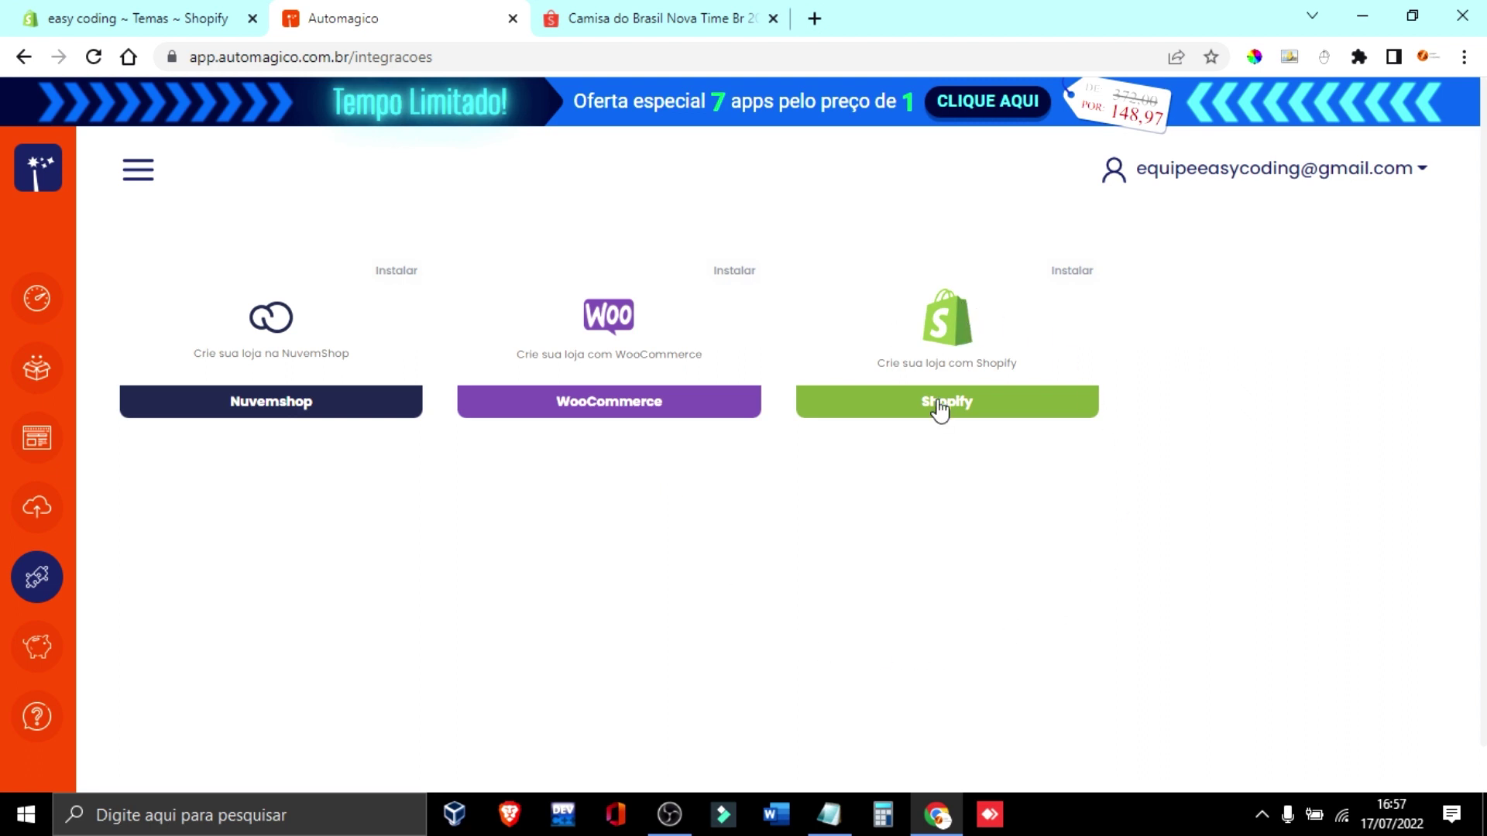
- Switch to the Shopify admin and open the app development page from the apps and sales channels settings
left_click(186, 14)
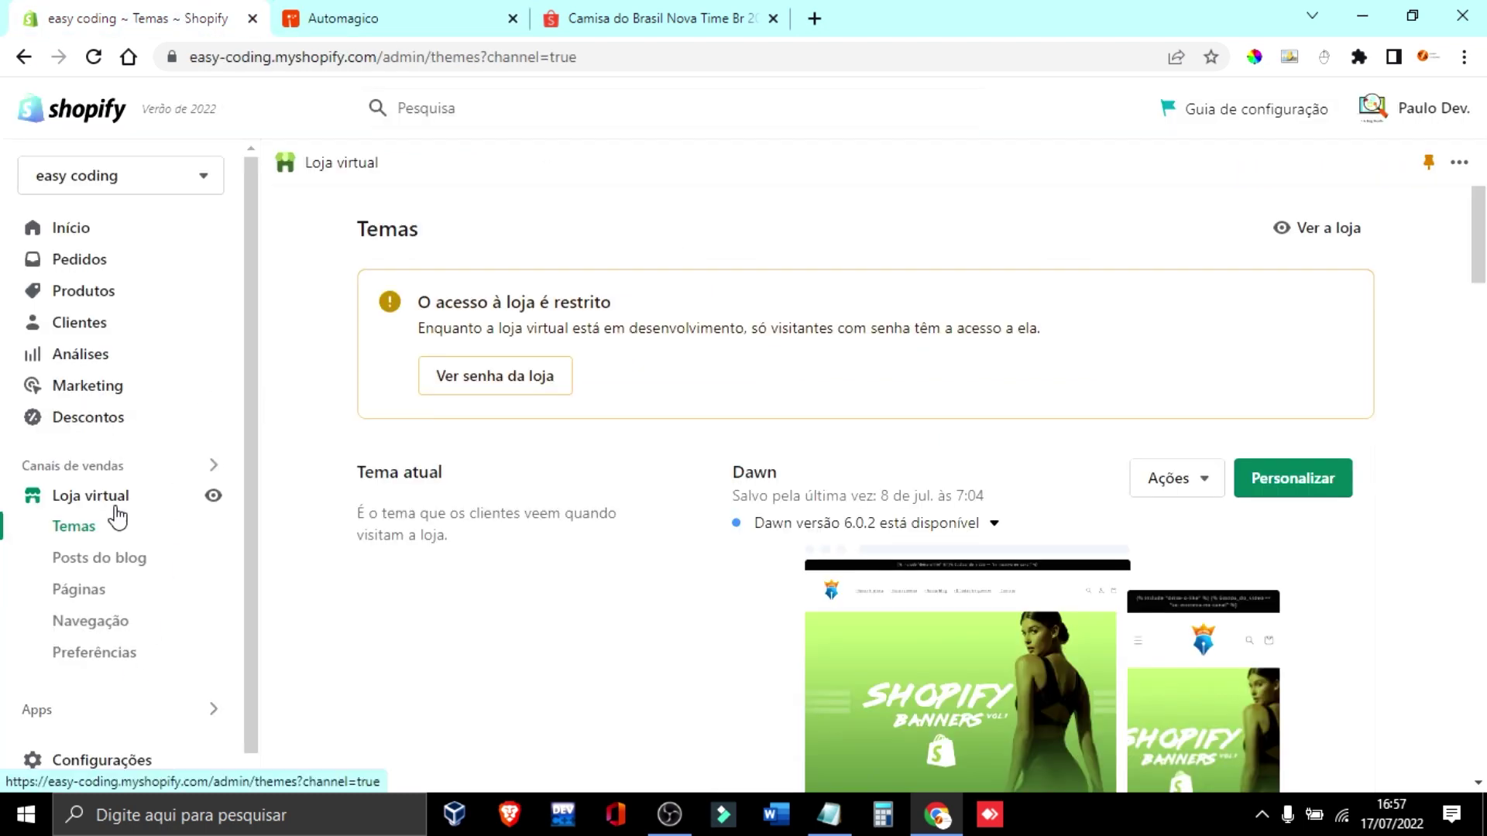
left_click(214, 711)
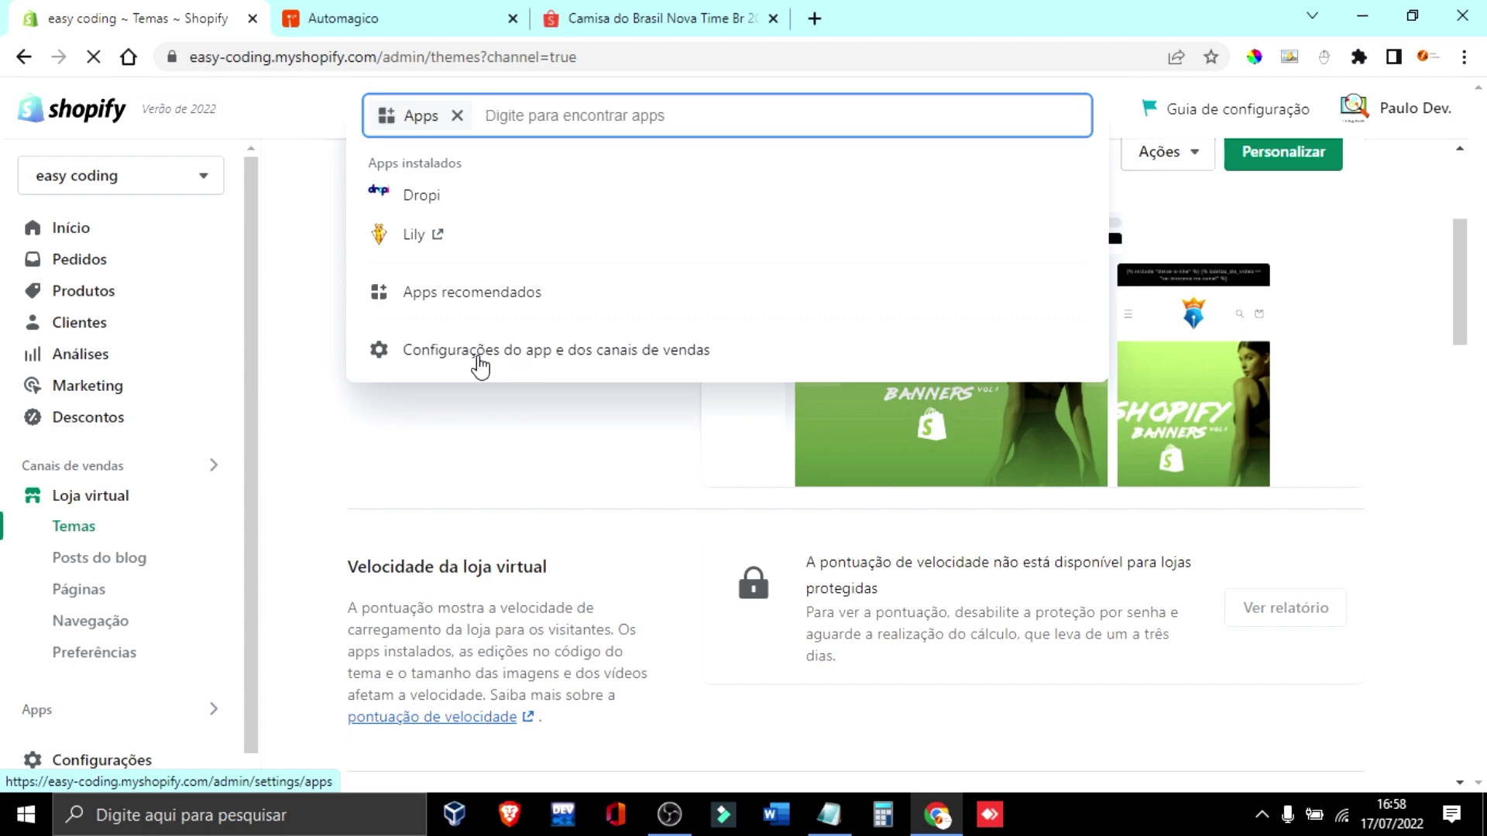
left_click(480, 358)
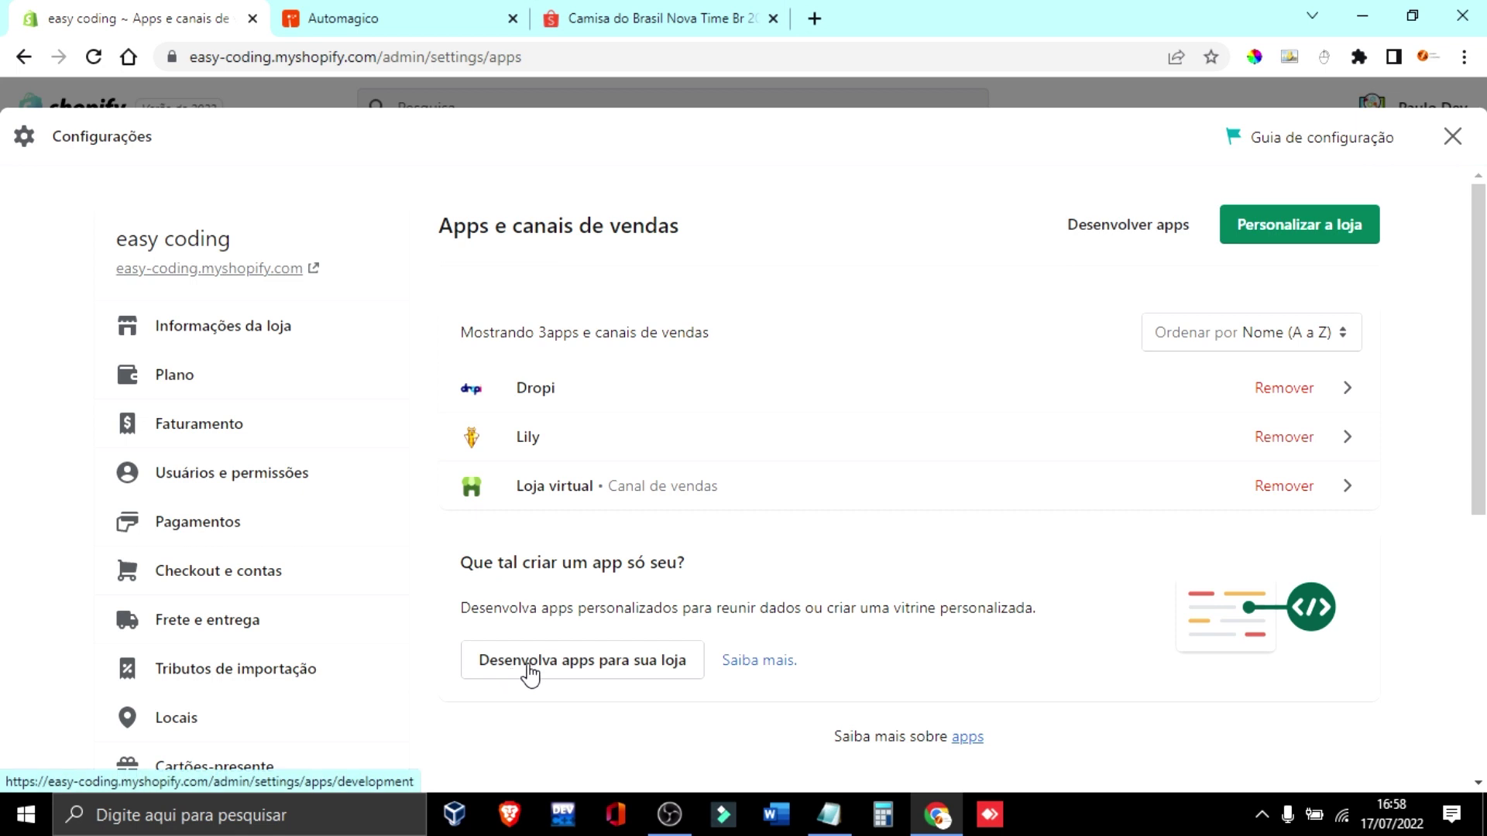
left_click(569, 671)
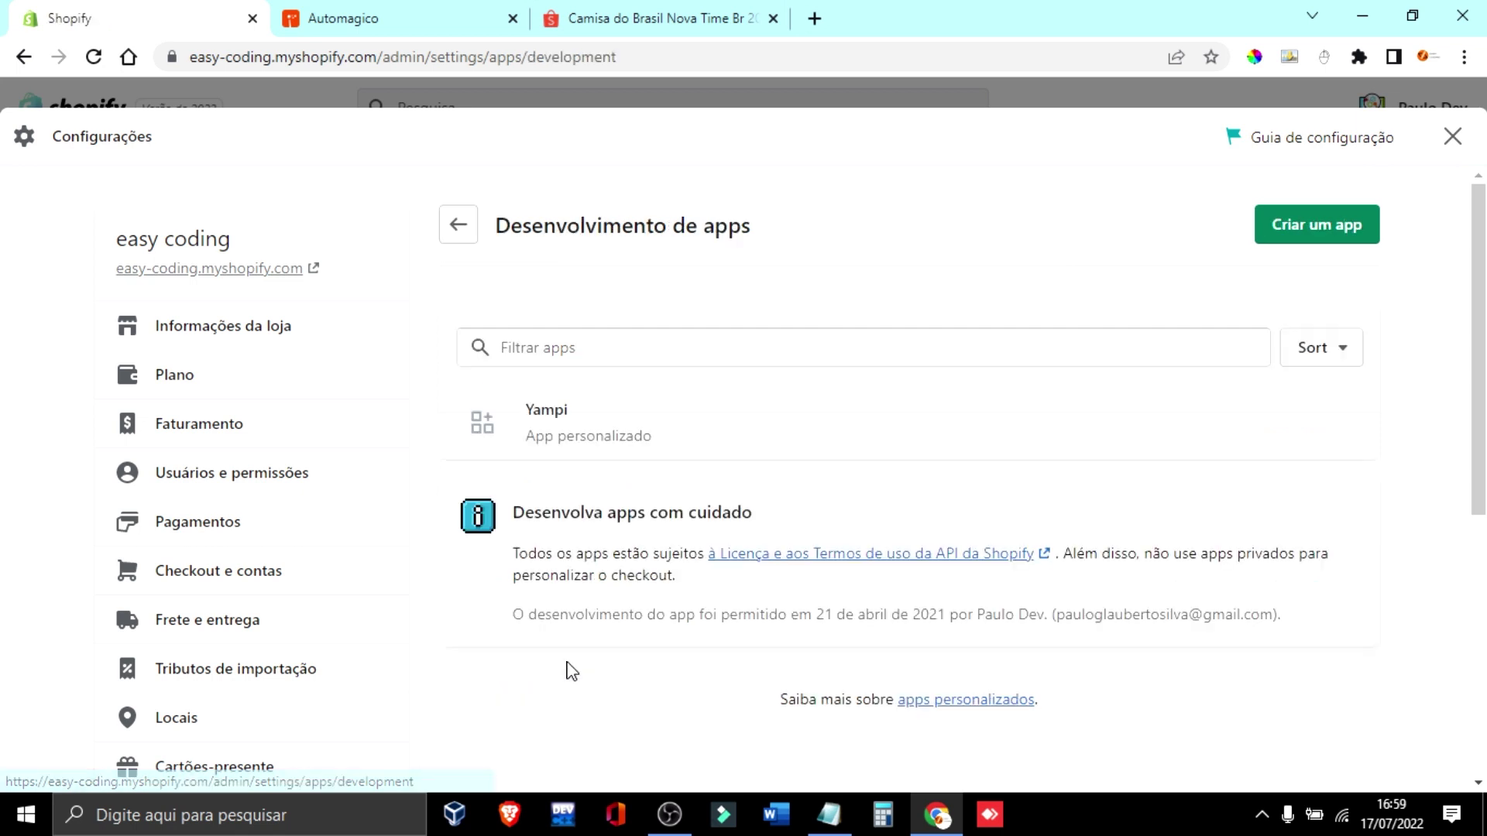
- Create a custom app named "Automagico", keeping the preselected app developer
left_click(1316, 238)
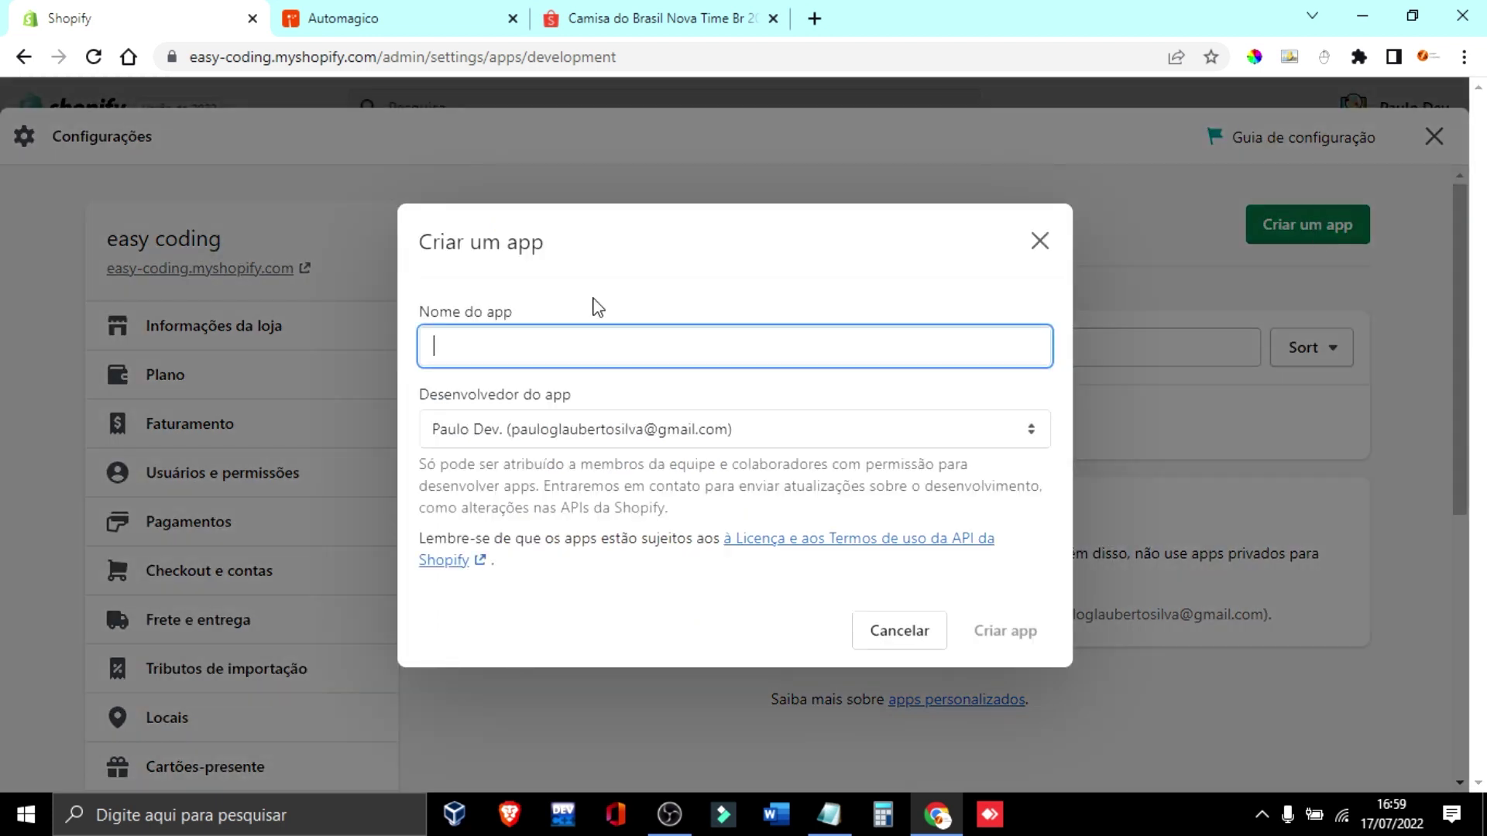
type("A")
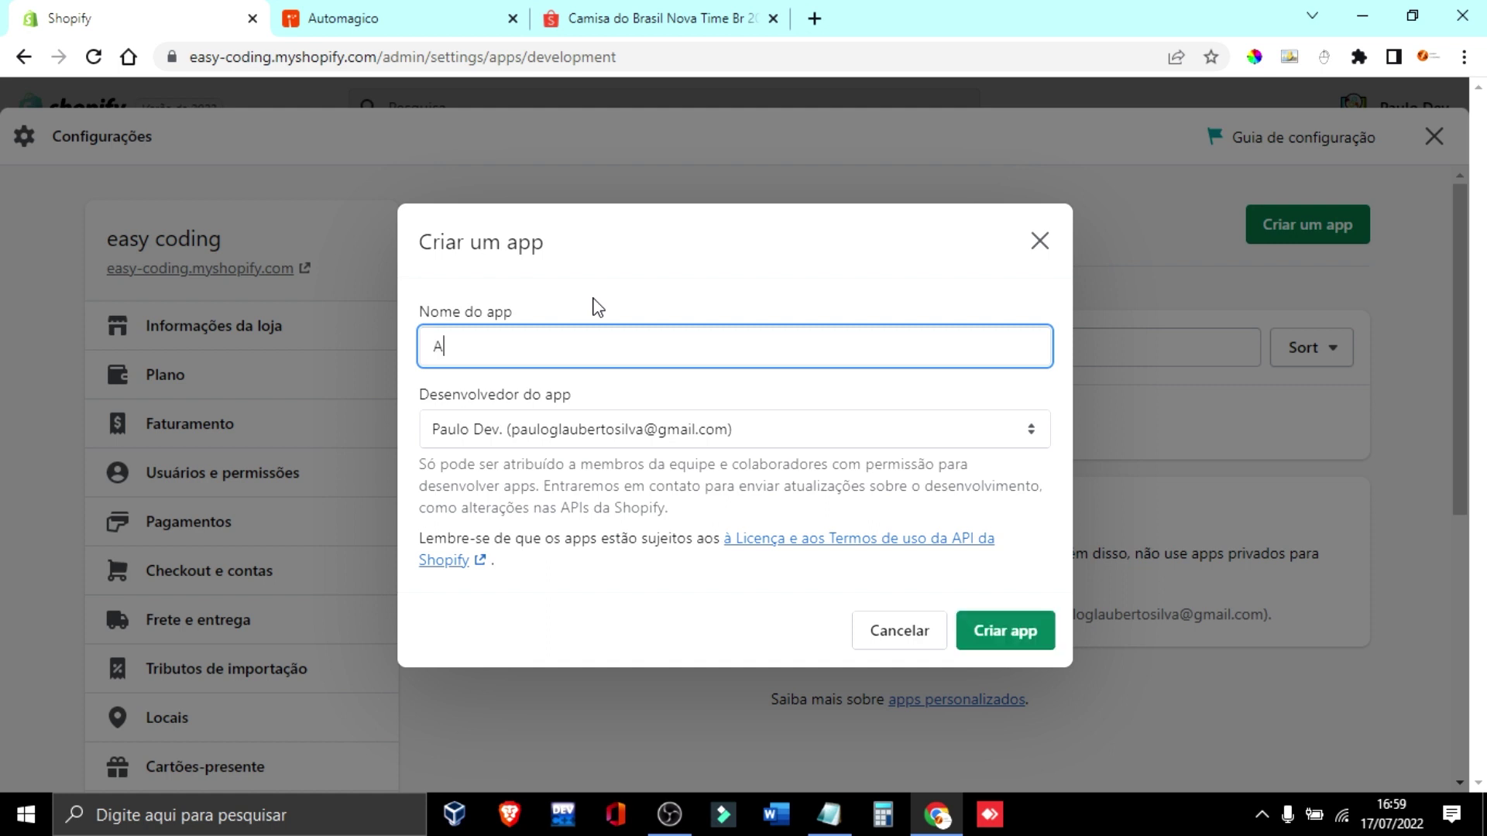
type("utomagico")
left_click(1033, 642)
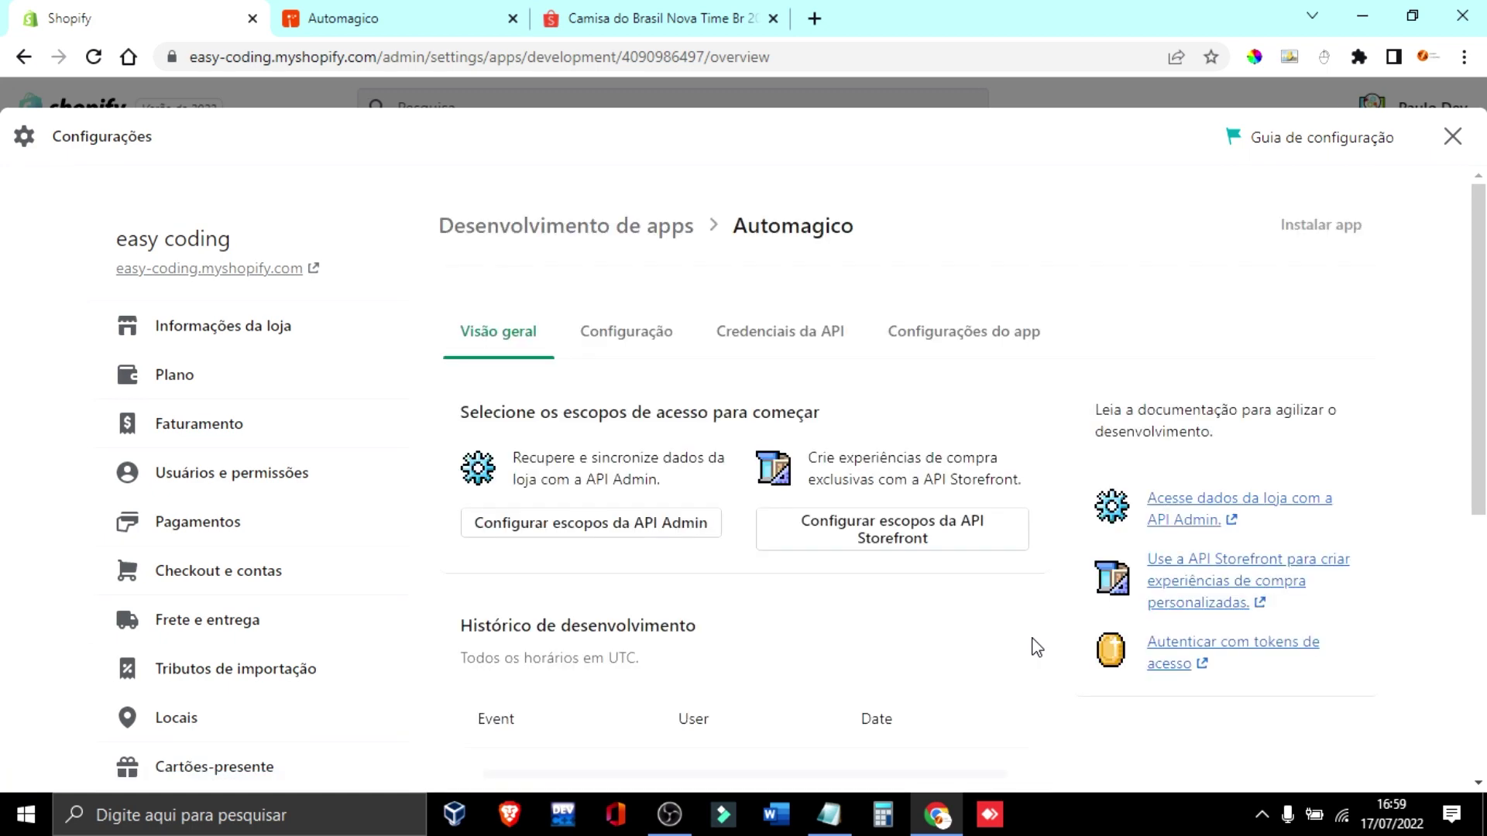
- Open the Admin API scope configuration of the Automagico app and look through the available access scopes
scroll(850, 681, "down", 3)
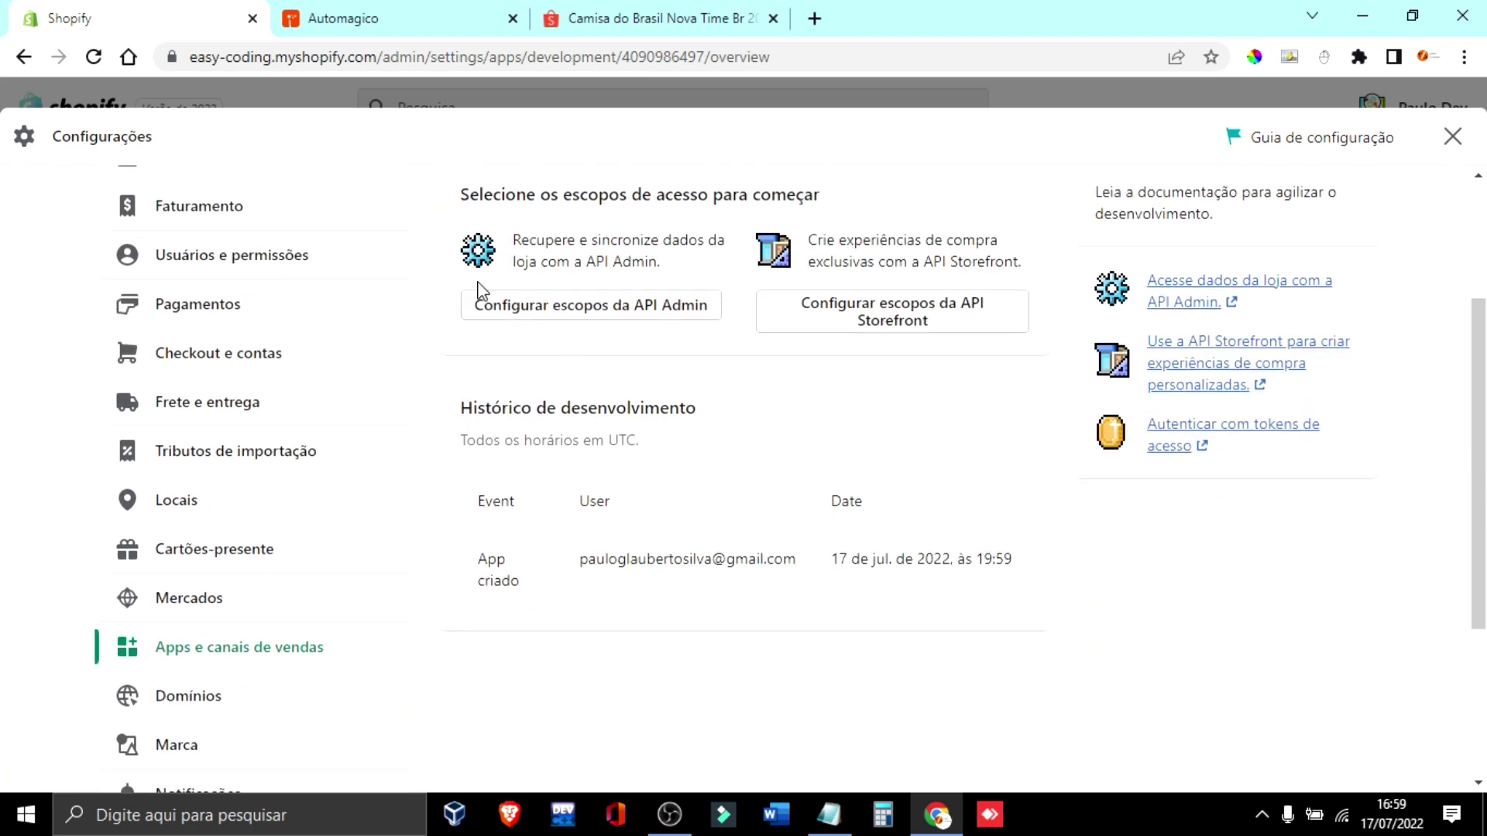
left_click(571, 320)
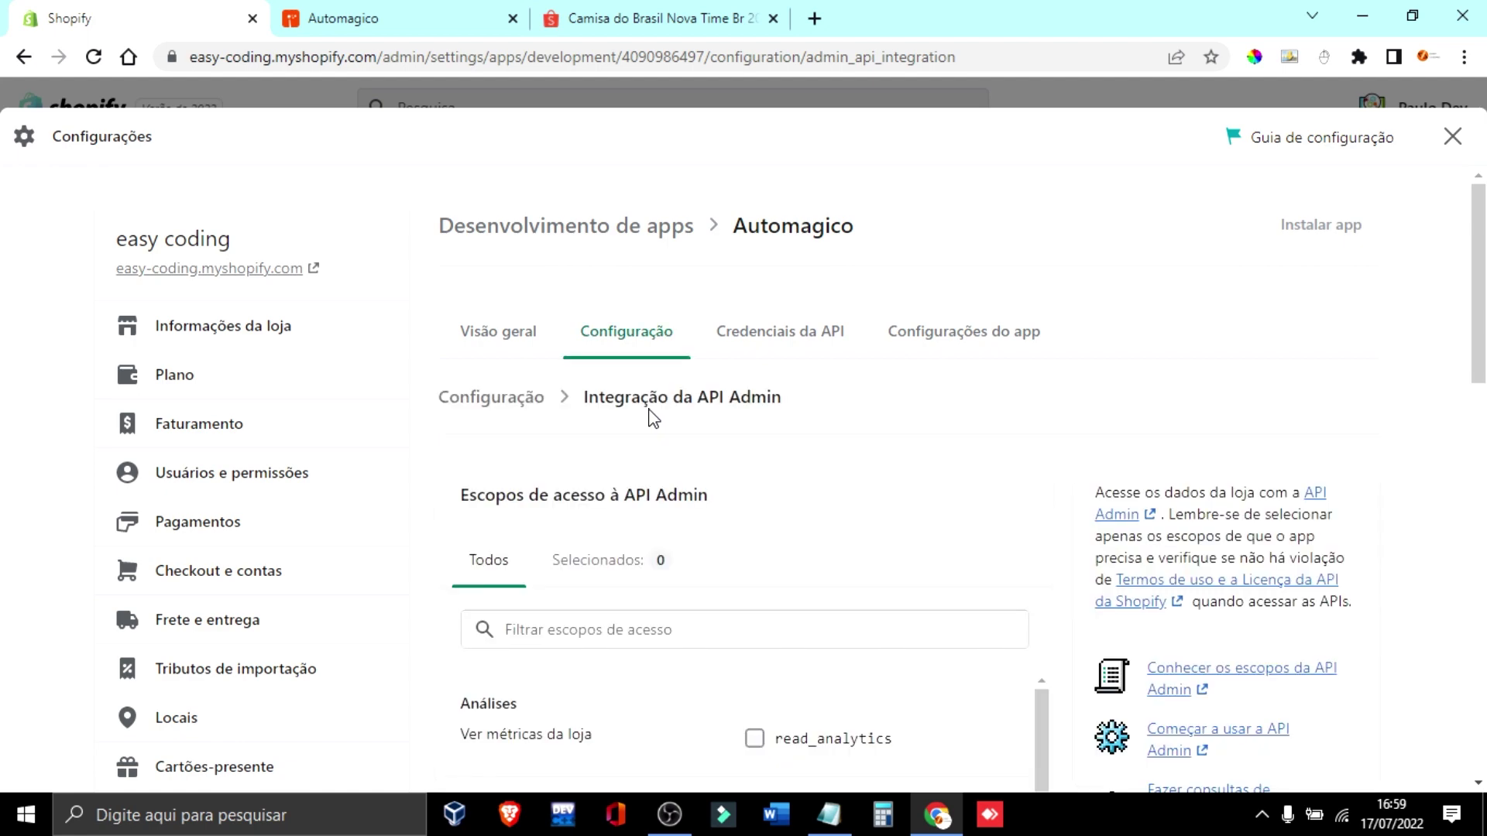
scroll(966, 415, "down", 3)
scroll(707, 584, "down", 10)
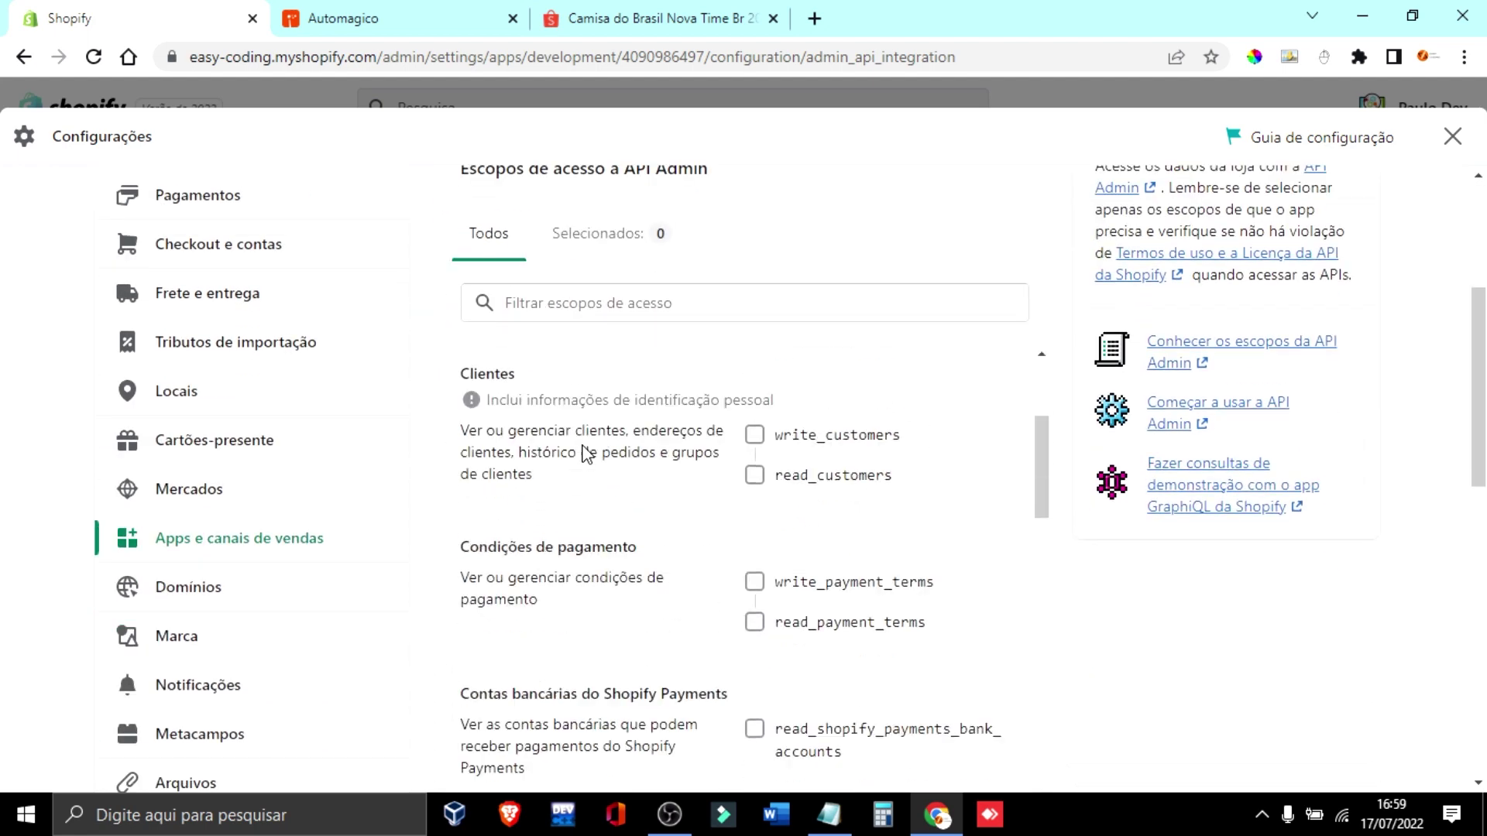
scroll(633, 612, "down", 15)
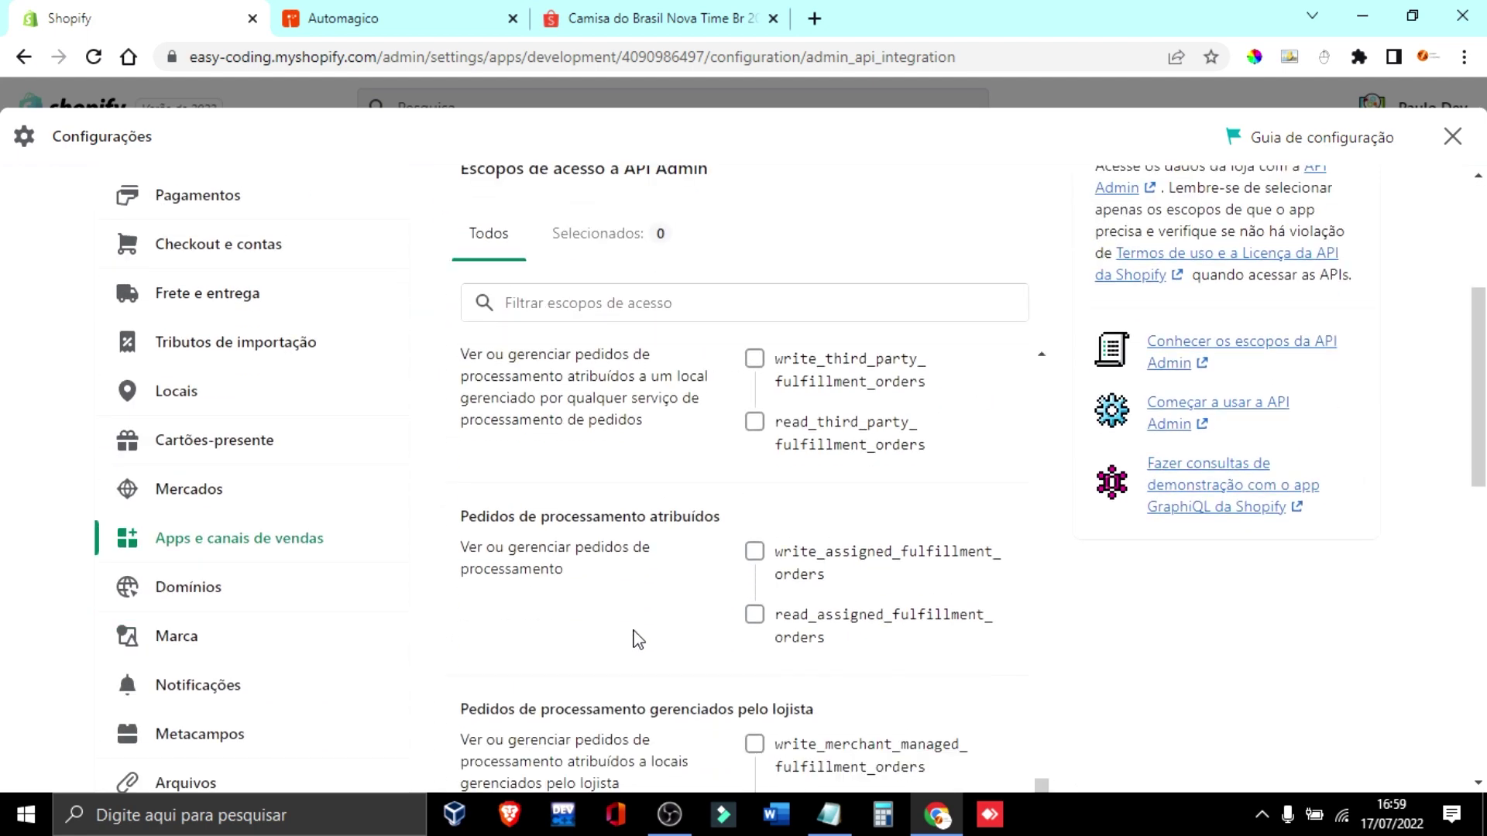
scroll(813, 674, "up", 20)
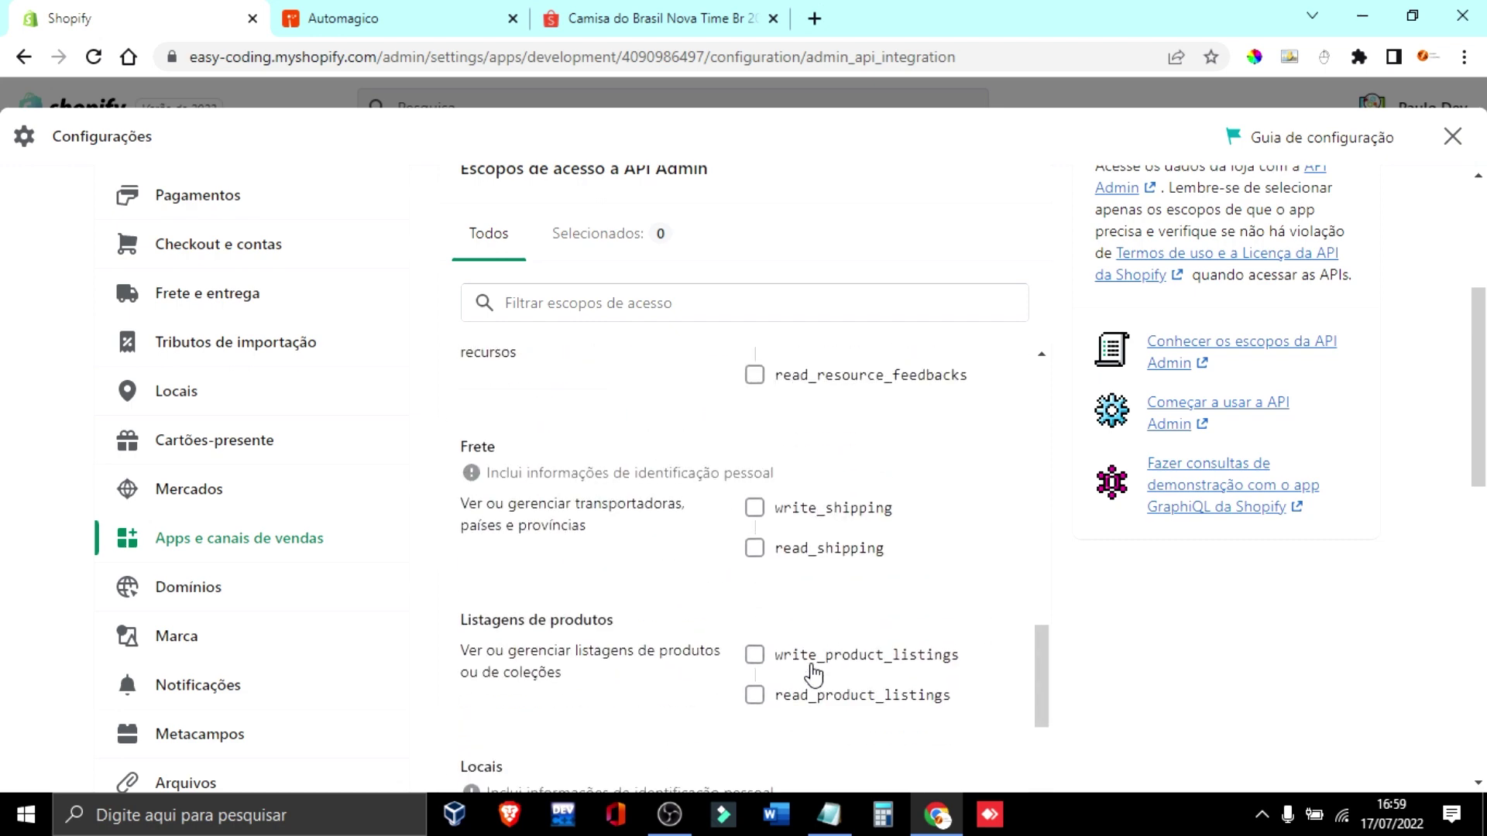
scroll(736, 464, "up", 5)
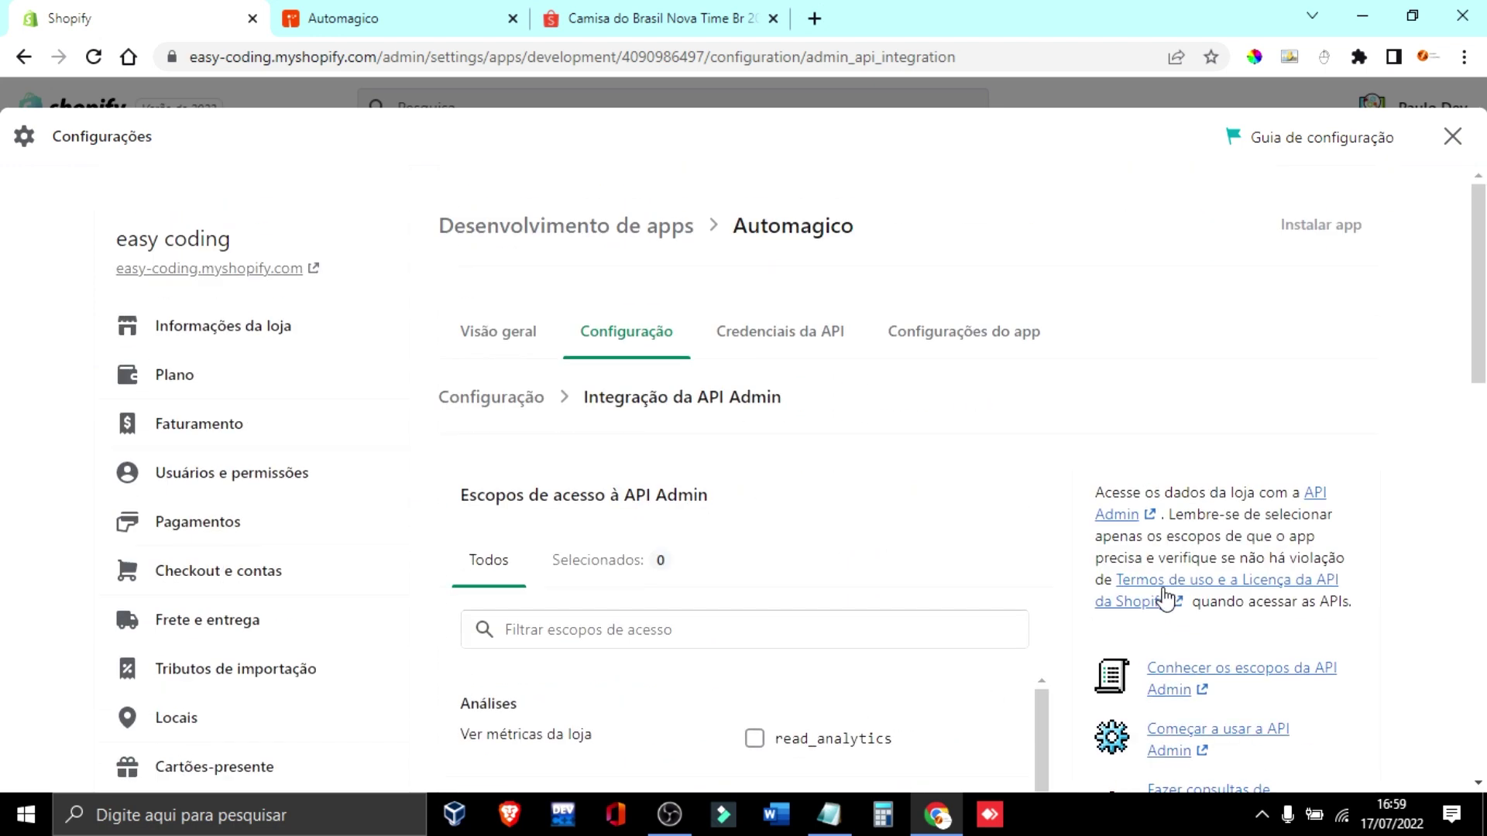
scroll(891, 666, "down", 2)
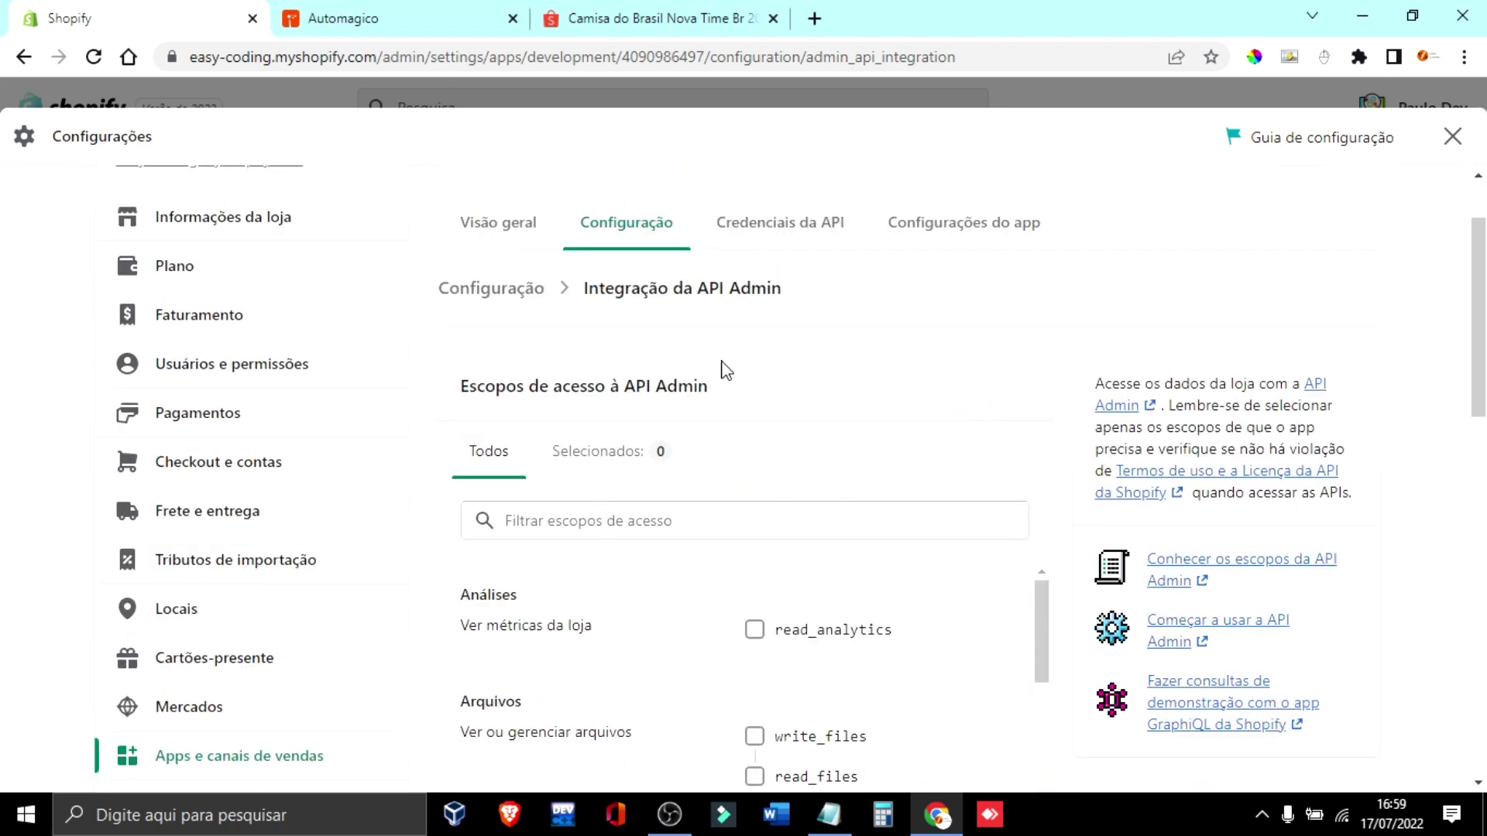
- Switch to Automagico and open the Shopify configuration form from its integrations page
left_click(428, 23)
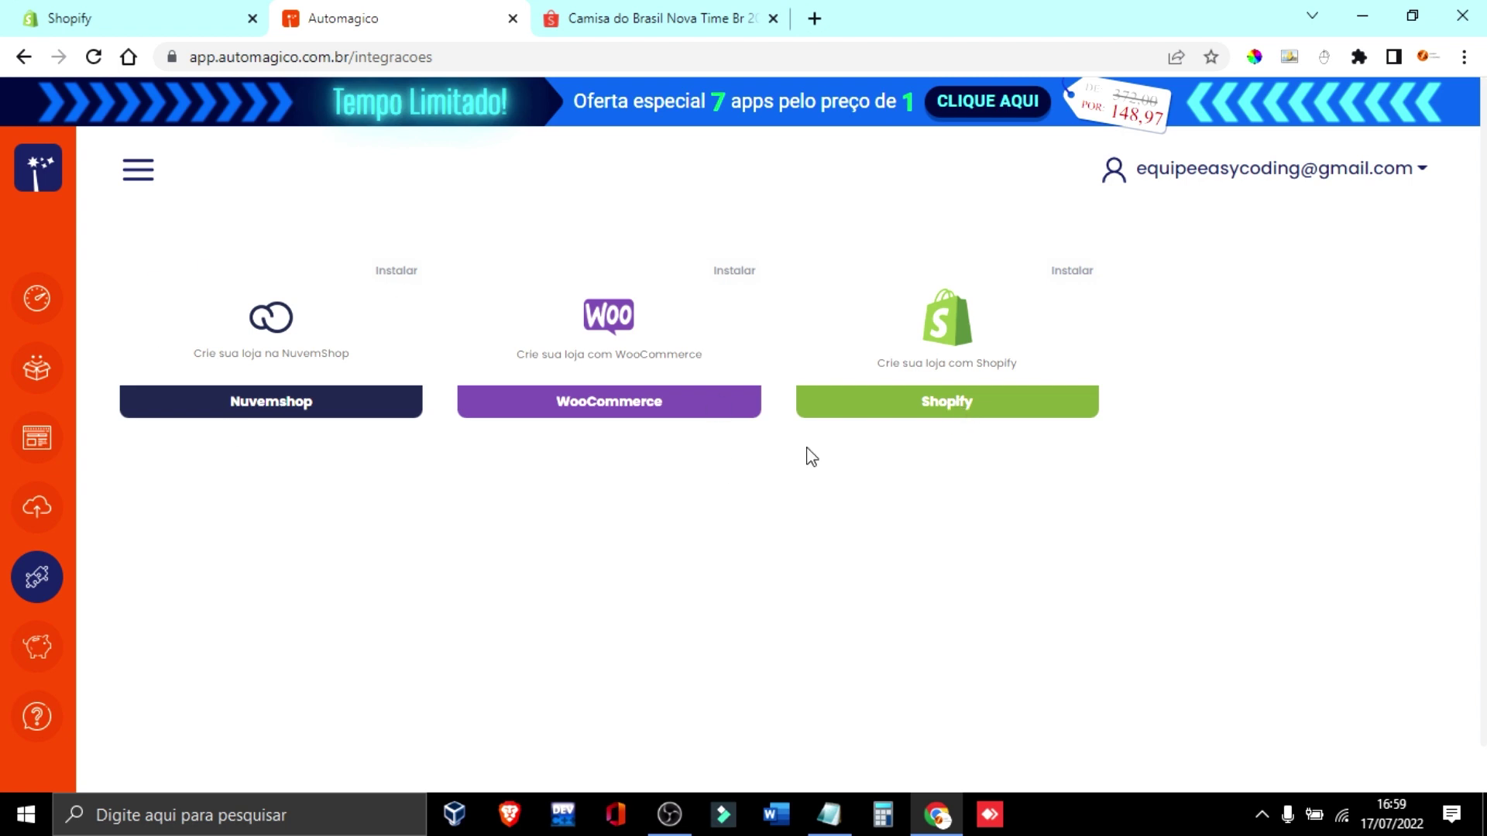
left_click(29, 301)
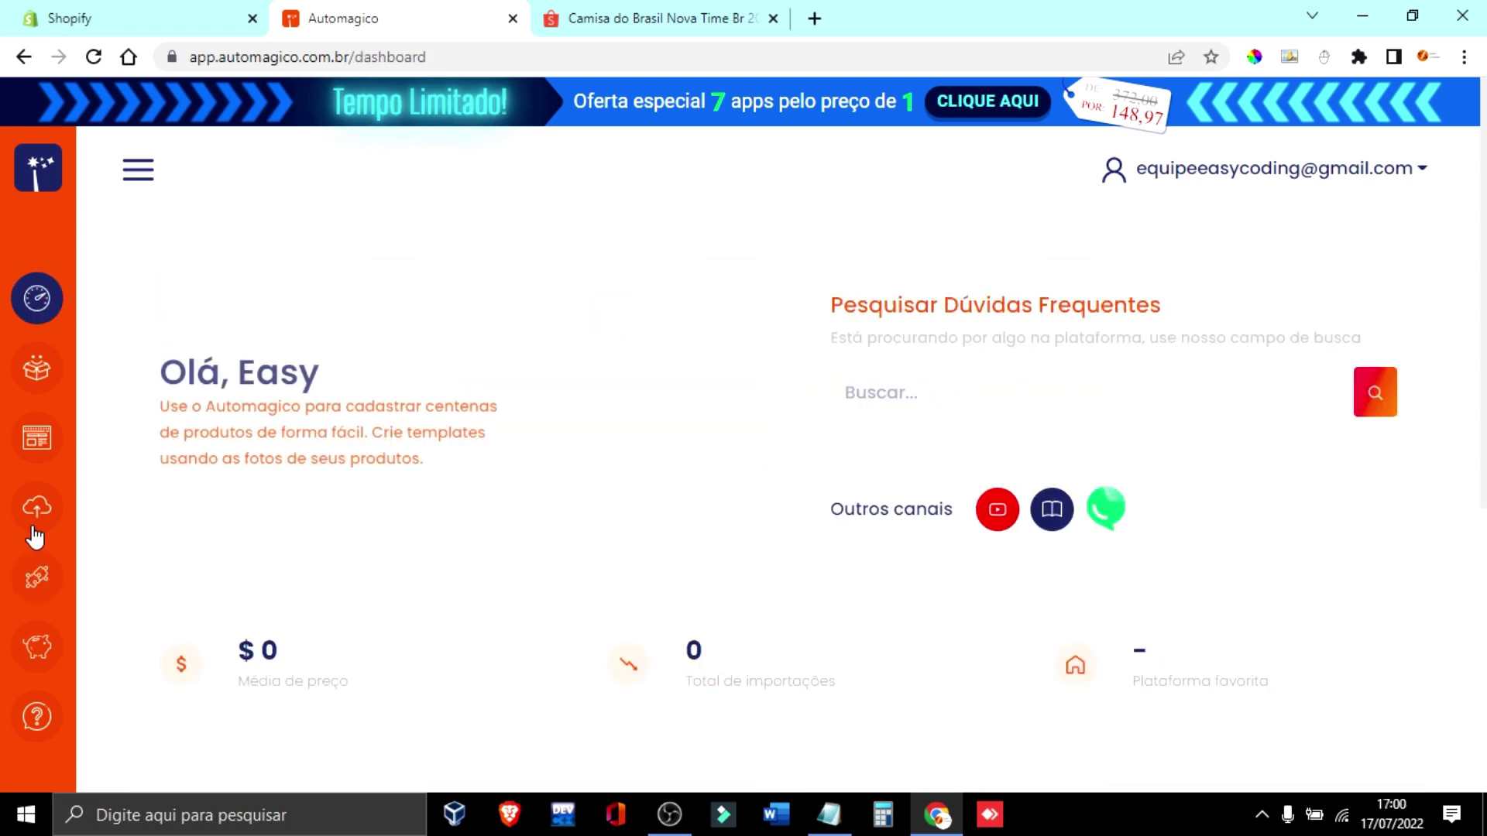
left_click(43, 591)
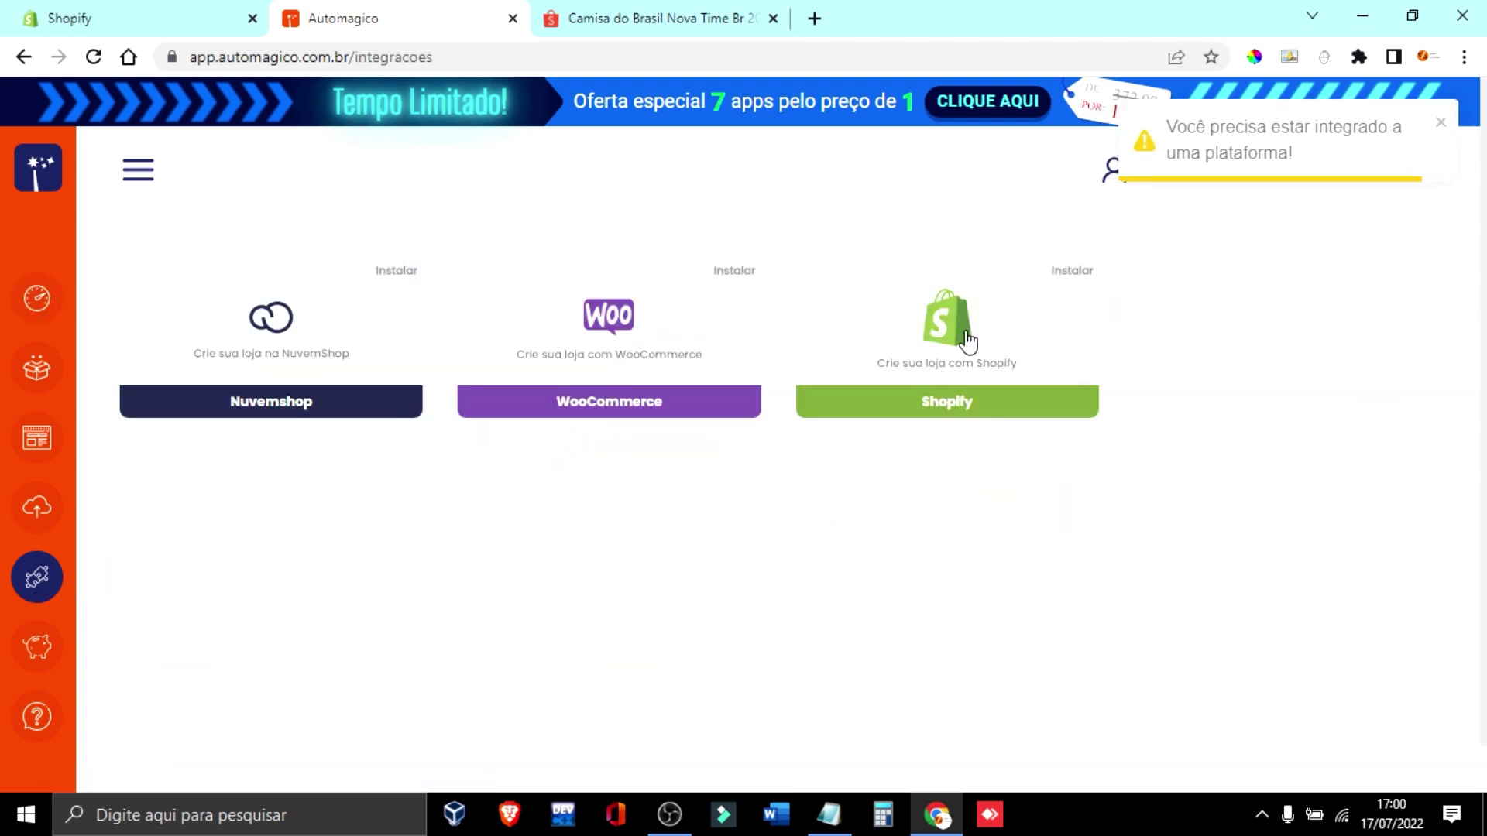
left_click(1019, 406)
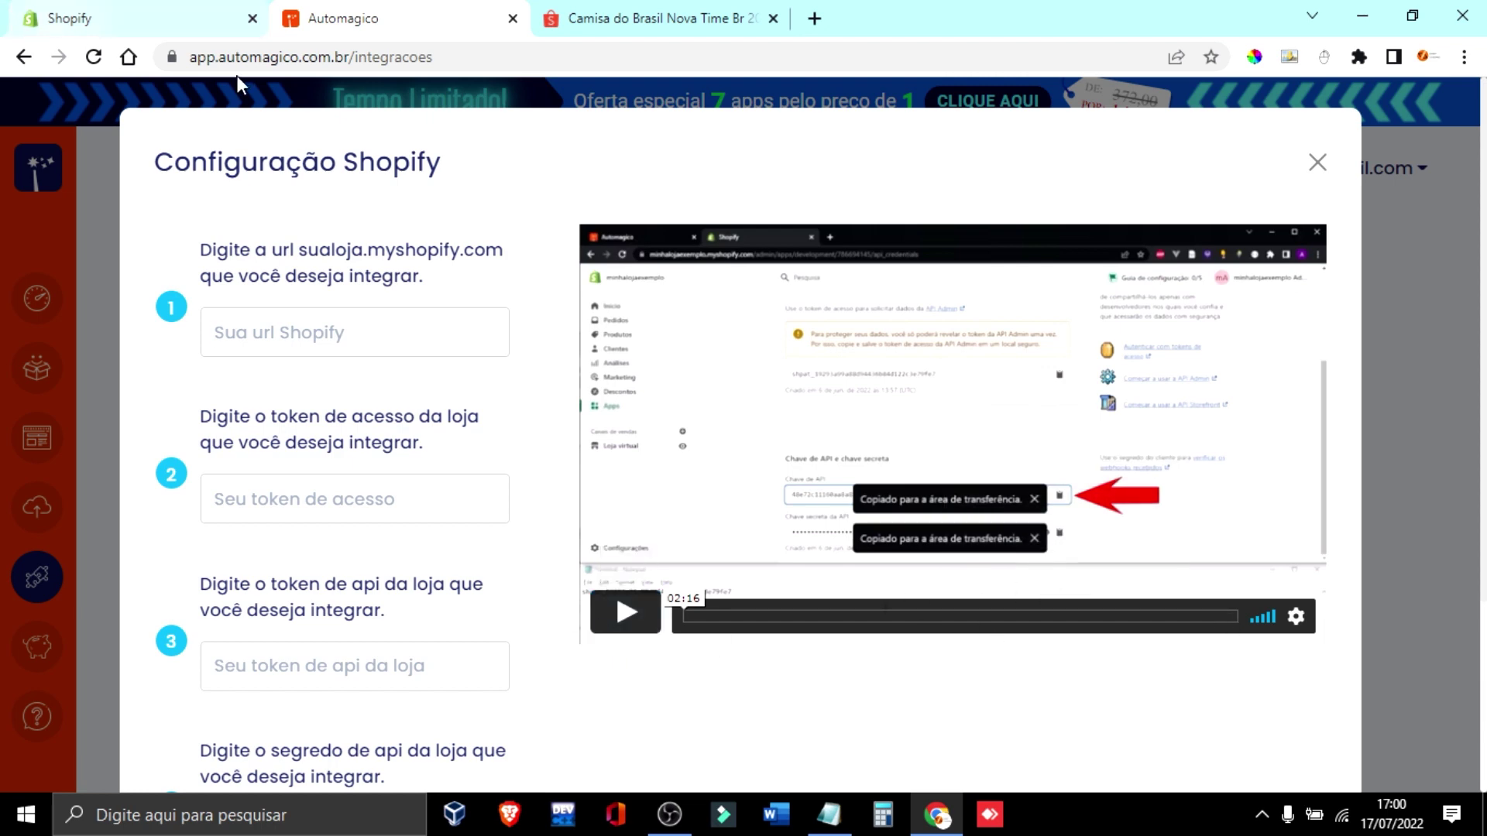
- Switch to the Shopify admin and copy only the store domain easy-coding.myshopify.com from the page address
left_click(141, 22)
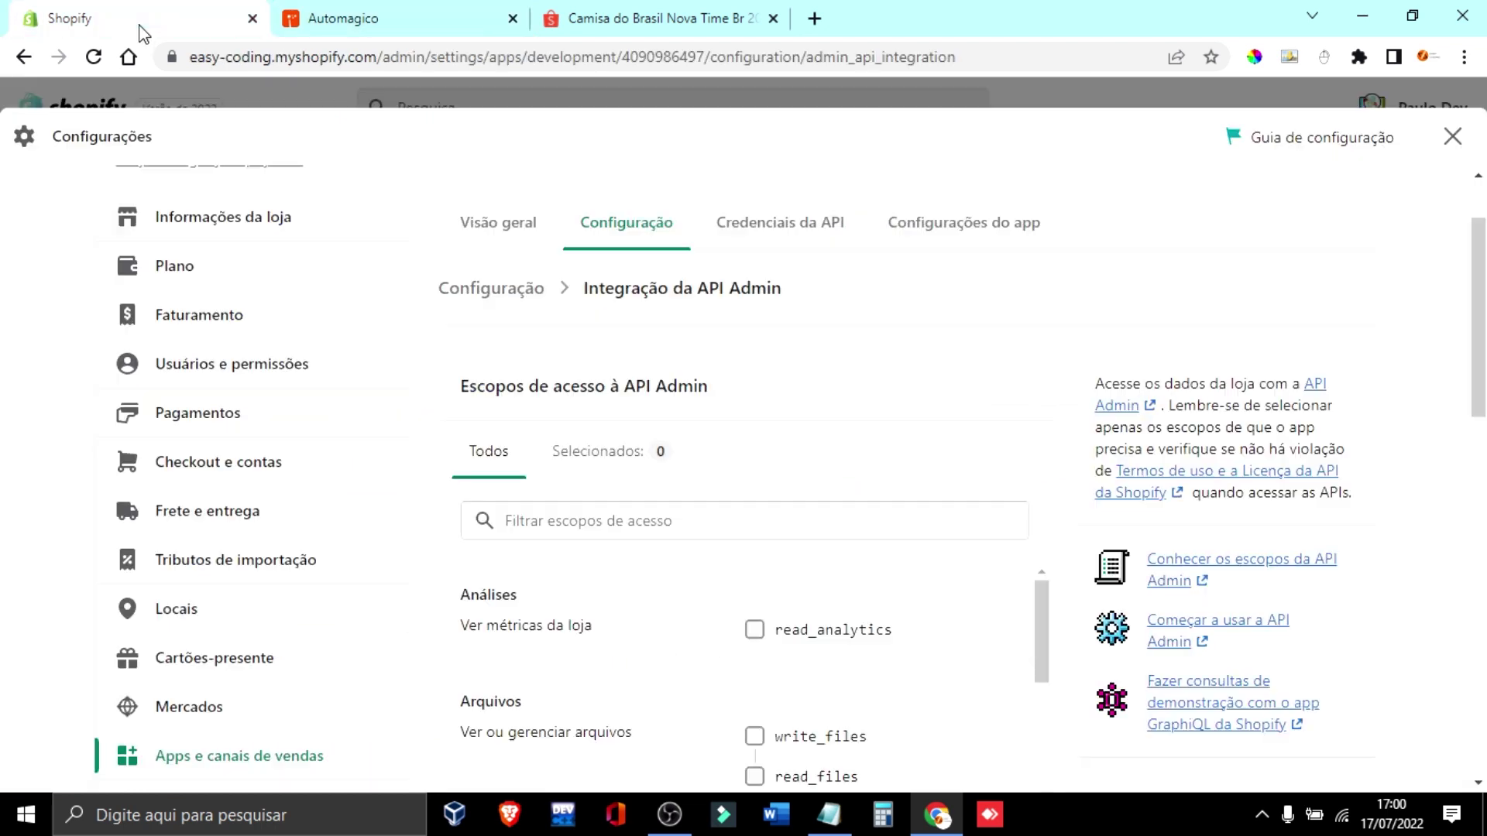
left_click(203, 54)
left_click(255, 58)
left_click_drag(240, 59, 424, 59)
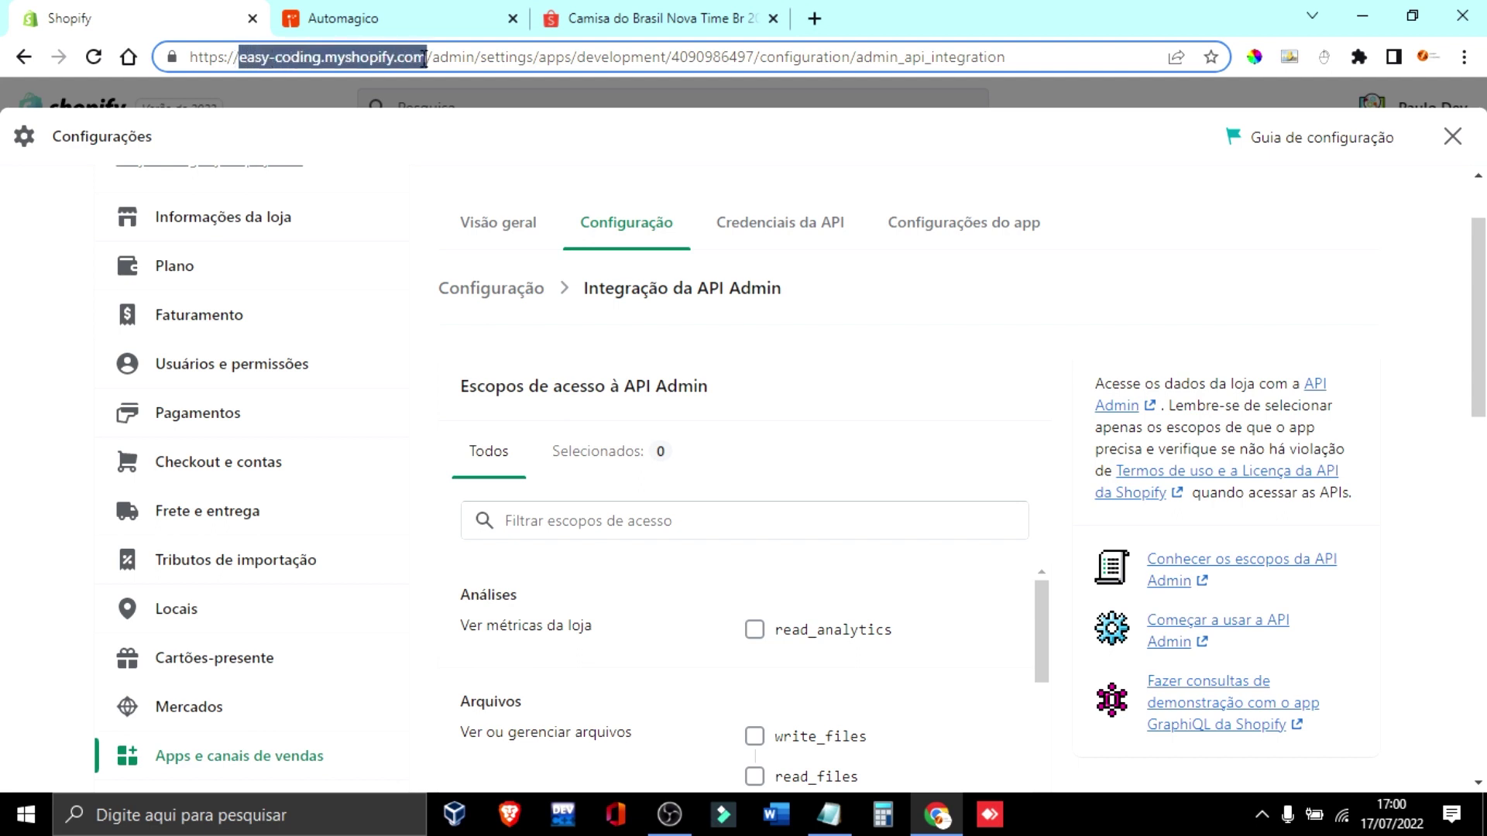
right_click(364, 58)
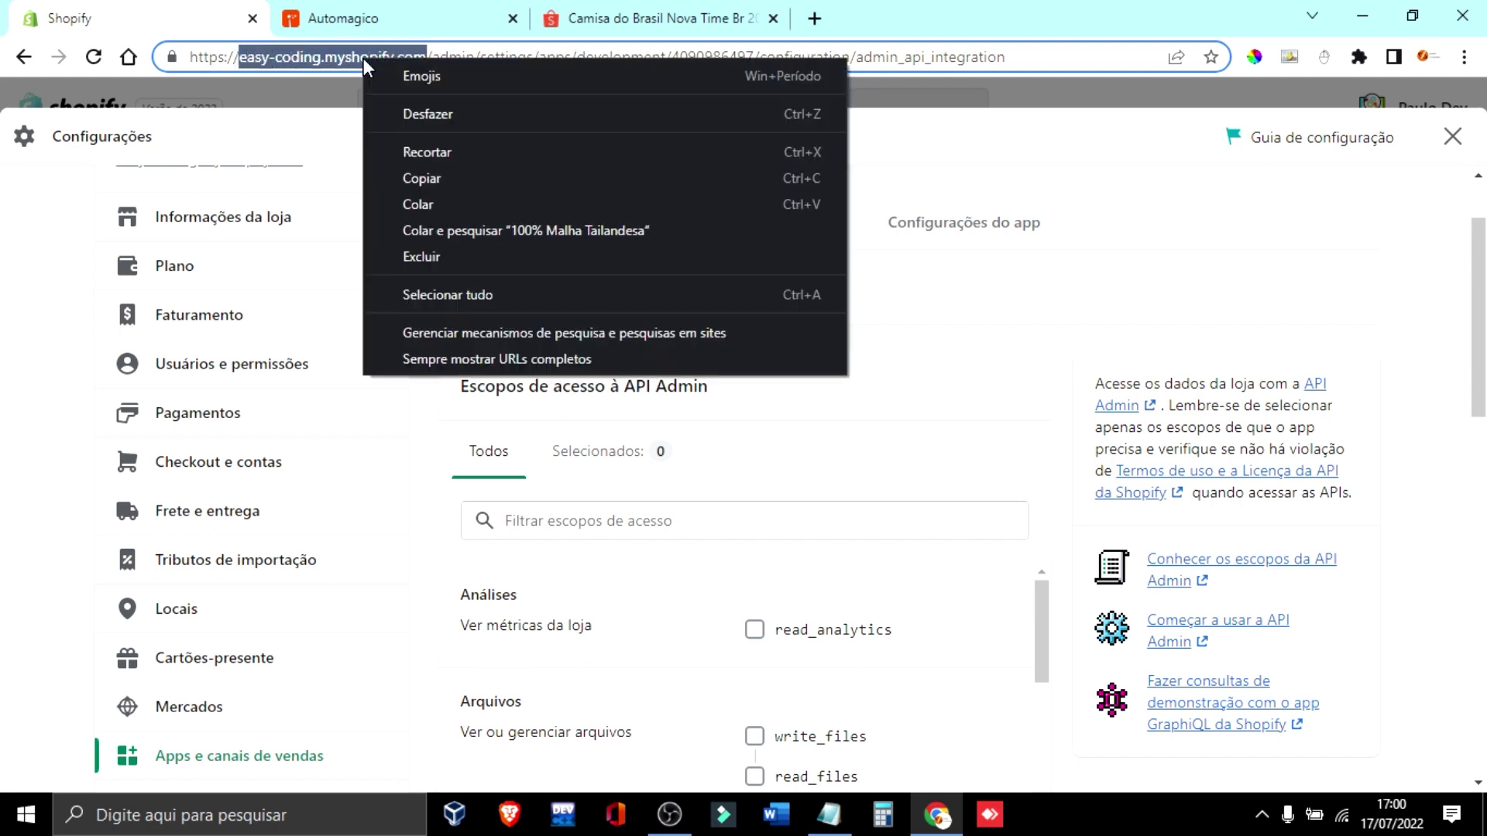
left_click(446, 169)
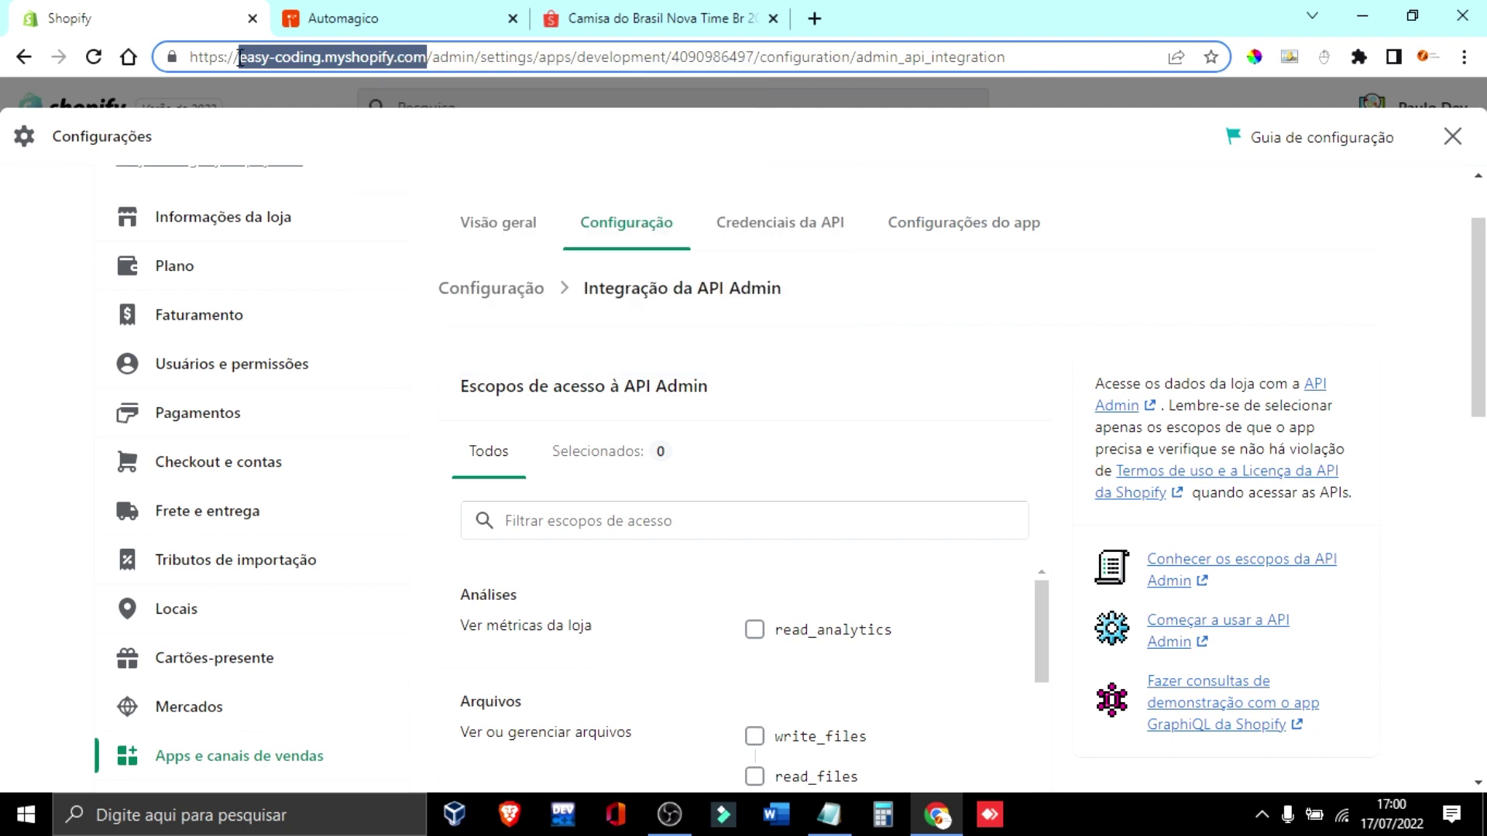
right_click(313, 49)
left_click(370, 169)
- Paste easy-coding.myshopify.com as the store URL in Automagico's Shopify configuration form and review the remaining credential fields
left_click(405, 31)
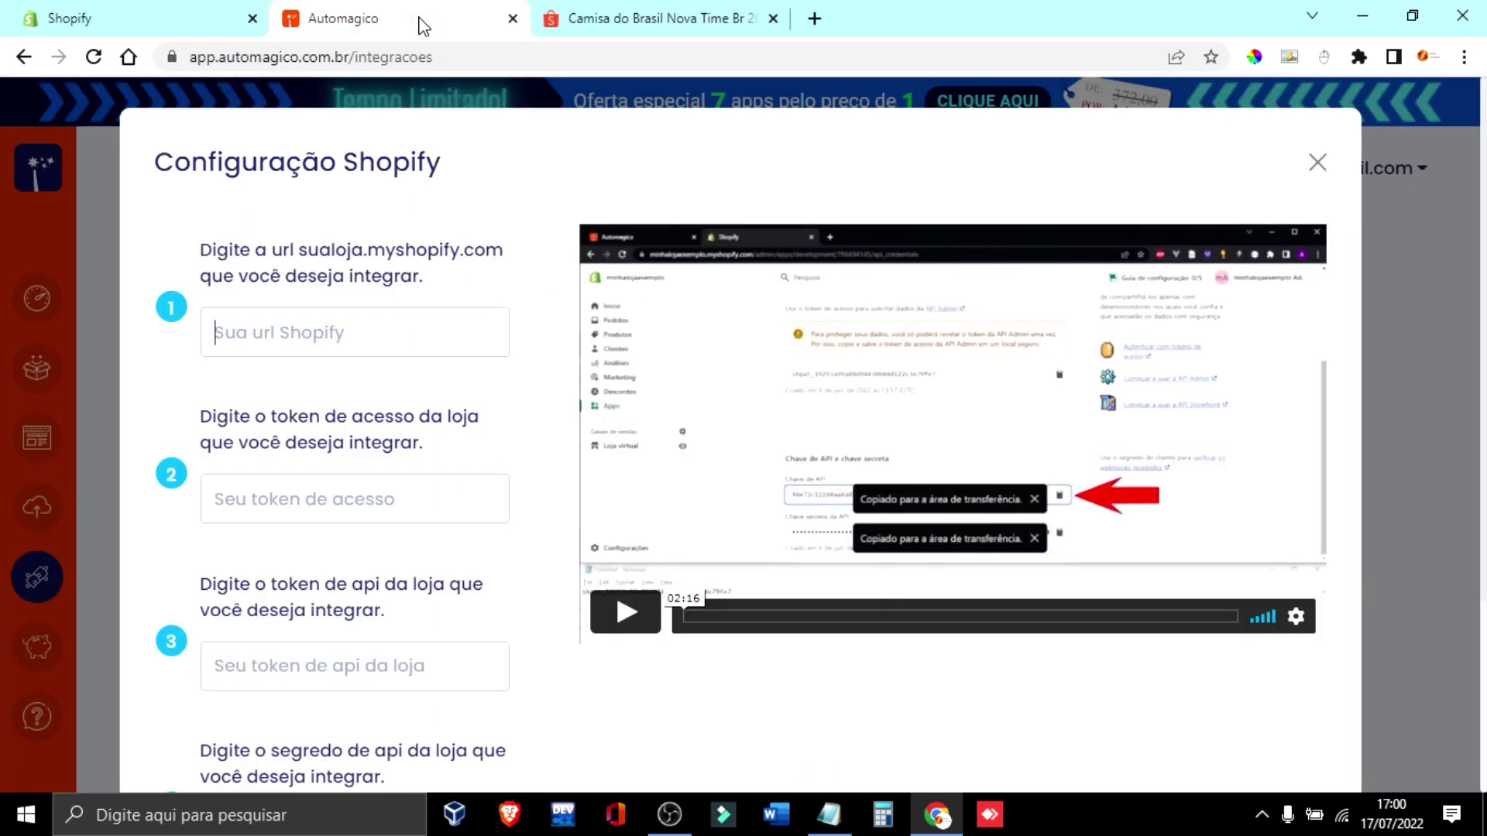
right_click(298, 329)
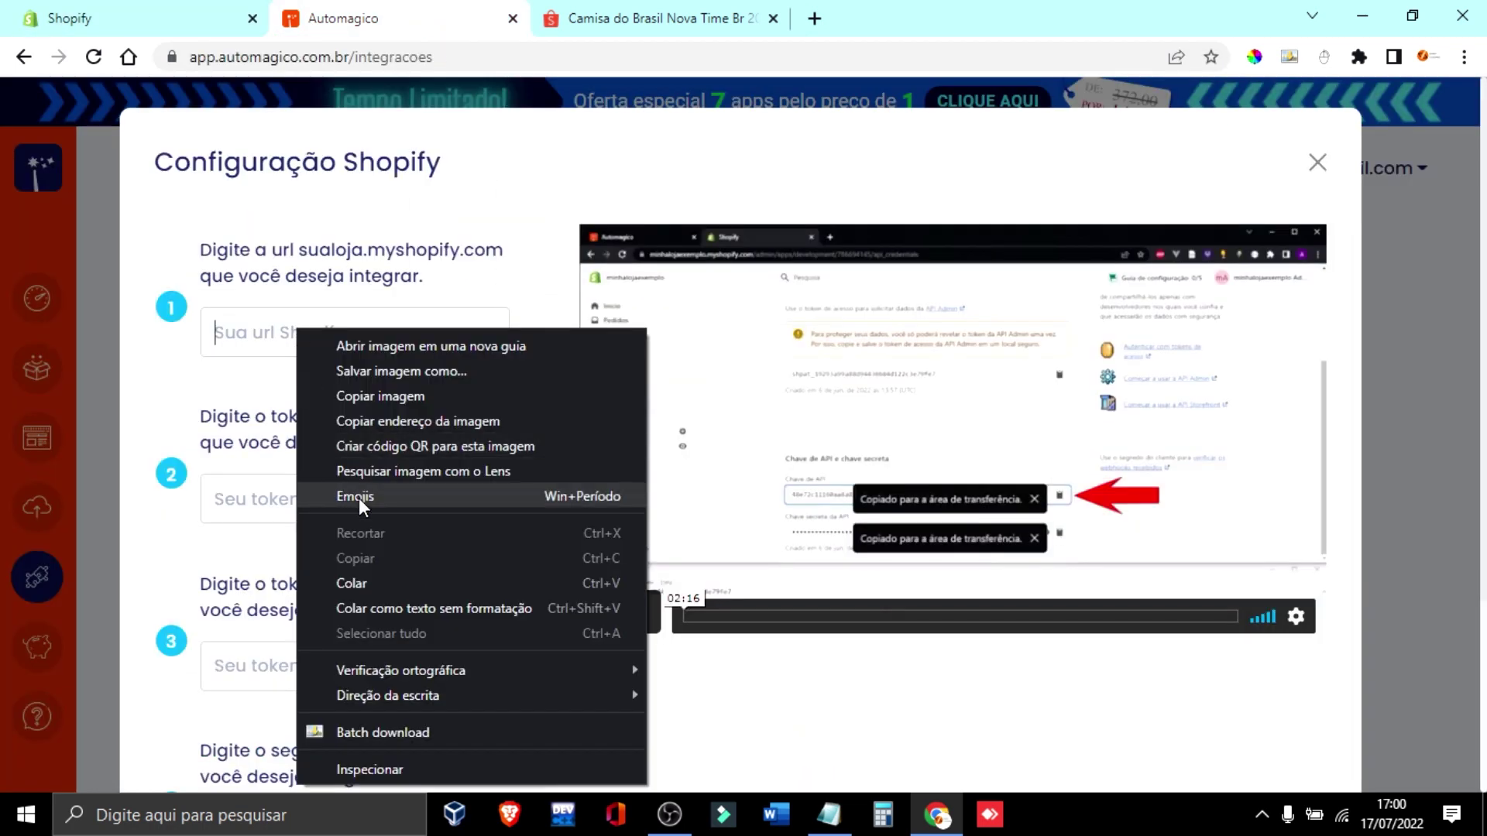
left_click(369, 588)
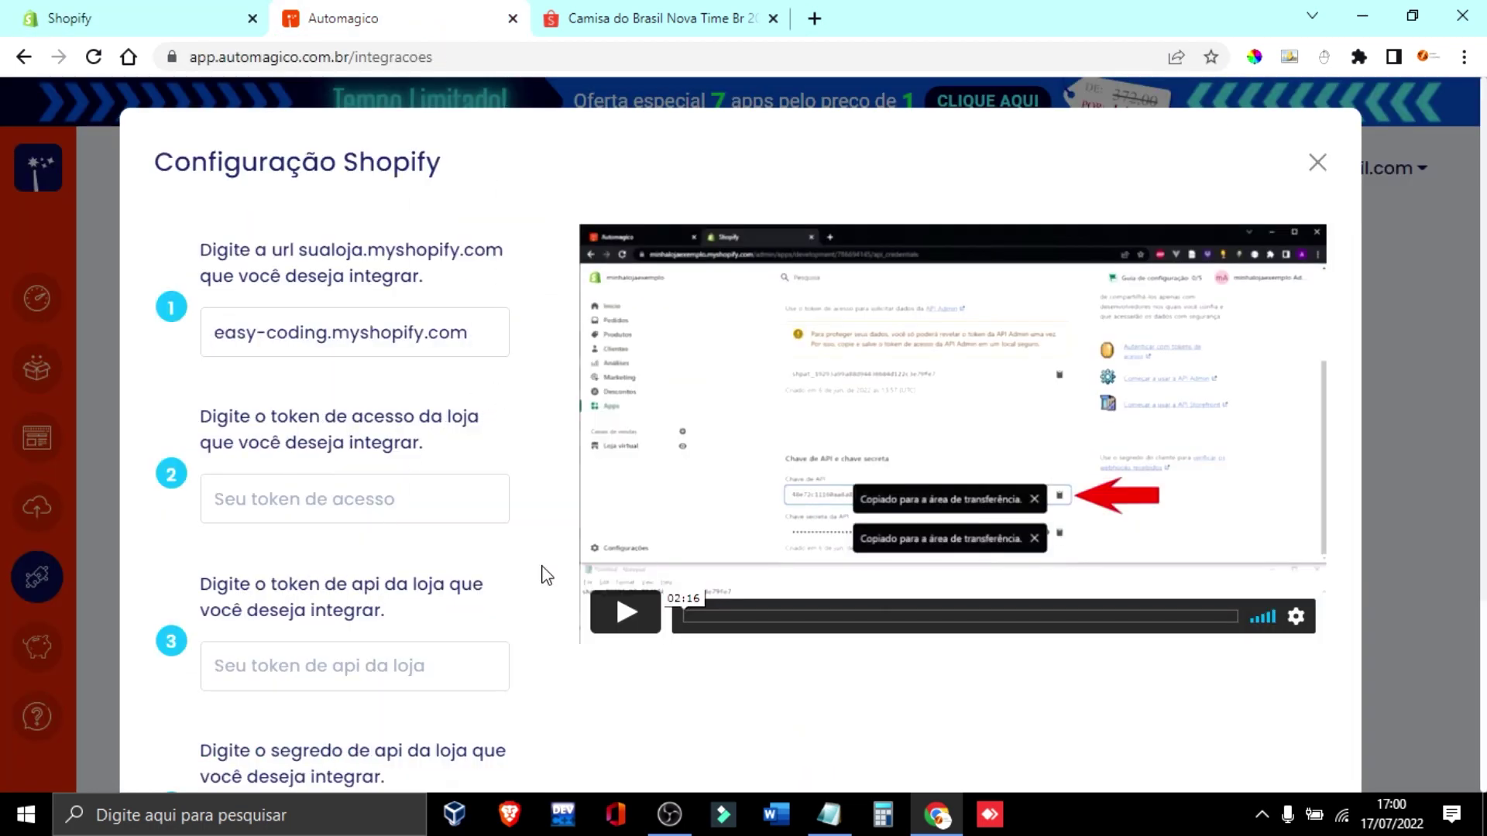
scroll(542, 574, "down", 3)
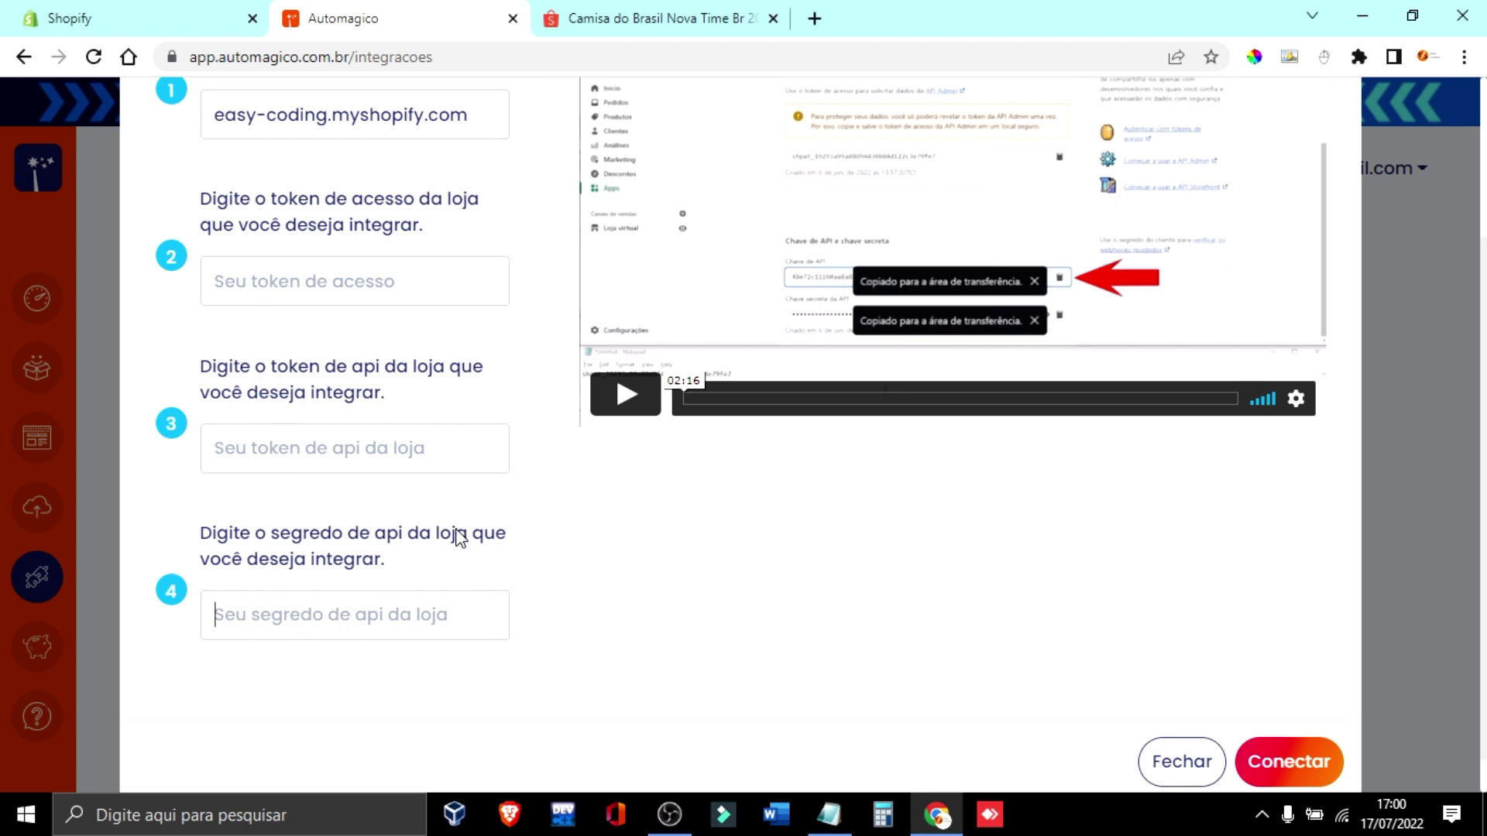
- Back in the Shopify admin, filter the Admin API scopes by "produ" and enable write_products and read_products
left_click(225, 10)
scroll(933, 435, "down", 3)
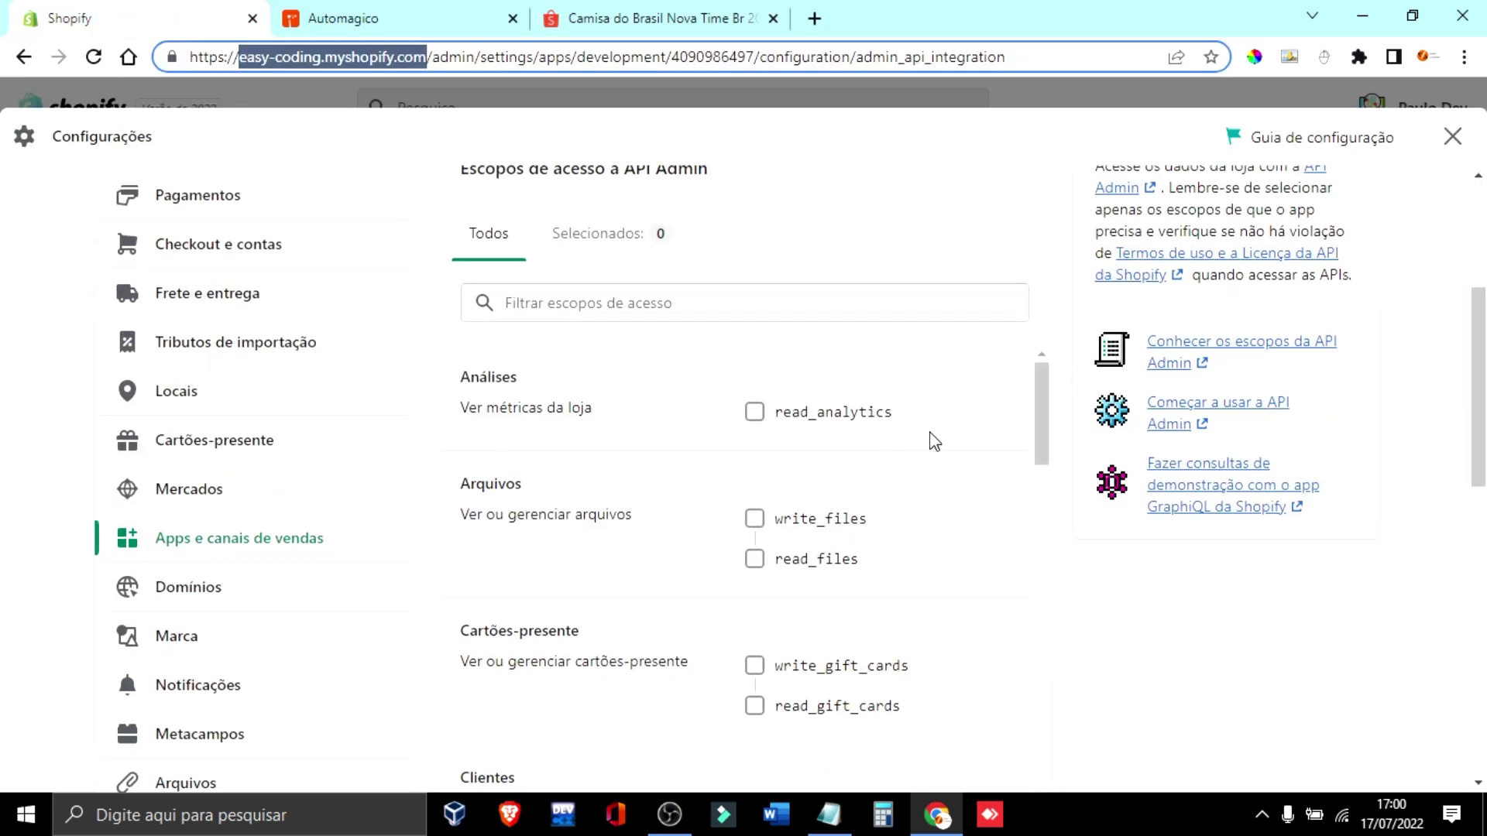
left_click(648, 312)
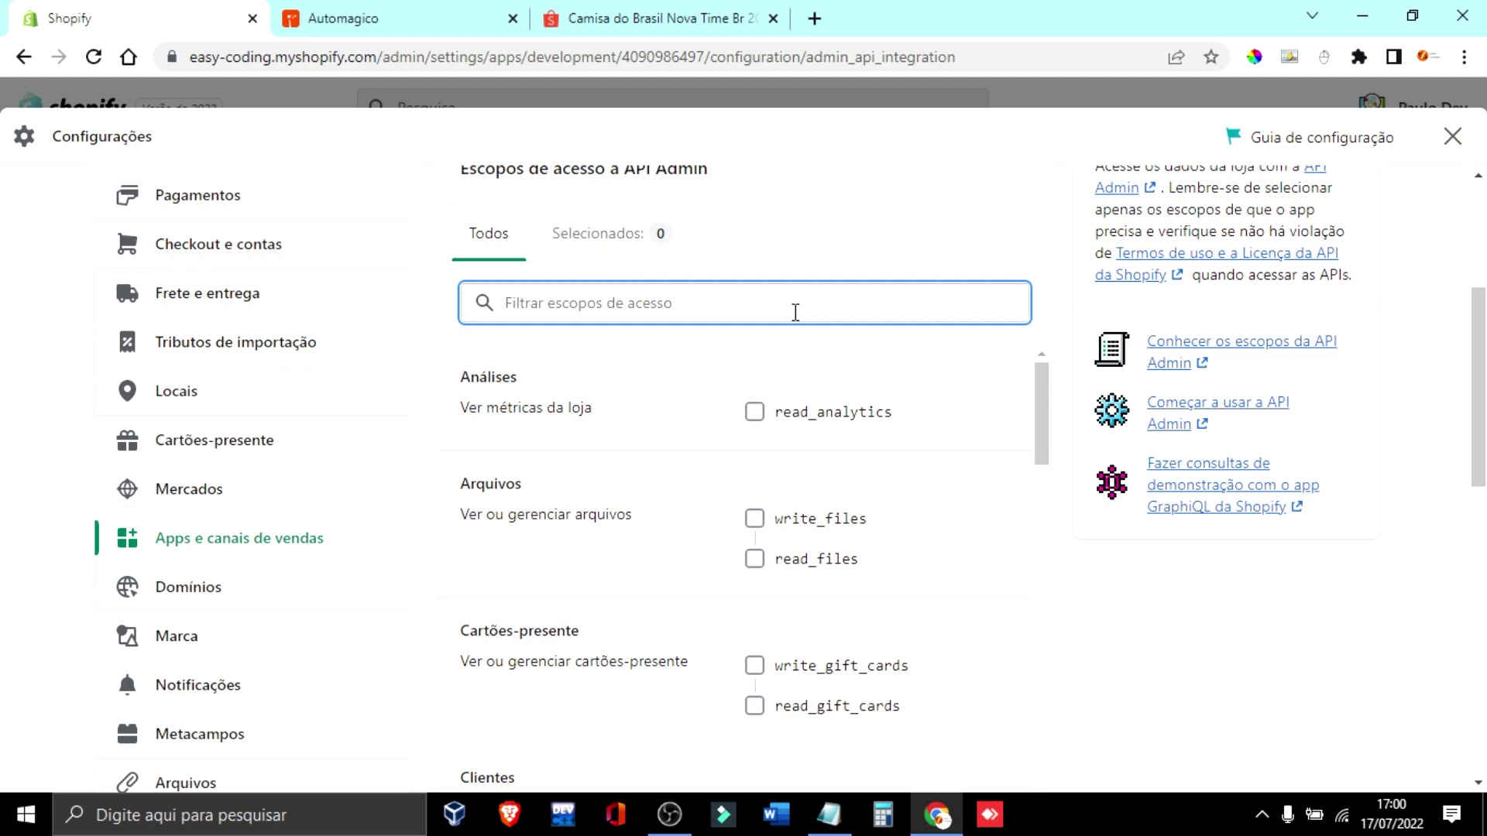
type("produ")
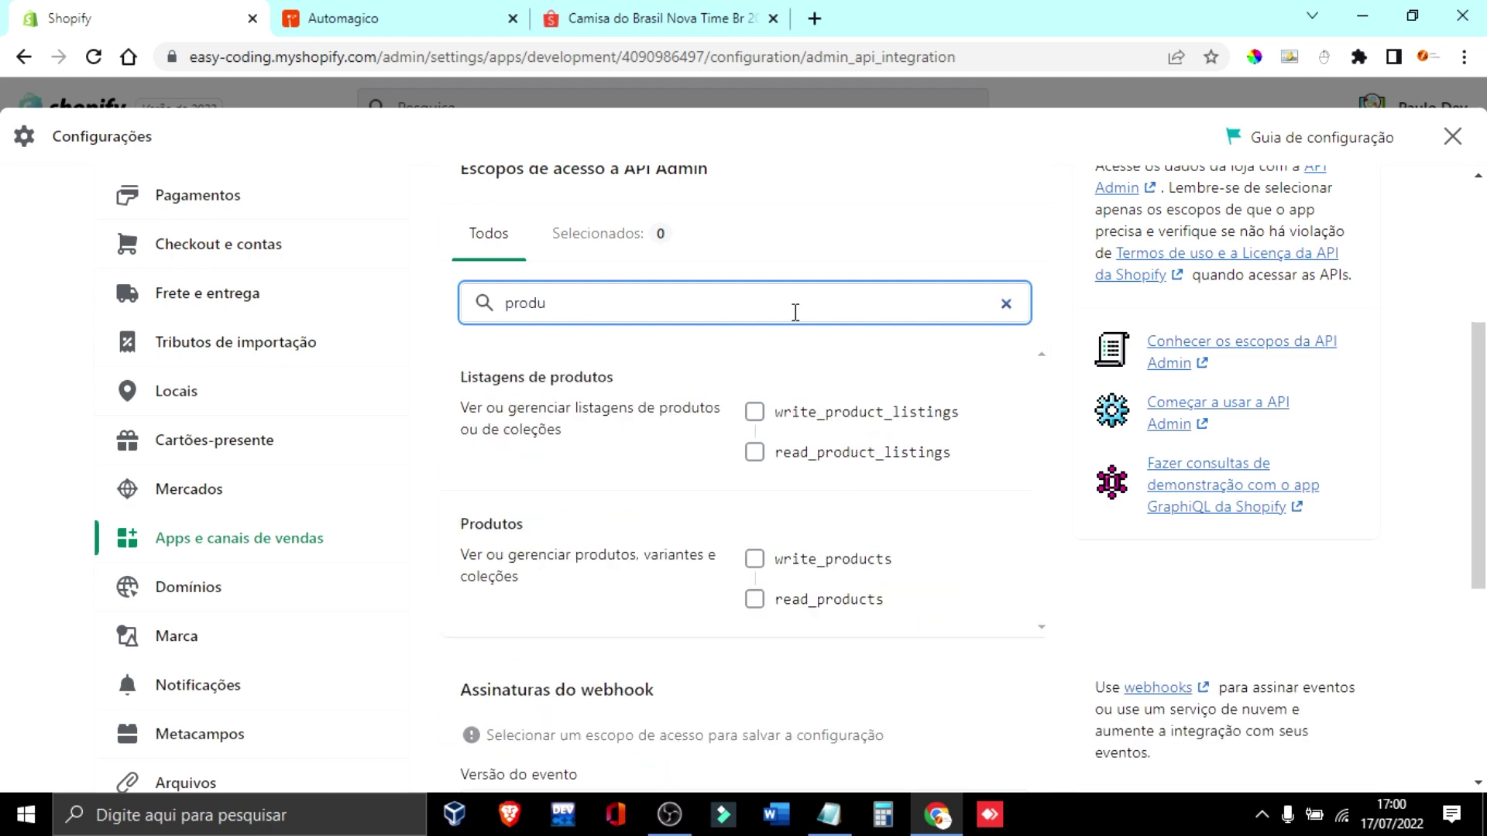
left_click(754, 558)
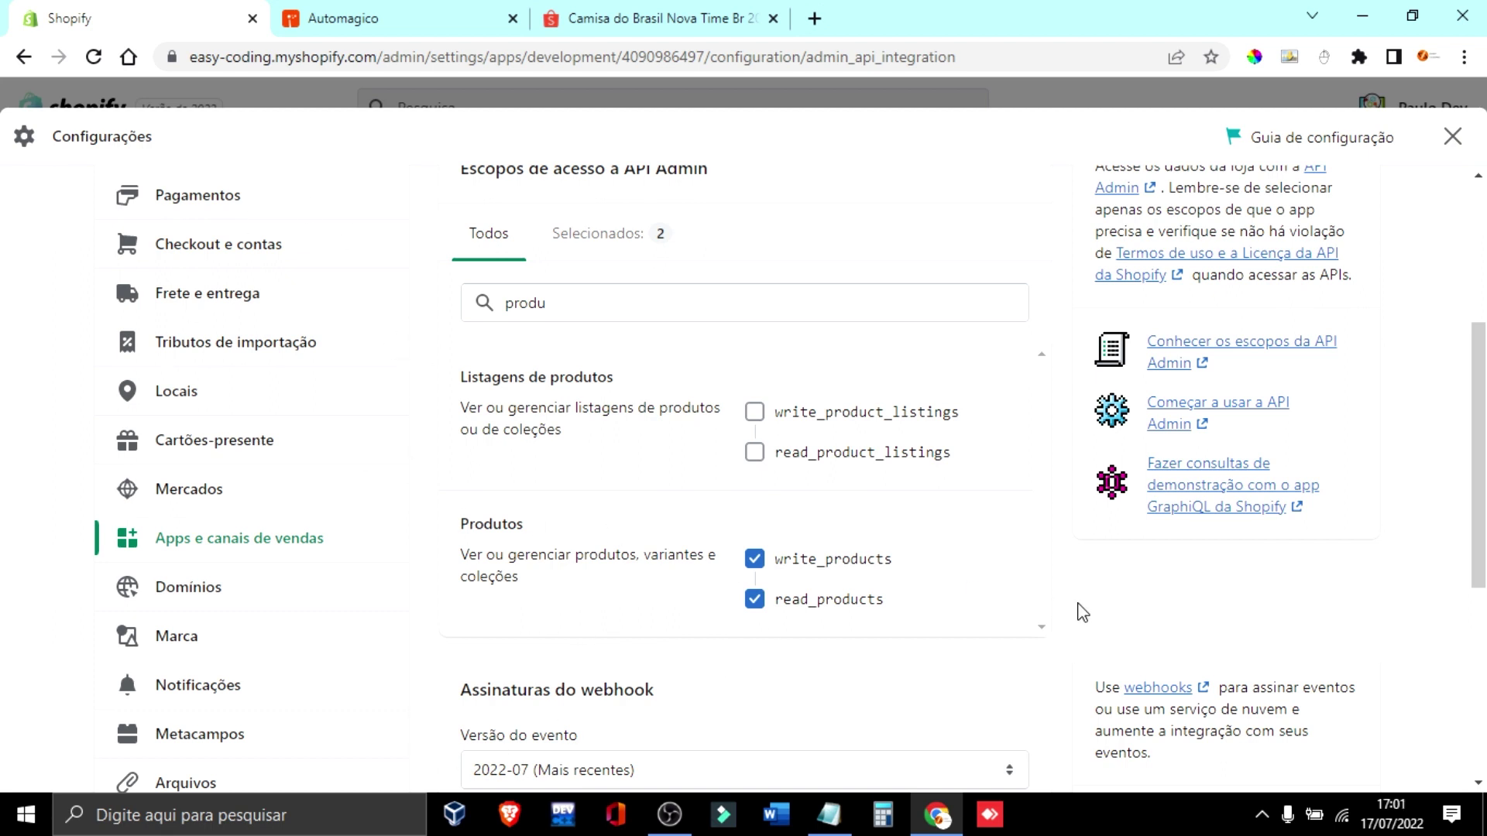
- Filter the Admin API scopes by "trad", enable write_translations and read_translations, and save the scope configuration
left_click_drag(626, 303, 453, 306)
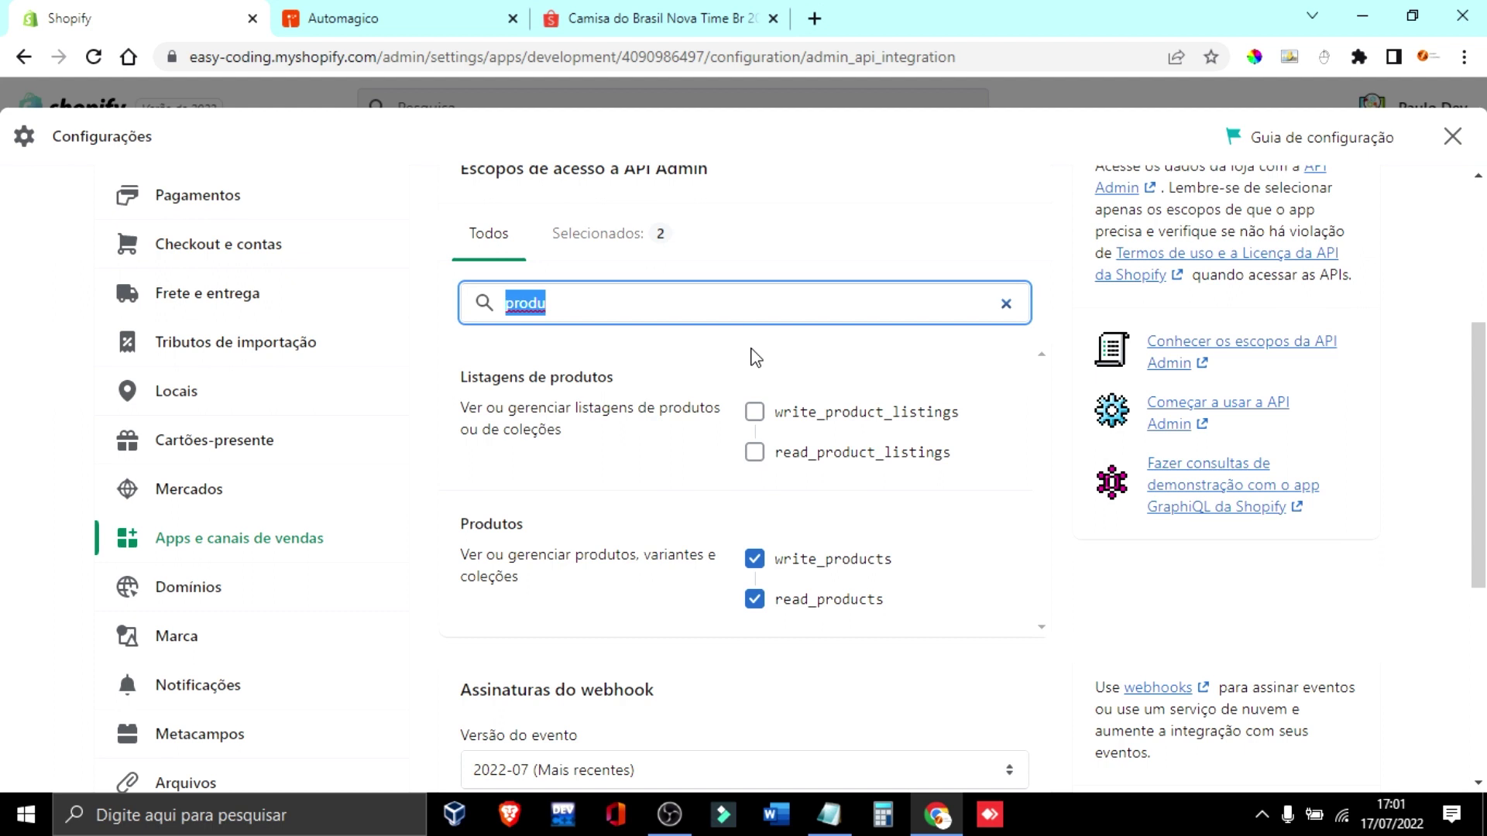
type("trad")
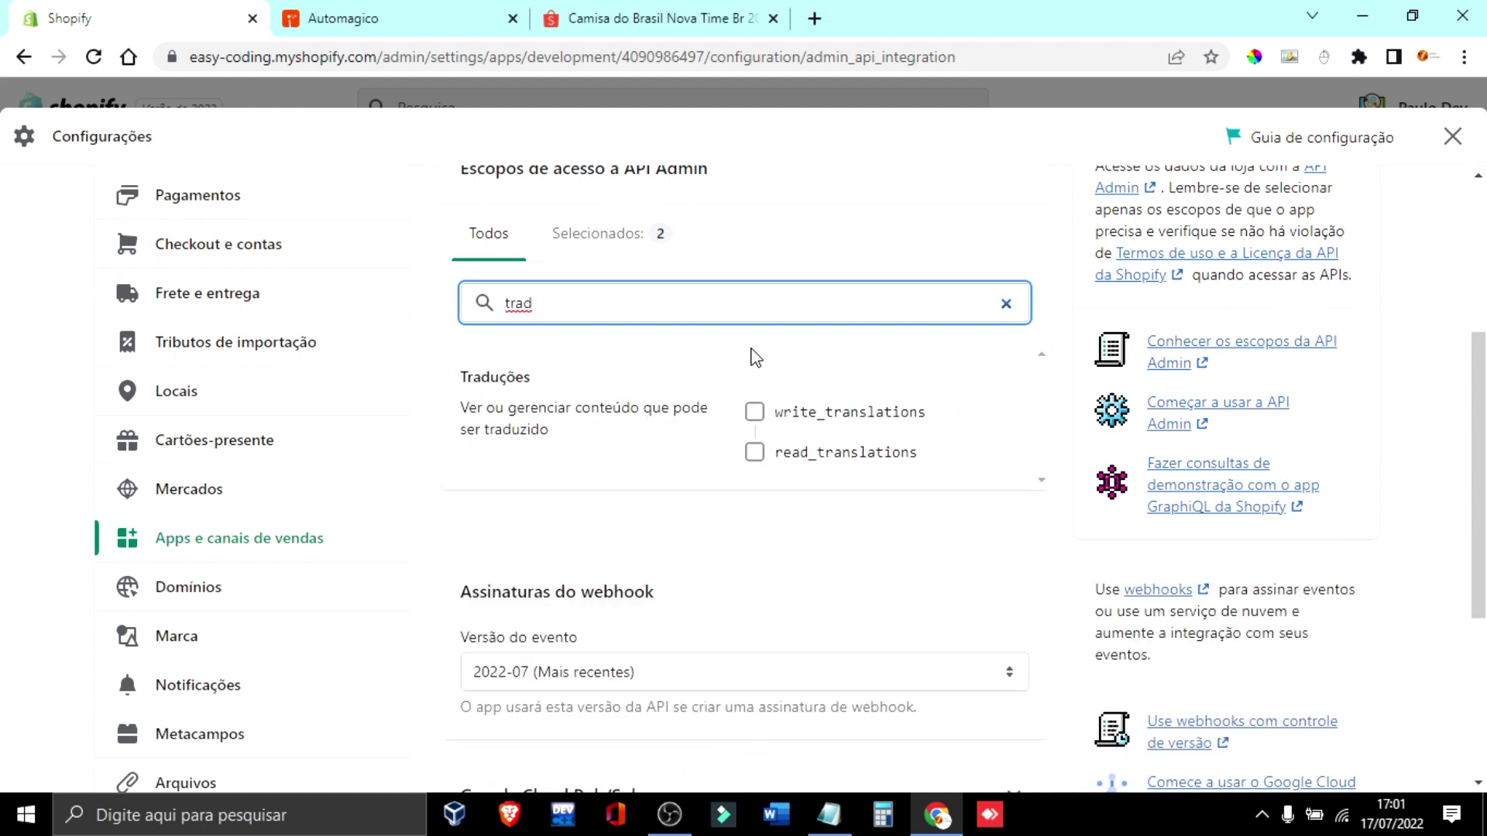
left_click(754, 412)
left_click(754, 452)
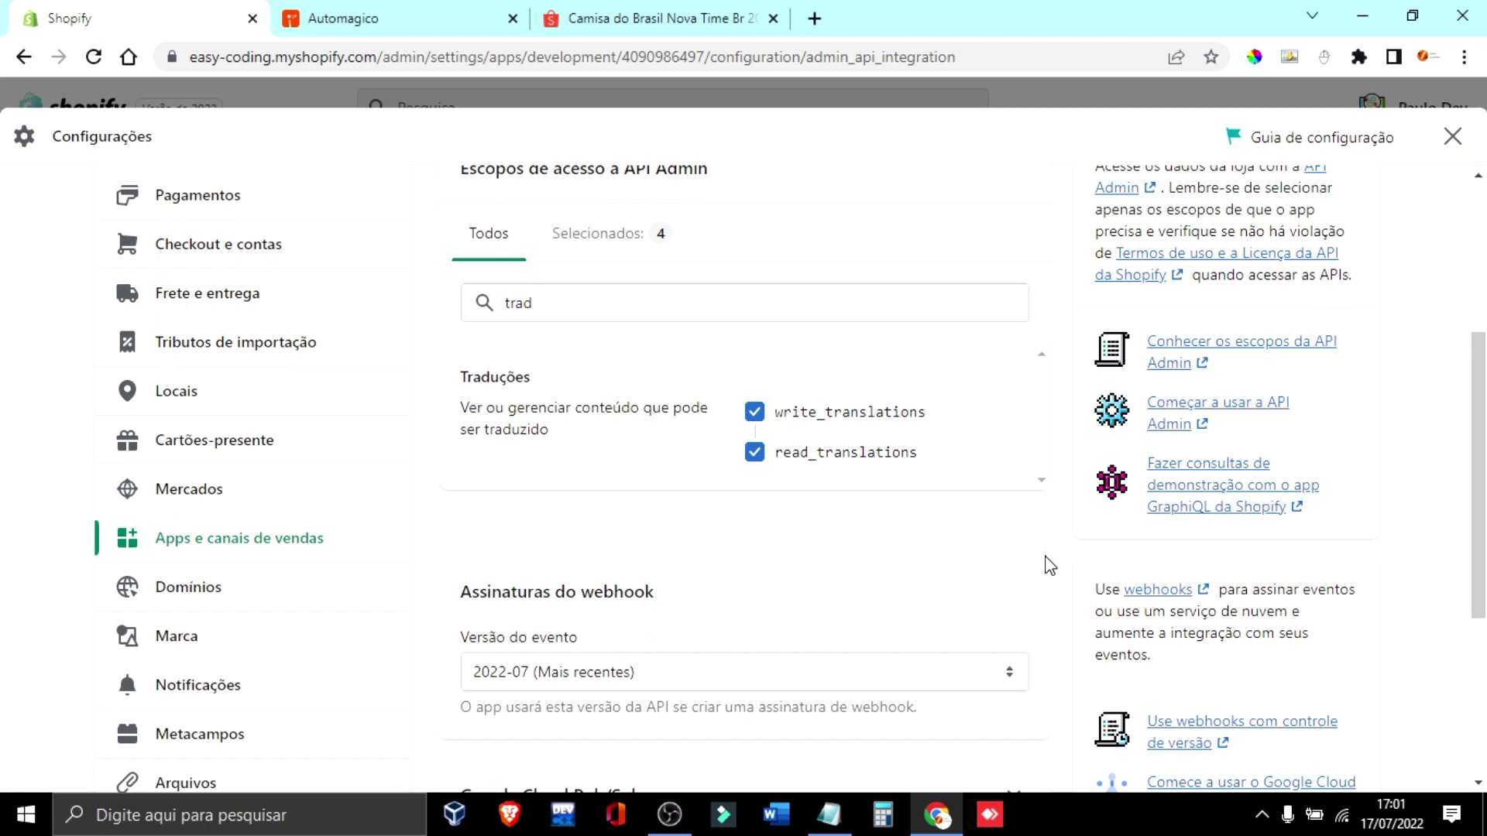
scroll(1050, 565, "down", 5)
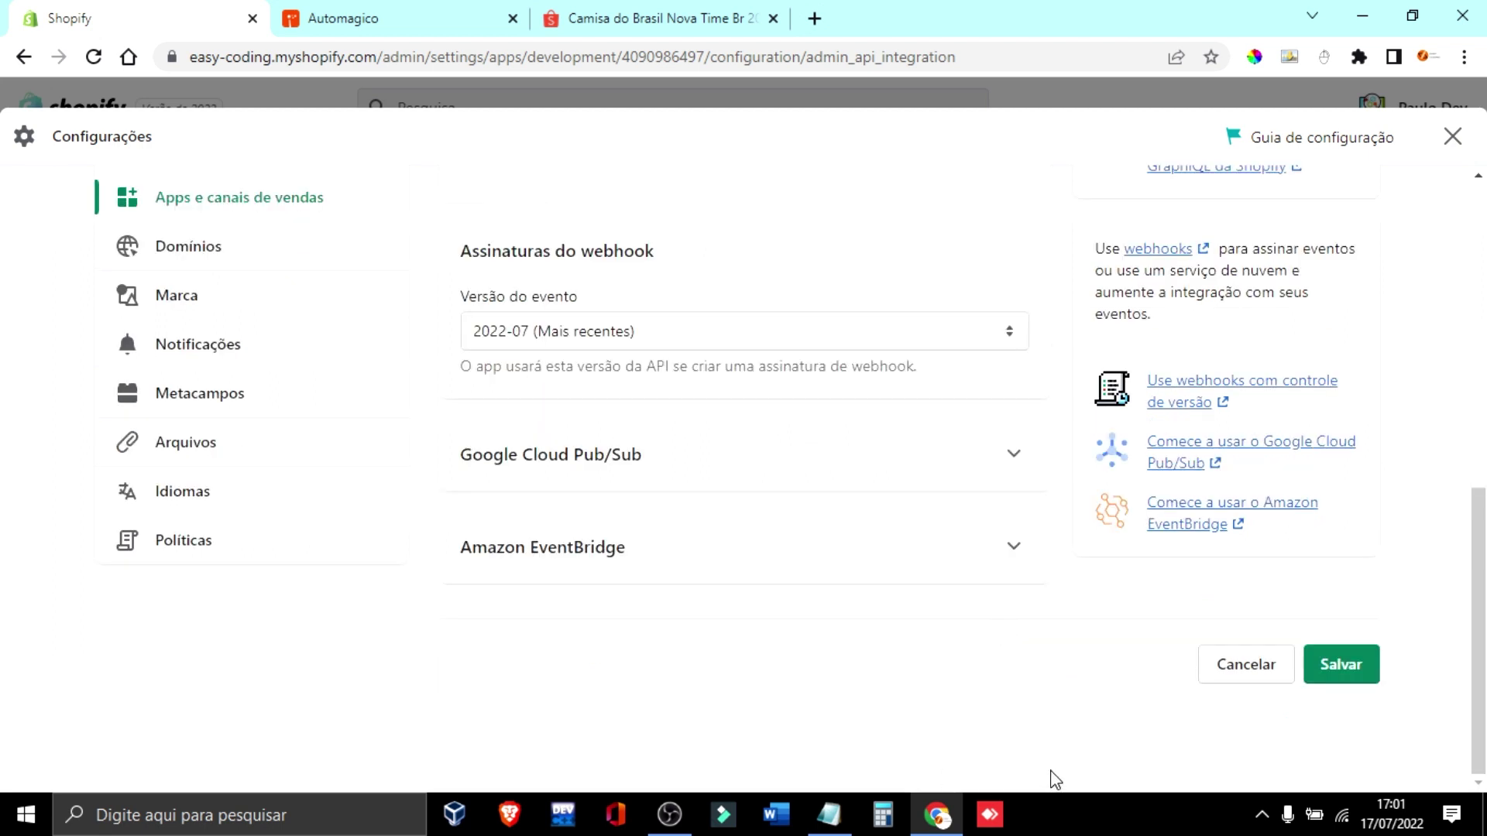
left_click(1341, 666)
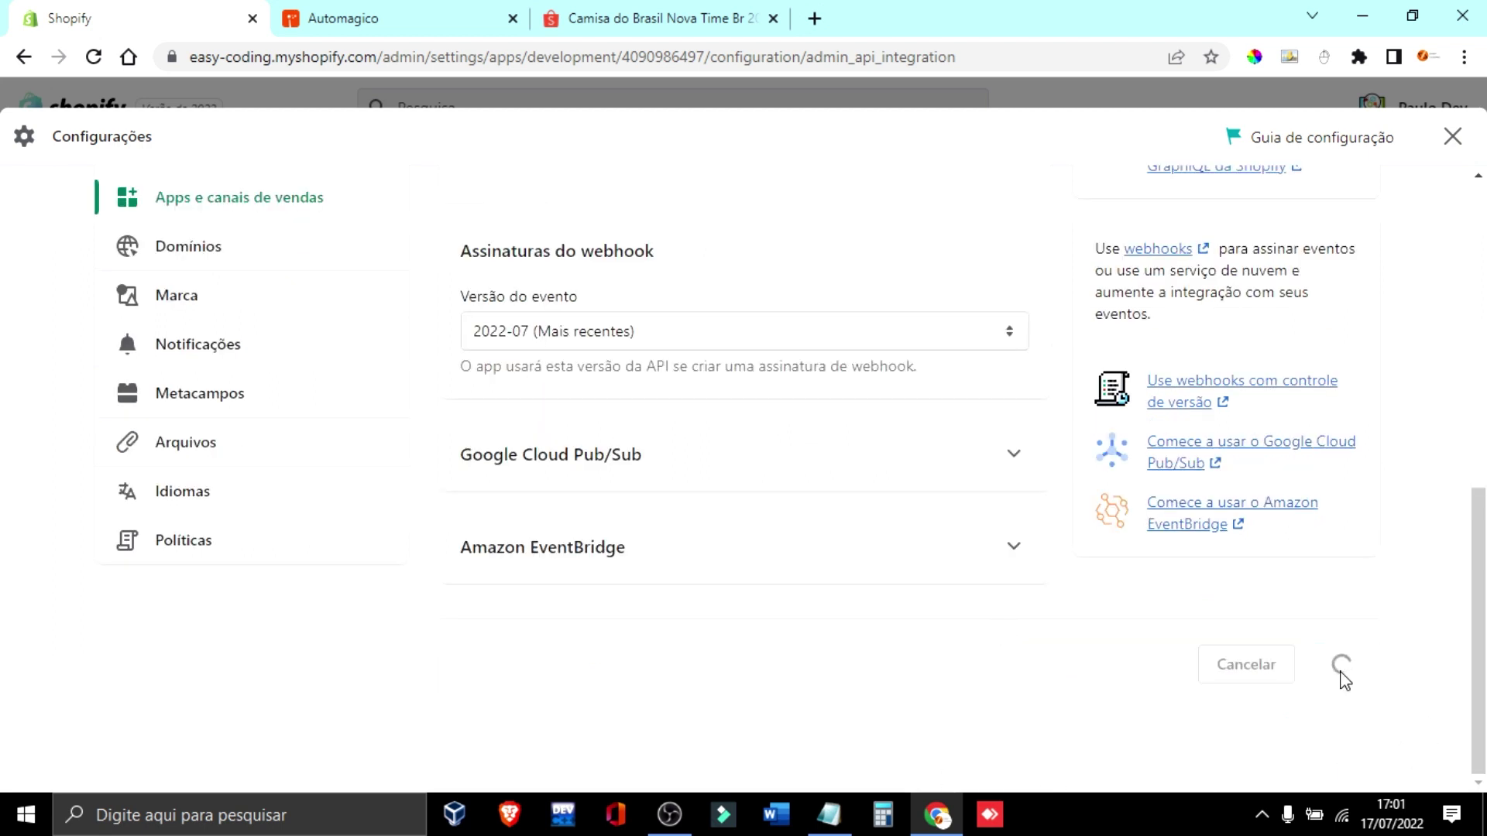
- Open the Automagico app's API credentials and install the app on the easy coding store
scroll(738, 628, "up", 8)
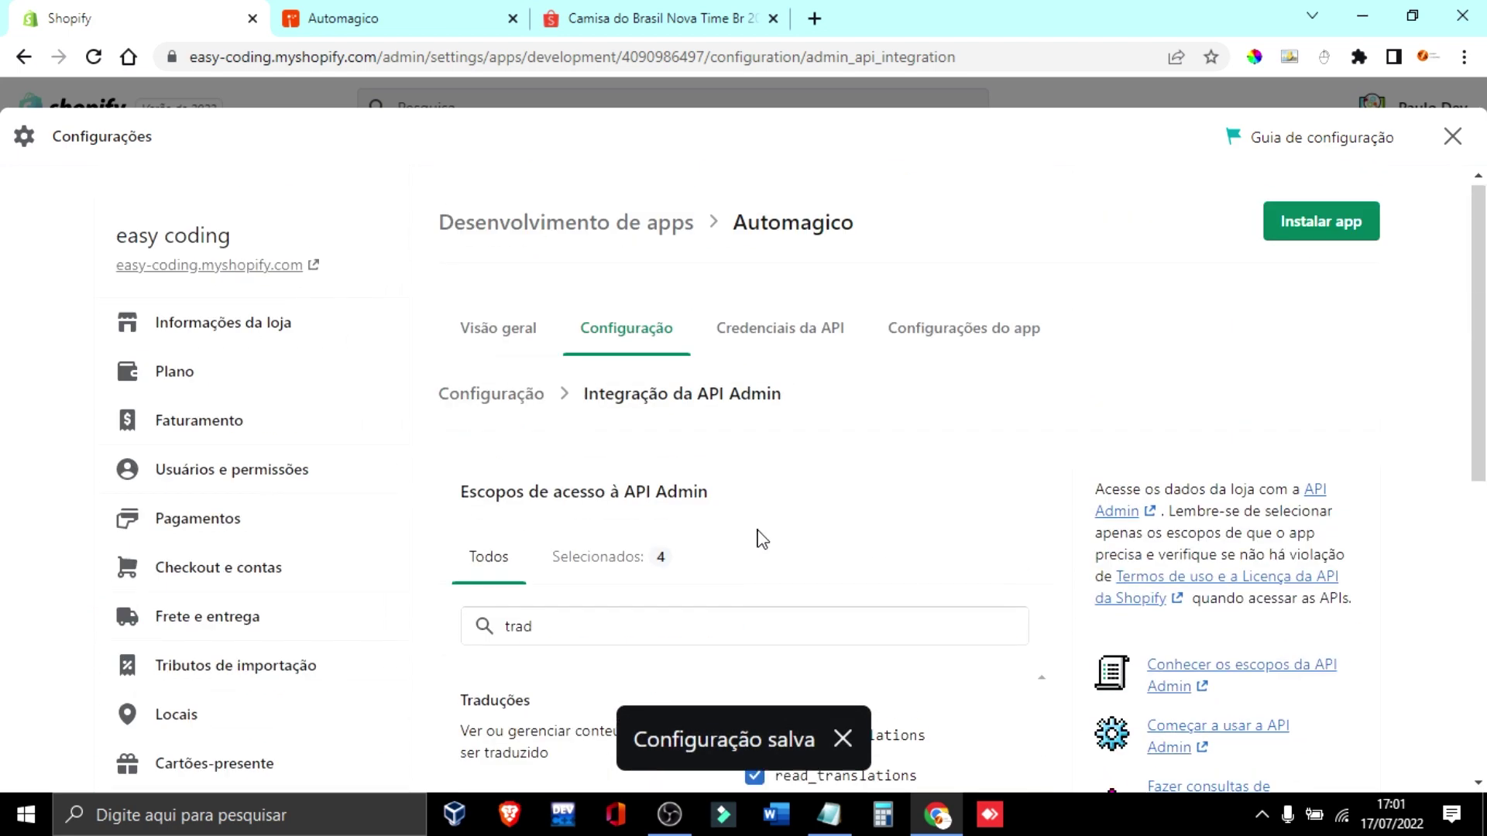
left_click(907, 350)
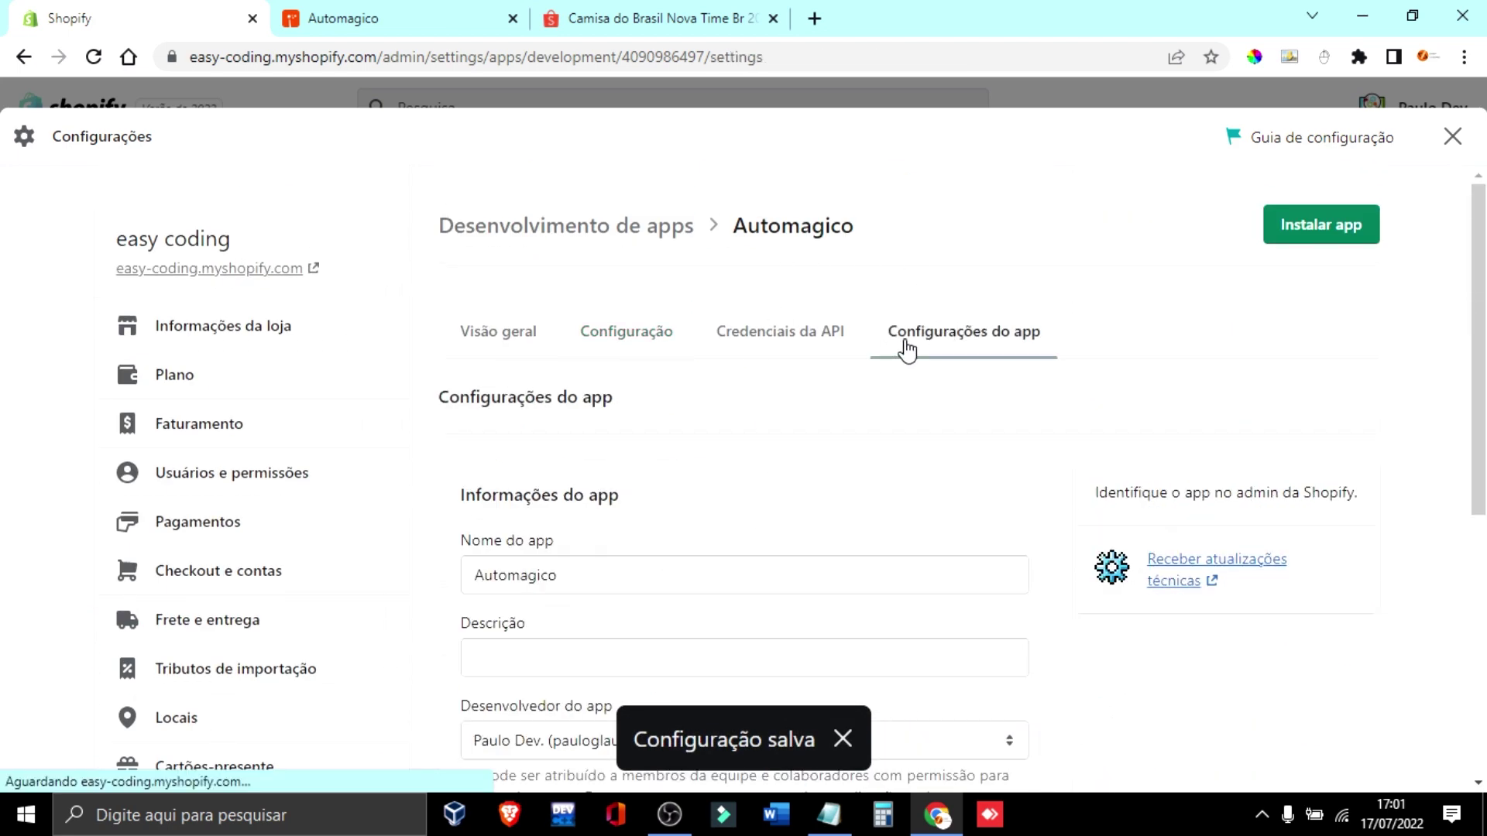
left_click(747, 346)
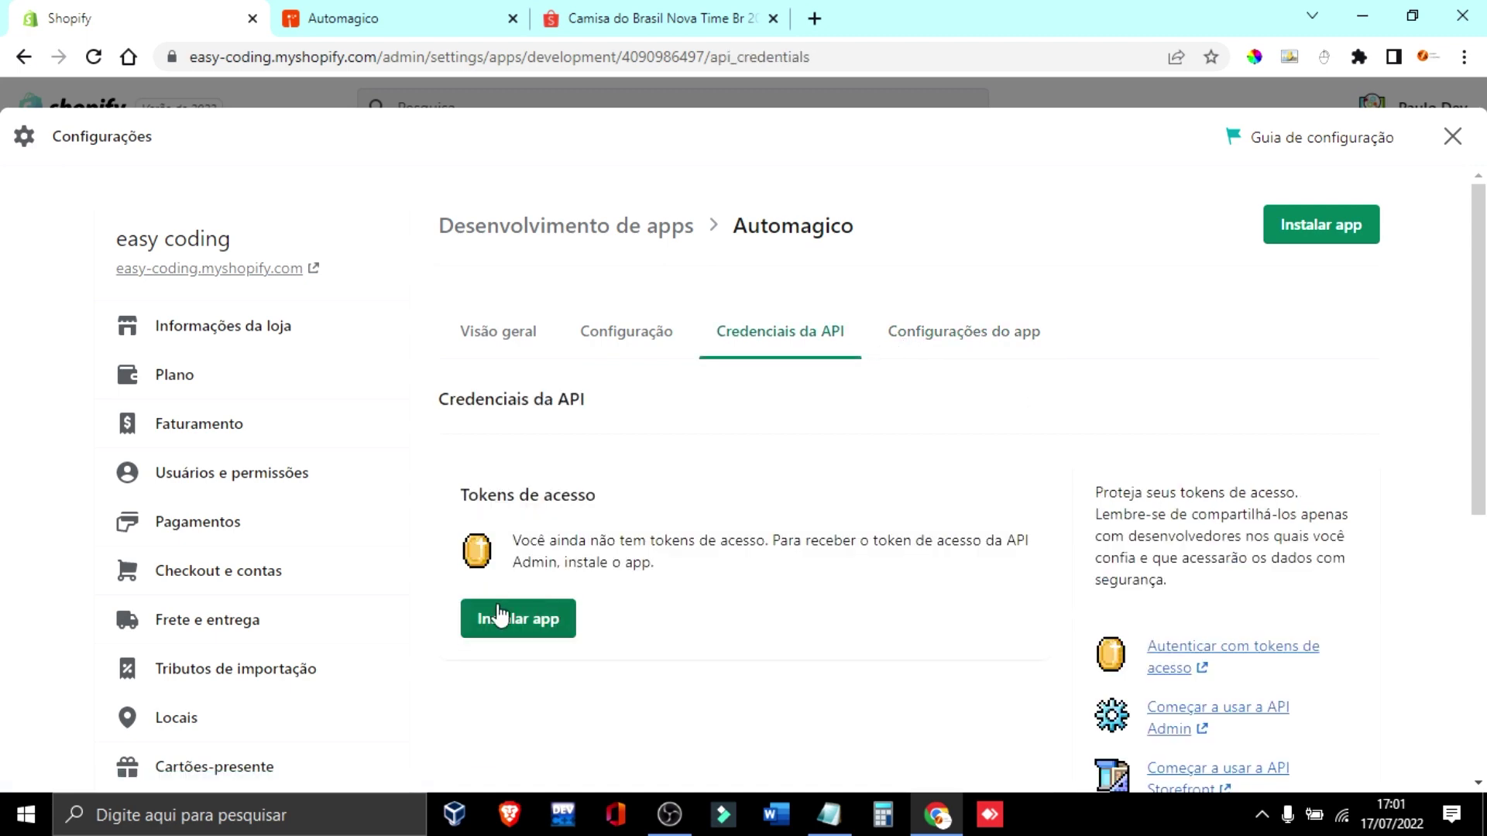
left_click(533, 633)
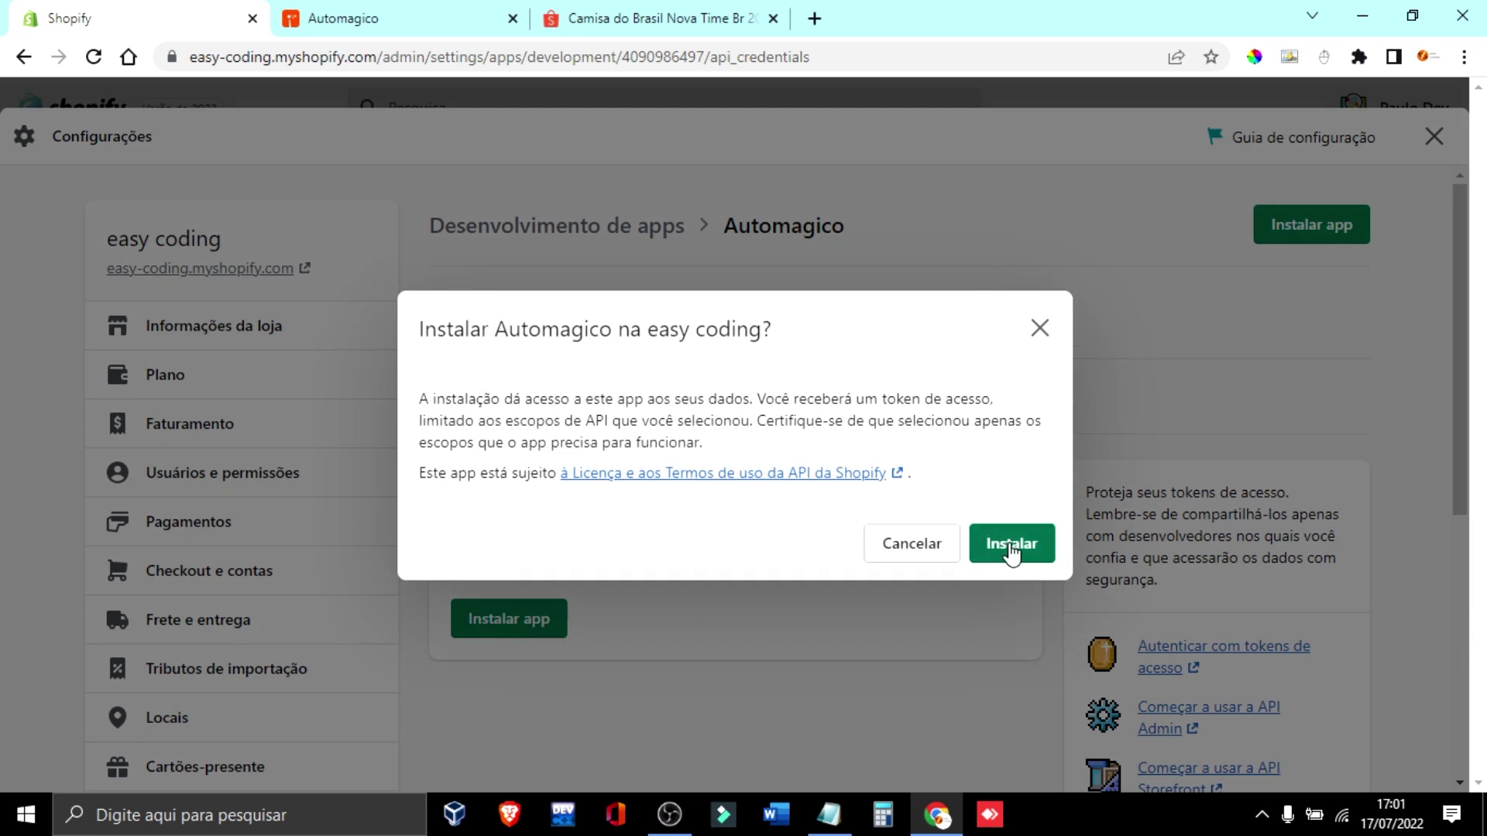
left_click(1011, 552)
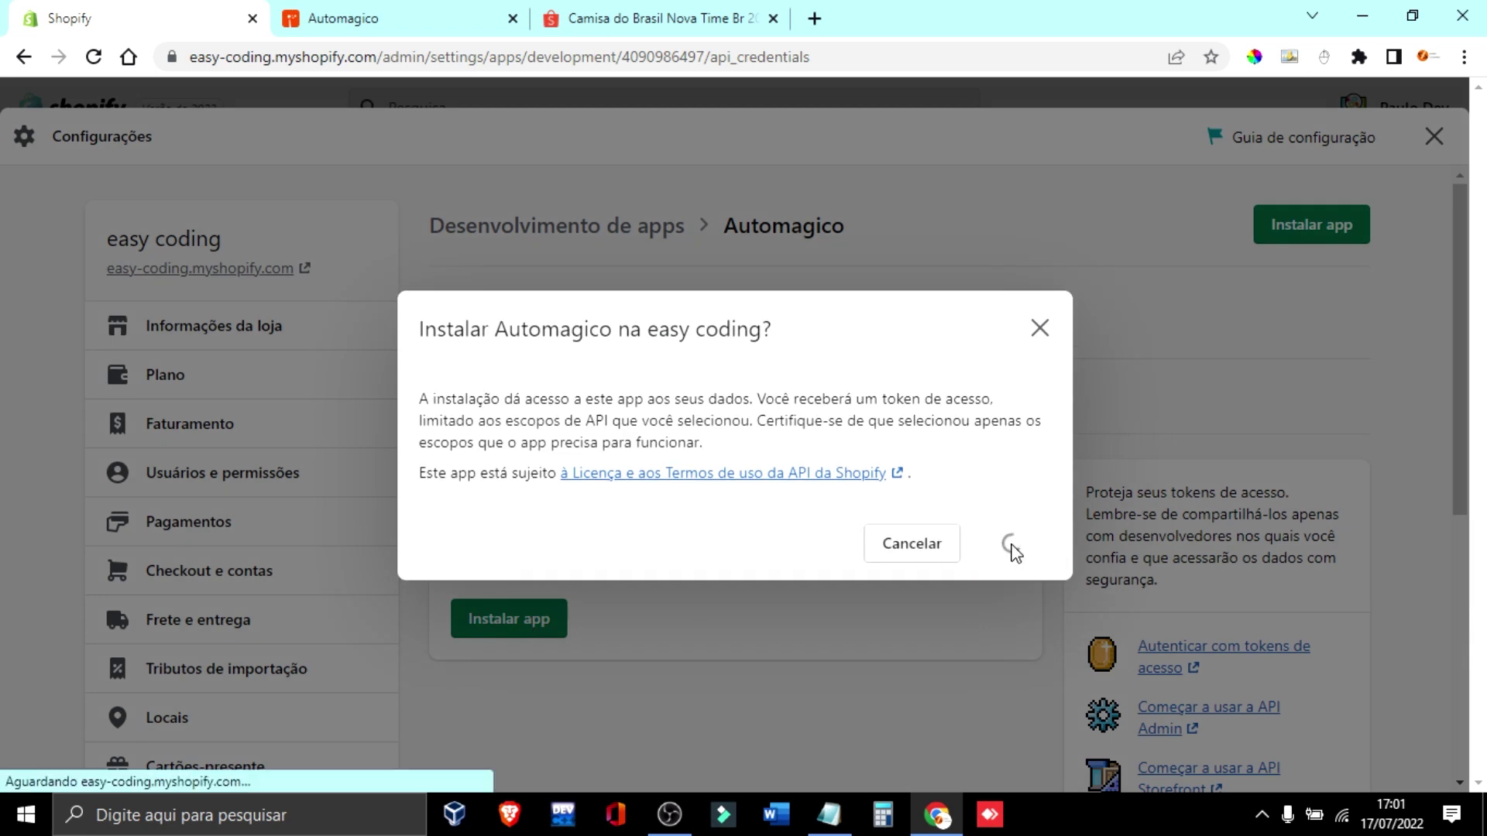
- Reveal and copy the Admin API access token, and paste it into the store access token field of Automagico's Shopify form
scroll(756, 594, "down", 4)
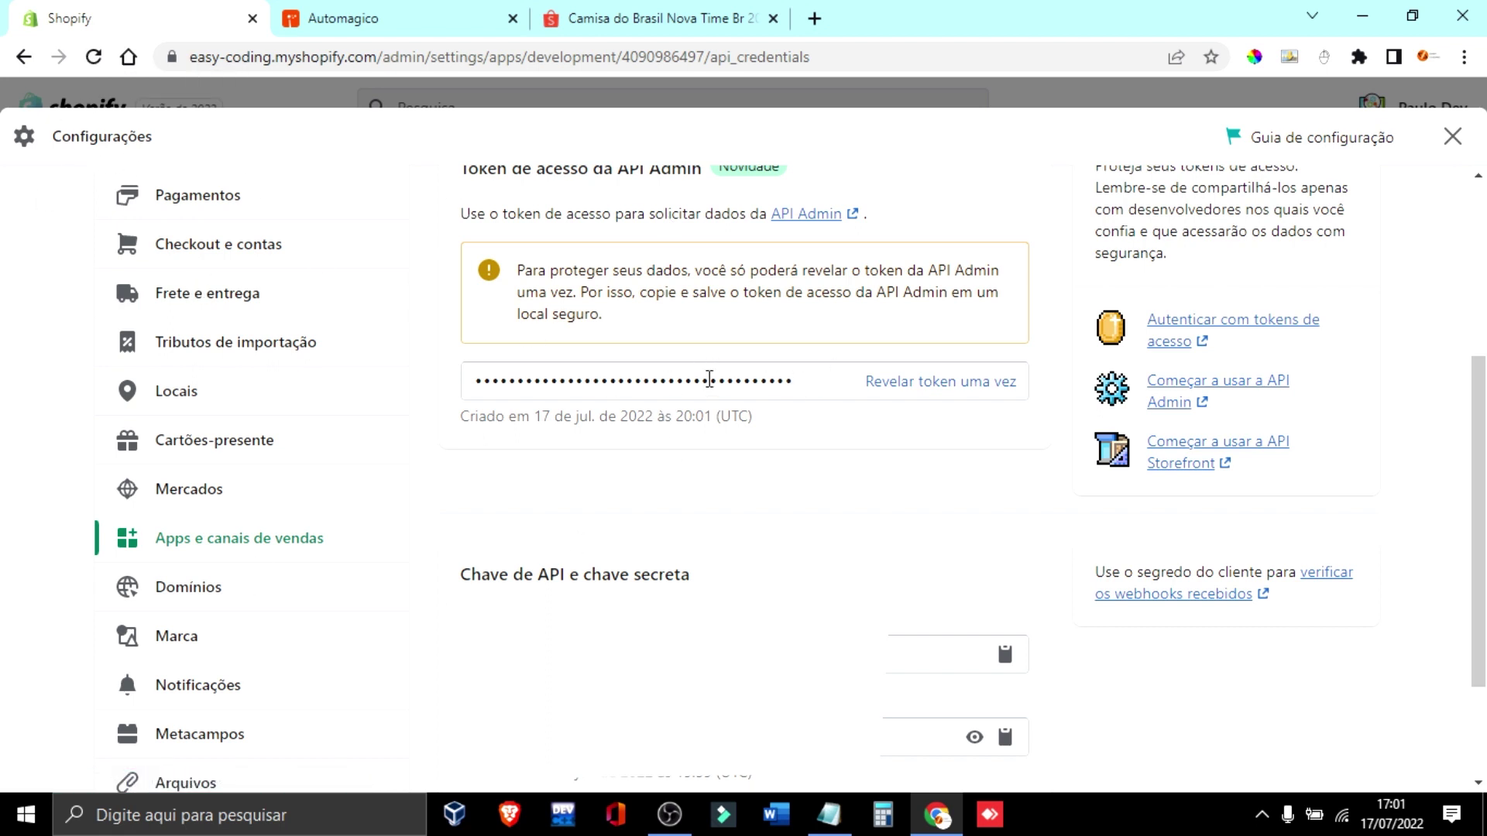
left_click(814, 379)
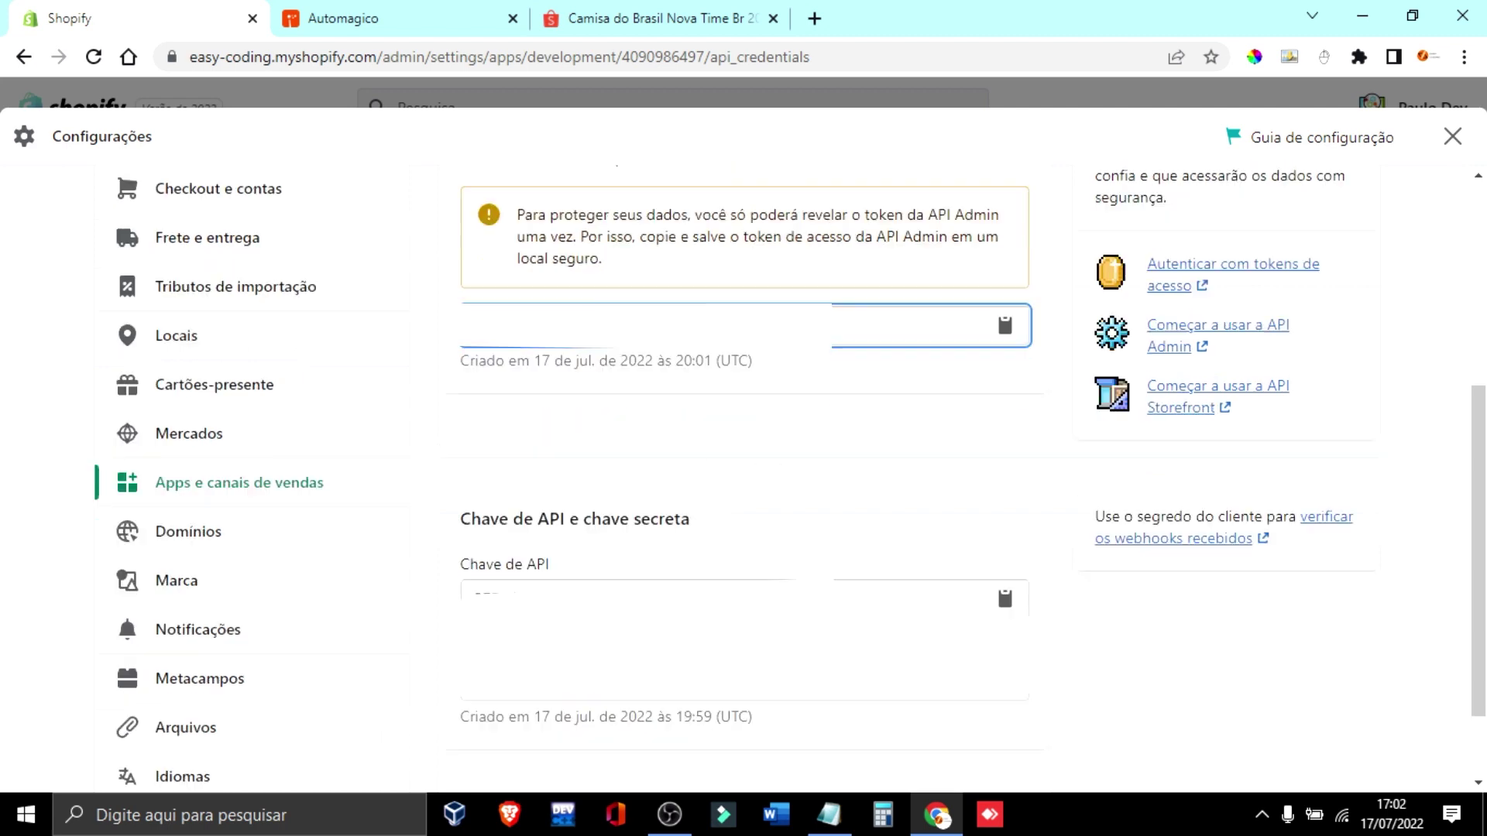
left_click_drag(165, 389, 168, 390)
right_click(532, 324)
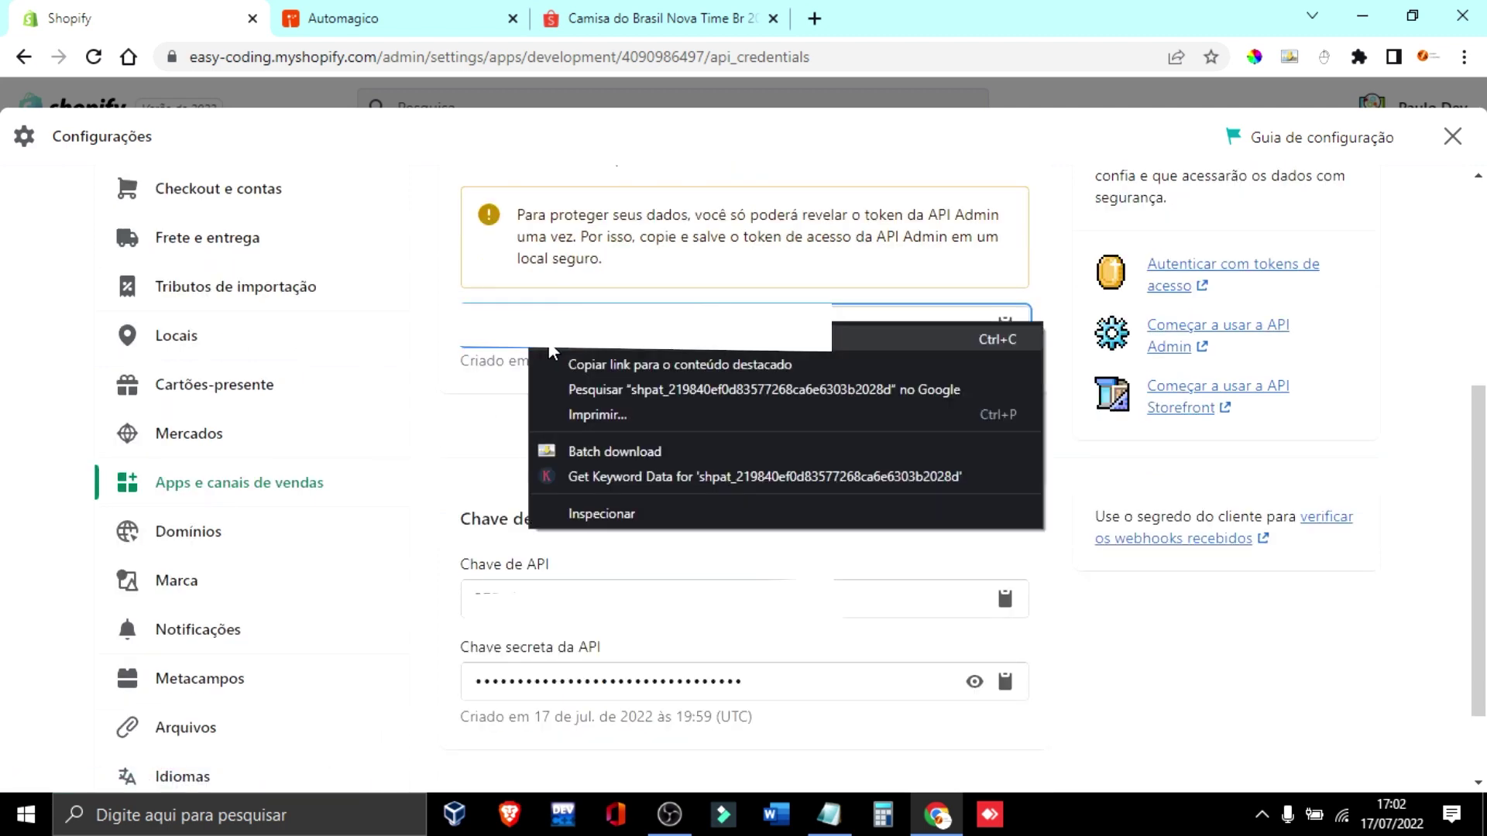
left_click(550, 346)
left_click(326, 17)
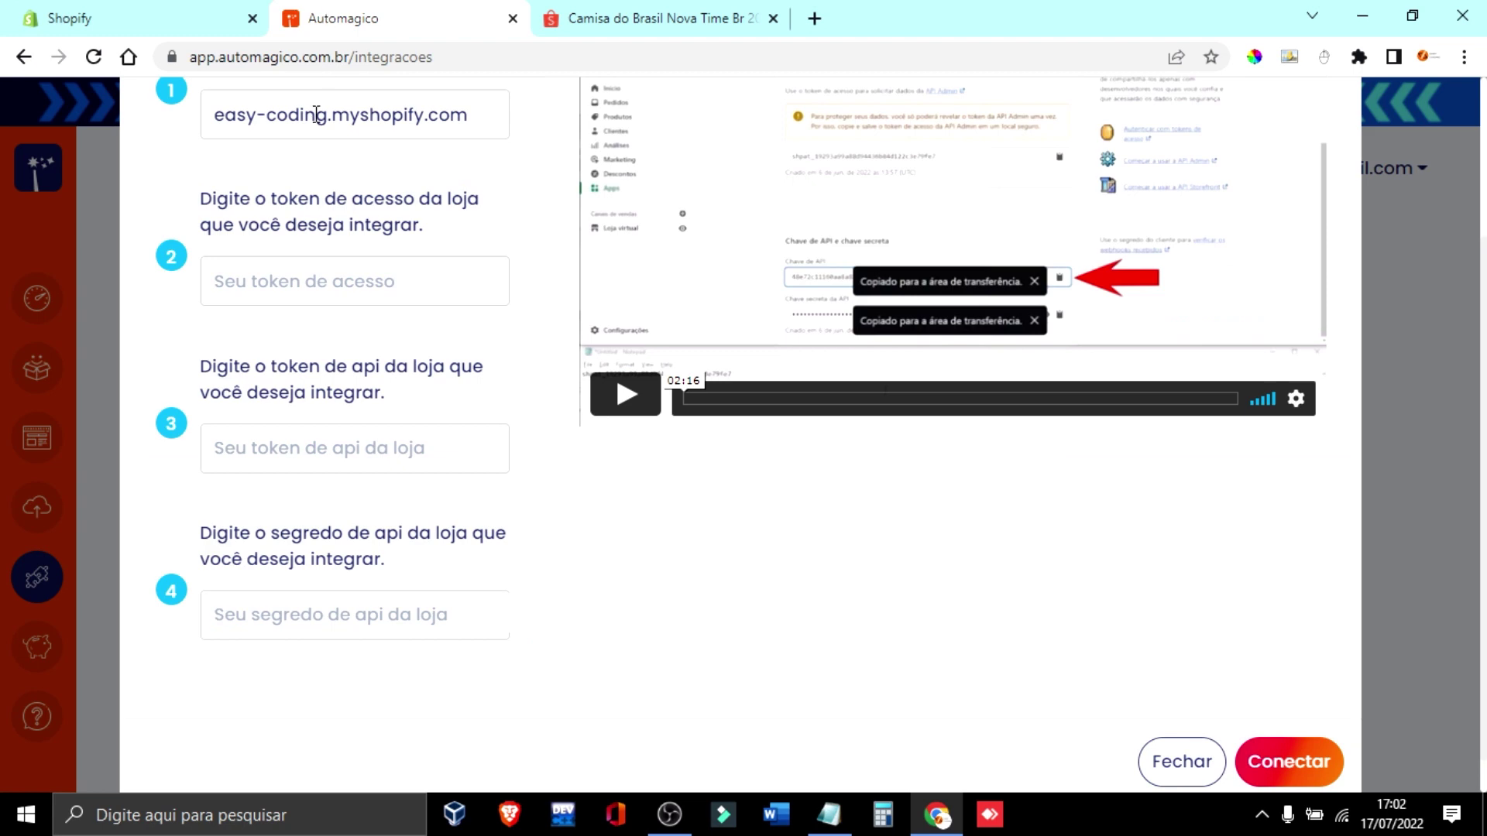
right_click(258, 283)
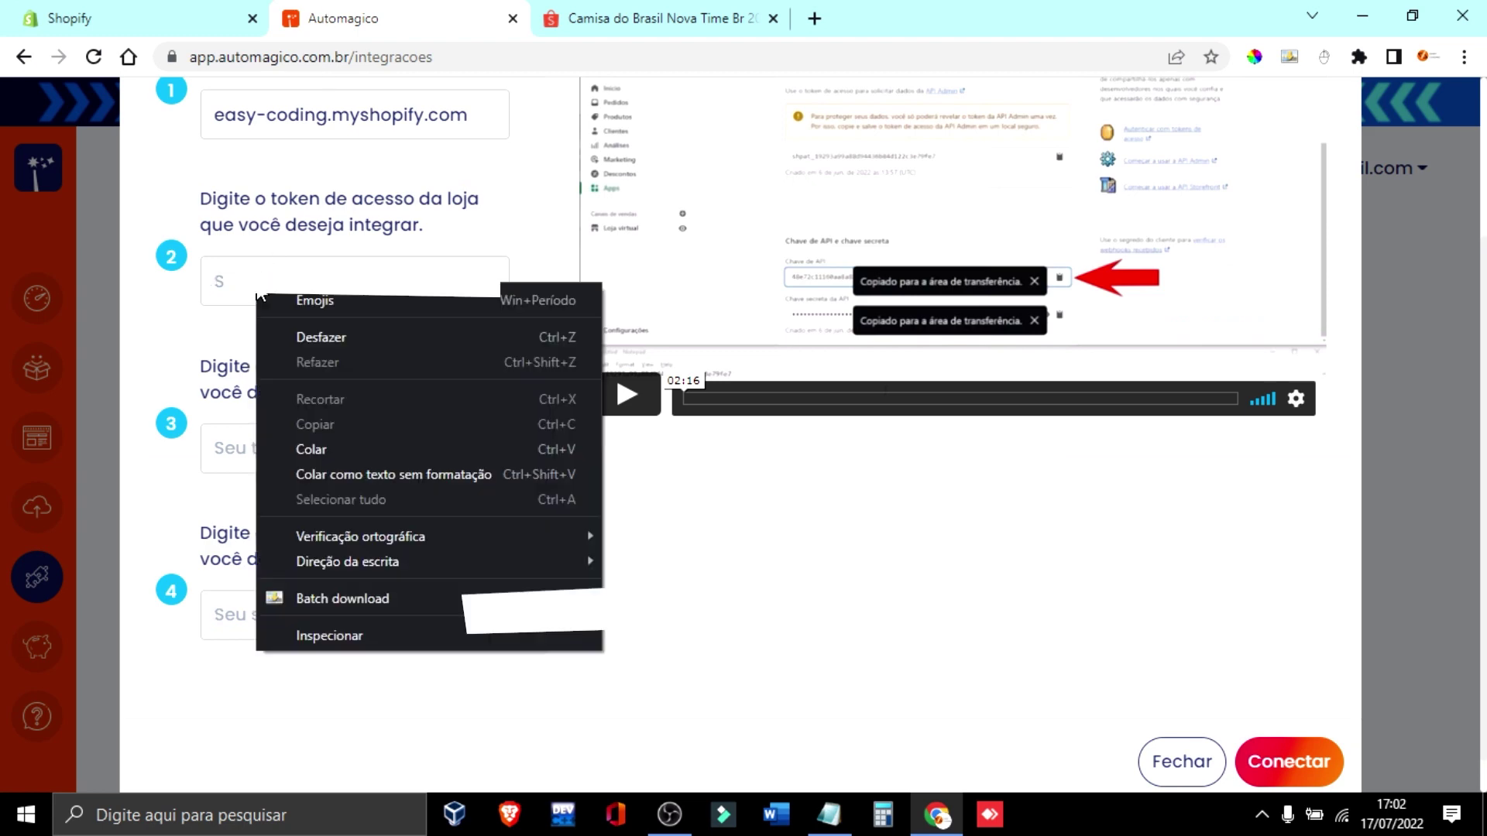
left_click(328, 447)
- Copy the API key from the Shopify app credentials and paste it into Automagico's API token field
left_click(116, 17)
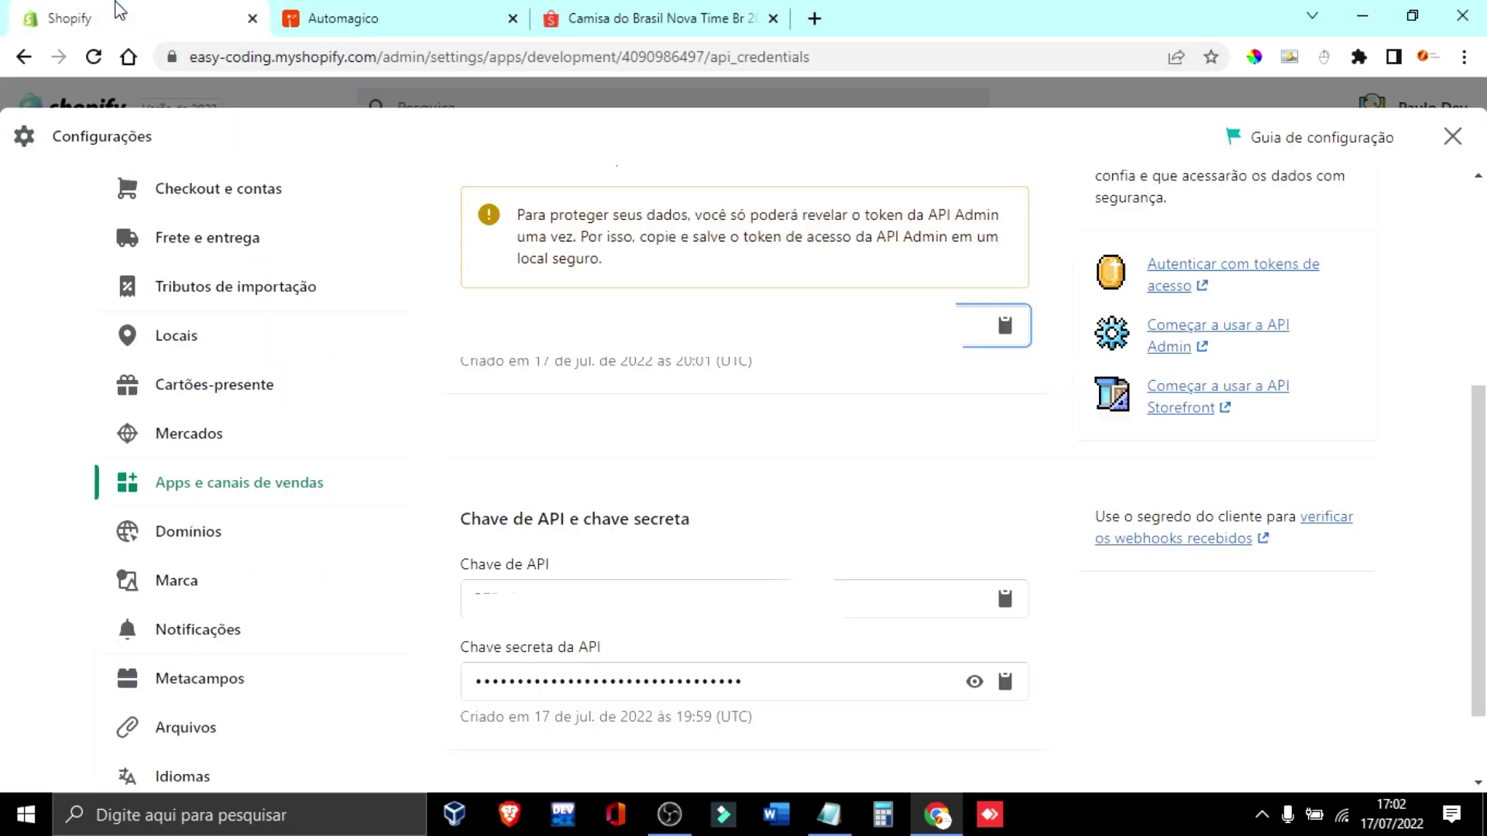
scroll(862, 482, "down", 2)
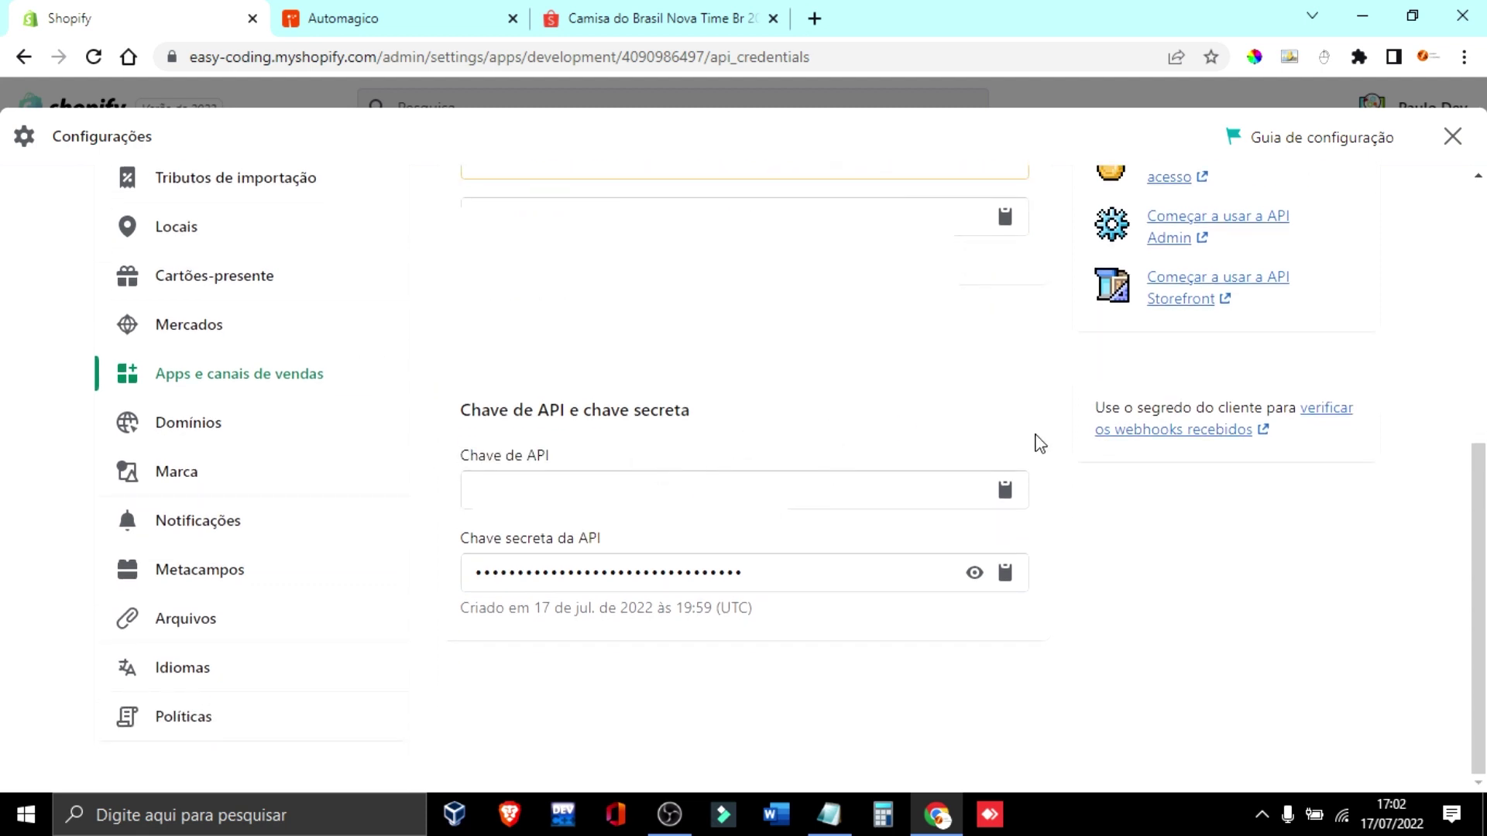
left_click(791, 494)
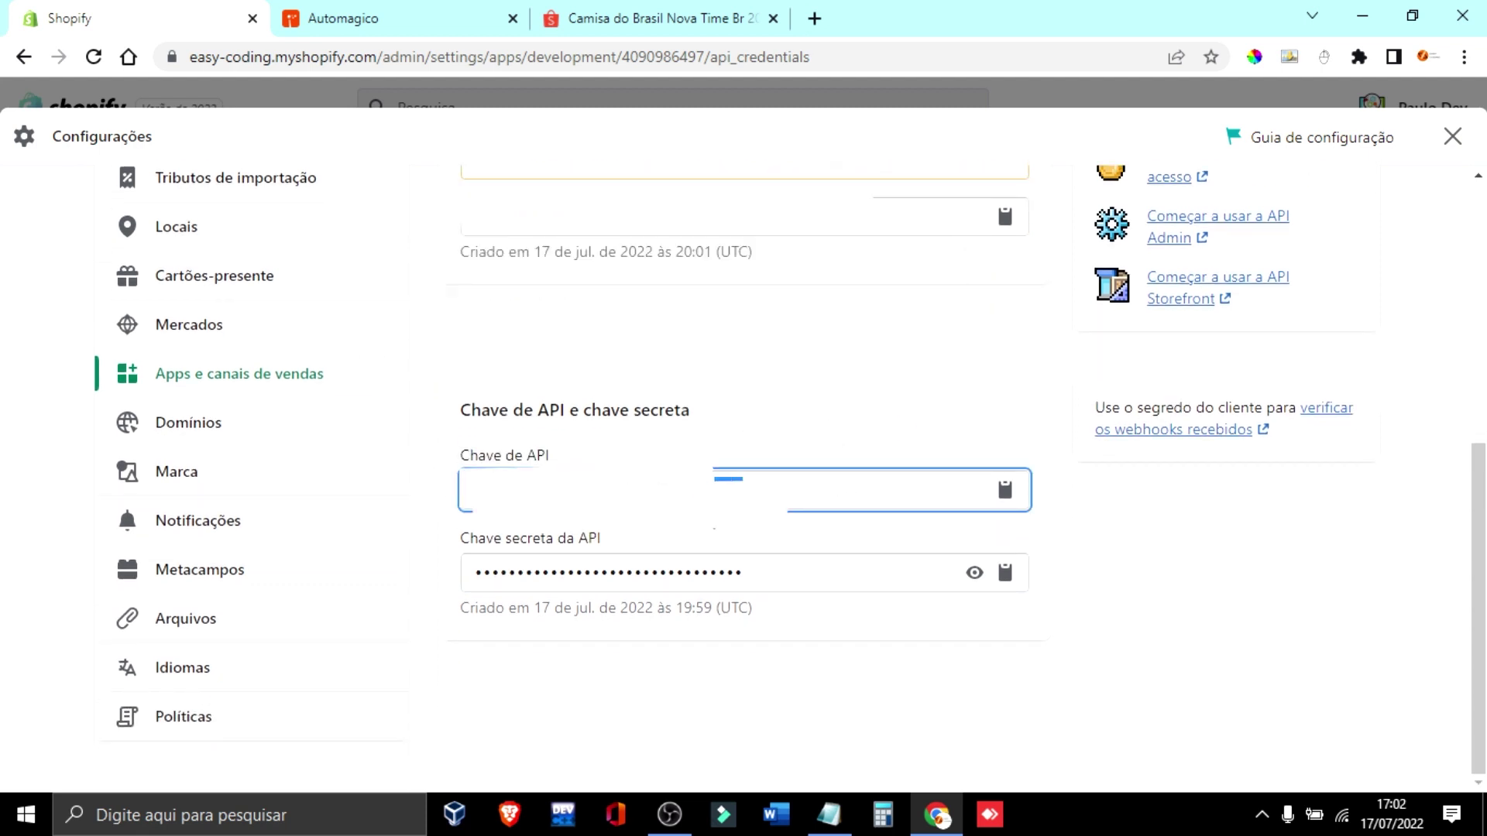
left_click(1004, 491)
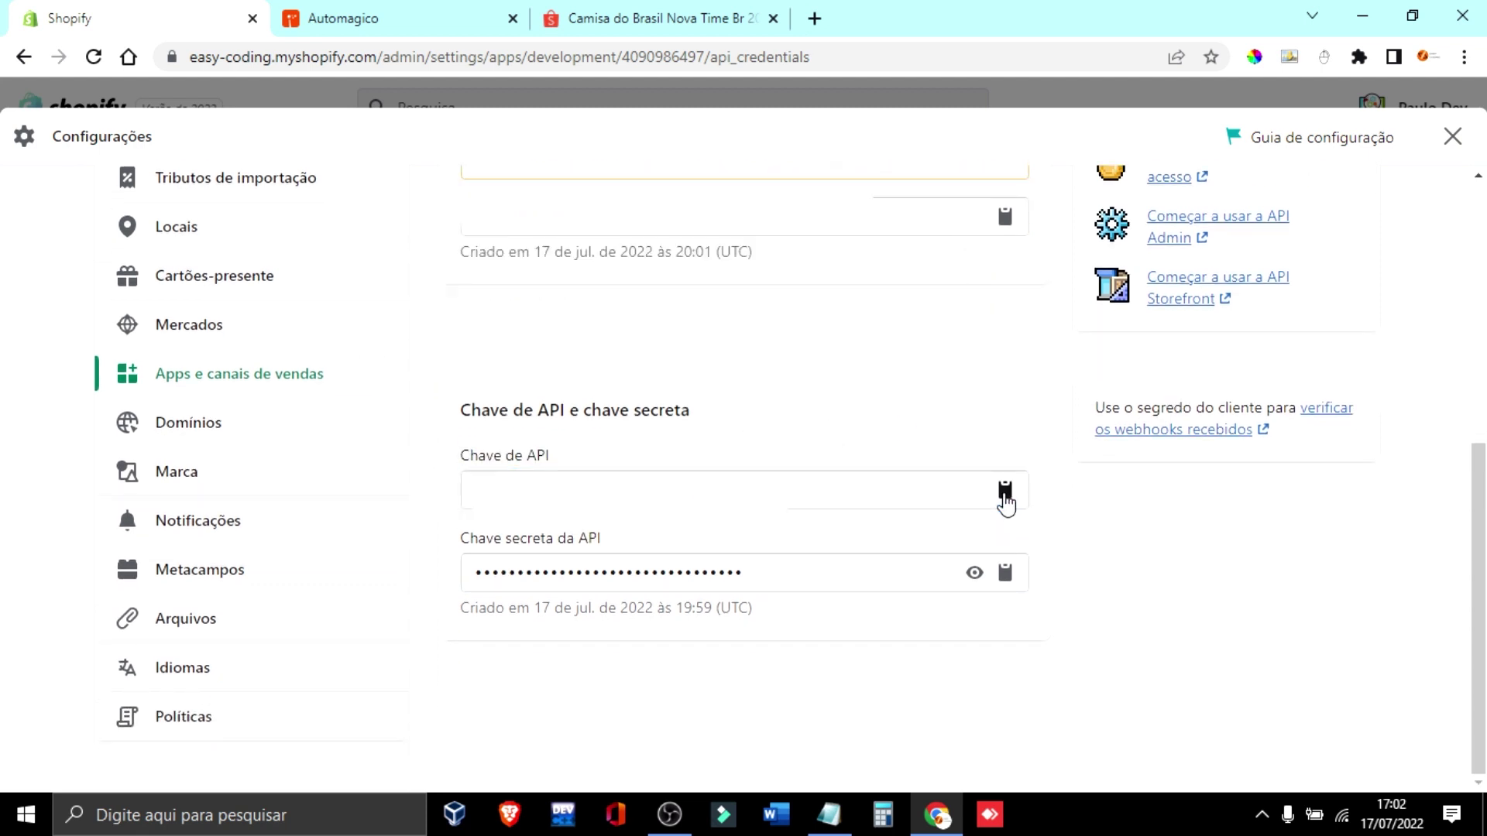
left_click(410, 21)
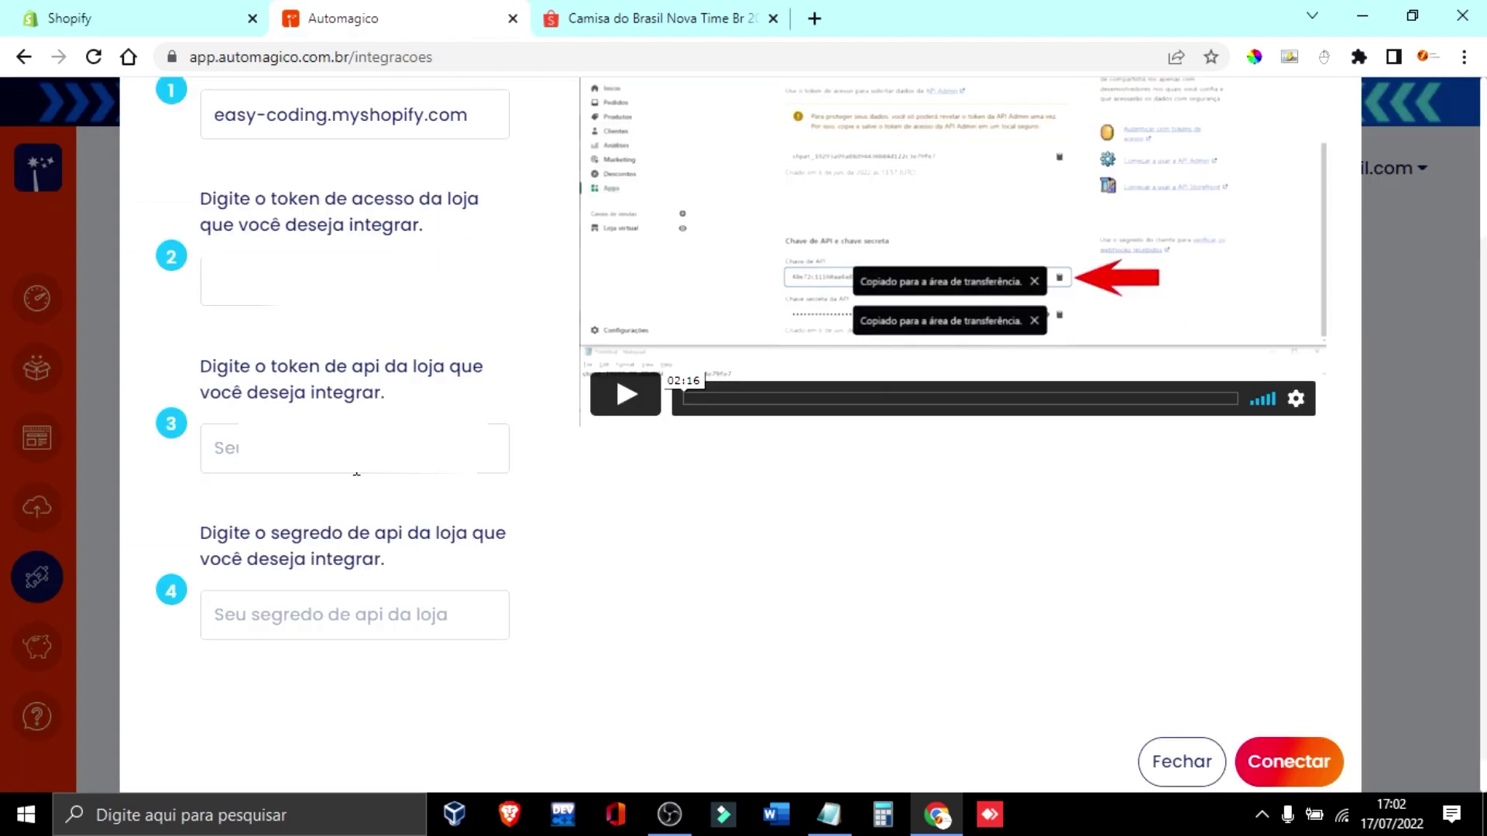
right_click(263, 447)
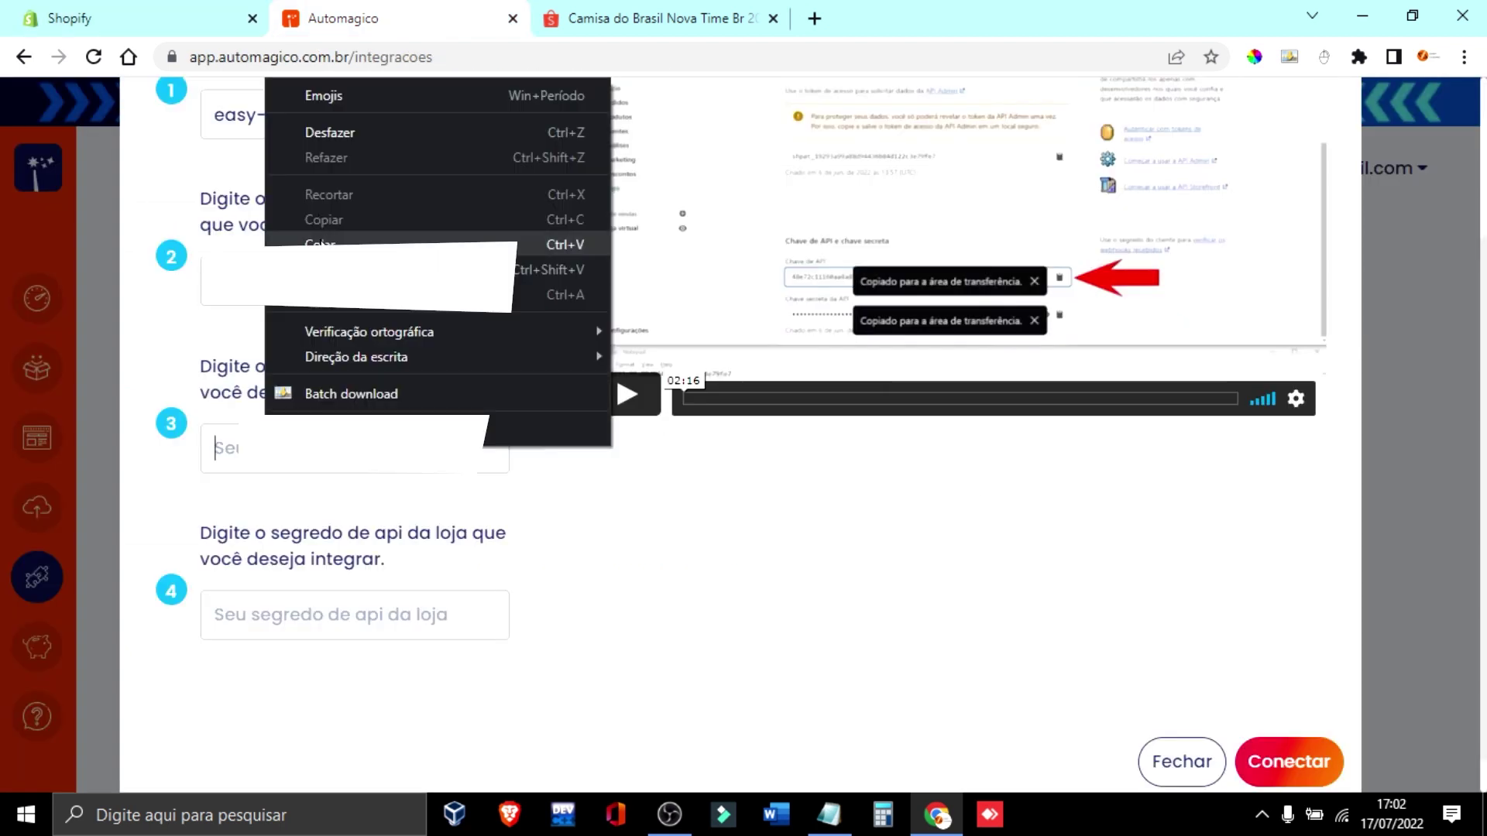
left_click(322, 242)
- Copy the API secret key from the Shopify app credentials and paste it into Automagico's API secret field
left_click(304, 620)
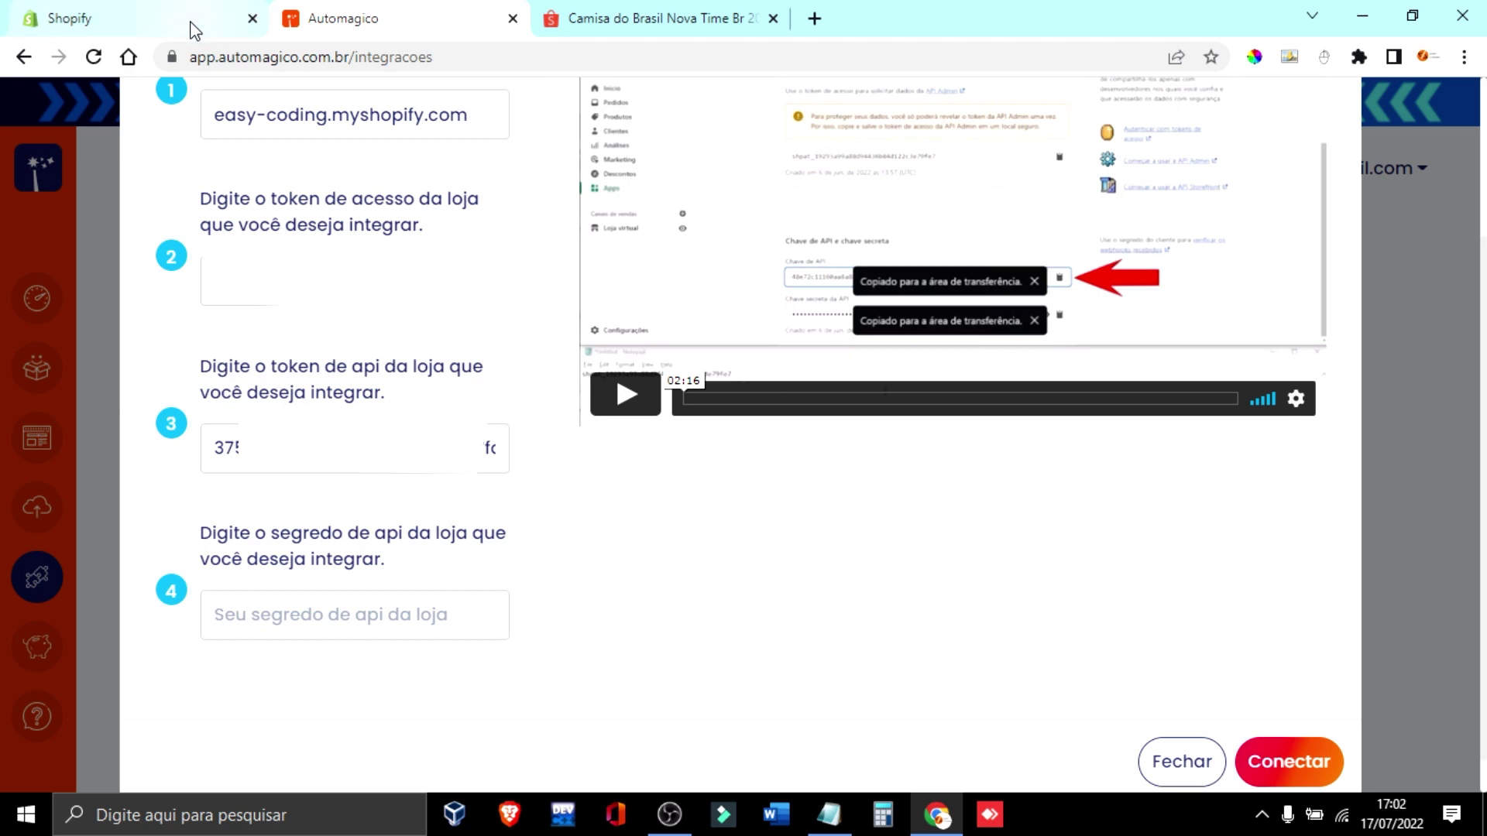
left_click(150, 21)
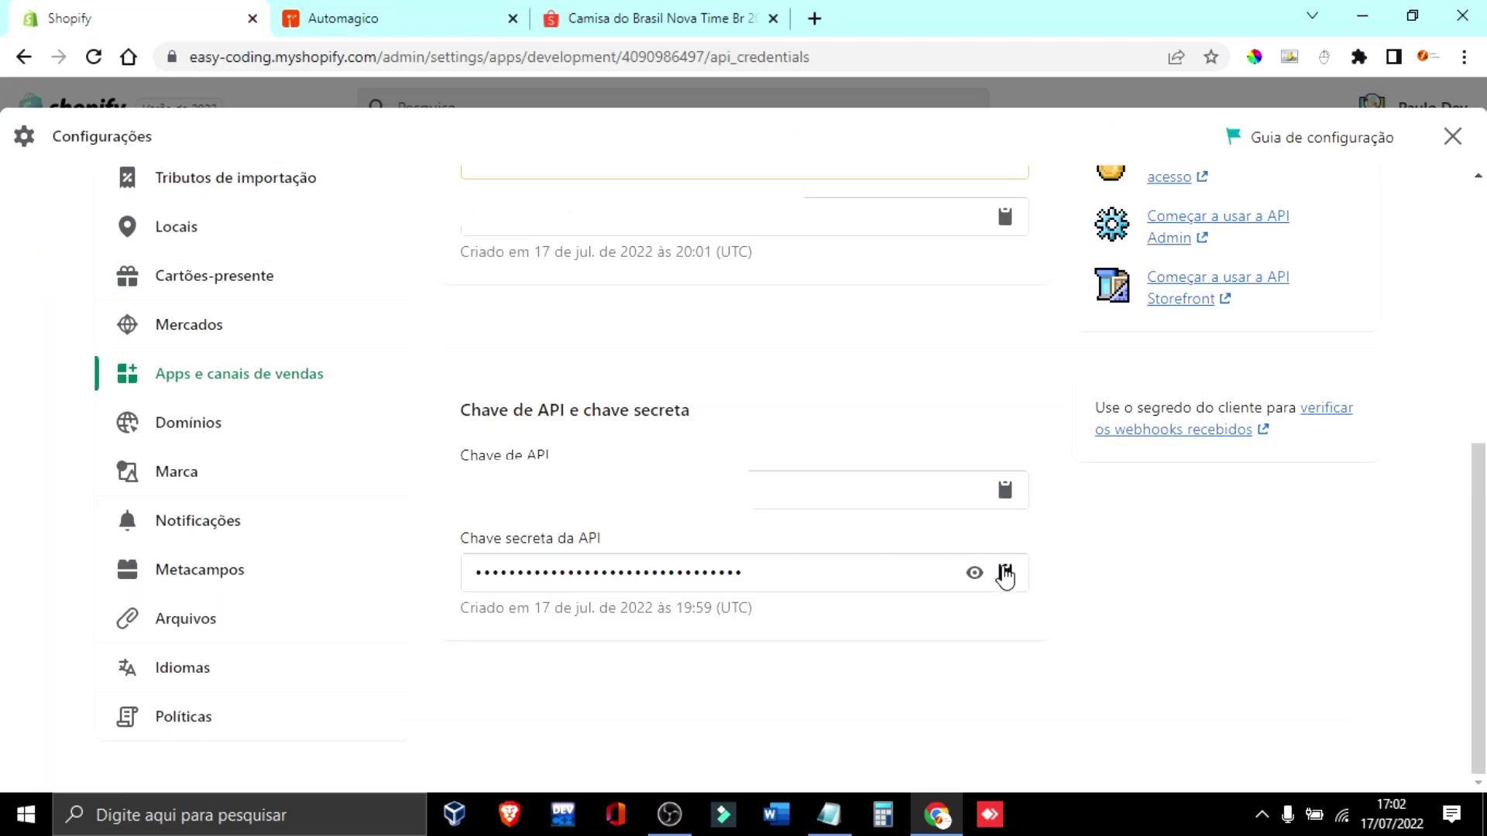
left_click(1006, 575)
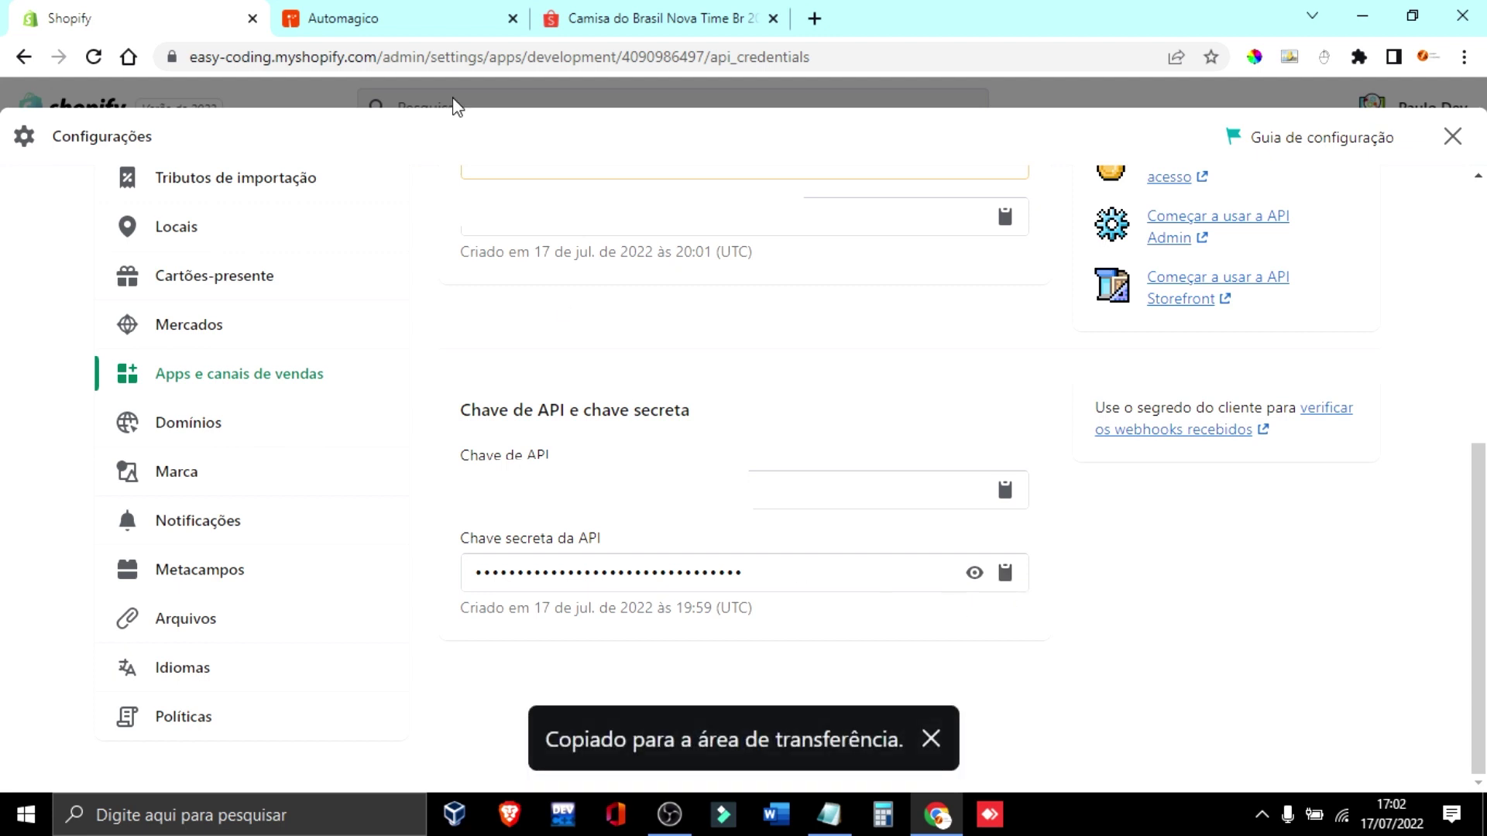
left_click(412, 15)
right_click(258, 617)
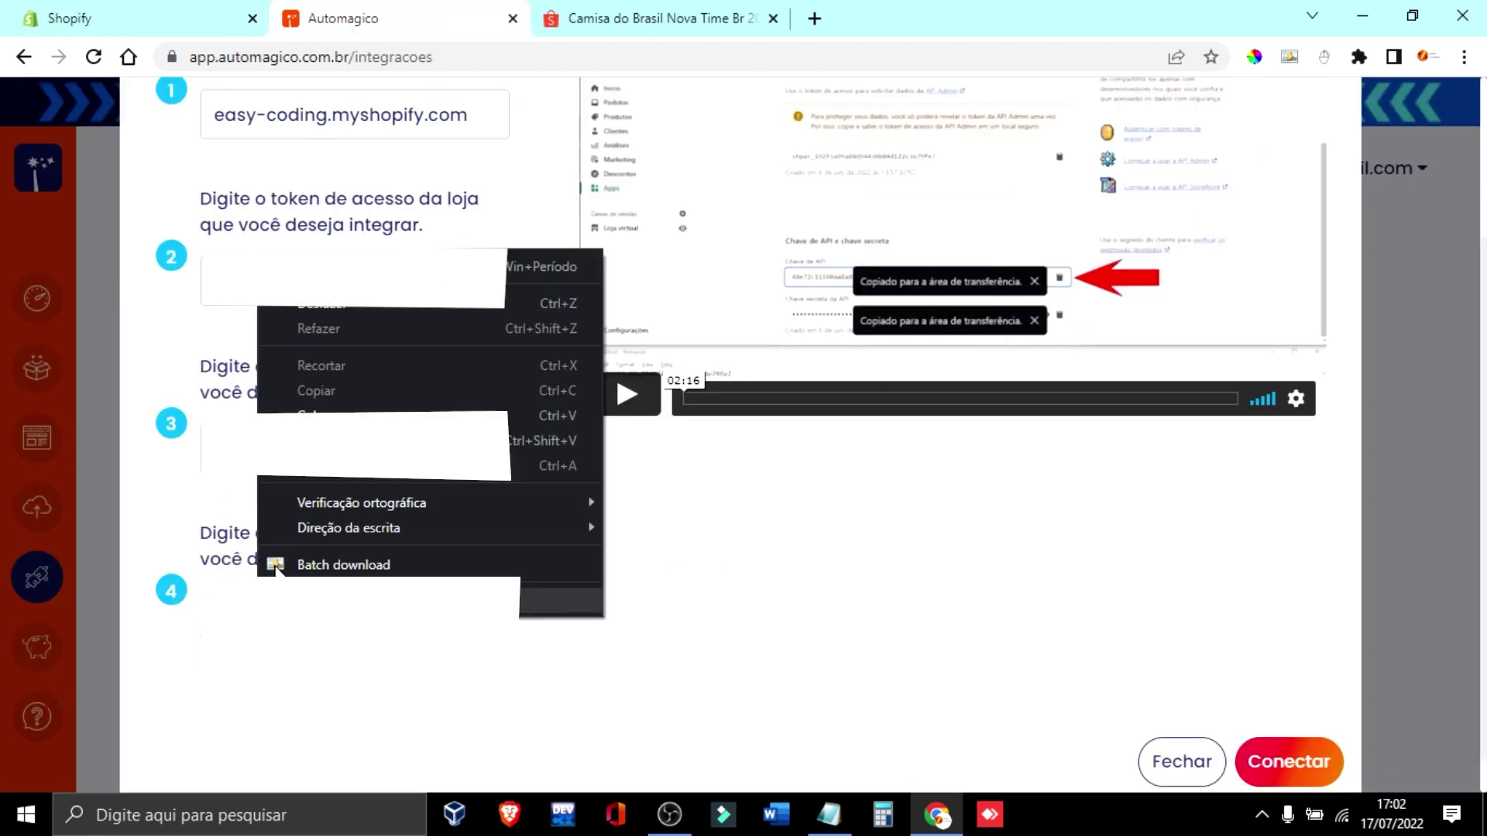
left_click(313, 415)
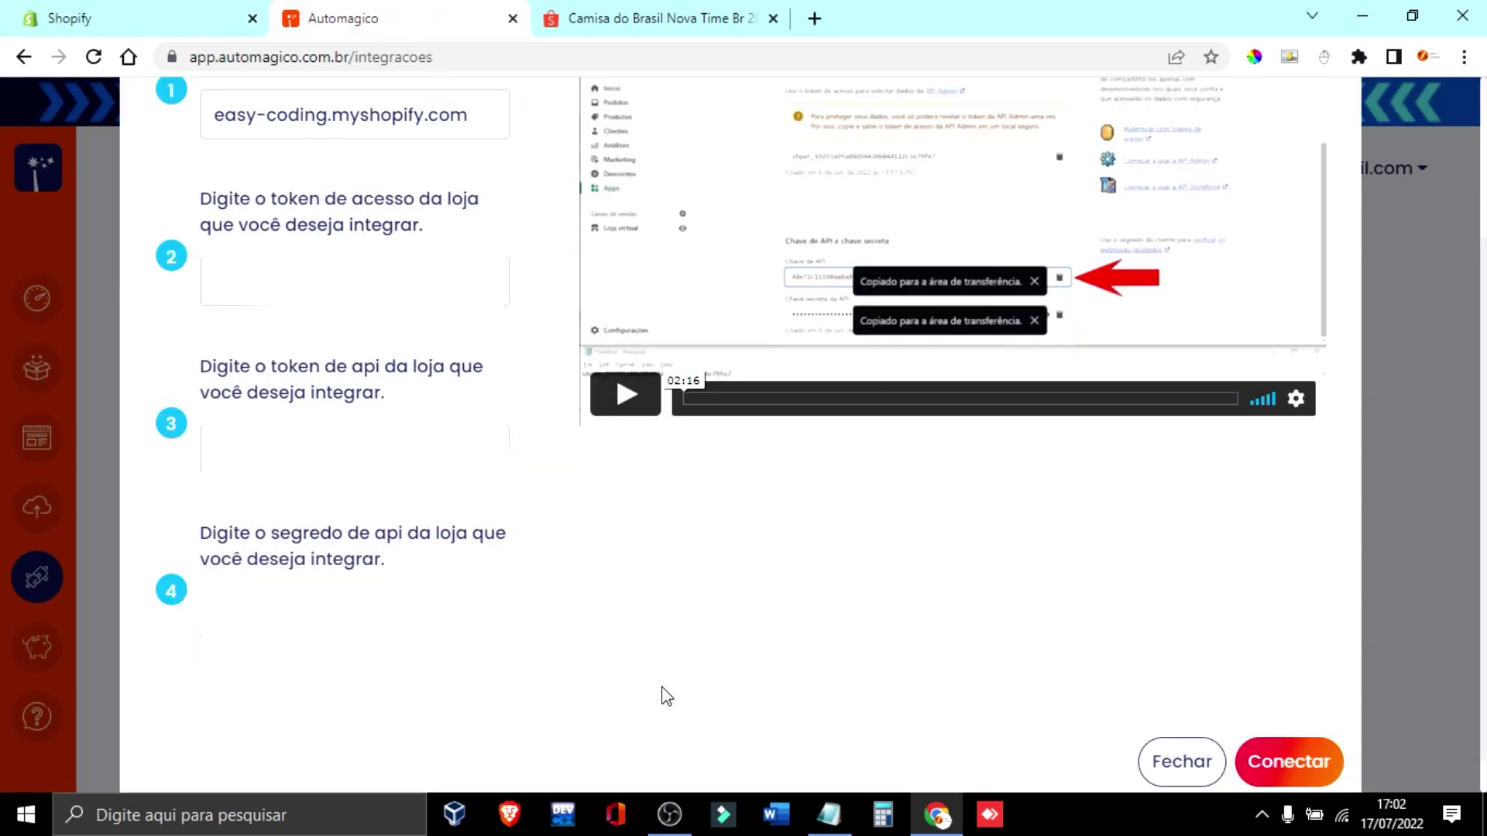
- Connect the Shopify store in Automagico with the entered credentials and open the product creation page
left_click(1315, 764)
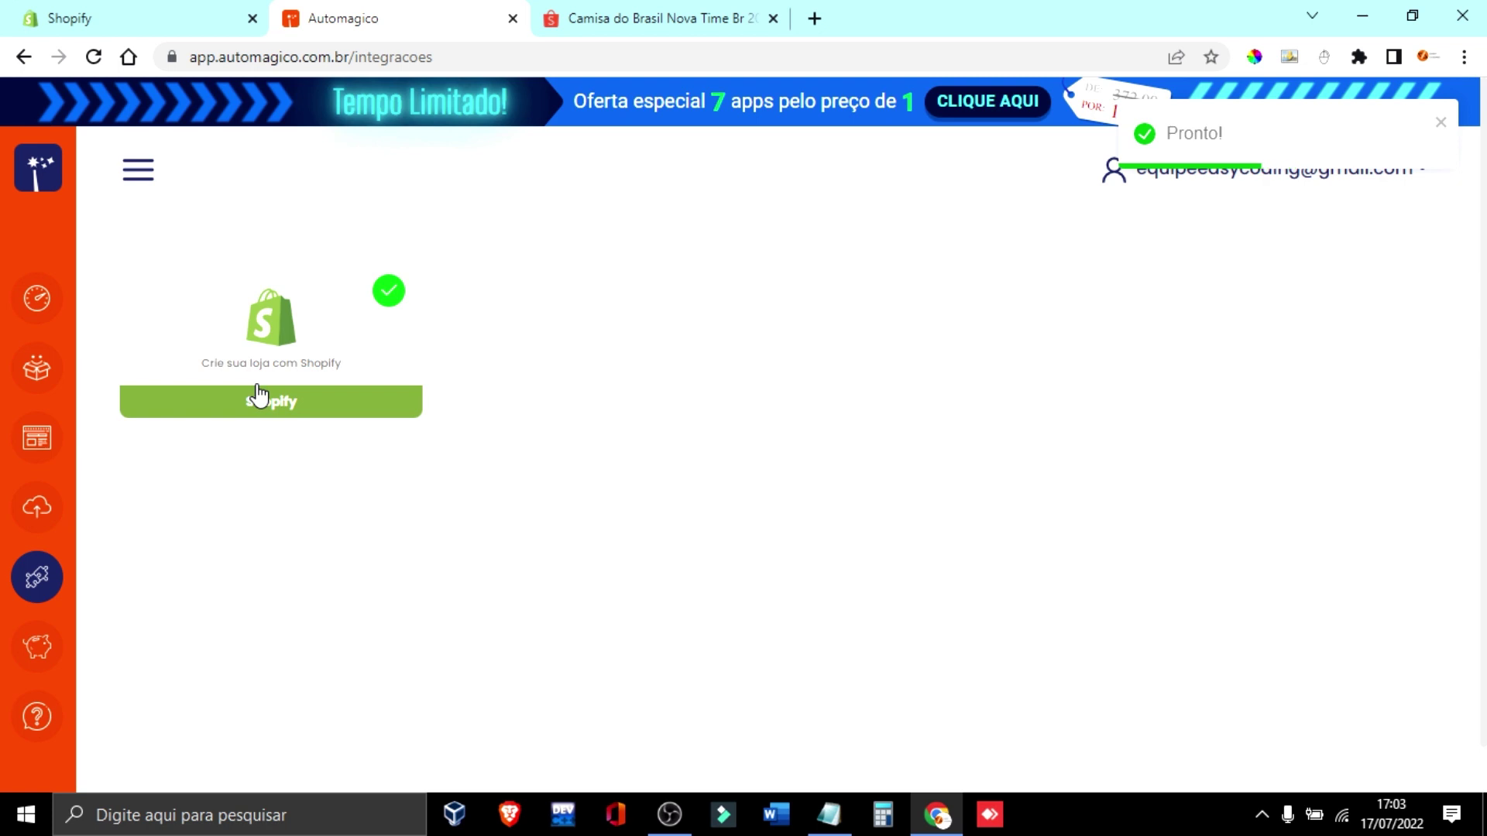
left_click(1440, 123)
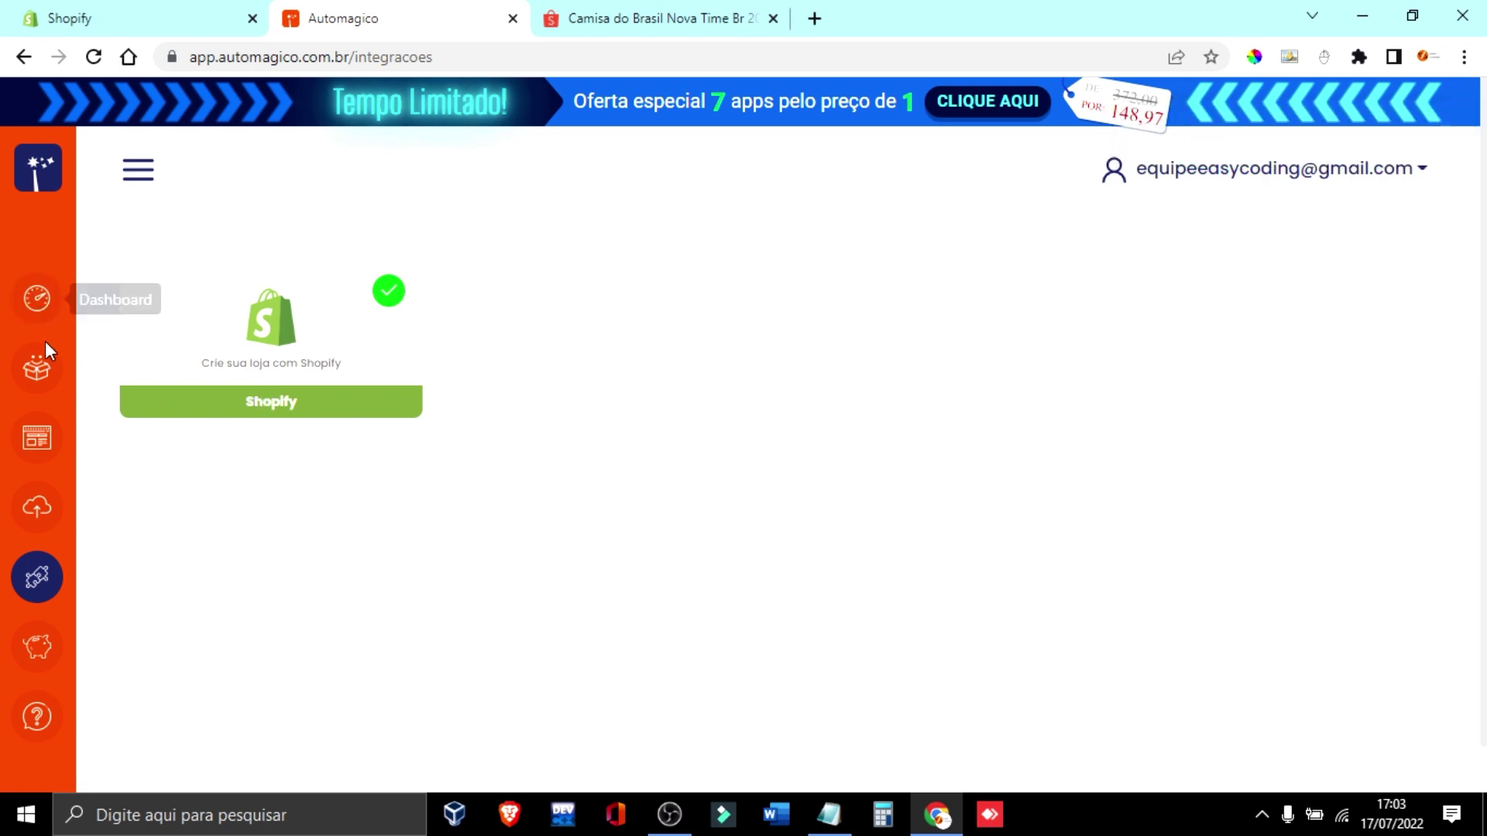
left_click(34, 382)
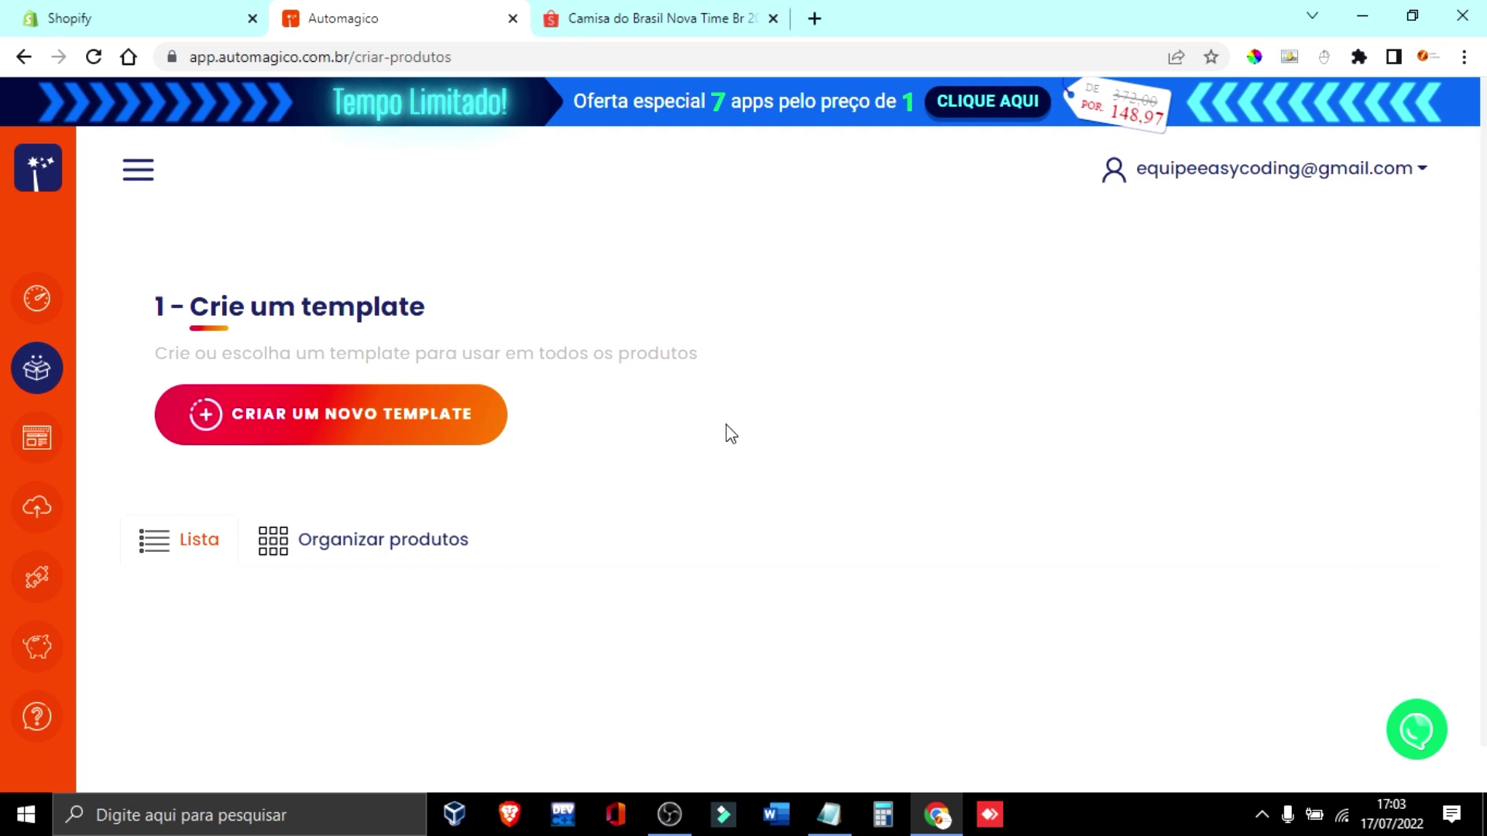
- Switch to the Shopee listing of the Camisa do Brasil shirt and examine its gallery images, style variants and sizes
left_click(637, 23)
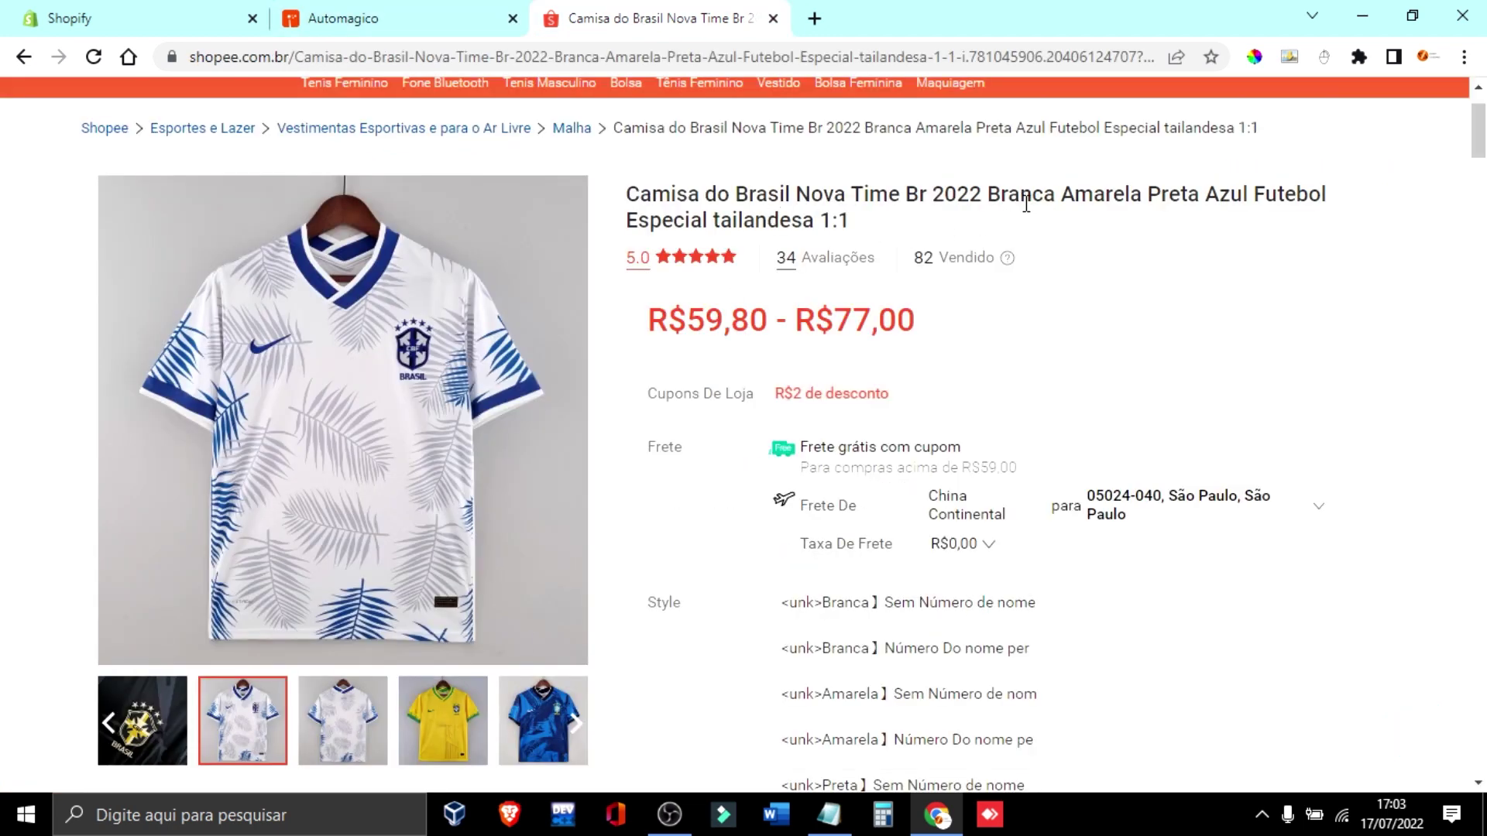
scroll(657, 697, "down", 1)
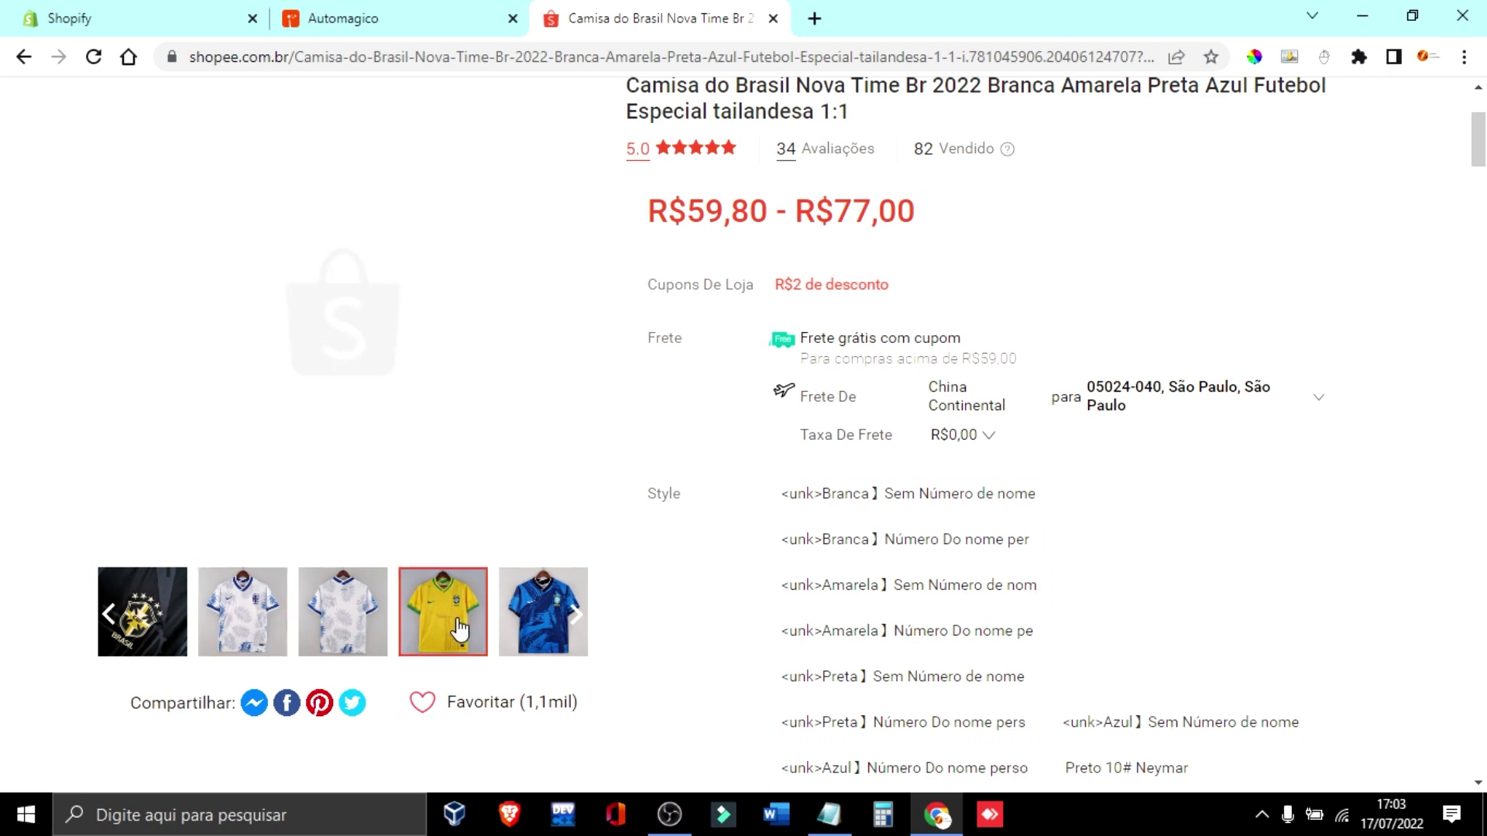
left_click(576, 616)
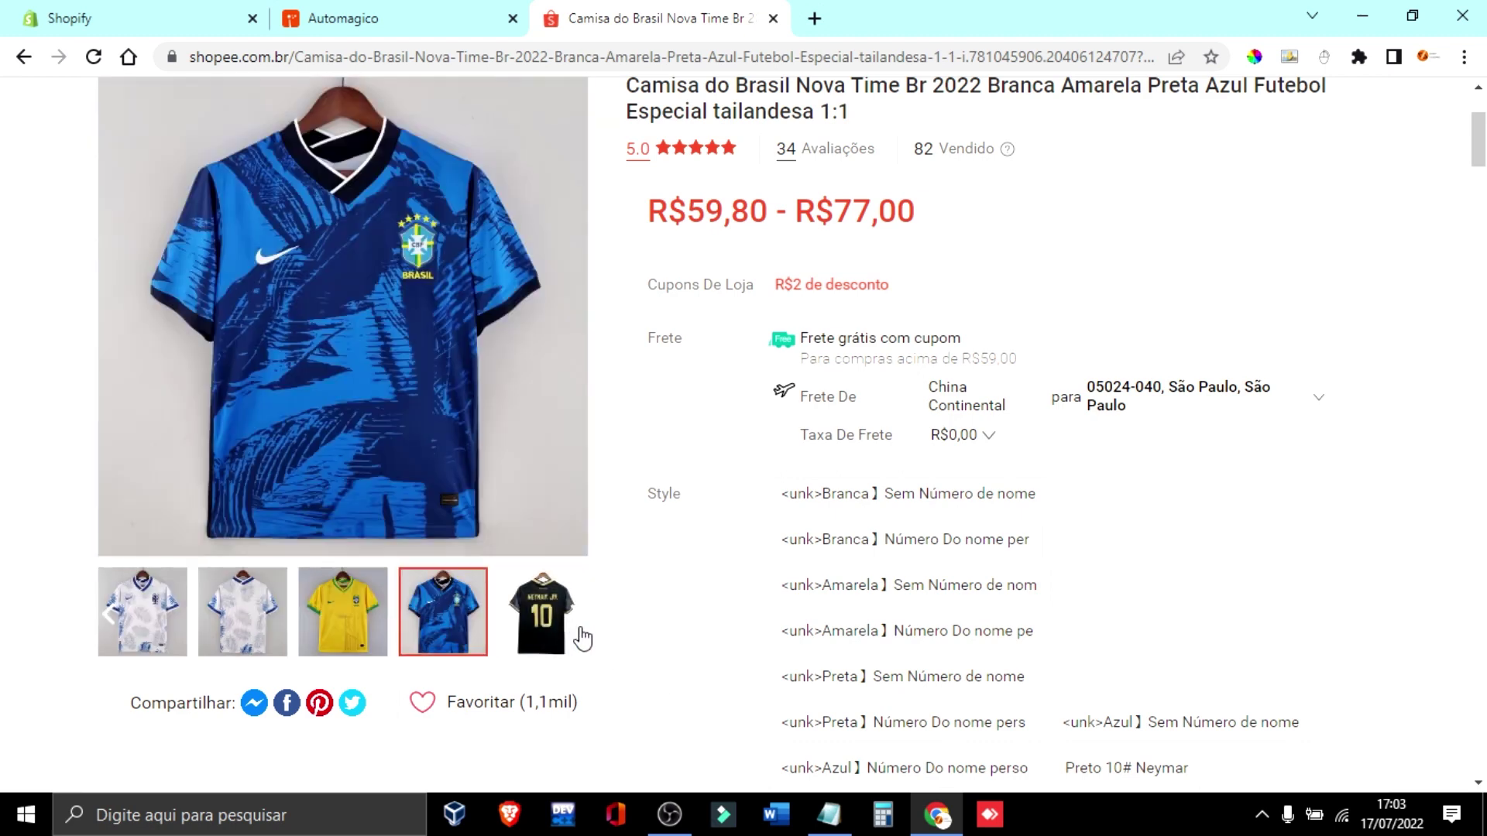
left_click(244, 629)
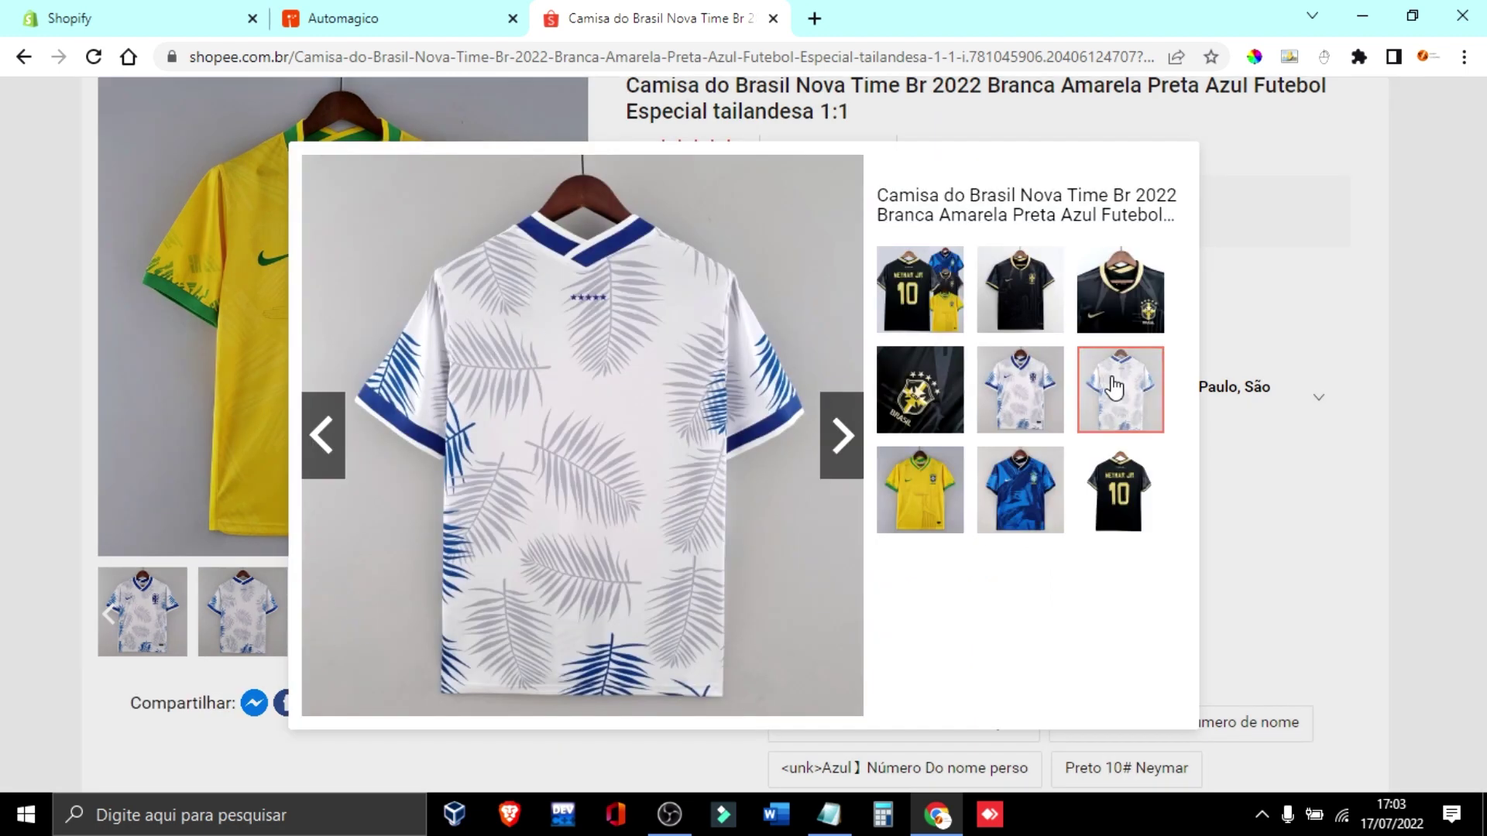
left_click(1332, 504)
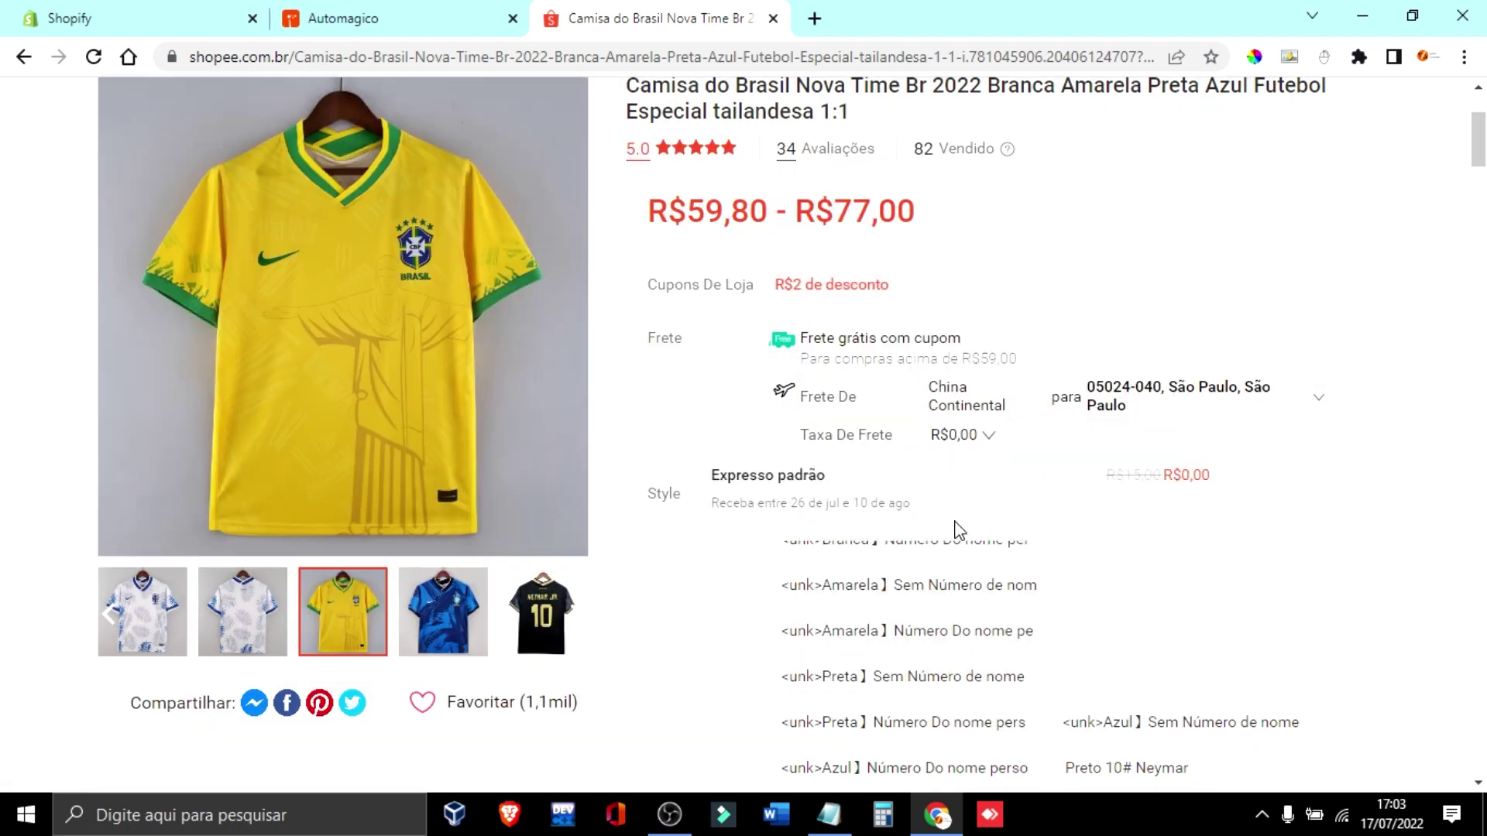
scroll(819, 431, "up", 3)
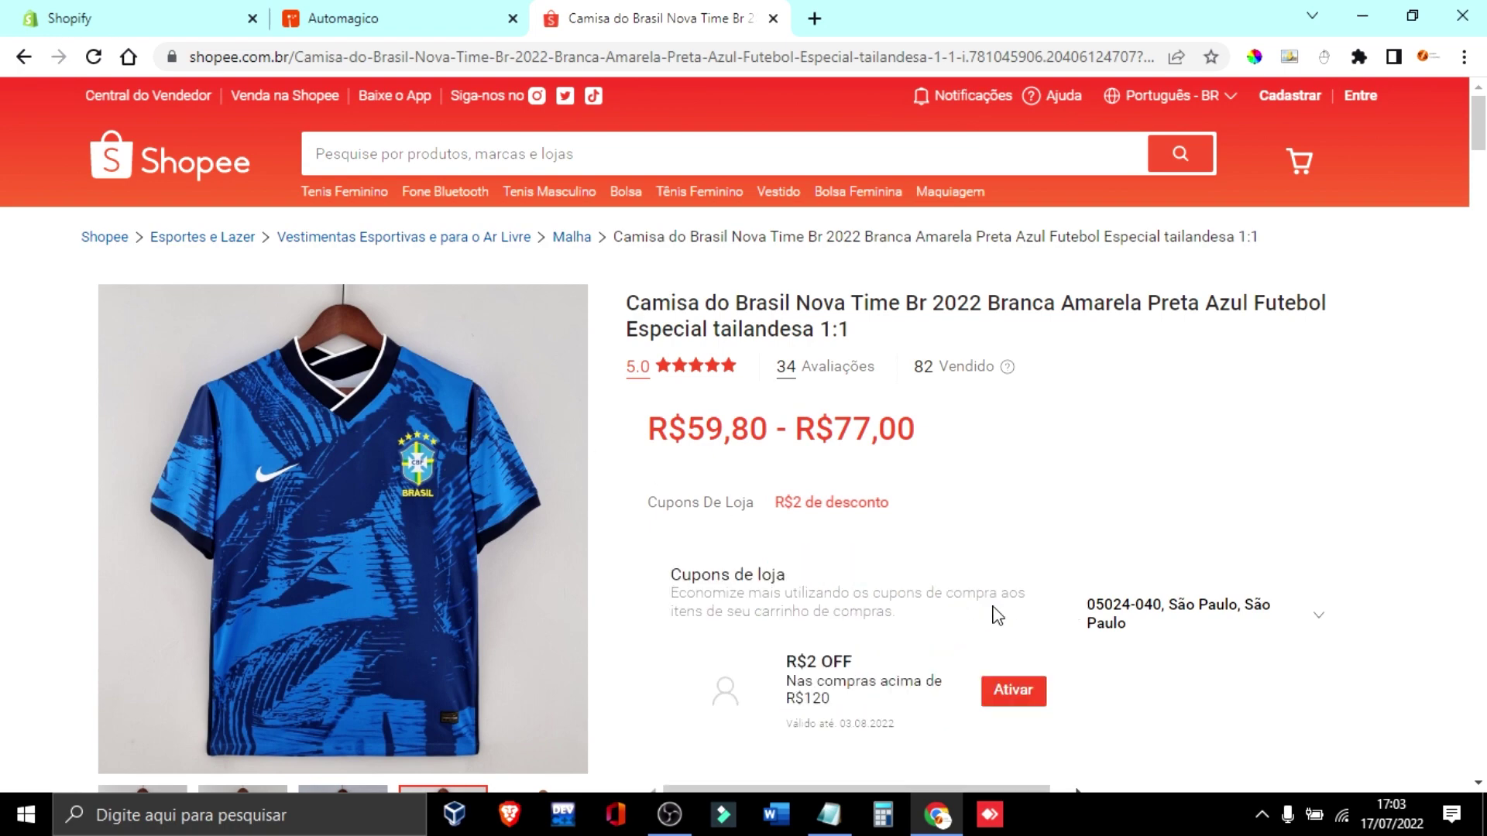
scroll(989, 607, "down", 4)
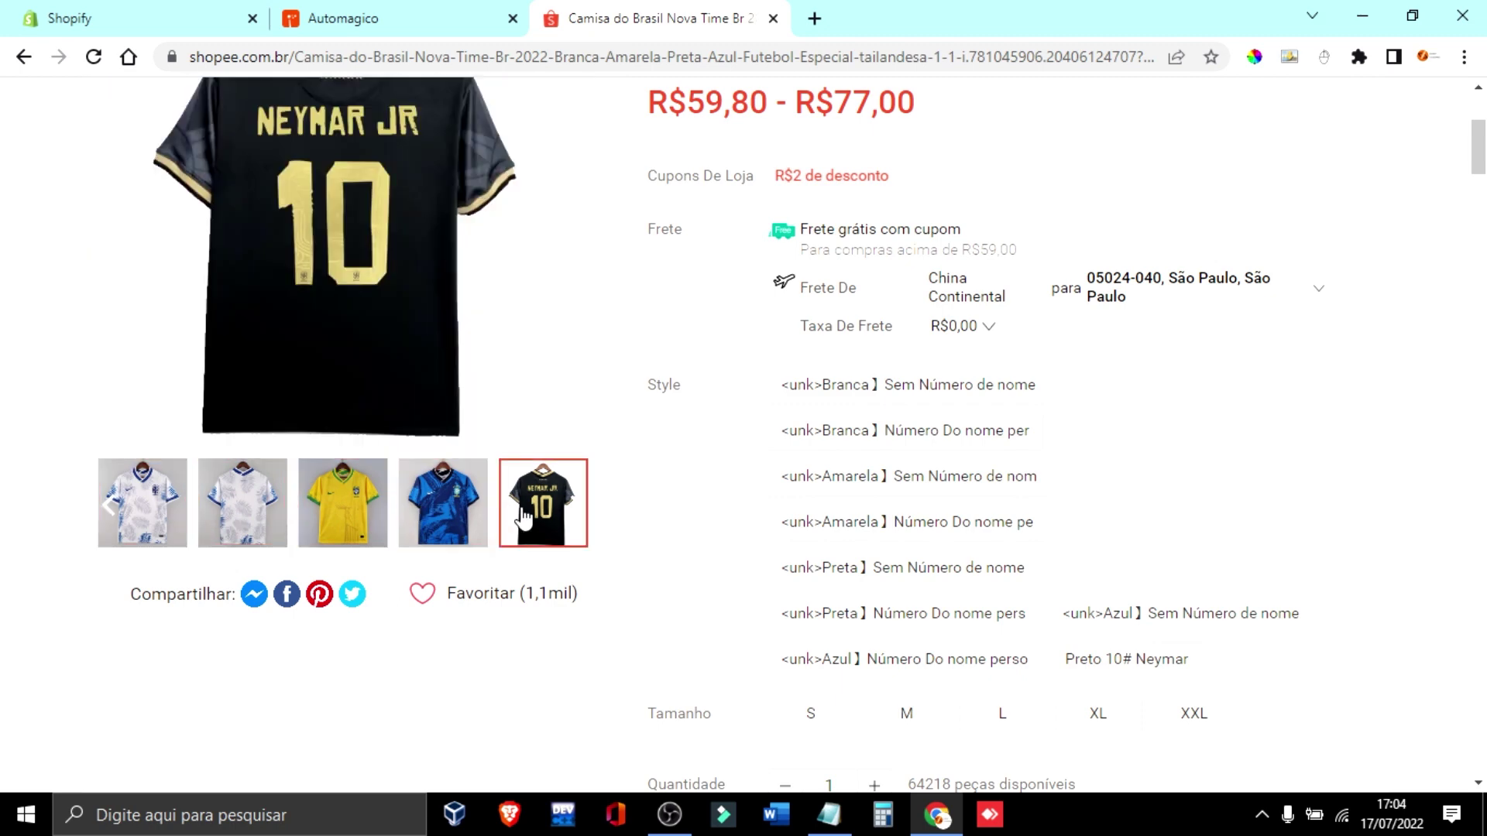
scroll(953, 526, "up", 3)
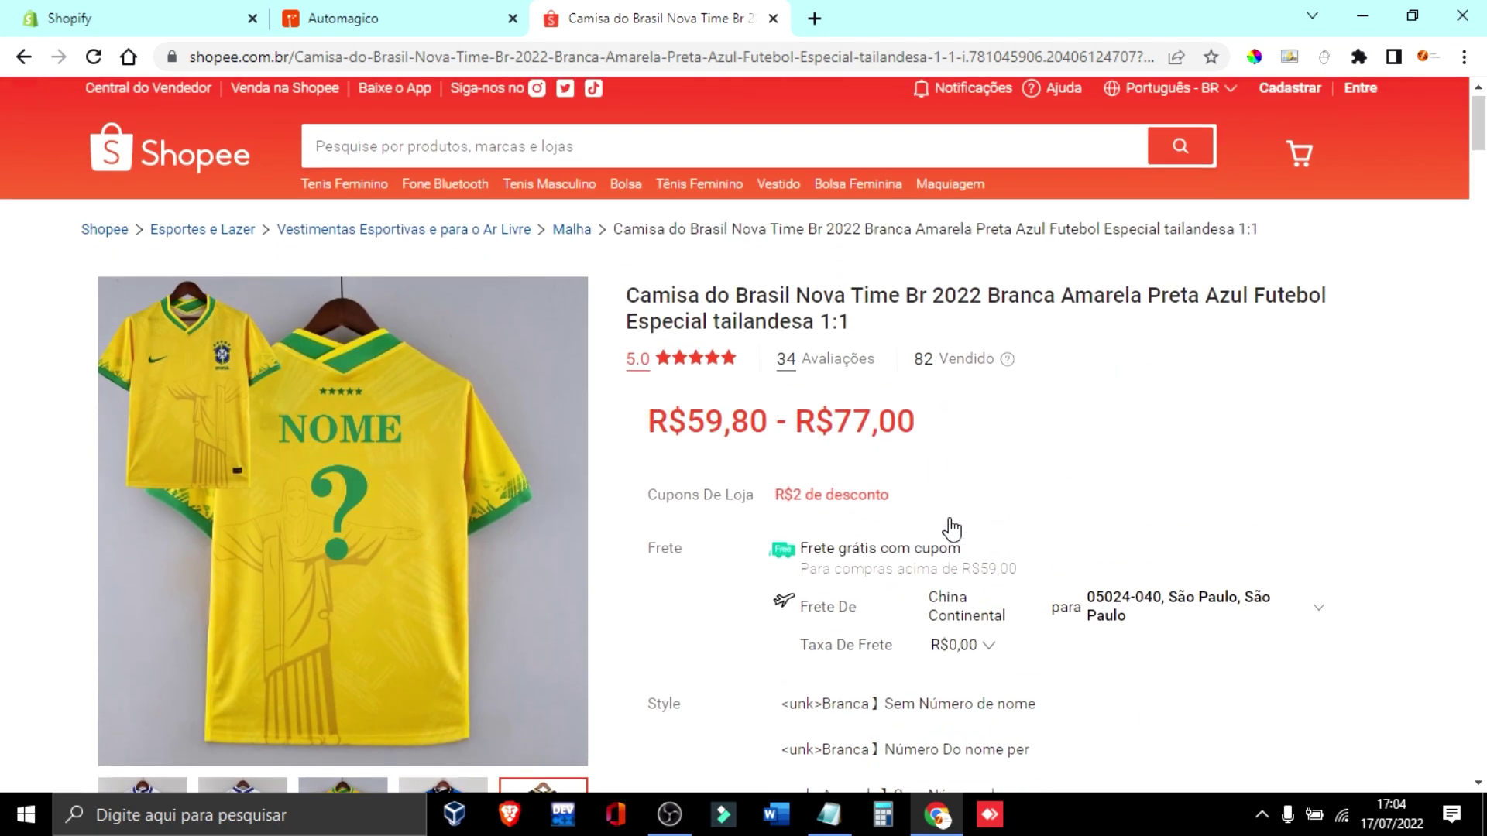
scroll(953, 525, "down", 2)
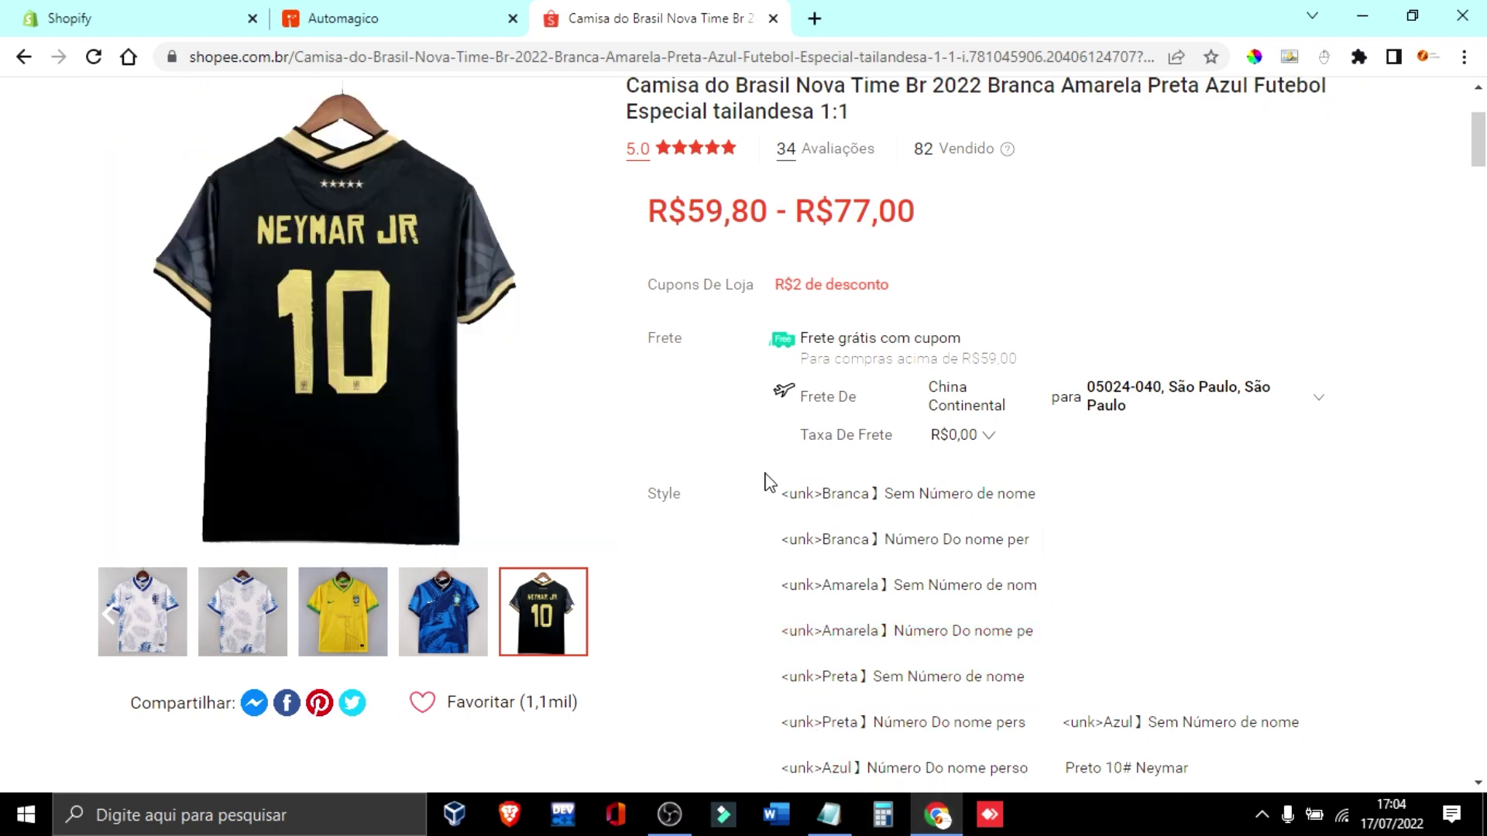
- Collect the Shopee listing's product images with the Batch download extension
right_click(1059, 287)
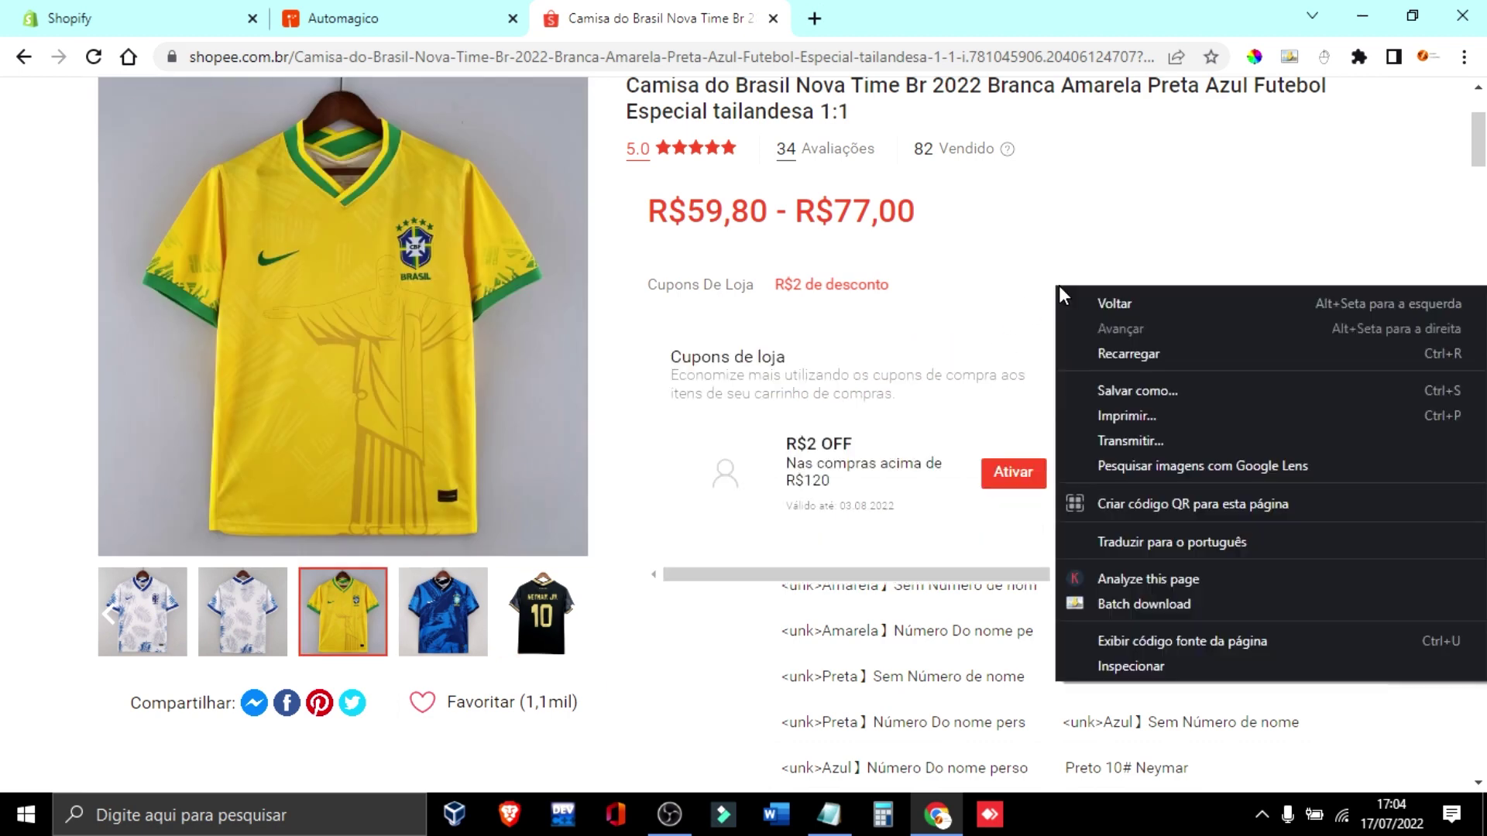
left_click(1140, 602)
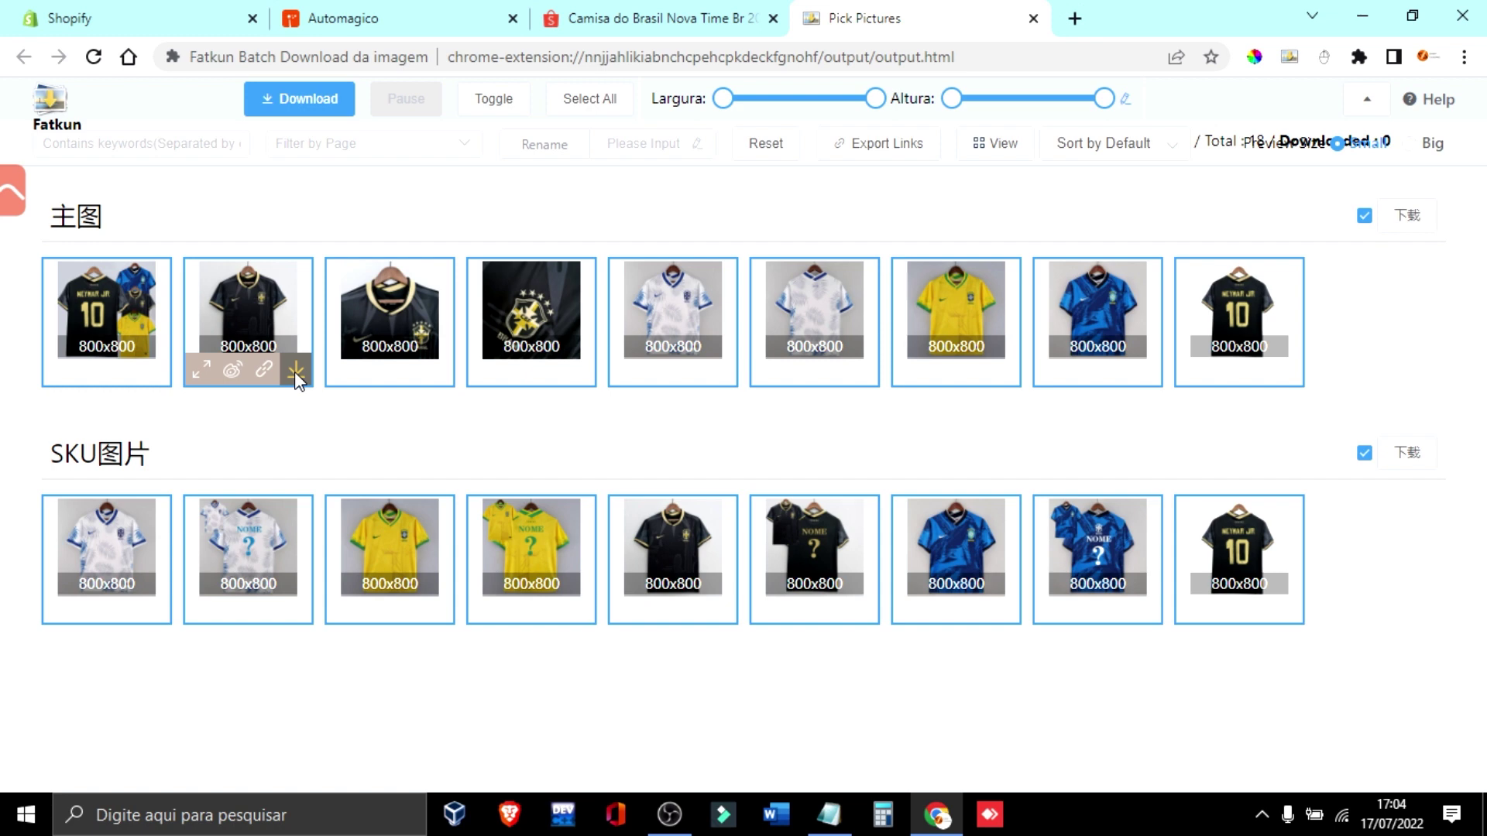
- Download the second to sixth main images of the shirt individually: the three black shirt views and the two white shirt views
left_click(295, 375)
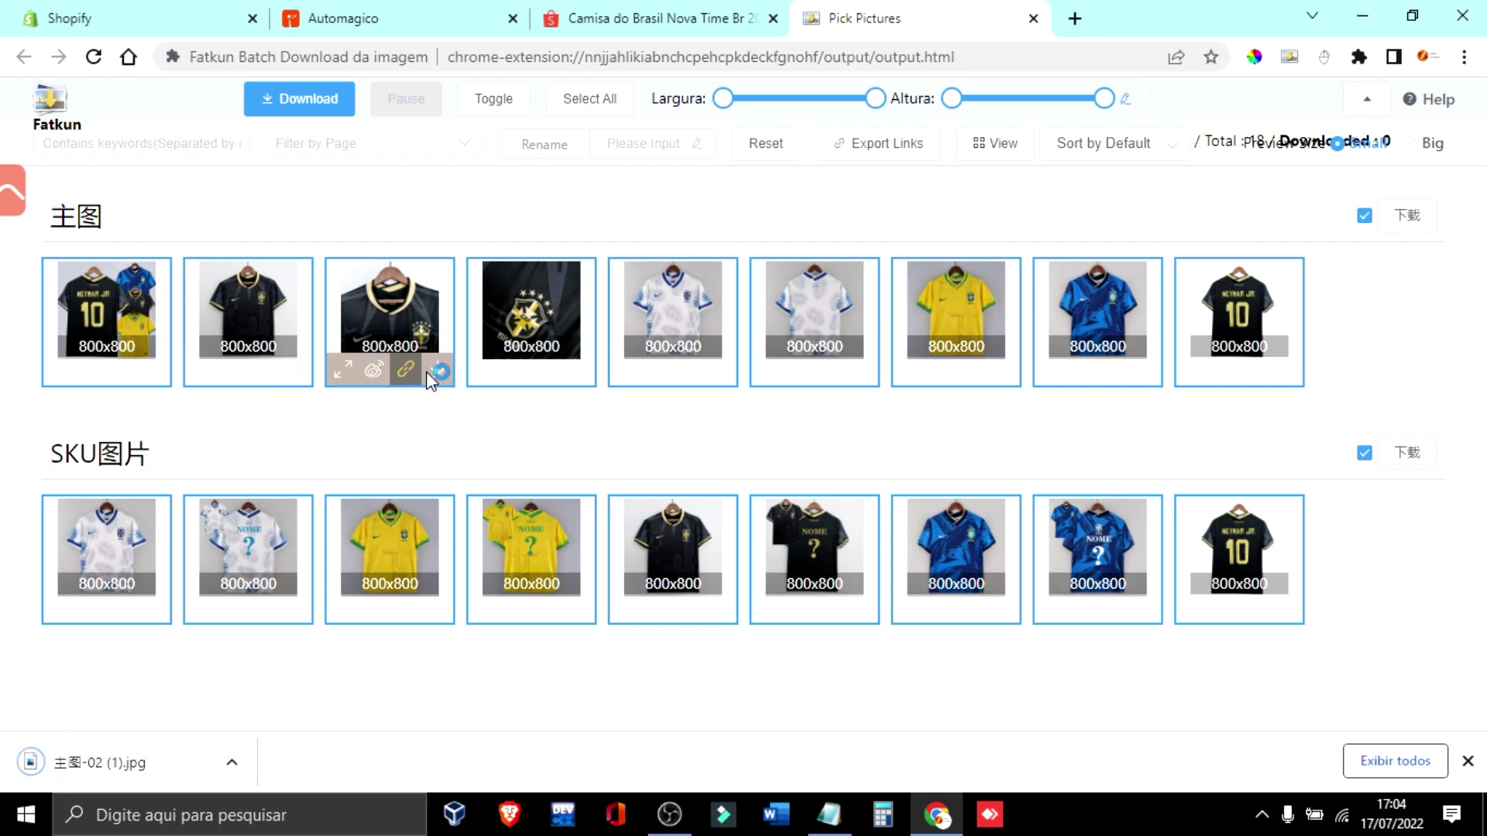
left_click(436, 375)
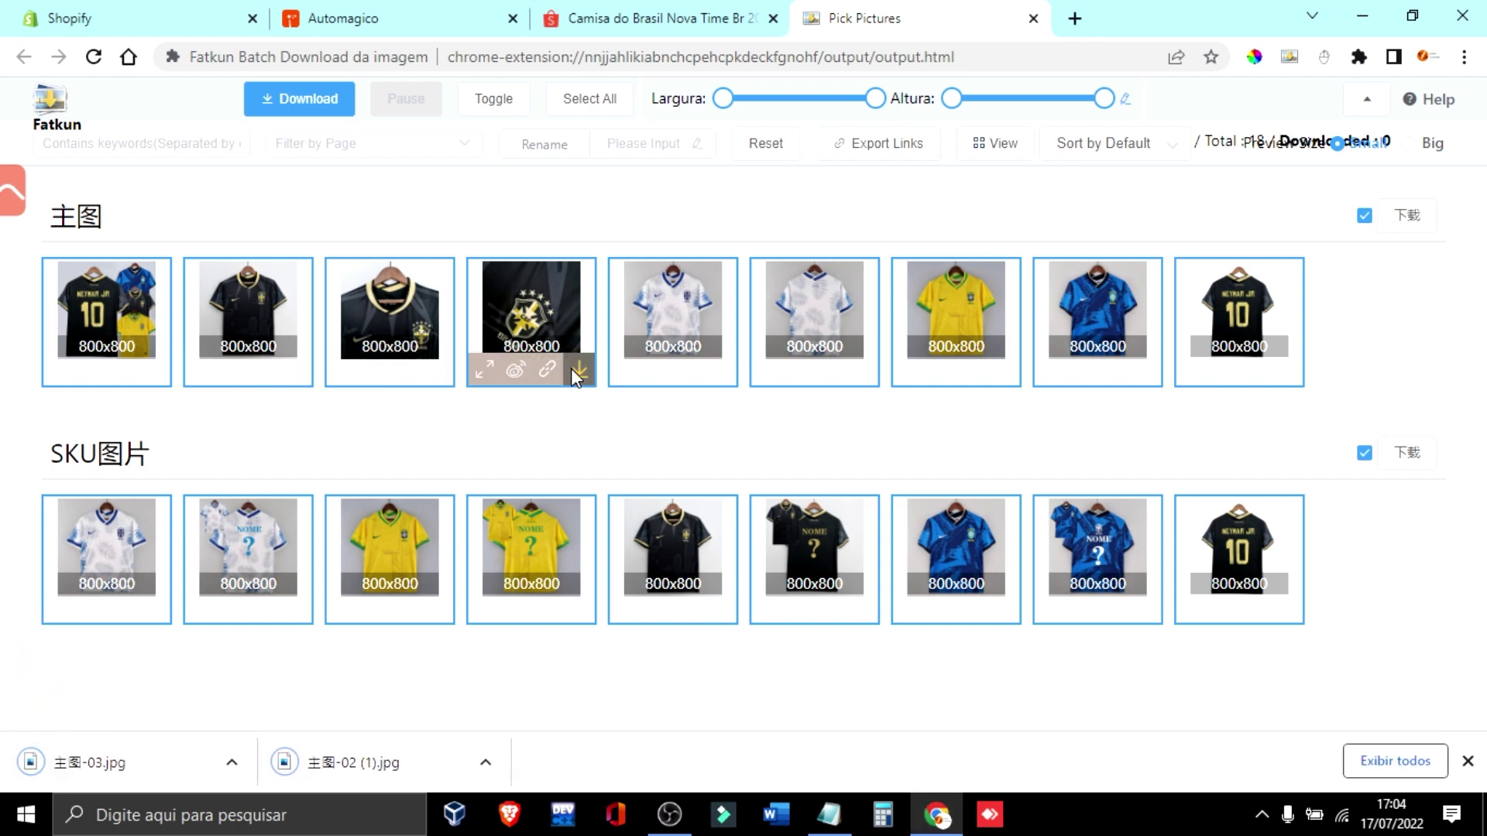
left_click(580, 372)
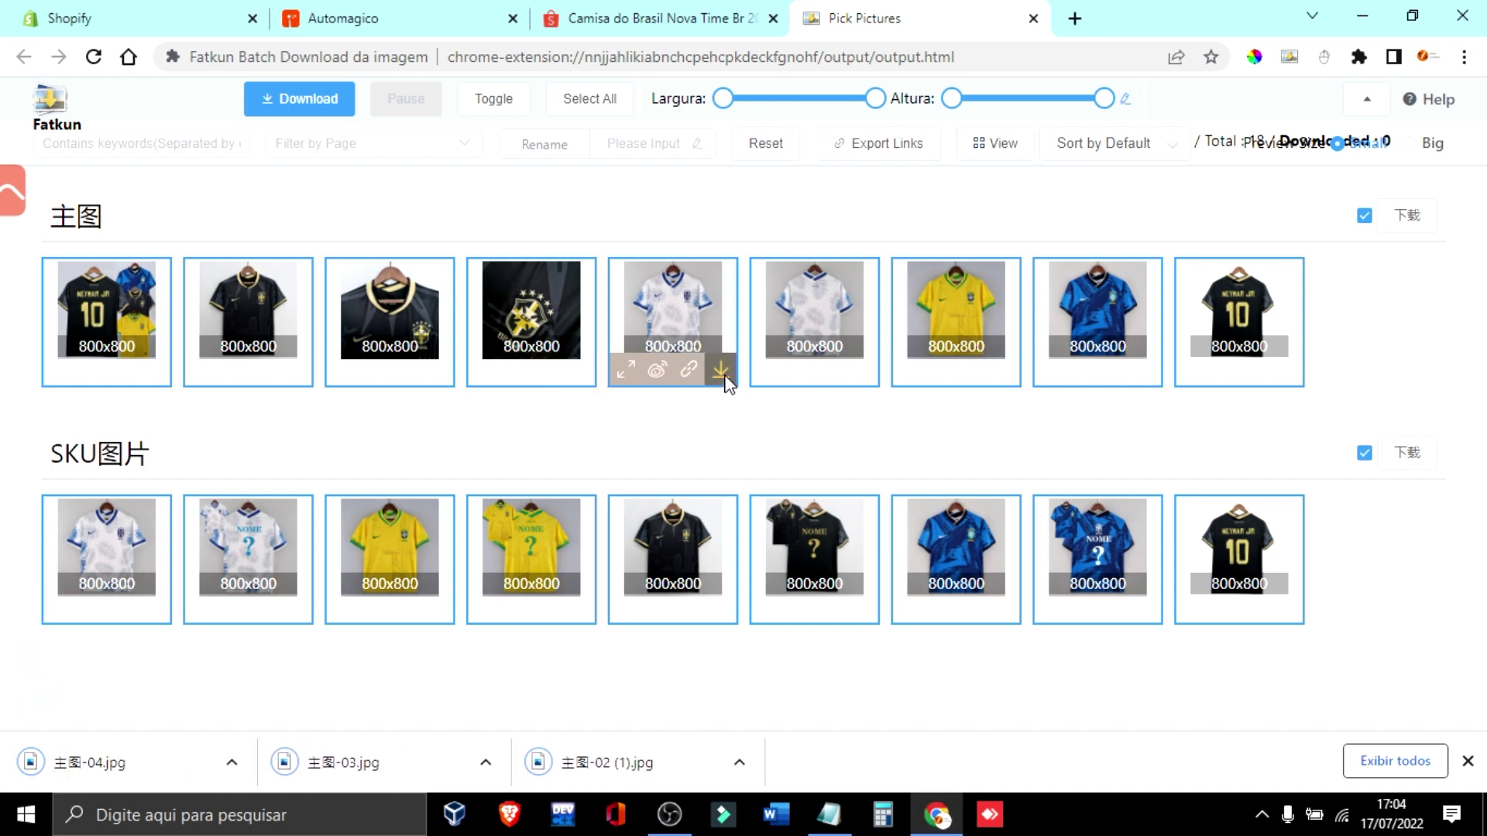
left_click(724, 373)
left_click(860, 375)
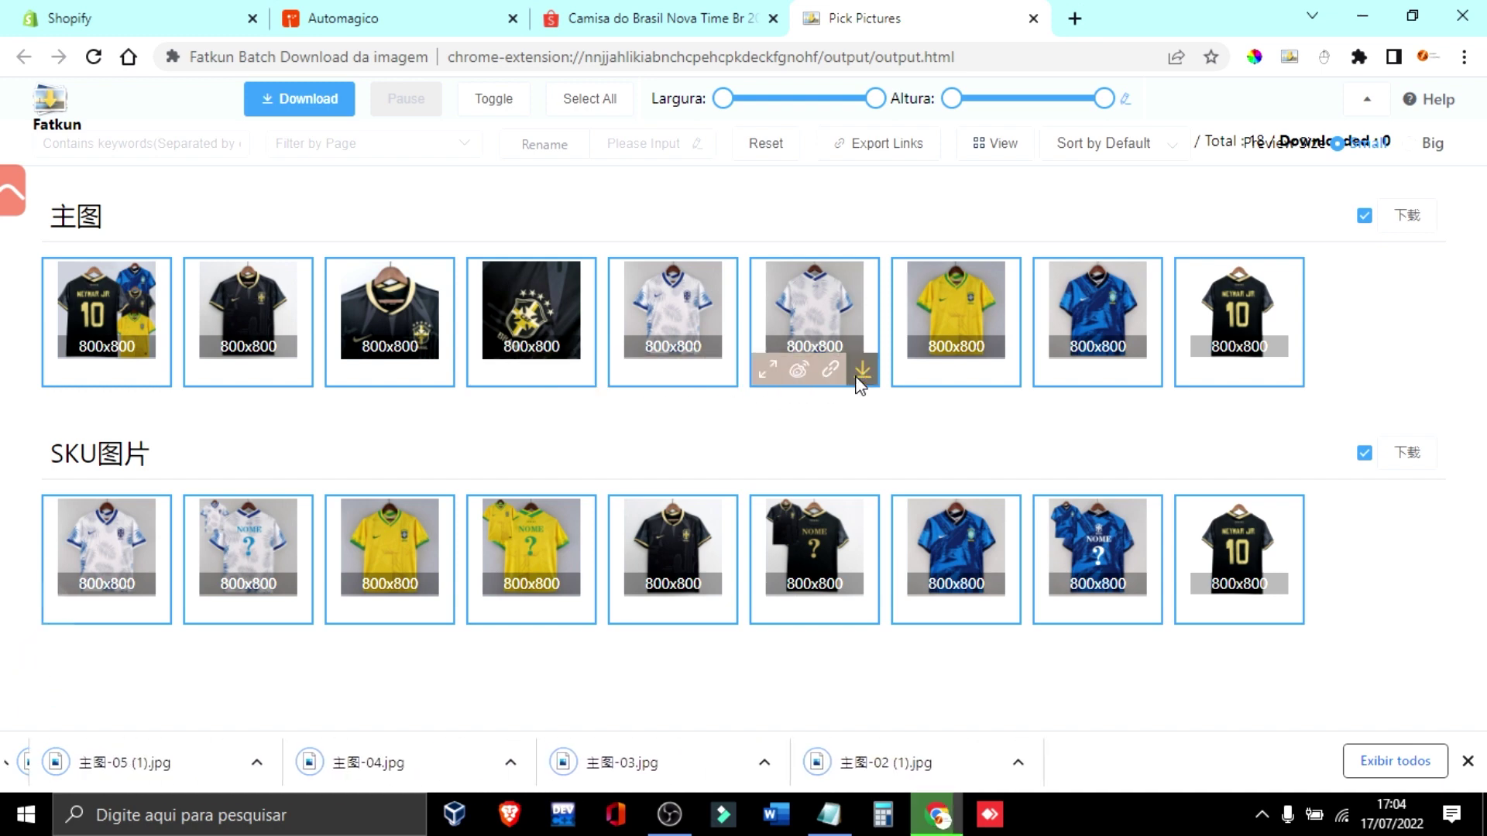
- Download the white and yellow shirt images from the SKU section, plus the yellow shirt from the main images
left_click(155, 611)
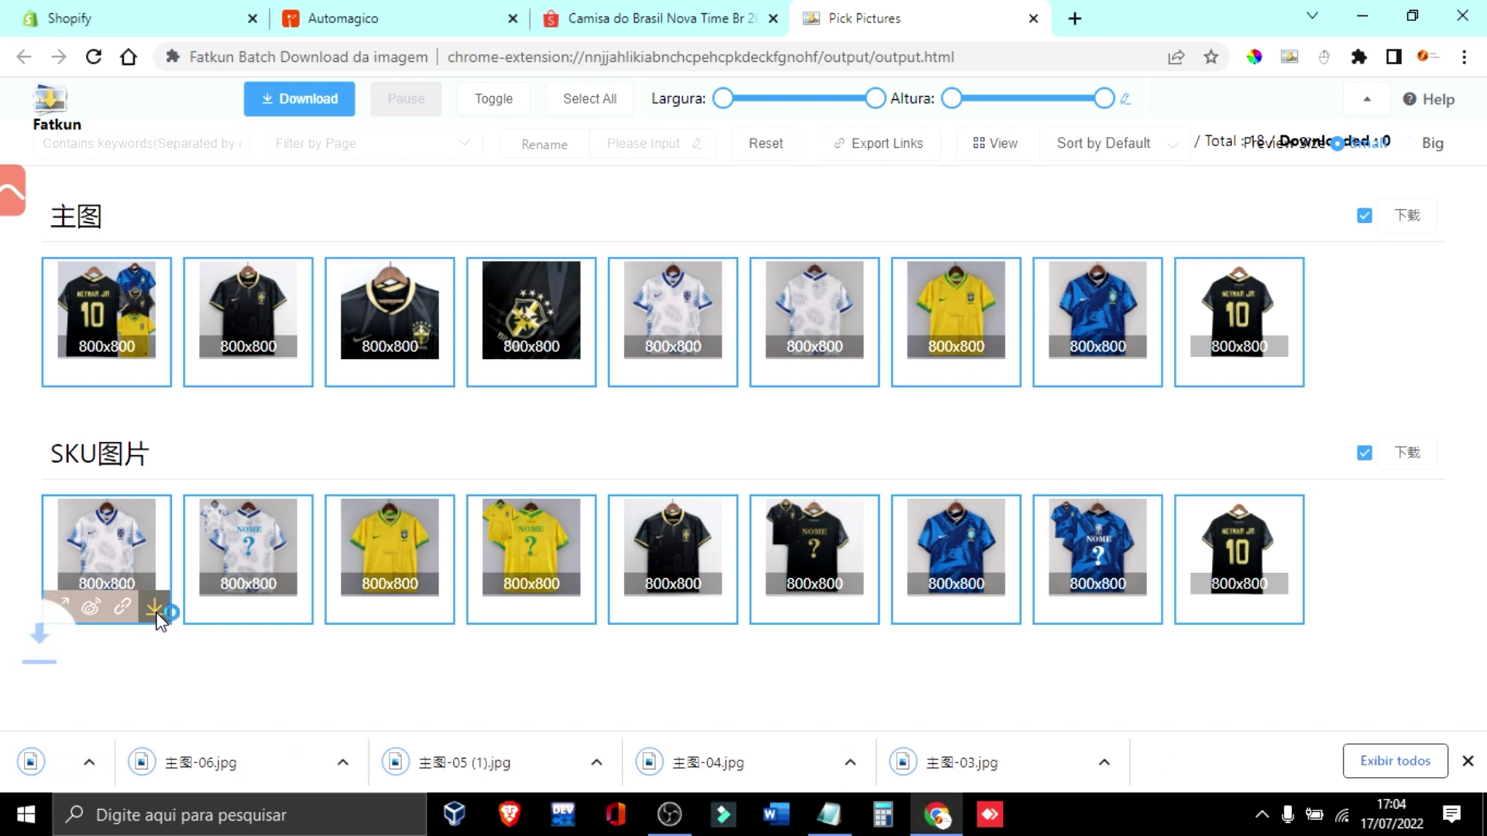
left_click(297, 608)
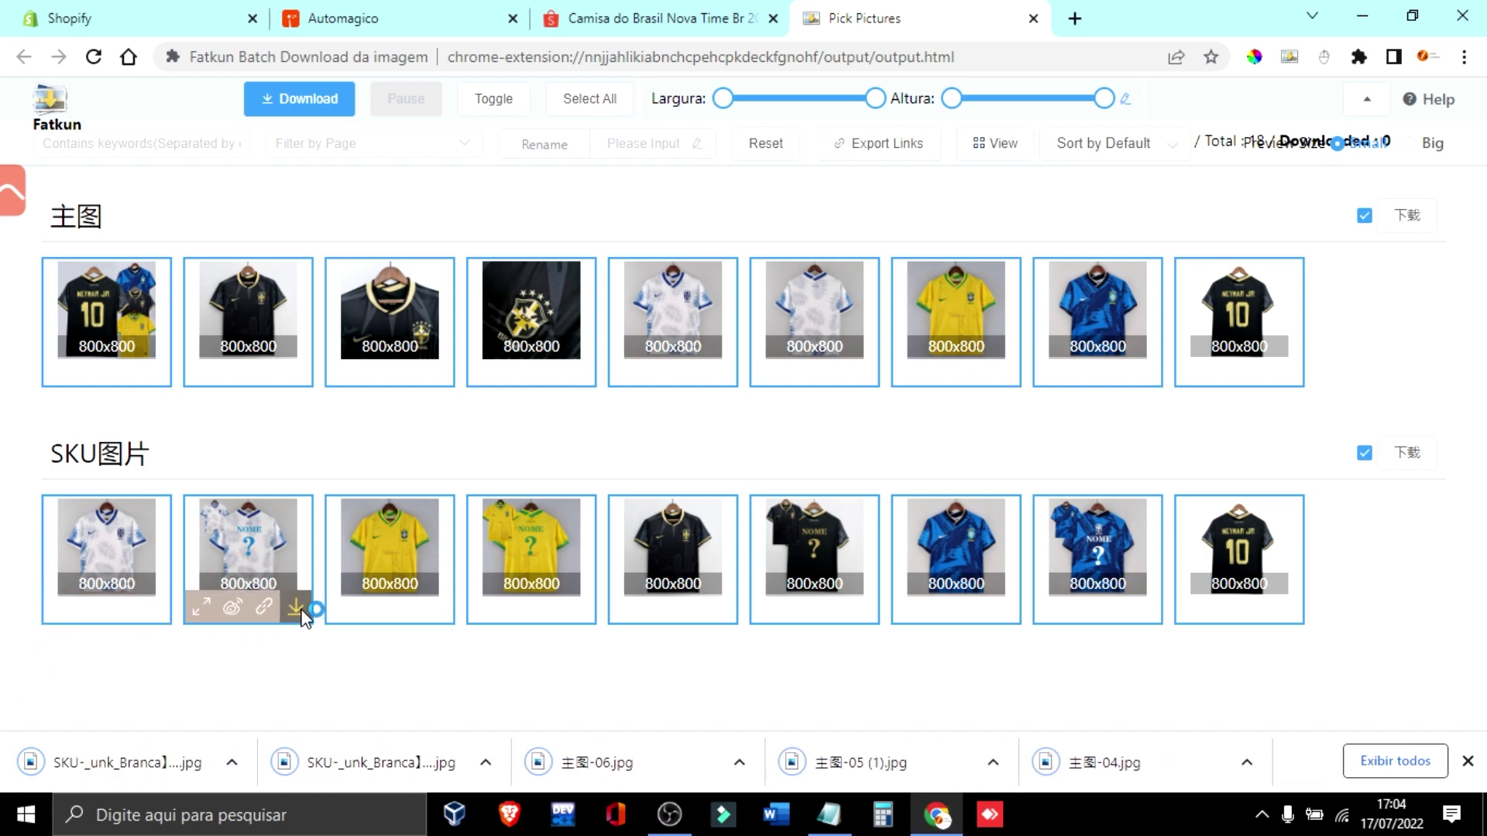
left_click(579, 608)
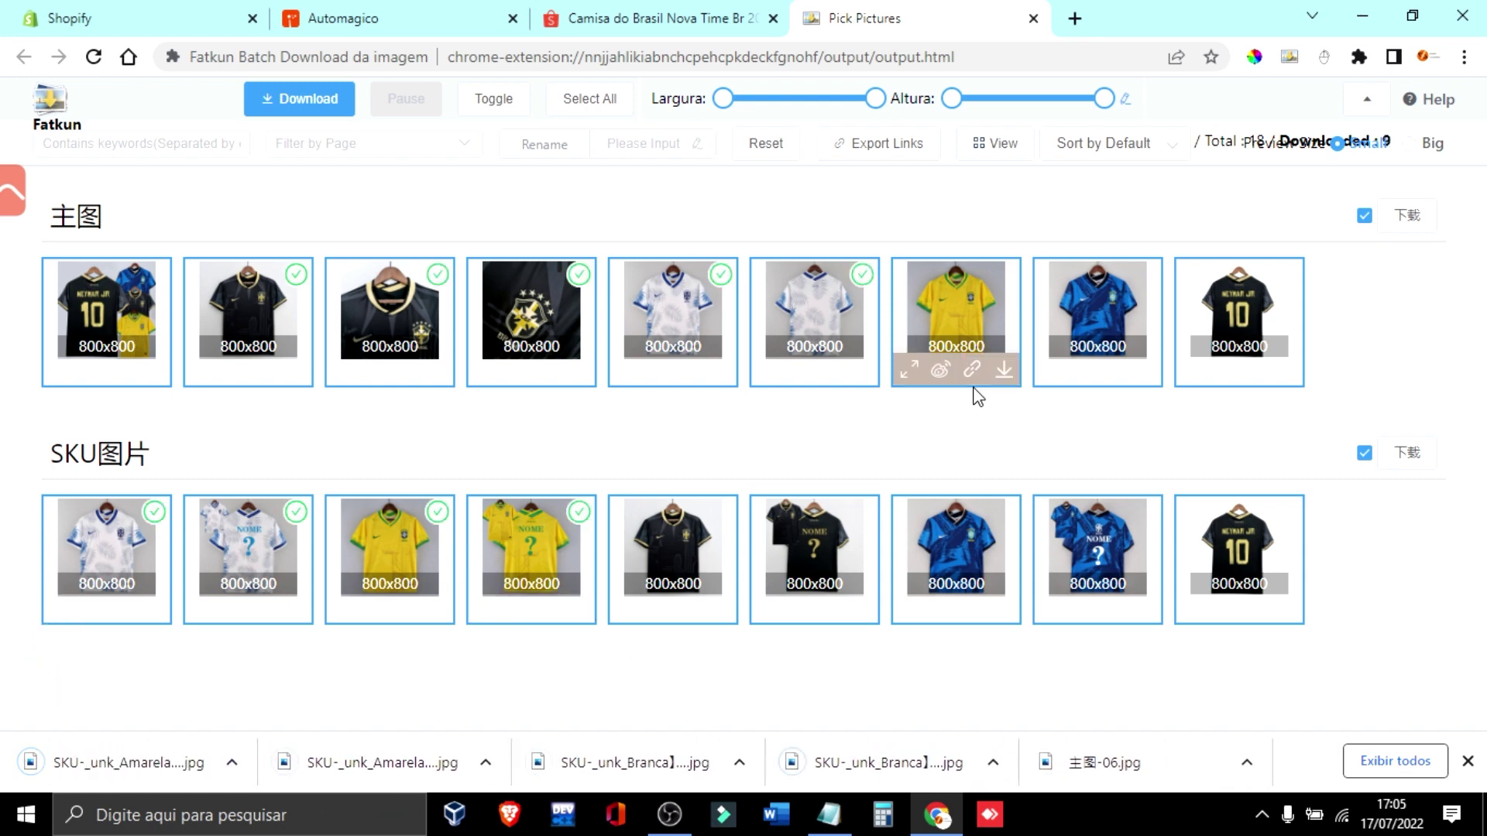
left_click(1004, 369)
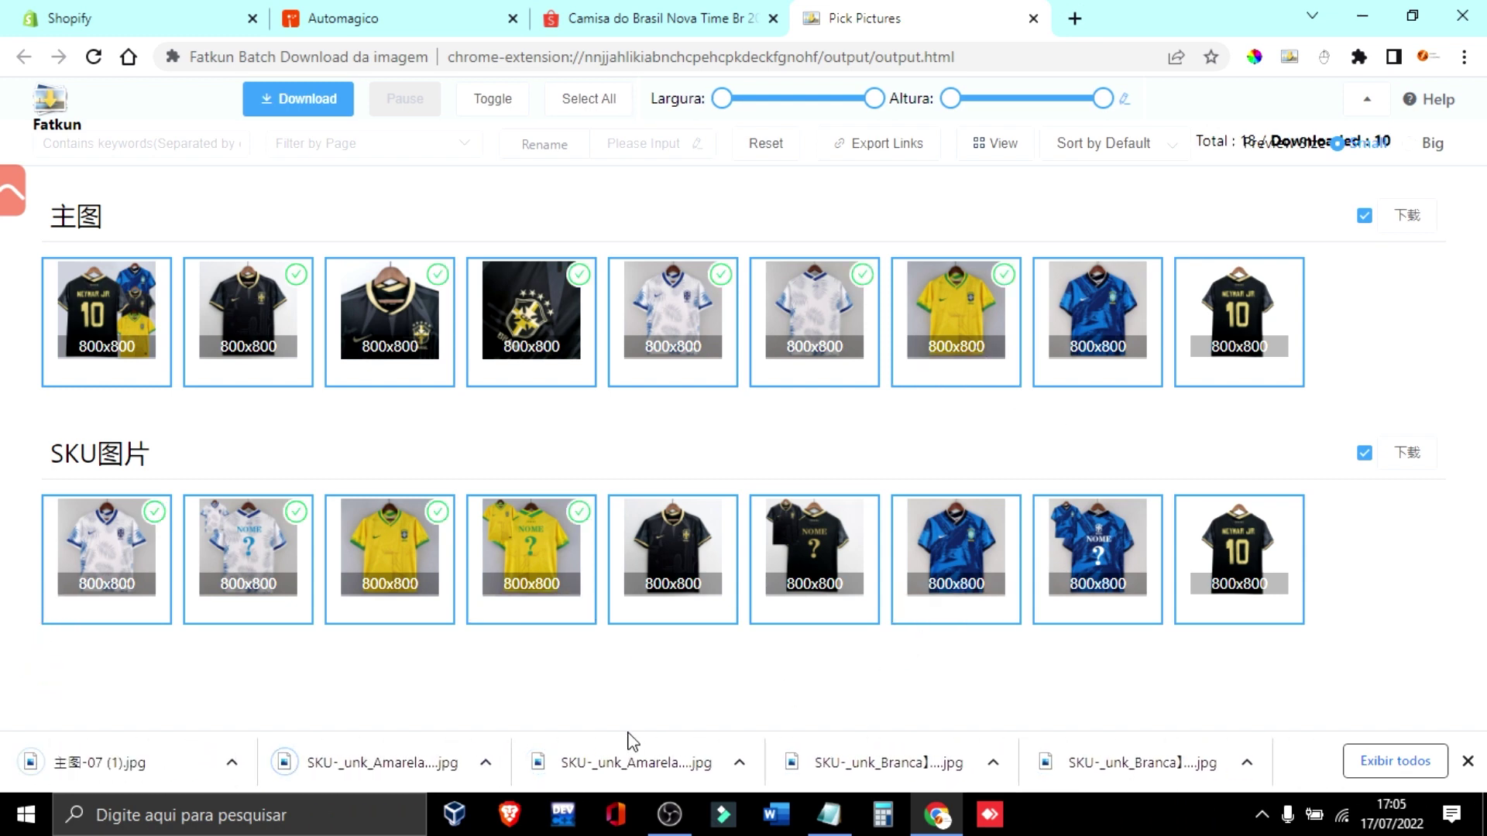
- Switch to Automagico and start a new product template named Camisas Brasil
left_click(410, 18)
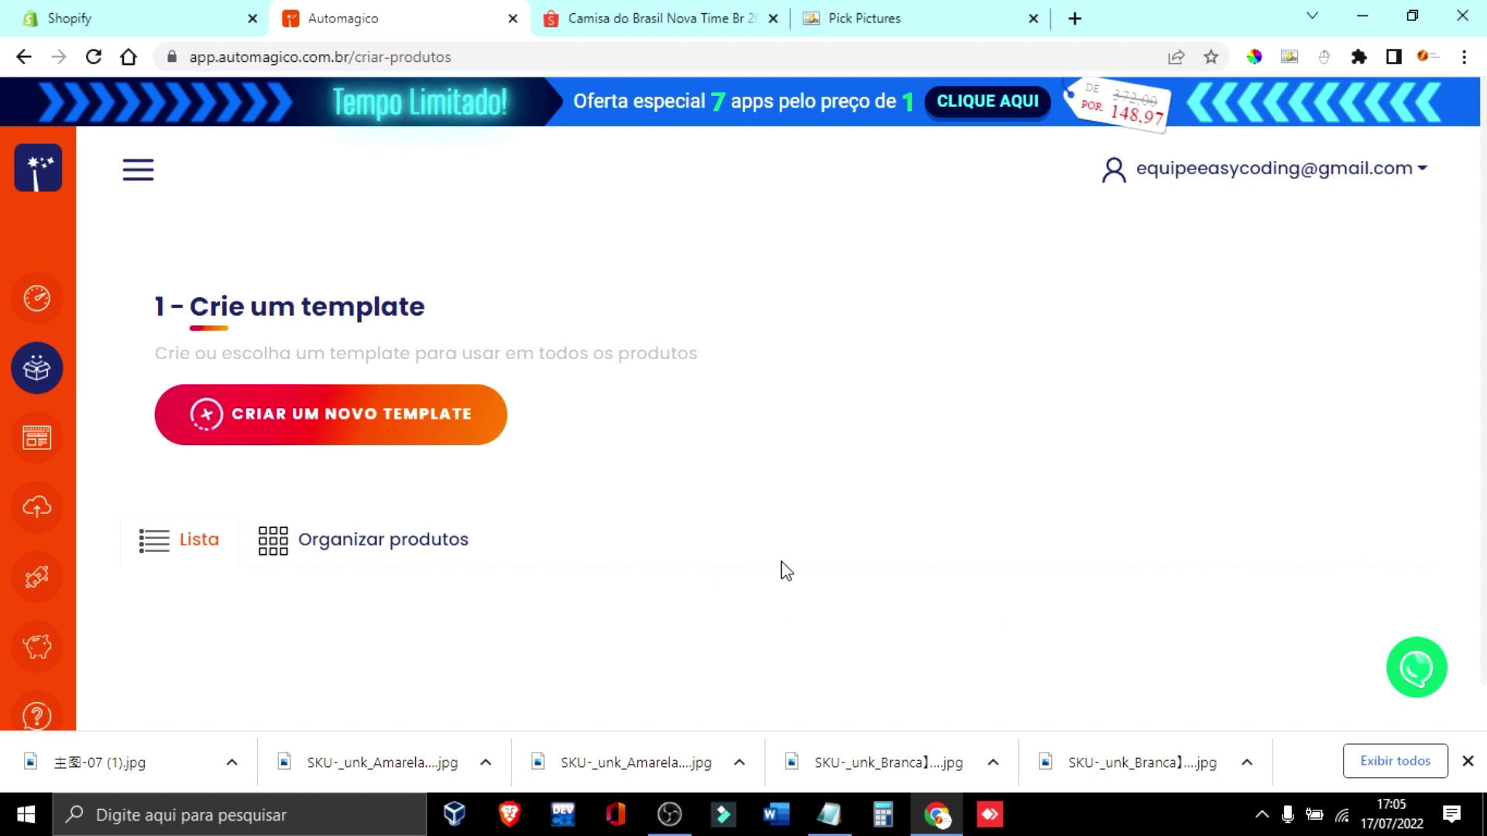
left_click(274, 431)
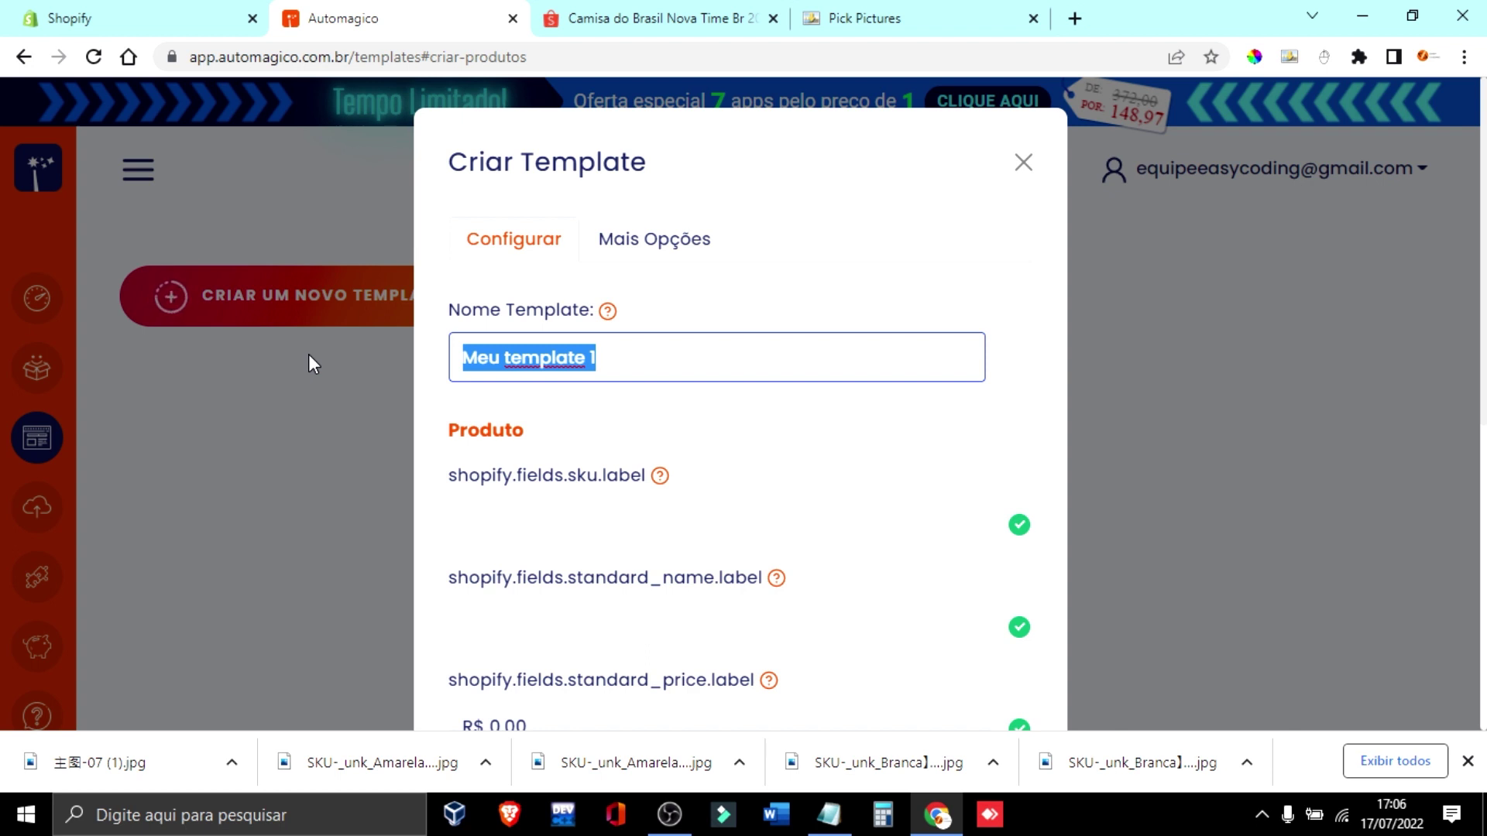
type("Camisas Brasil")
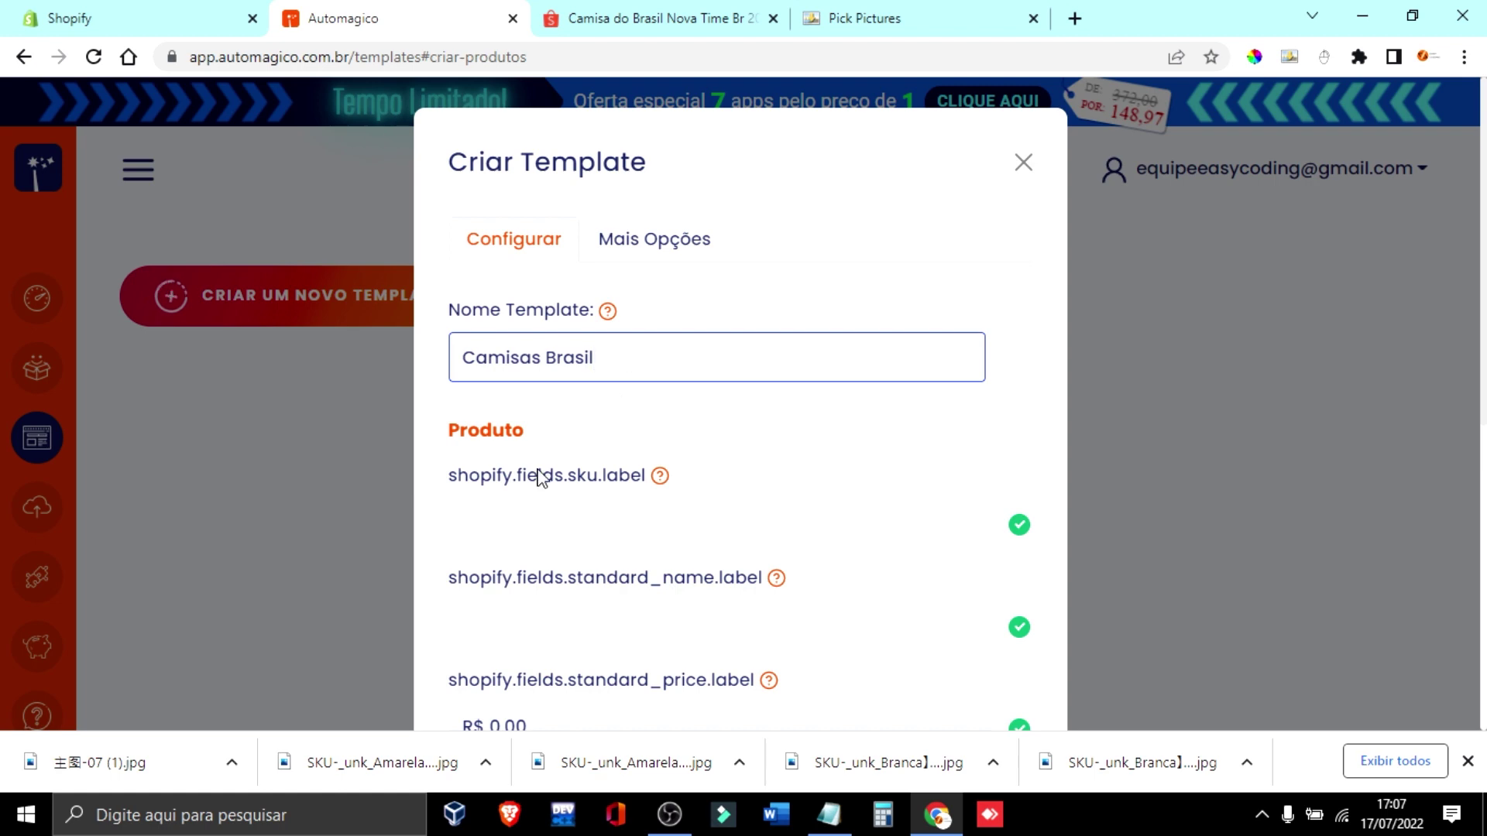
- Set the template's standard product name to Camisa seleção brasileira, leaving the SKU empty and the standard price at its default
scroll(571, 597, "down", 2)
scroll(571, 604, "up", 2)
left_click(484, 511)
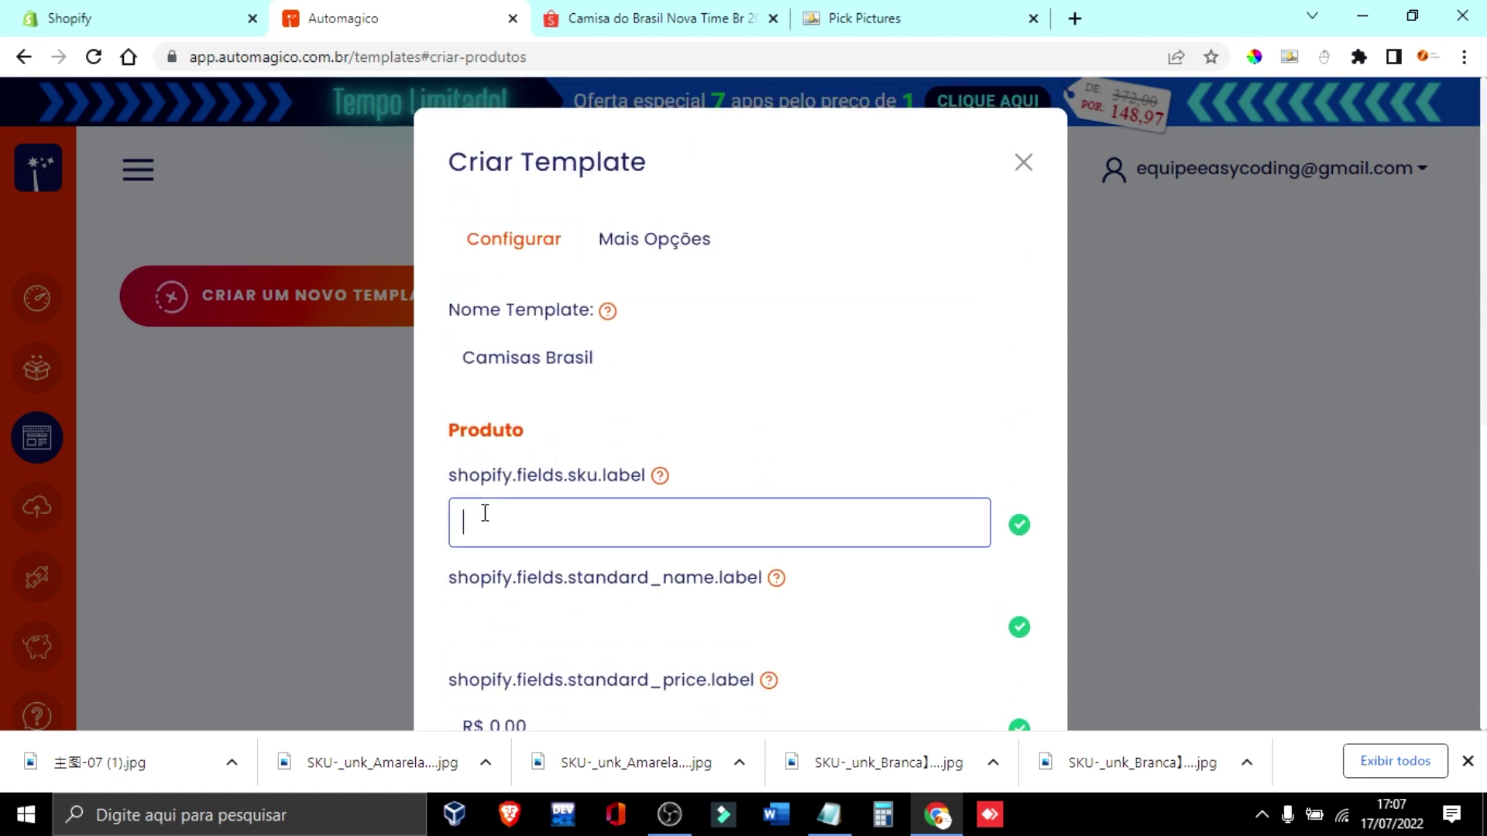
scroll(573, 534, "down", 3)
left_click(550, 397)
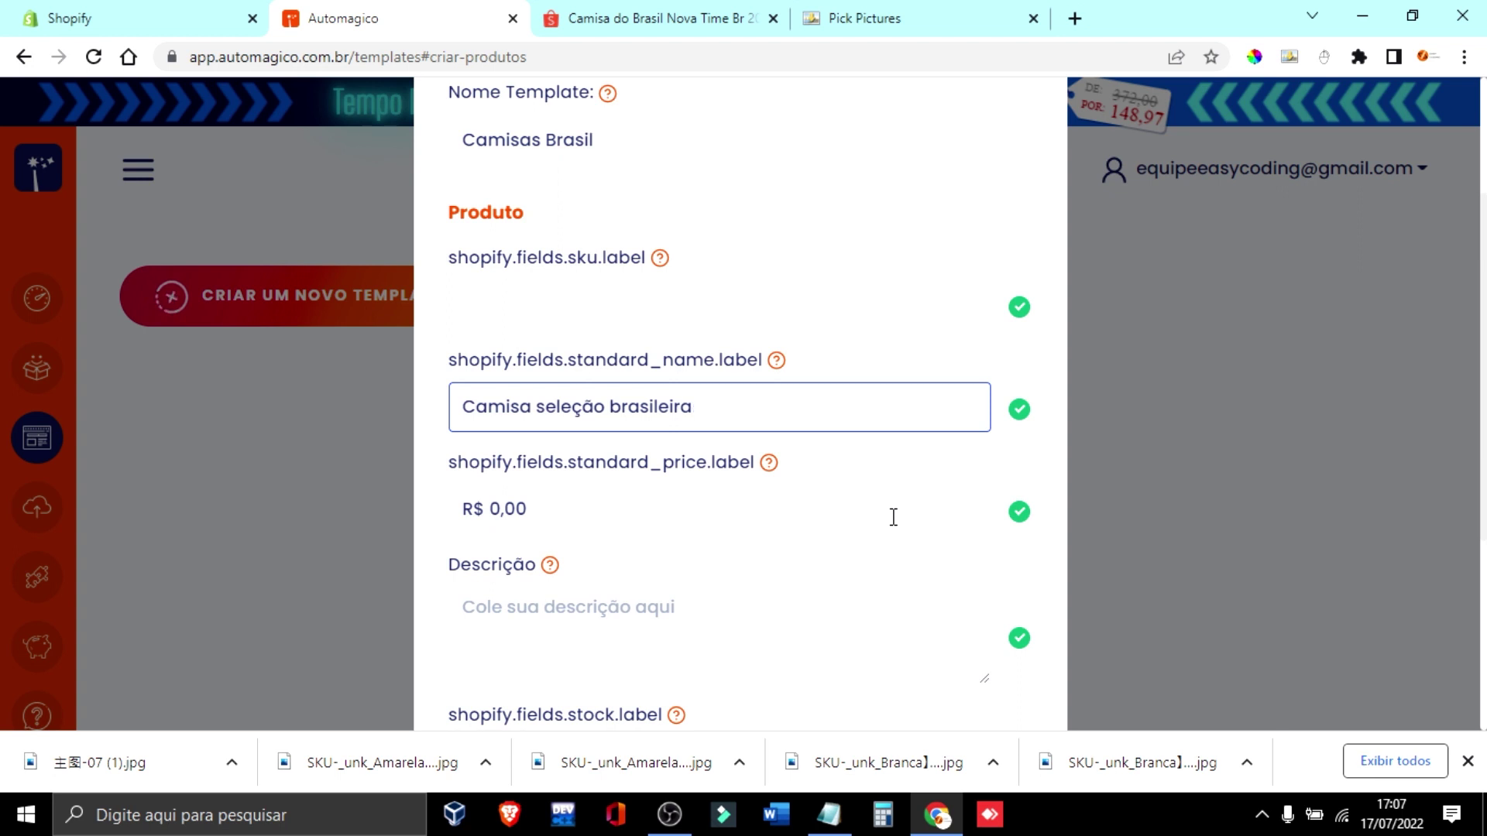
left_click(894, 517)
left_click(803, 568)
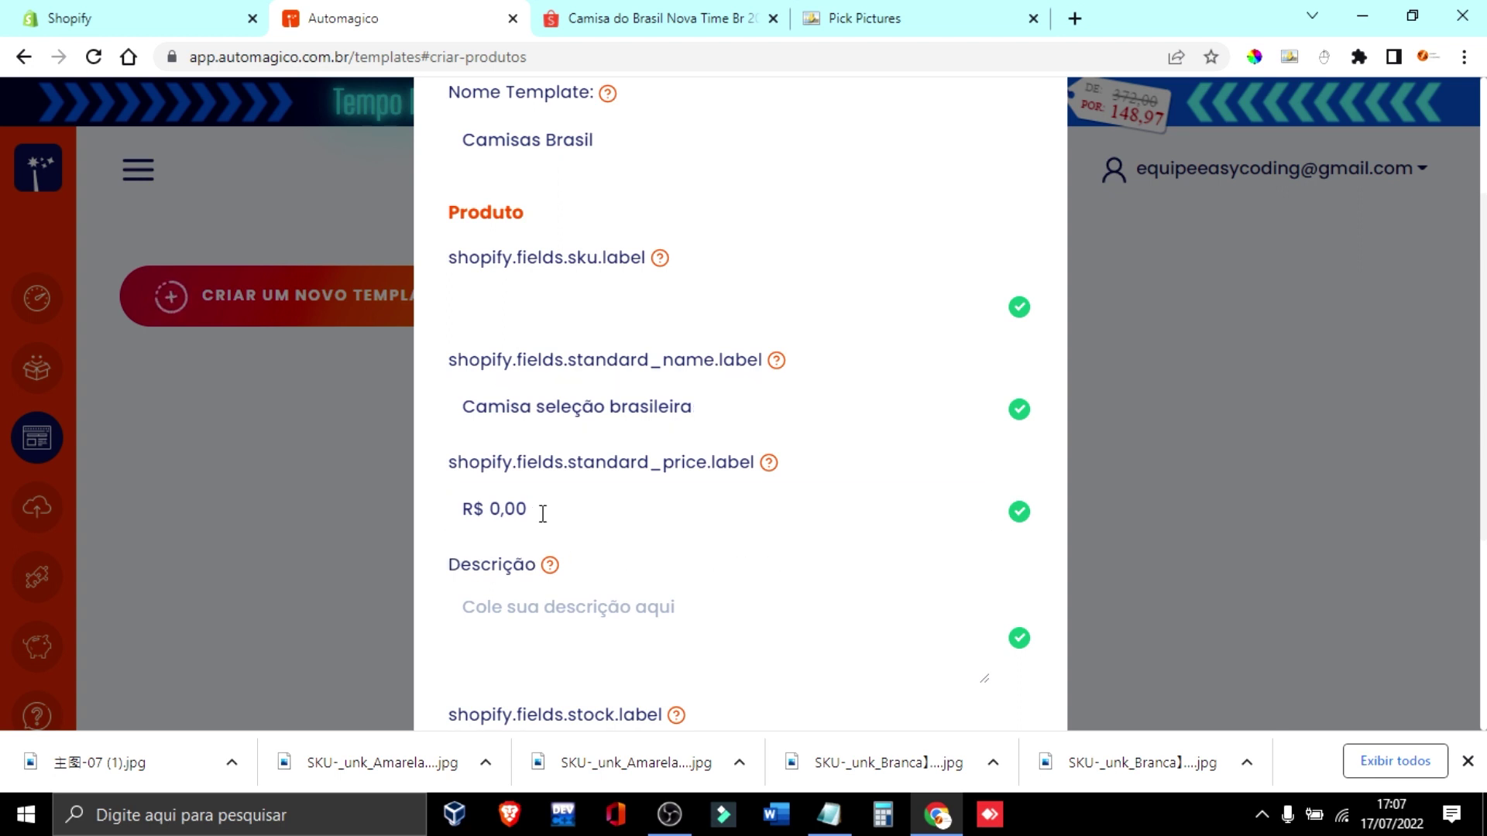
left_click_drag(543, 513, 438, 515)
left_click(749, 575)
- Enter Malha 100% tailandesa as the template's product description
scroll(749, 575, "down", 1)
left_click(541, 508)
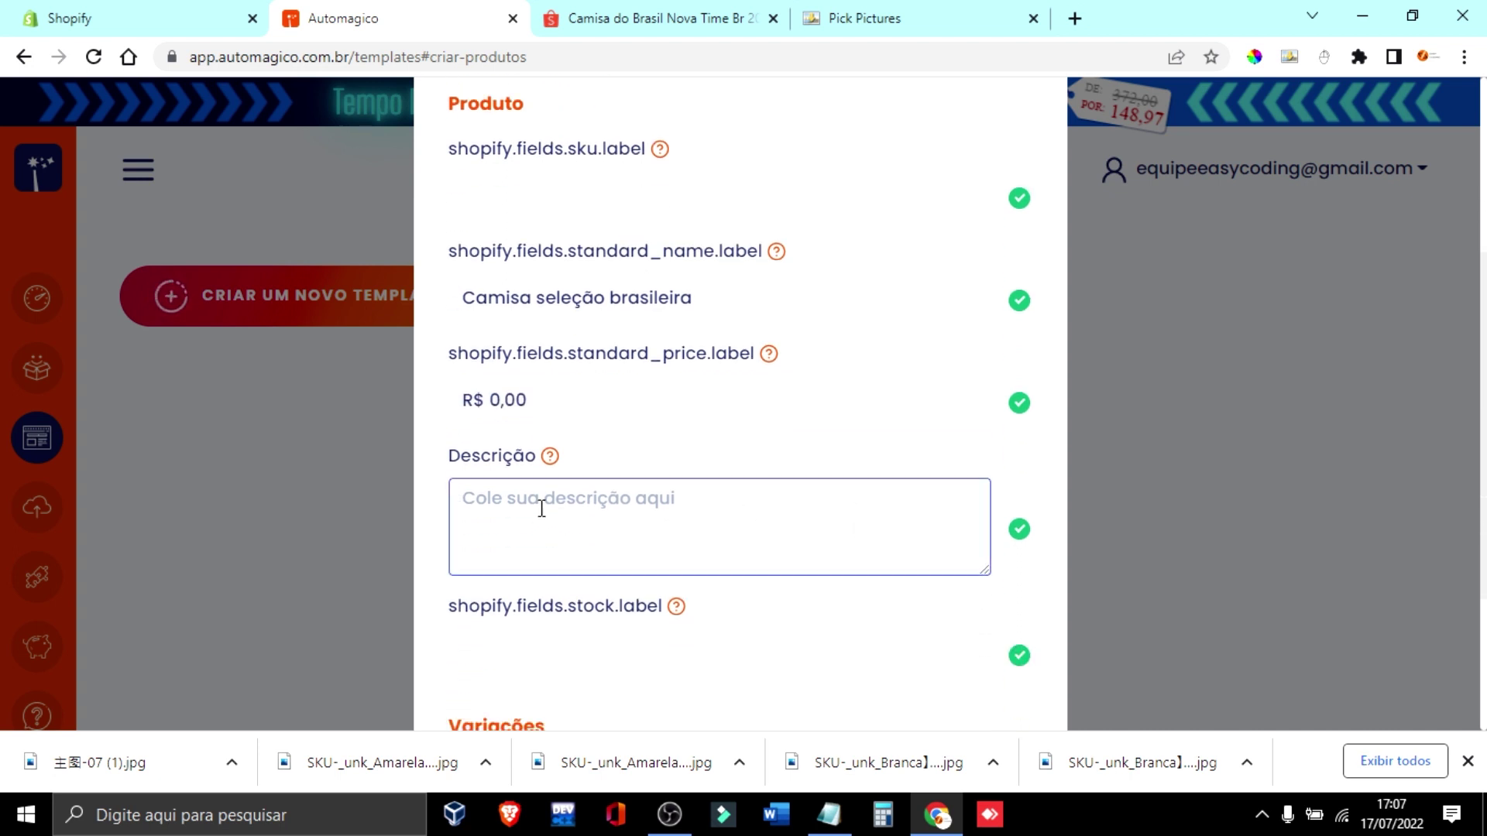
type("Malha 100% taila")
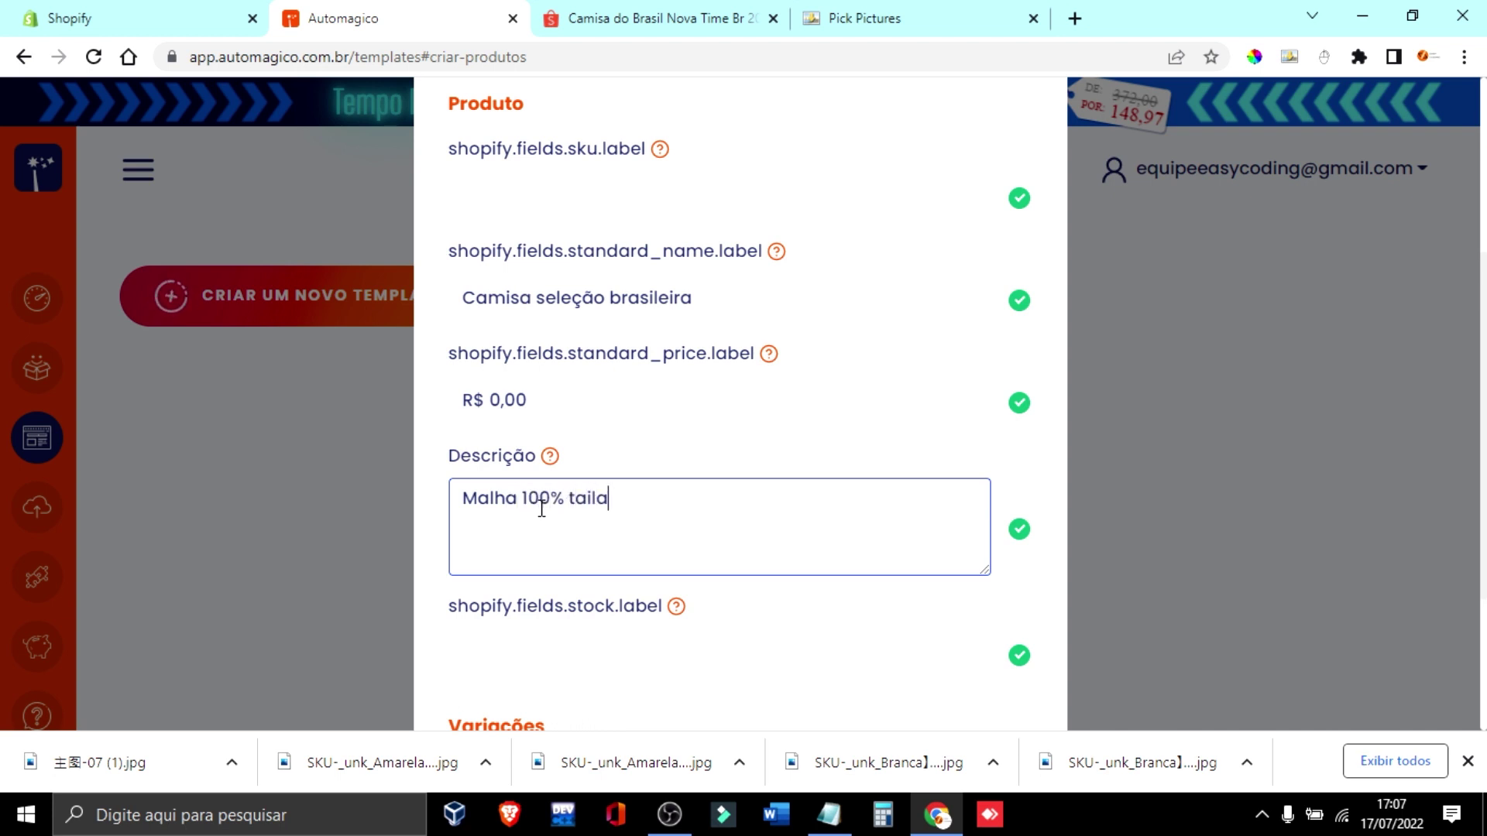
left_click(1039, 601)
- Review the template's stock, variation, tag and category options without filling them in, and create the template
scroll(883, 591, "down", 2)
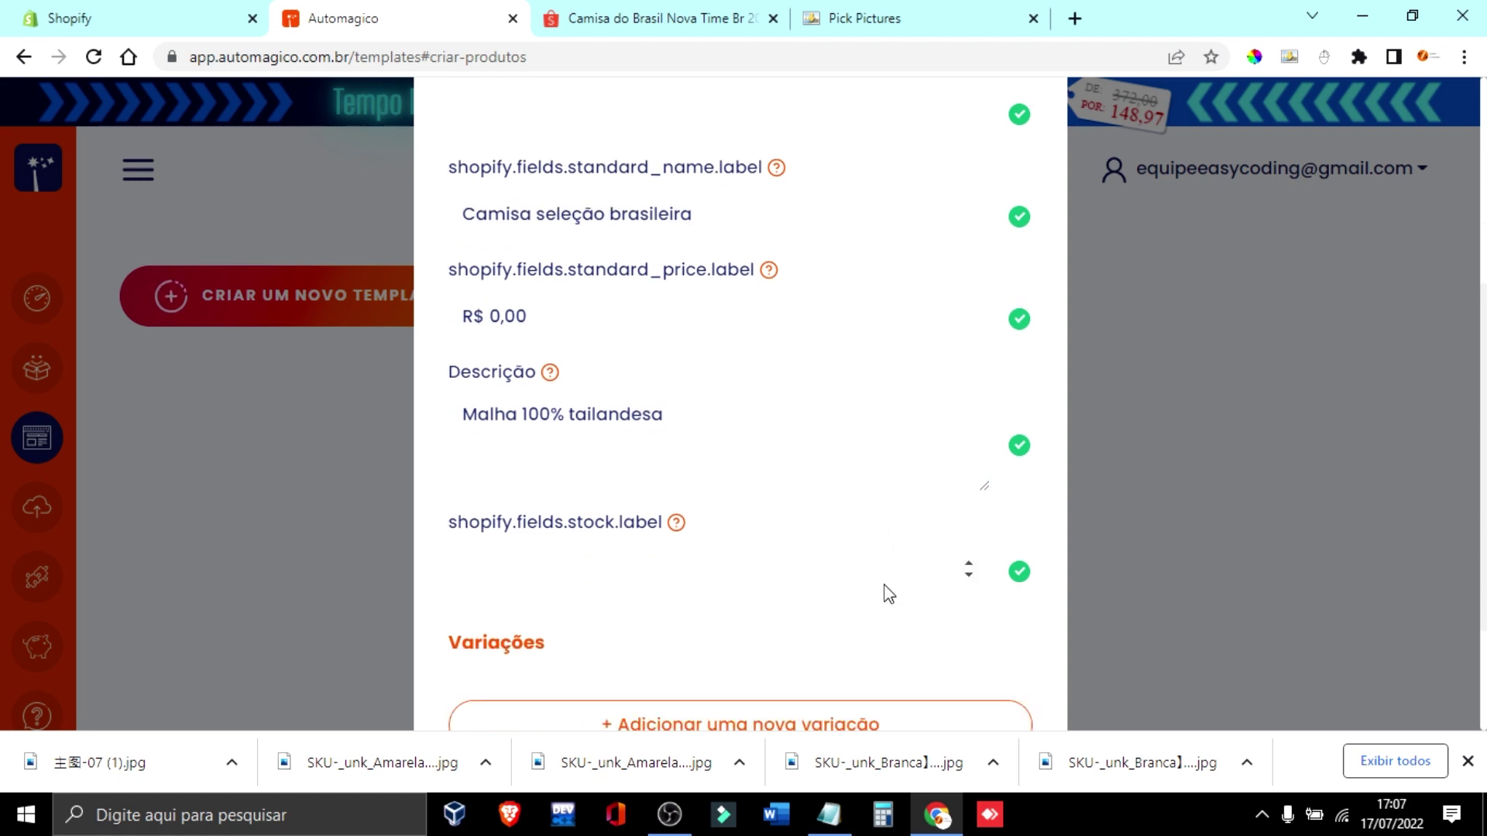
scroll(664, 511, "up", 5)
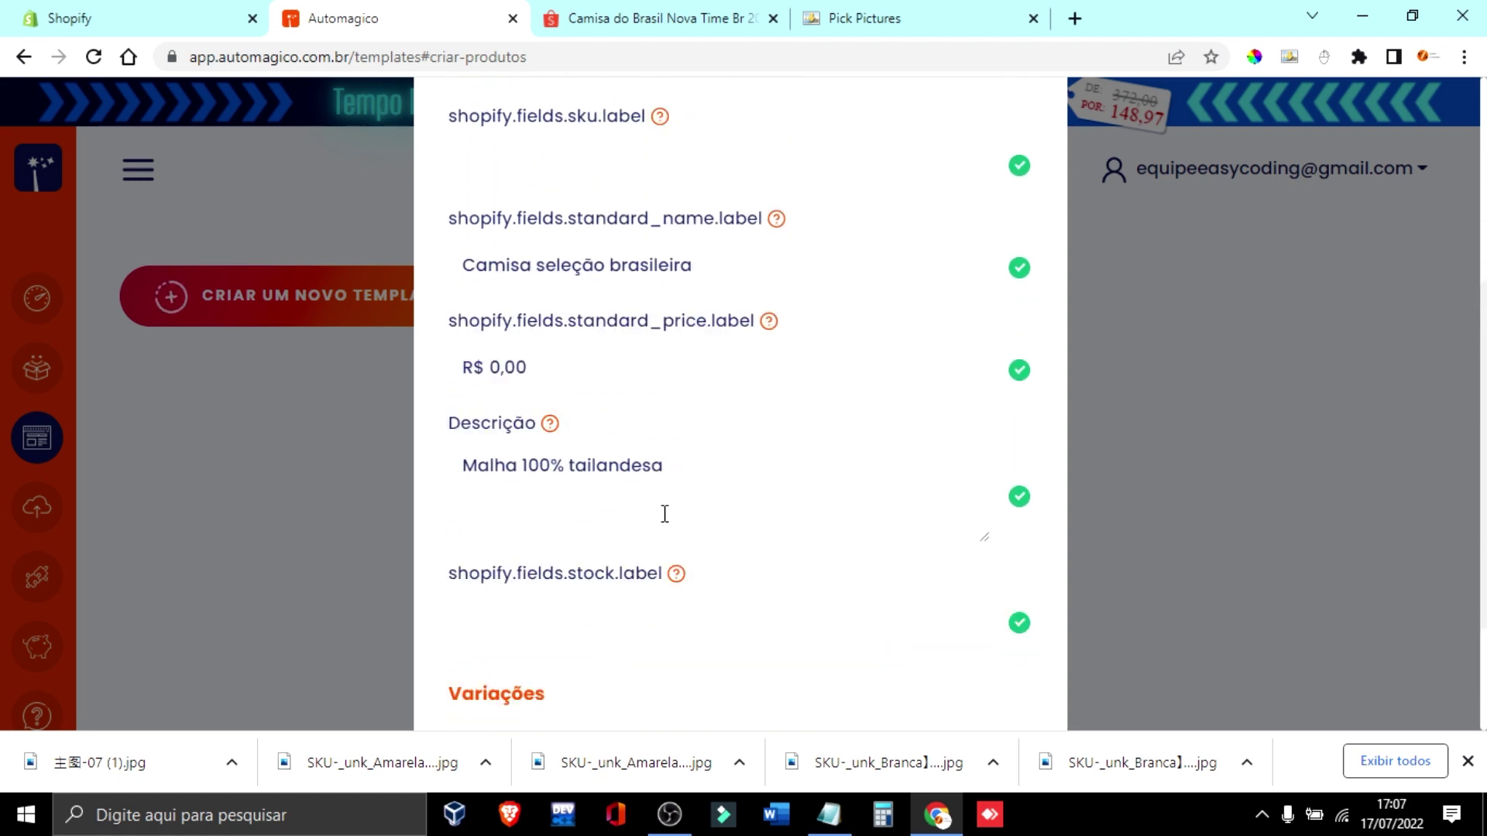
left_click(634, 239)
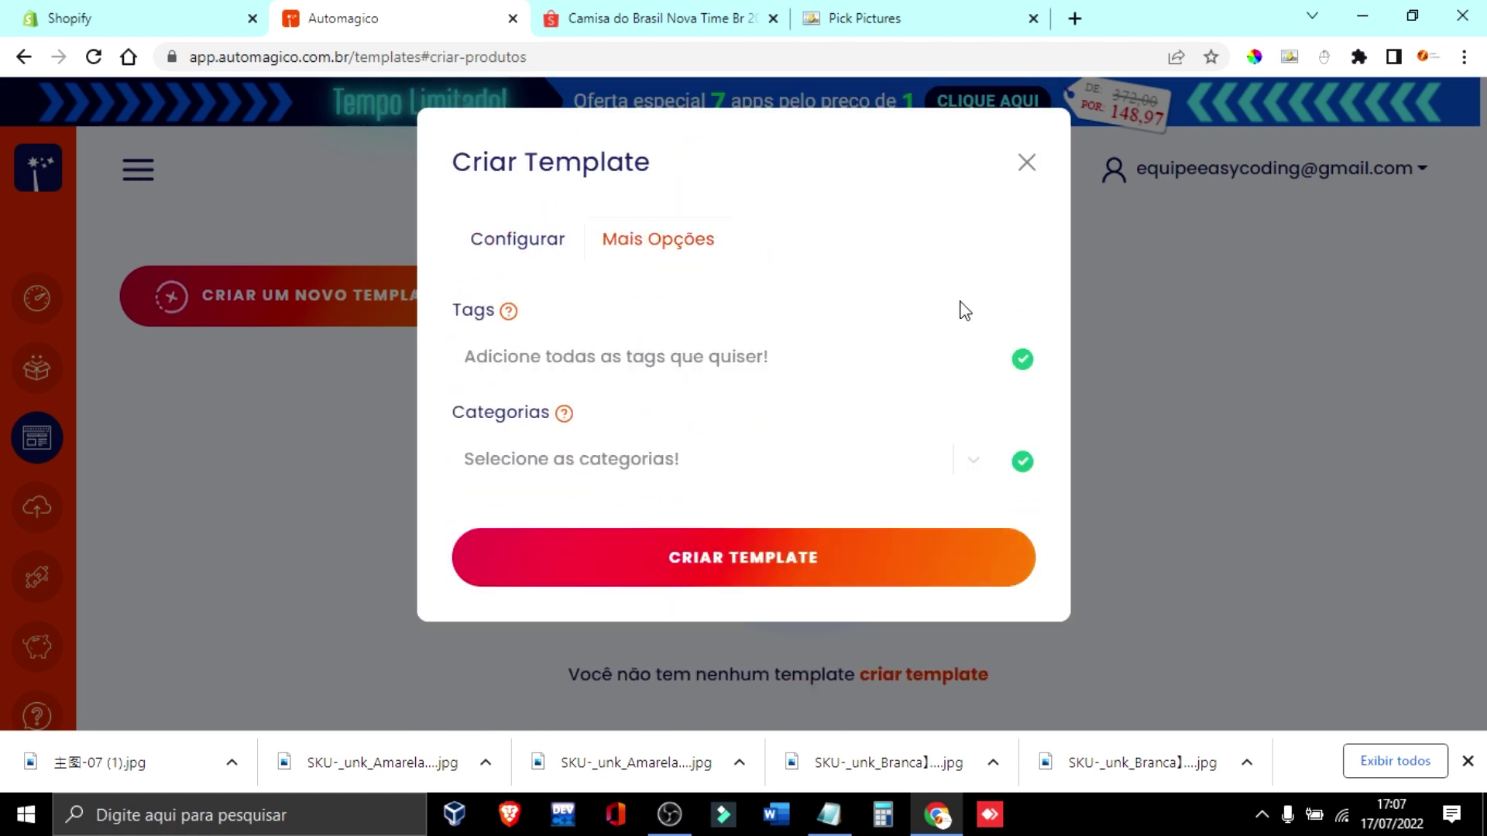
left_click(491, 352)
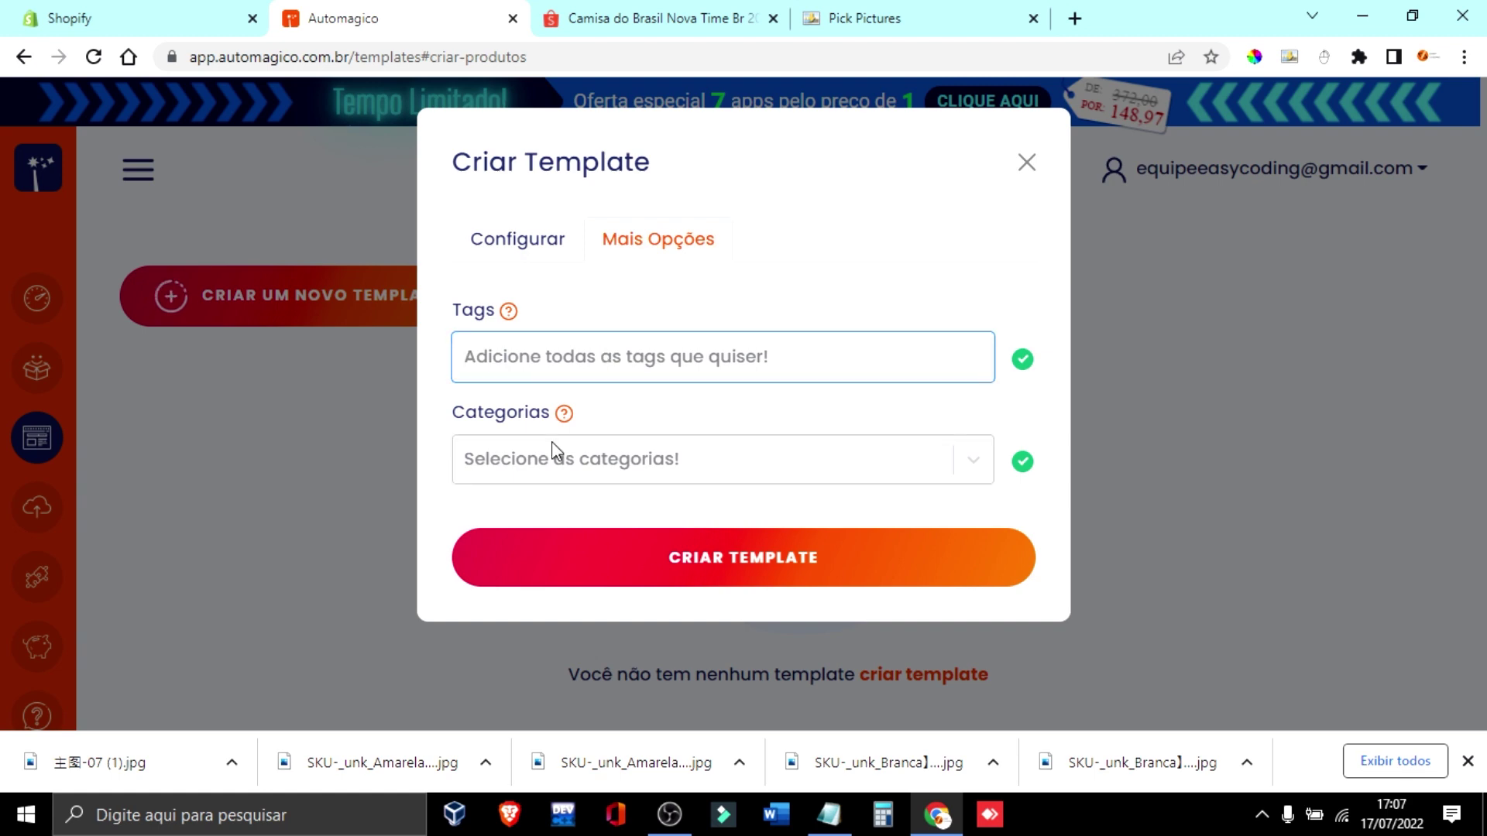
left_click(558, 248)
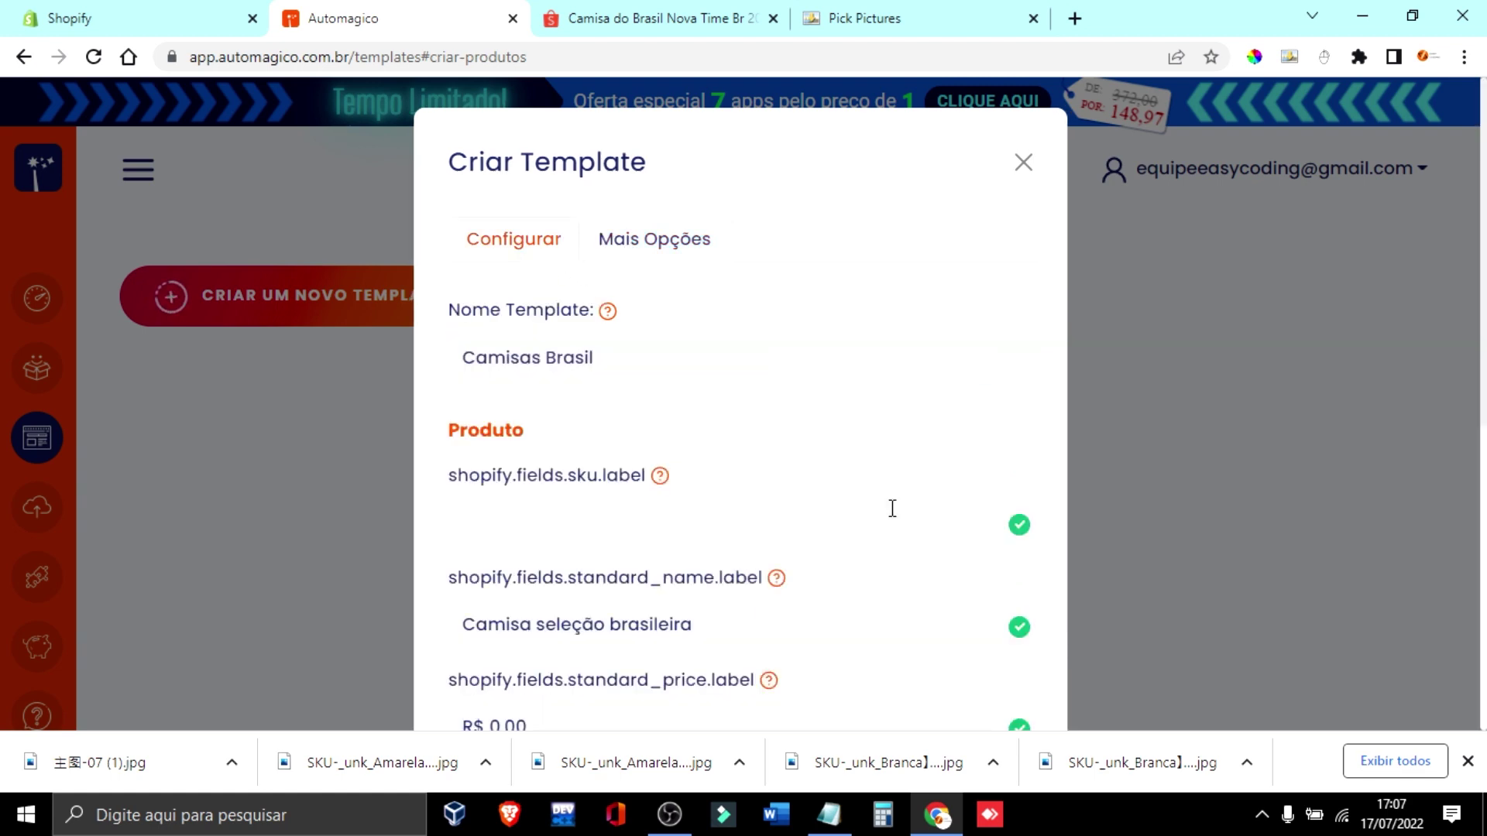
scroll(793, 569, "down", 6)
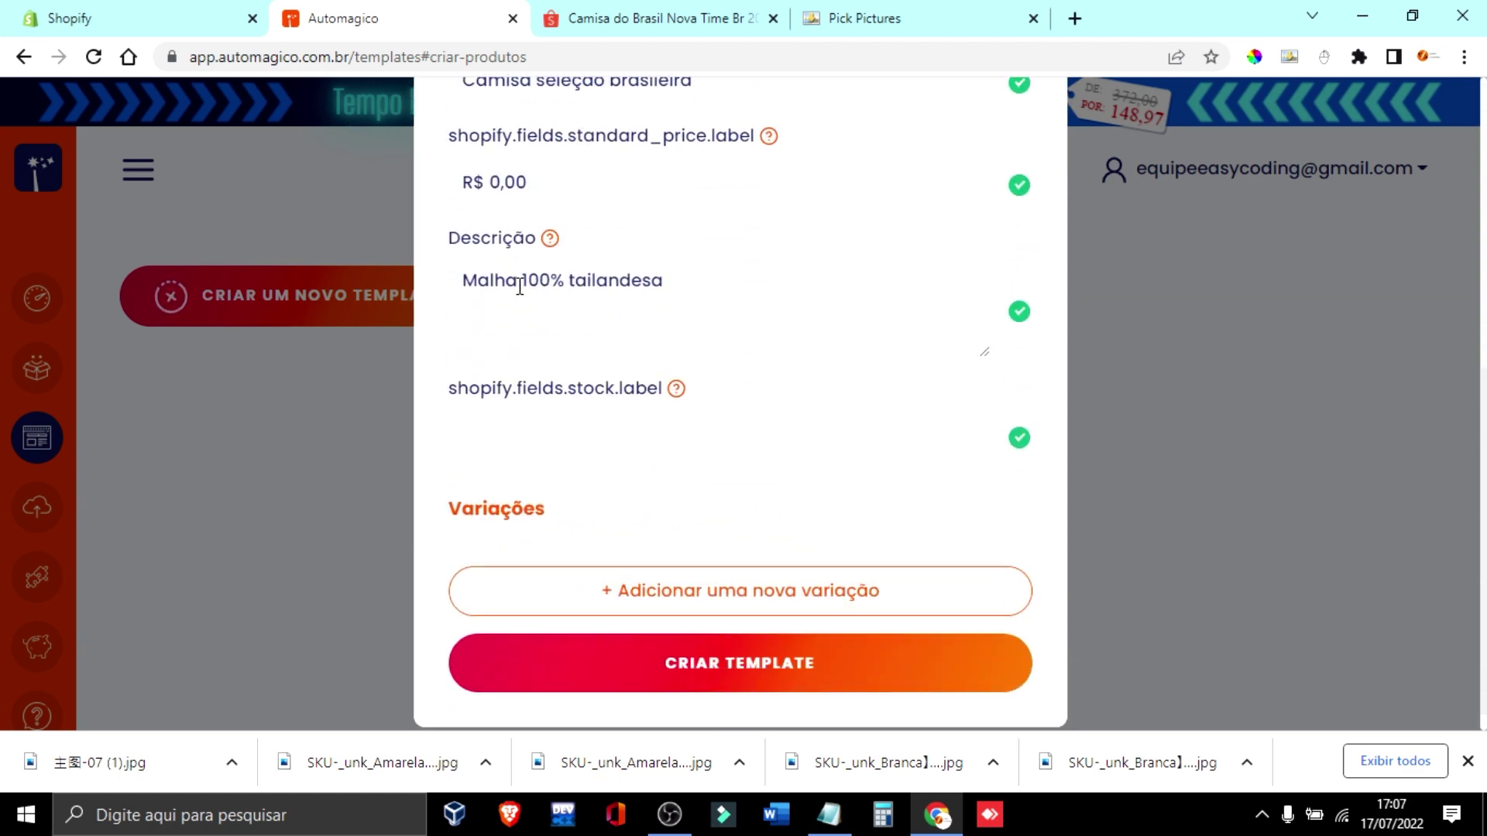
left_click(776, 663)
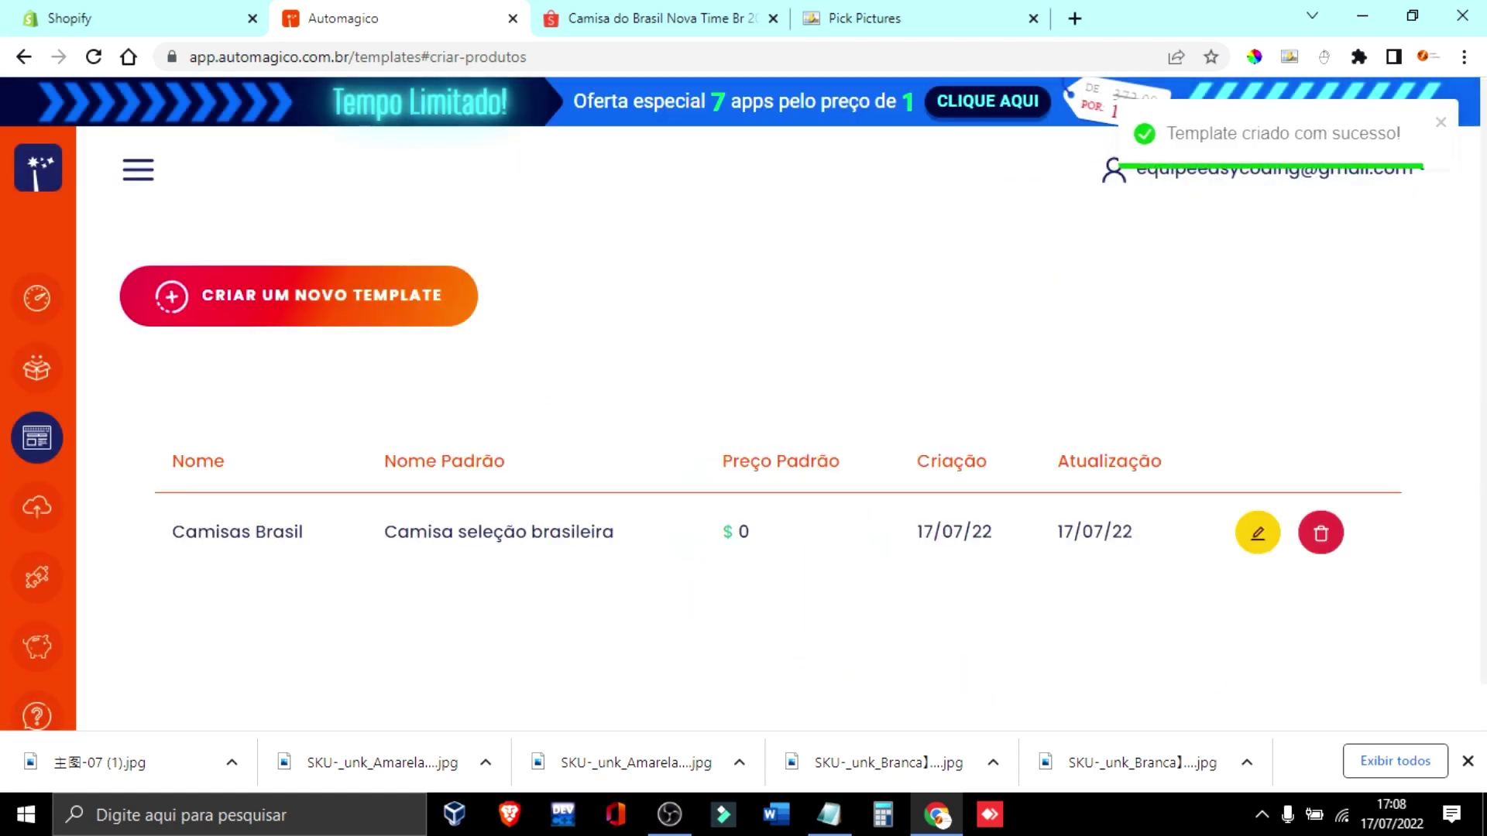
left_click(1468, 761)
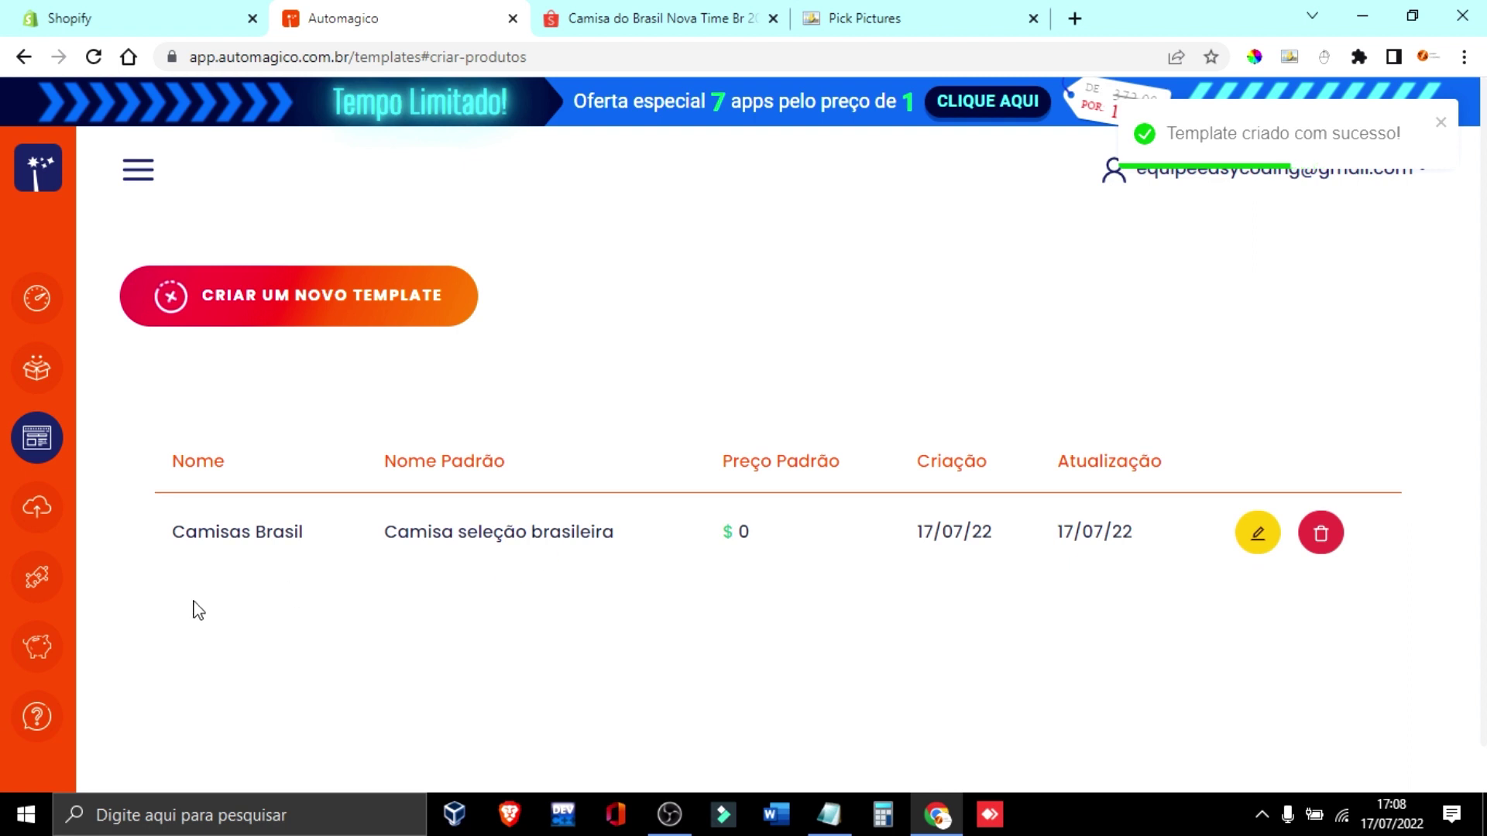
- Return to the product creation page and choose the Camisas Brasil template for the products
scroll(210, 588, "down", 1)
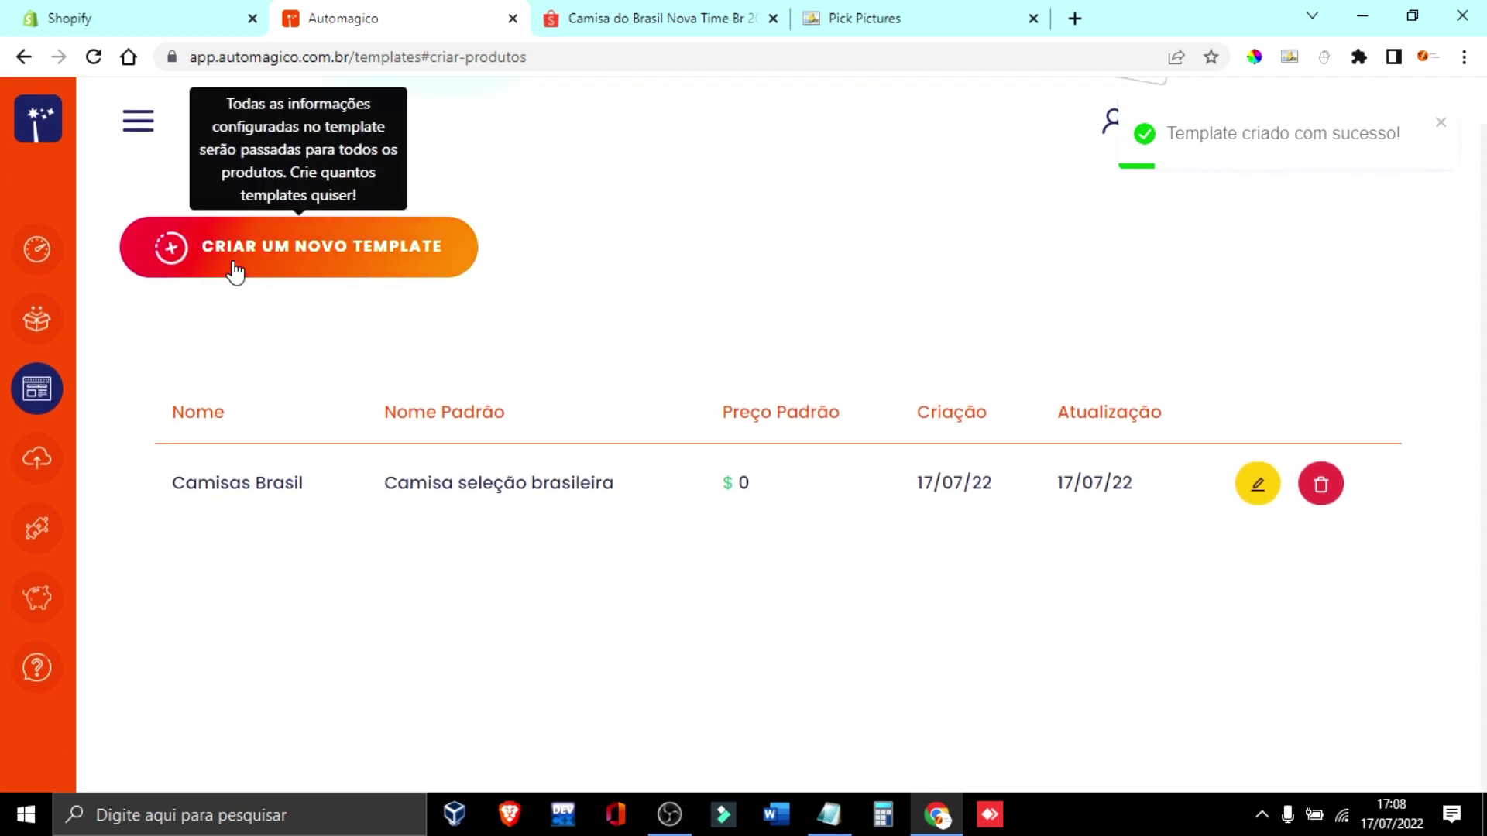
left_click(44, 326)
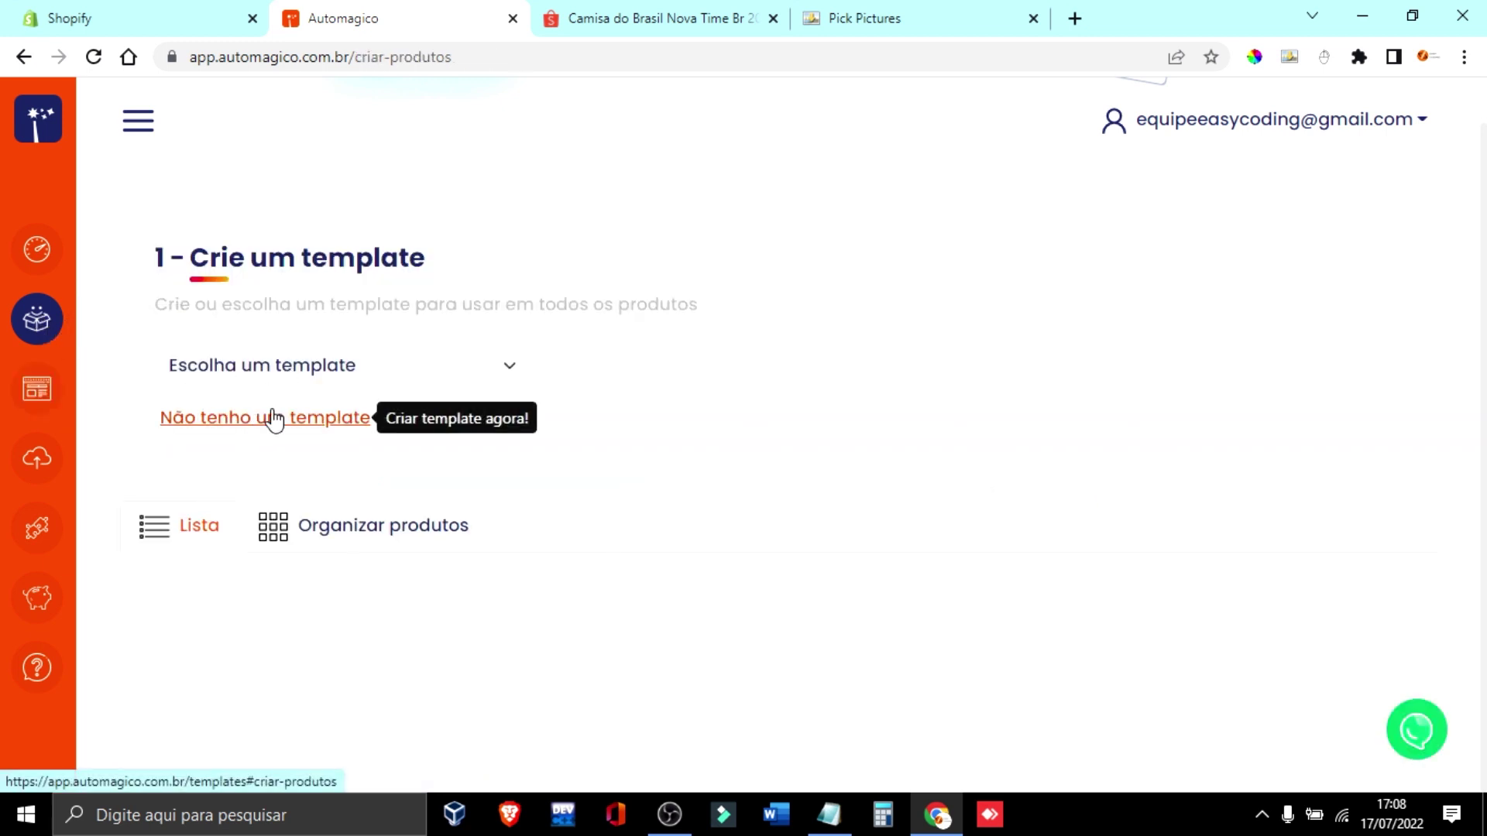
left_click(305, 376)
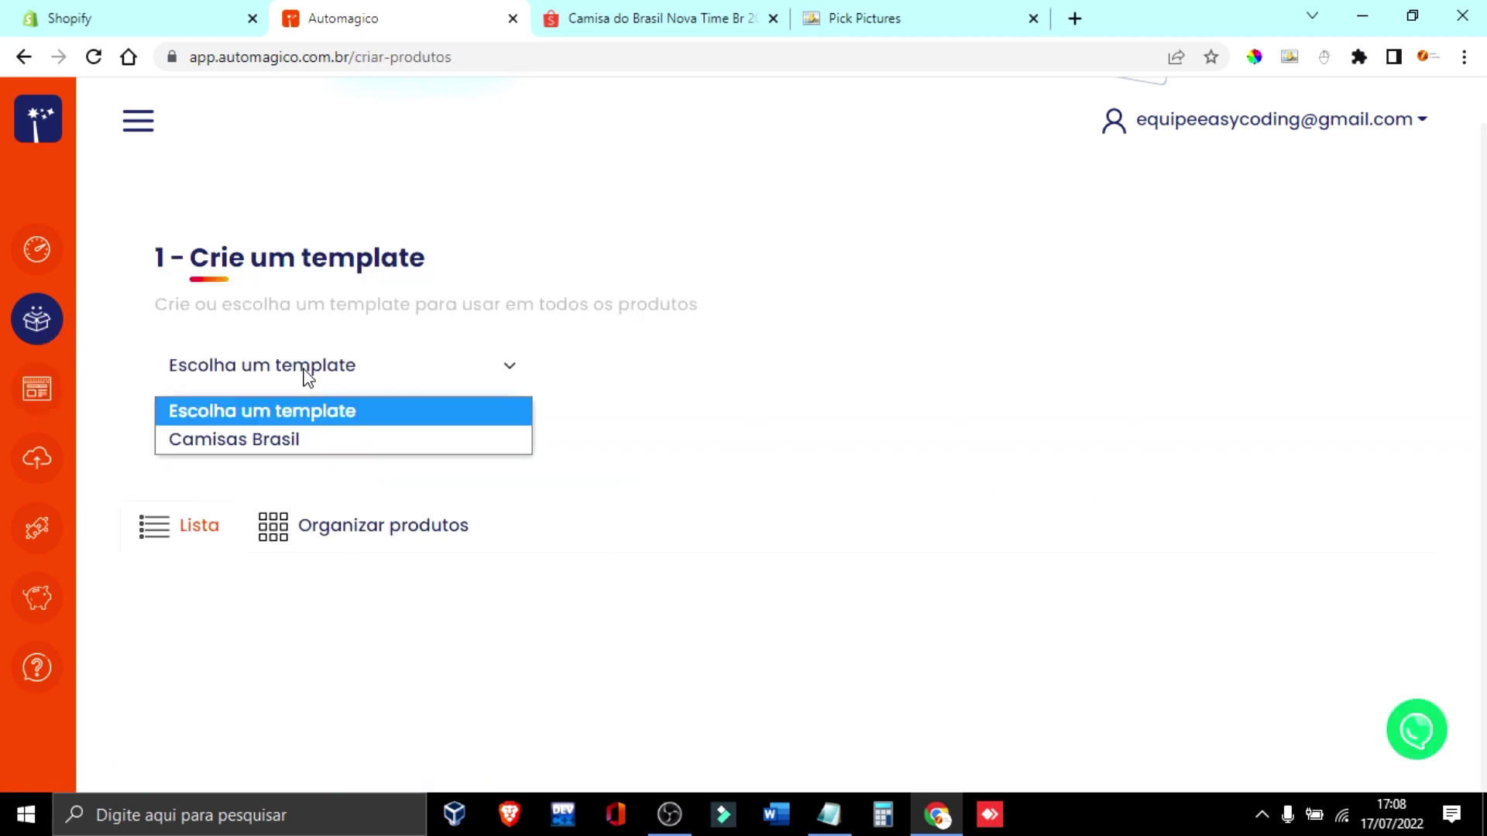
left_click(259, 447)
scroll(1040, 563, "down", 3)
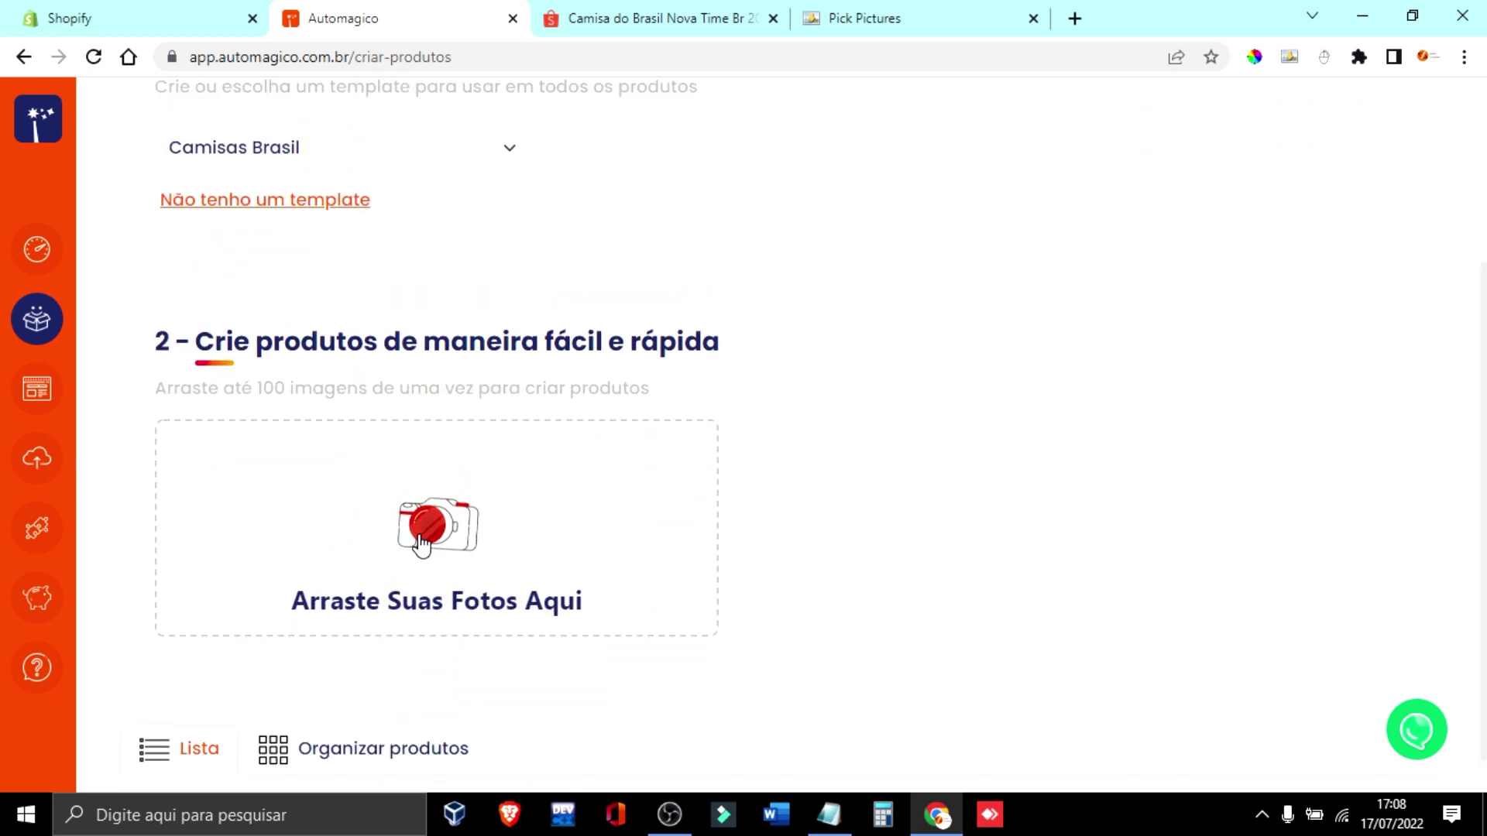
- Start adding photos for the new products and browse to the downloaded Camisa do Brasil Nova Time folder in Downloads
left_click(890, 15)
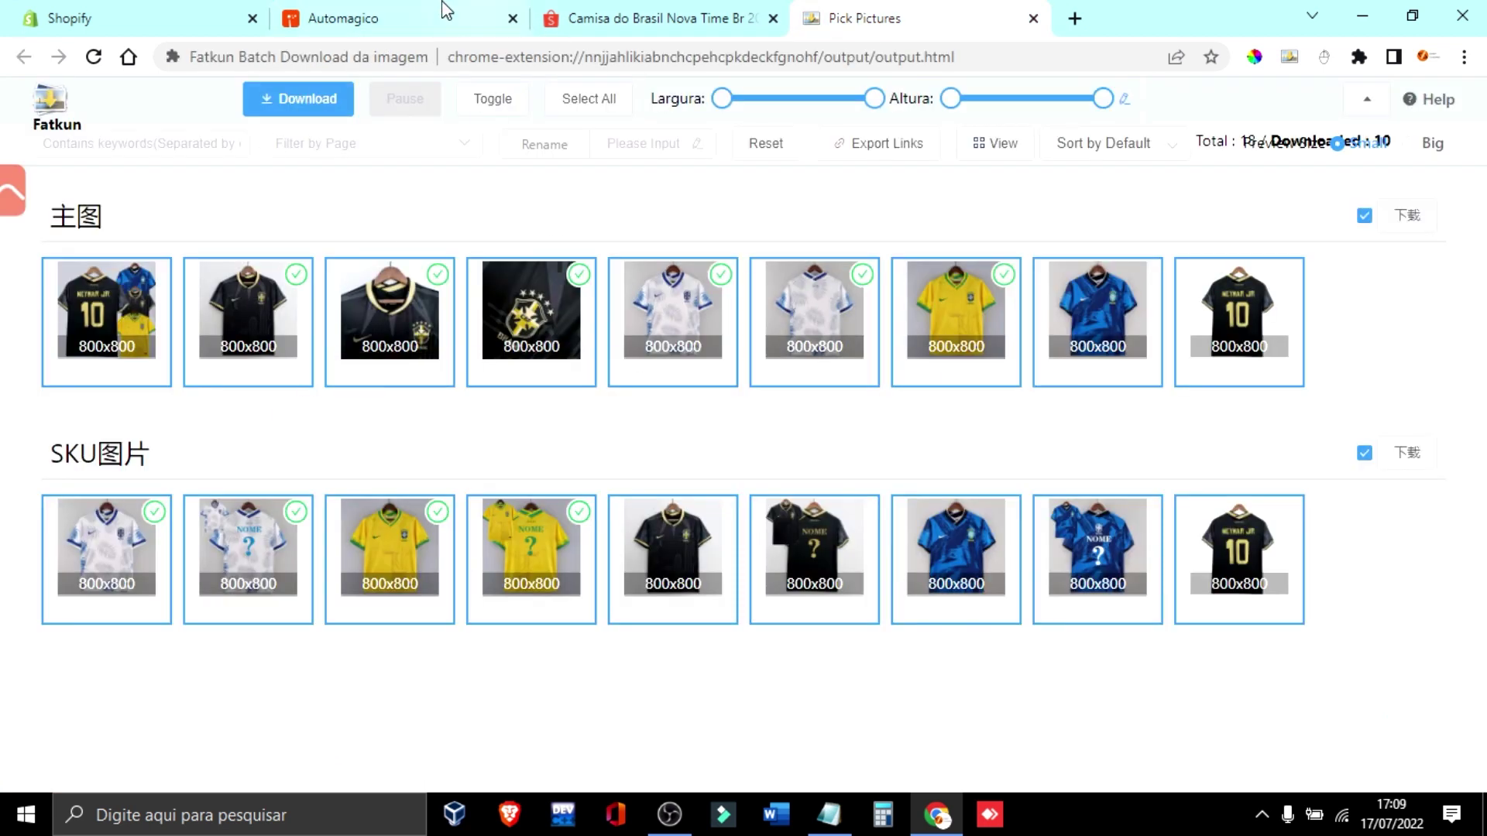
left_click(354, 16)
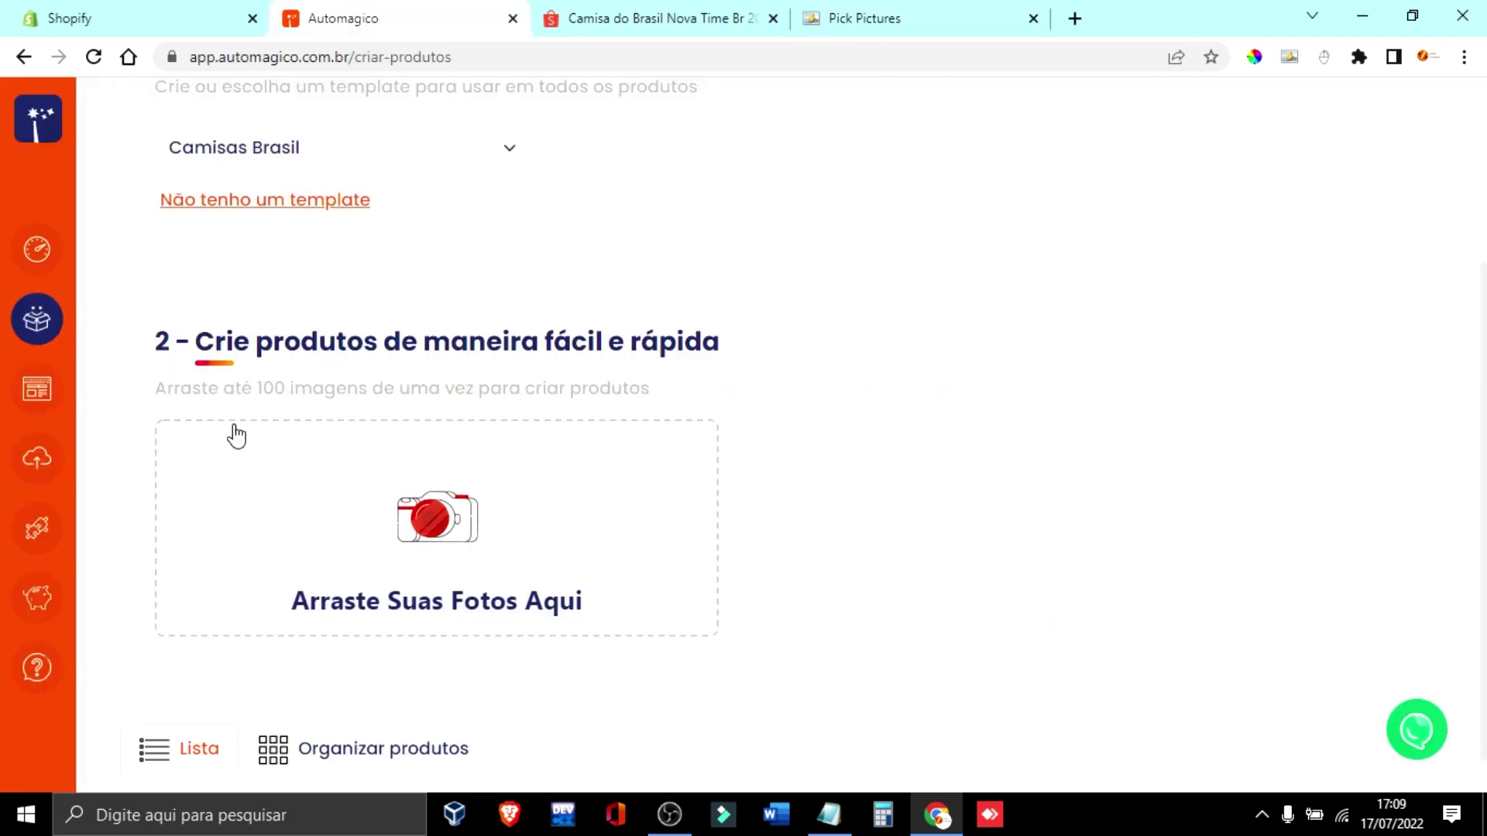
left_click(433, 533)
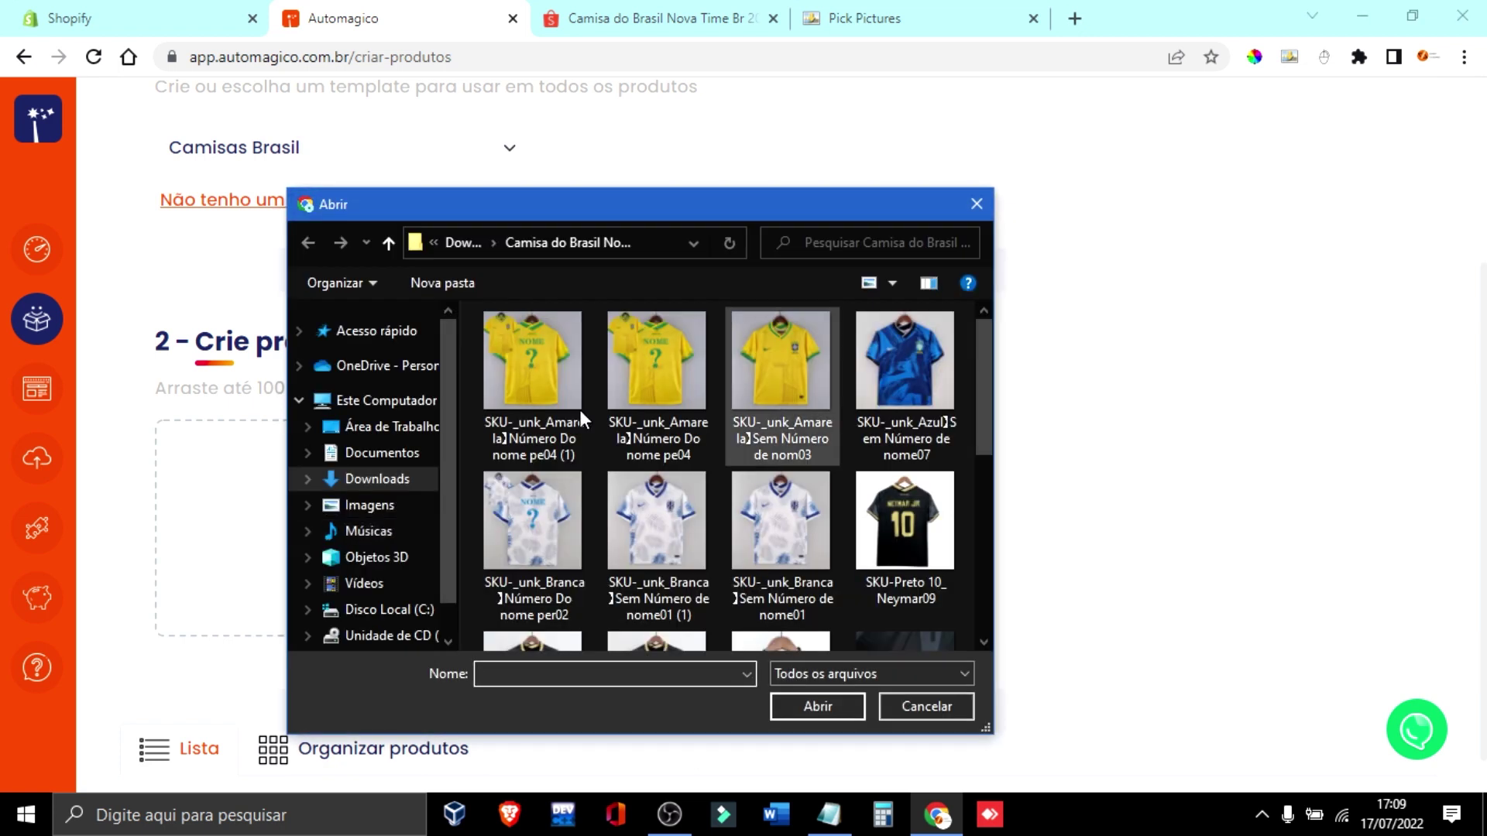
left_click(402, 480)
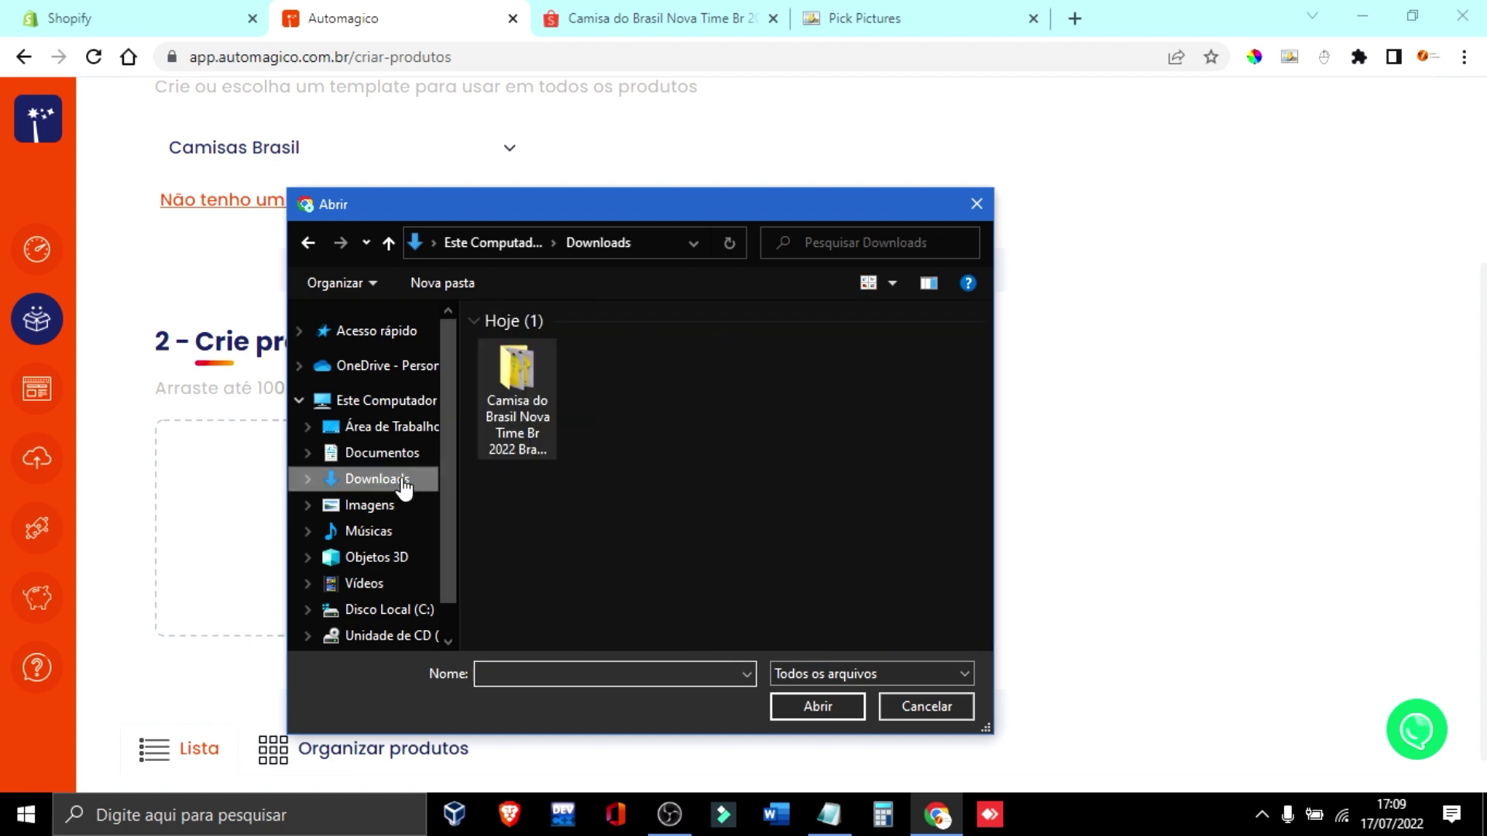
double_click(517, 367)
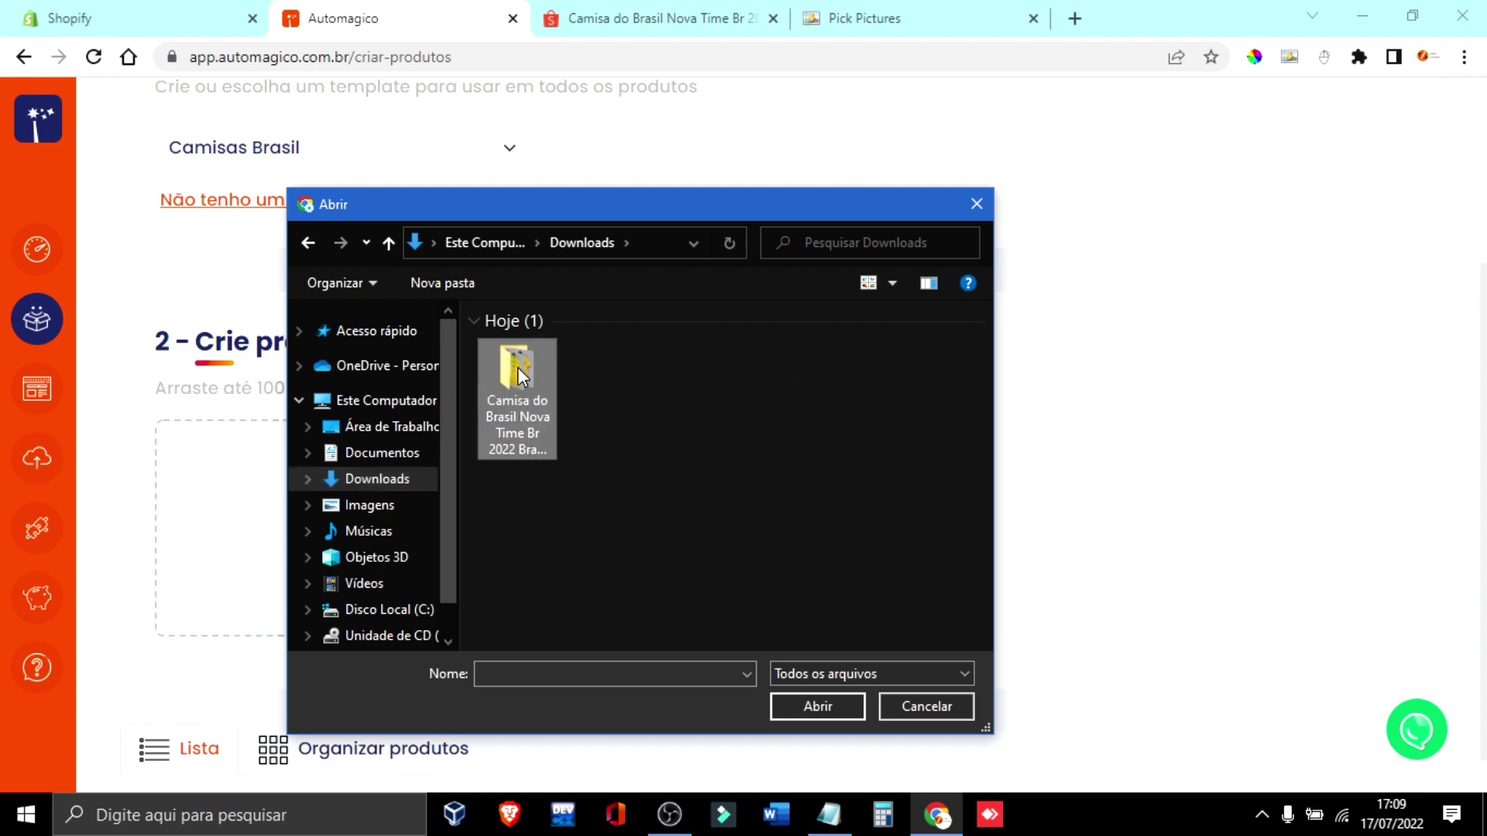
- Select every shirt image in the folder and upload them to generate the products
left_click(522, 369)
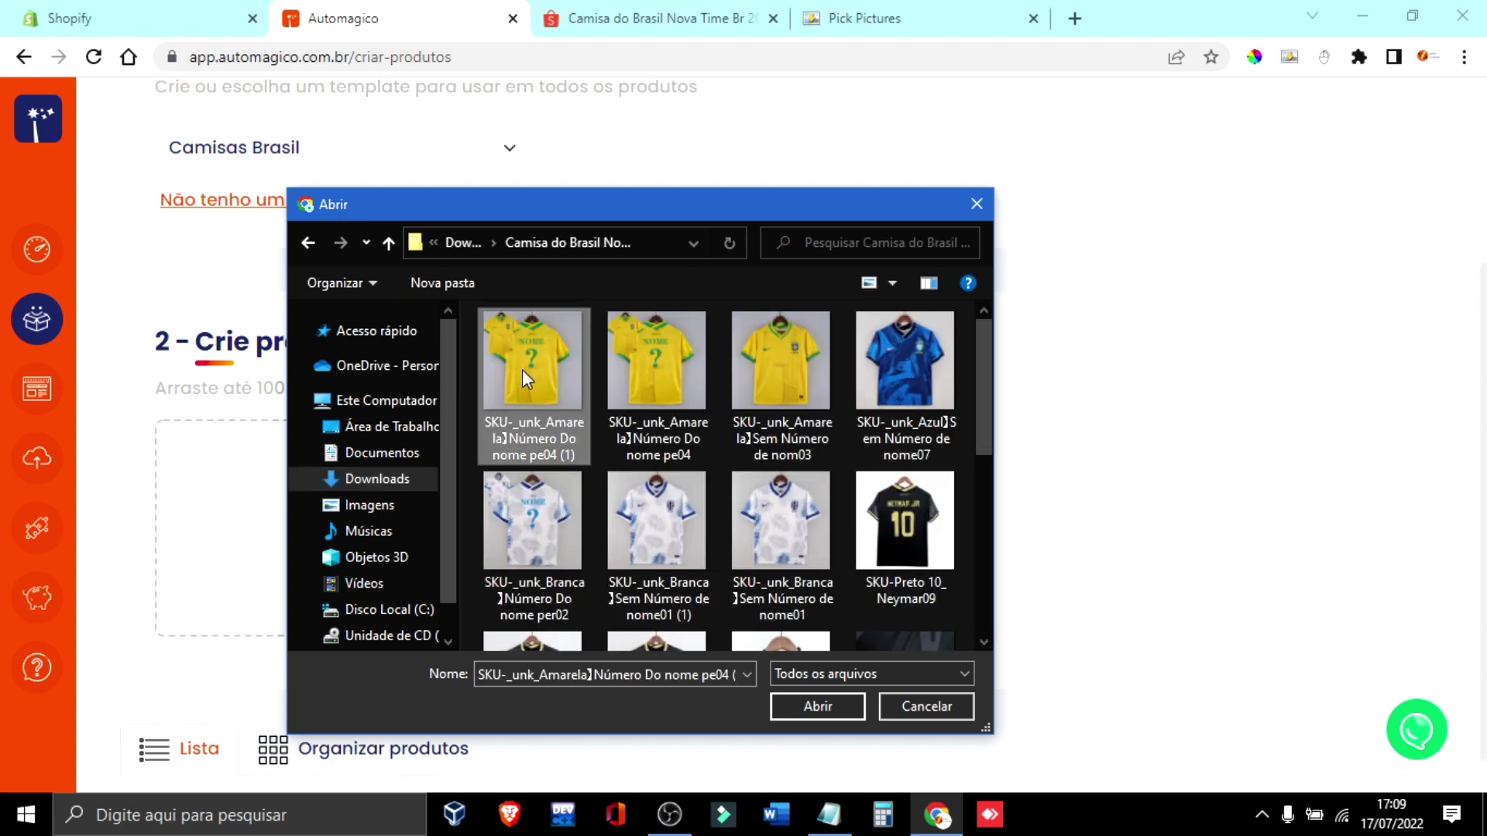
key("shift+Right")
key("shift+Right")
key("shift+Down")
key("shift+Down")
key("shift+Down")
key("shift+Down")
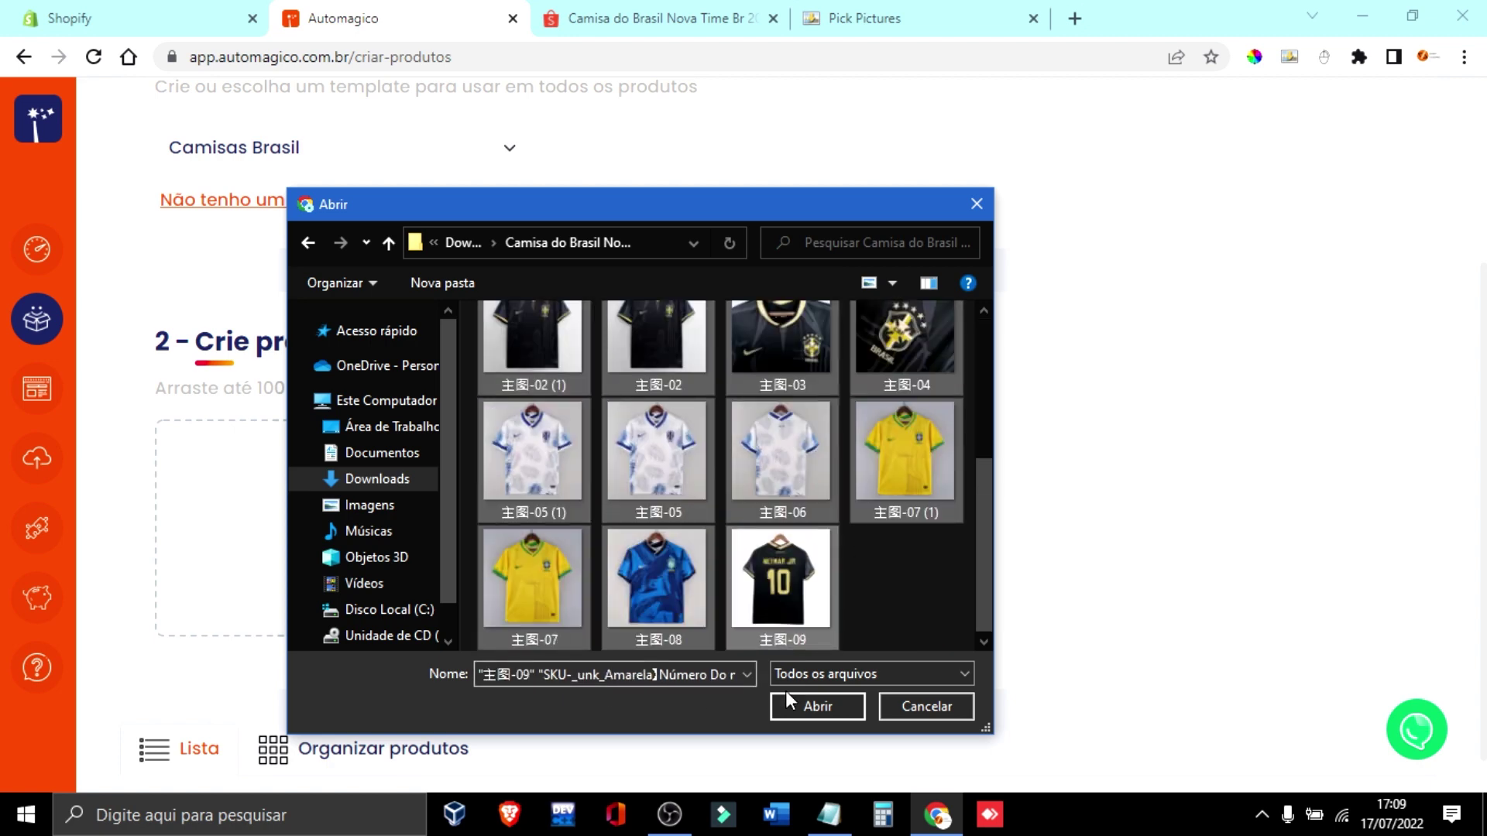
left_click(819, 707)
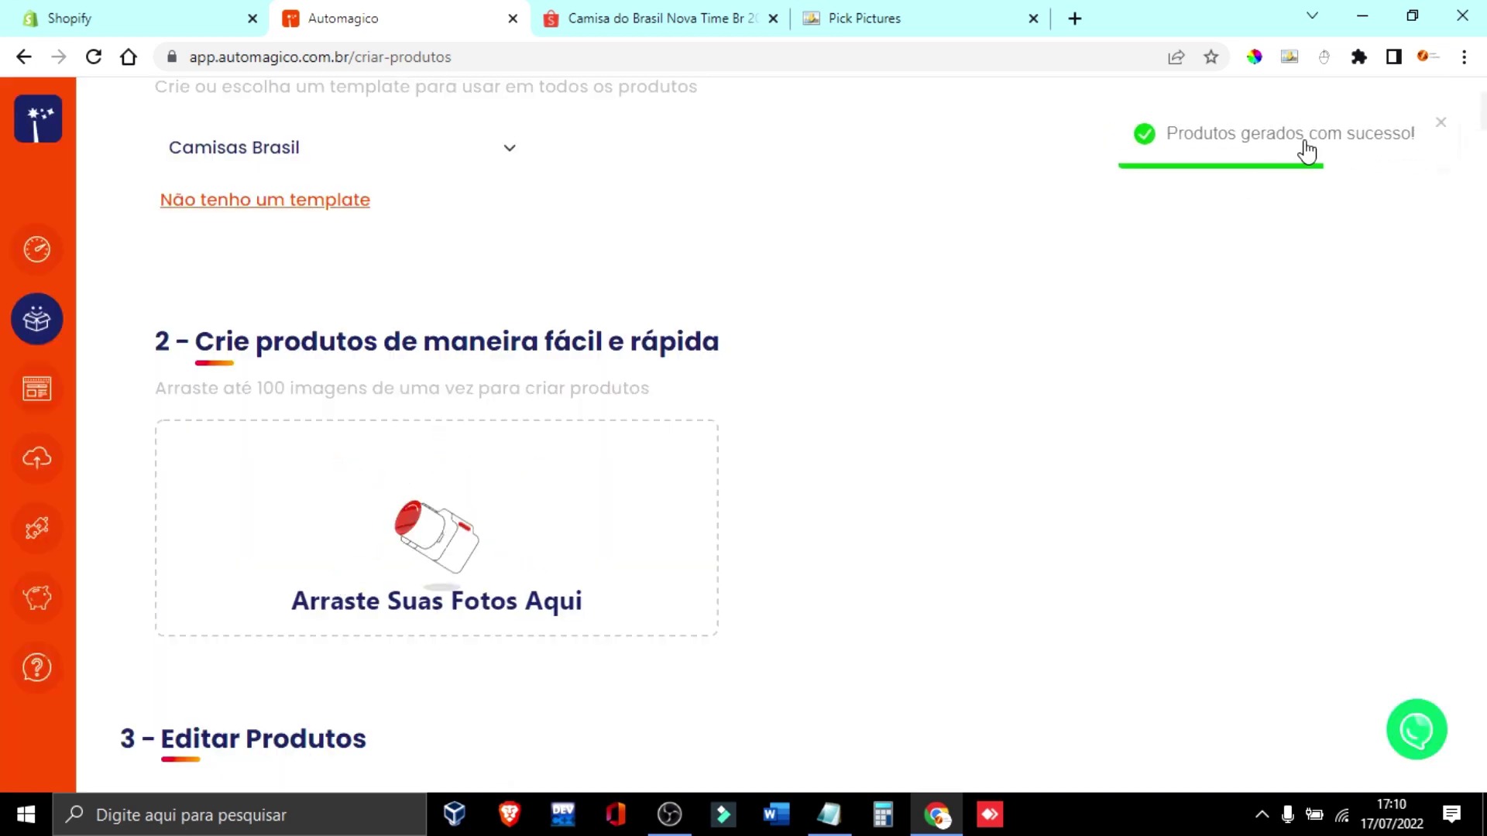
- Look through the list of generated products, checking each one's image, name, price and description
scroll(1005, 480, "down", 10)
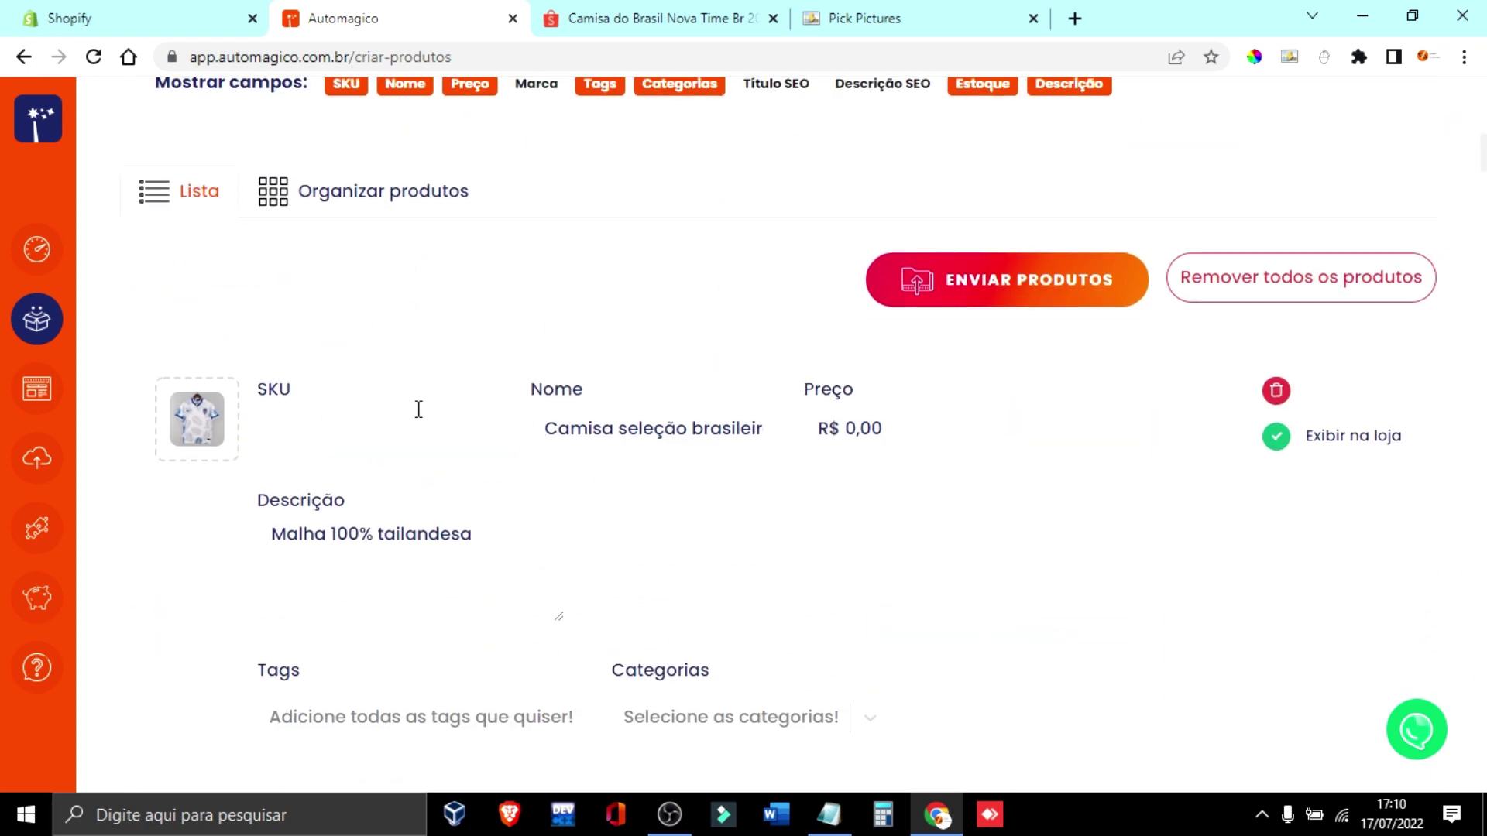
scroll(415, 411, "down", 10)
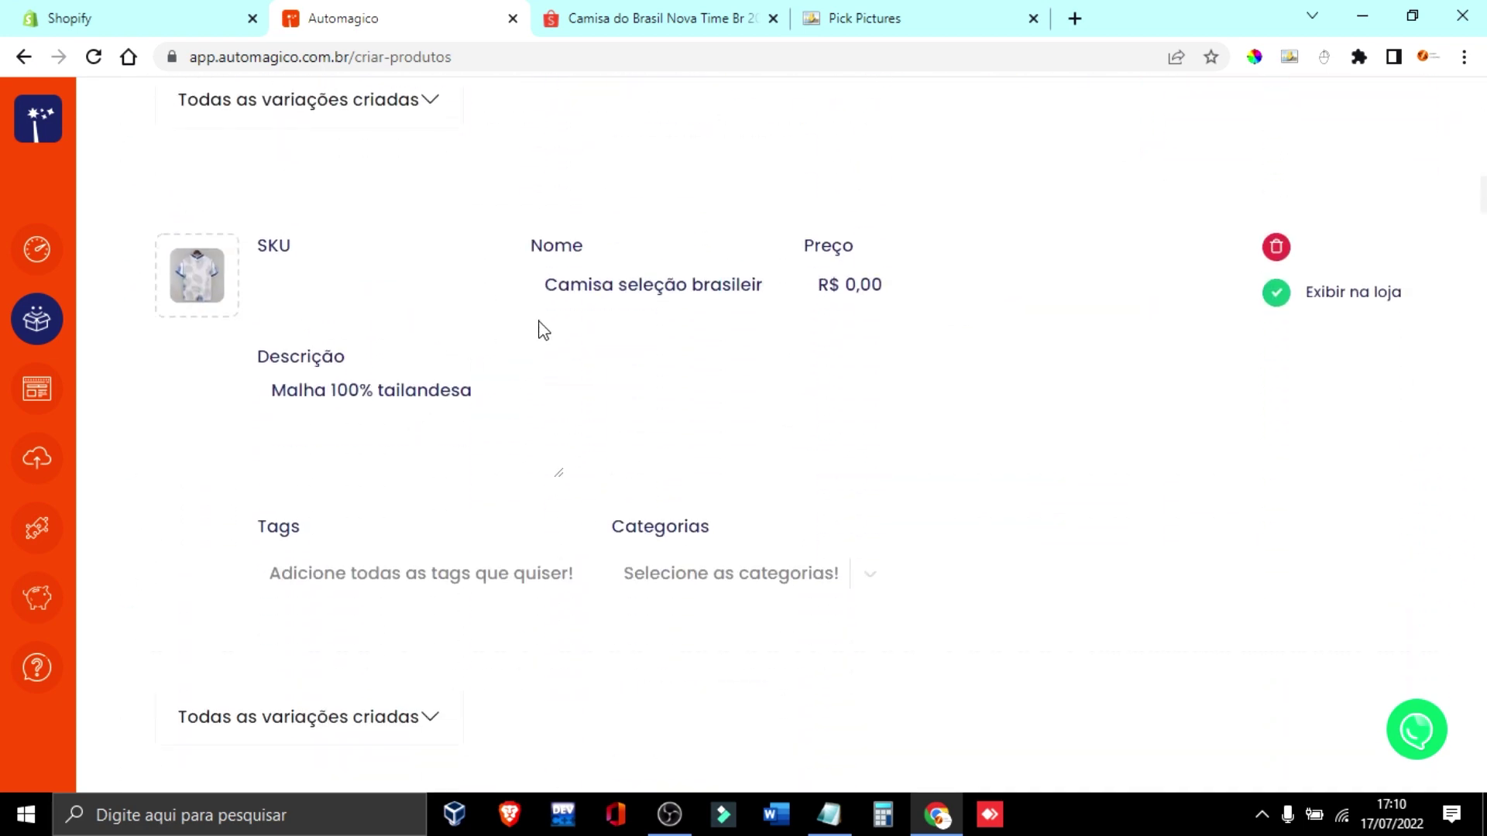
scroll(597, 364, "down", 8)
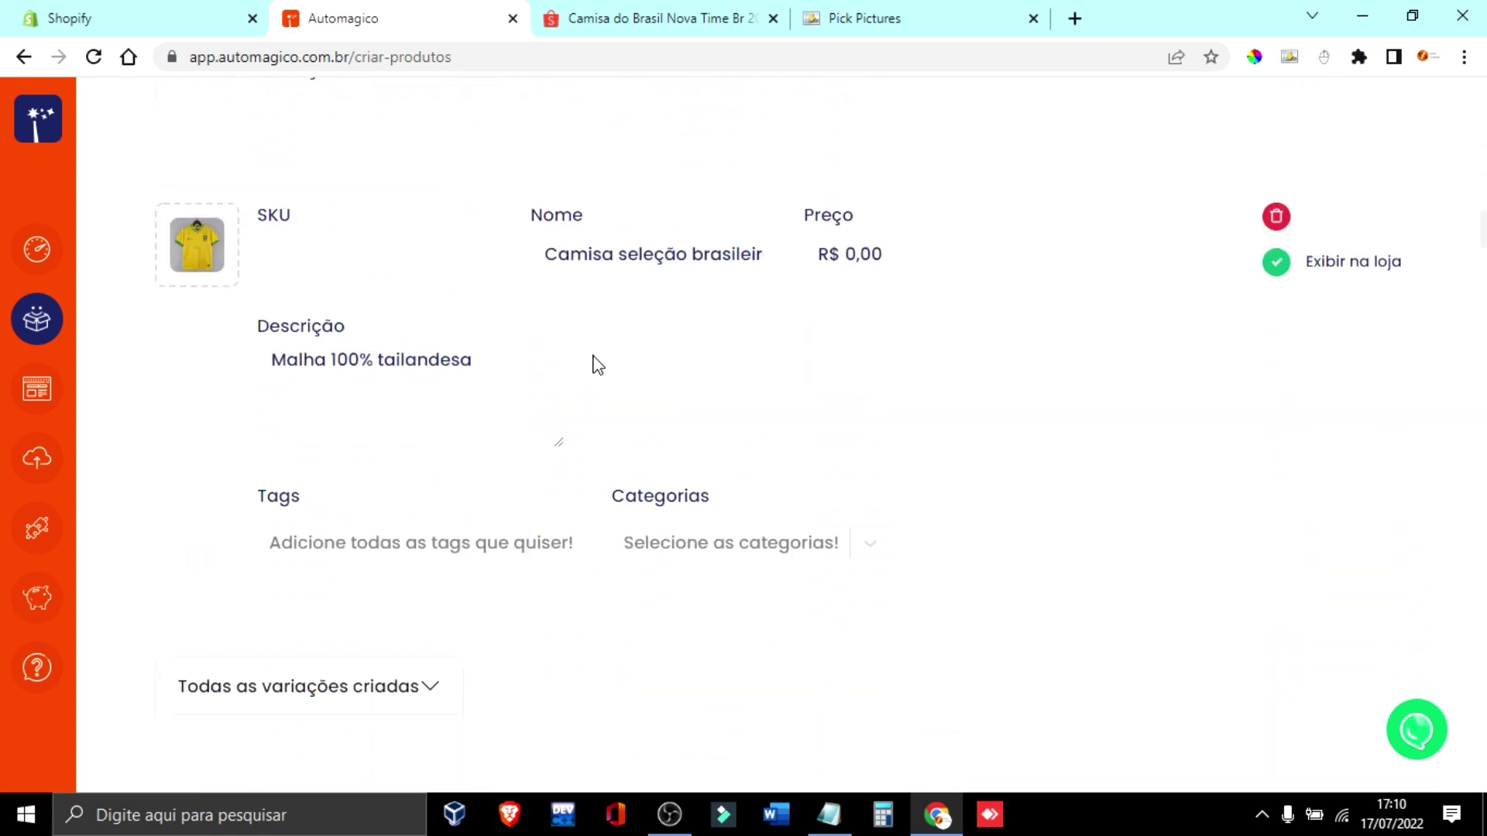
scroll(461, 348, "down", 8)
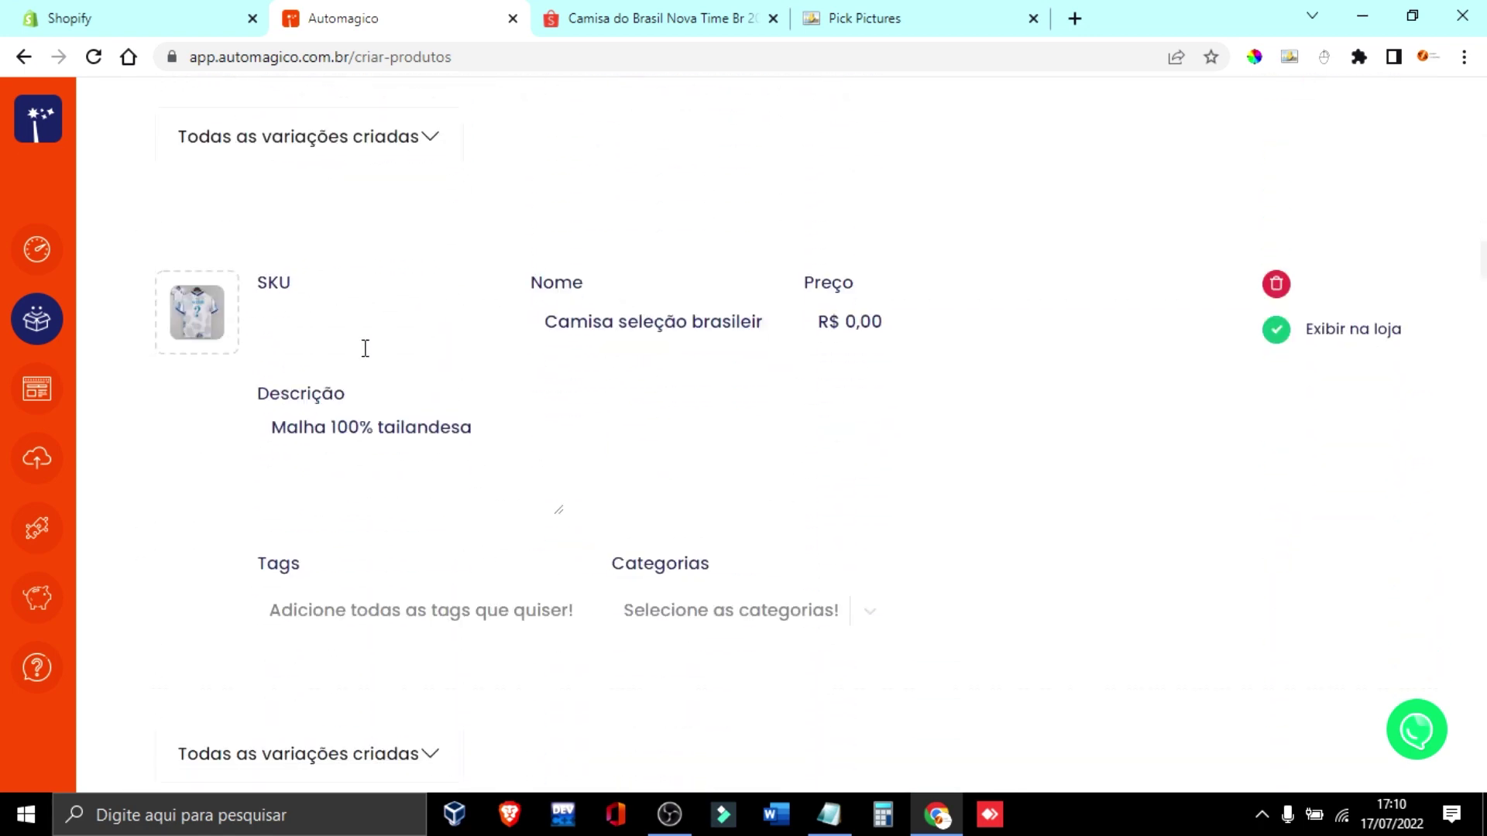
scroll(202, 356, "down", 8)
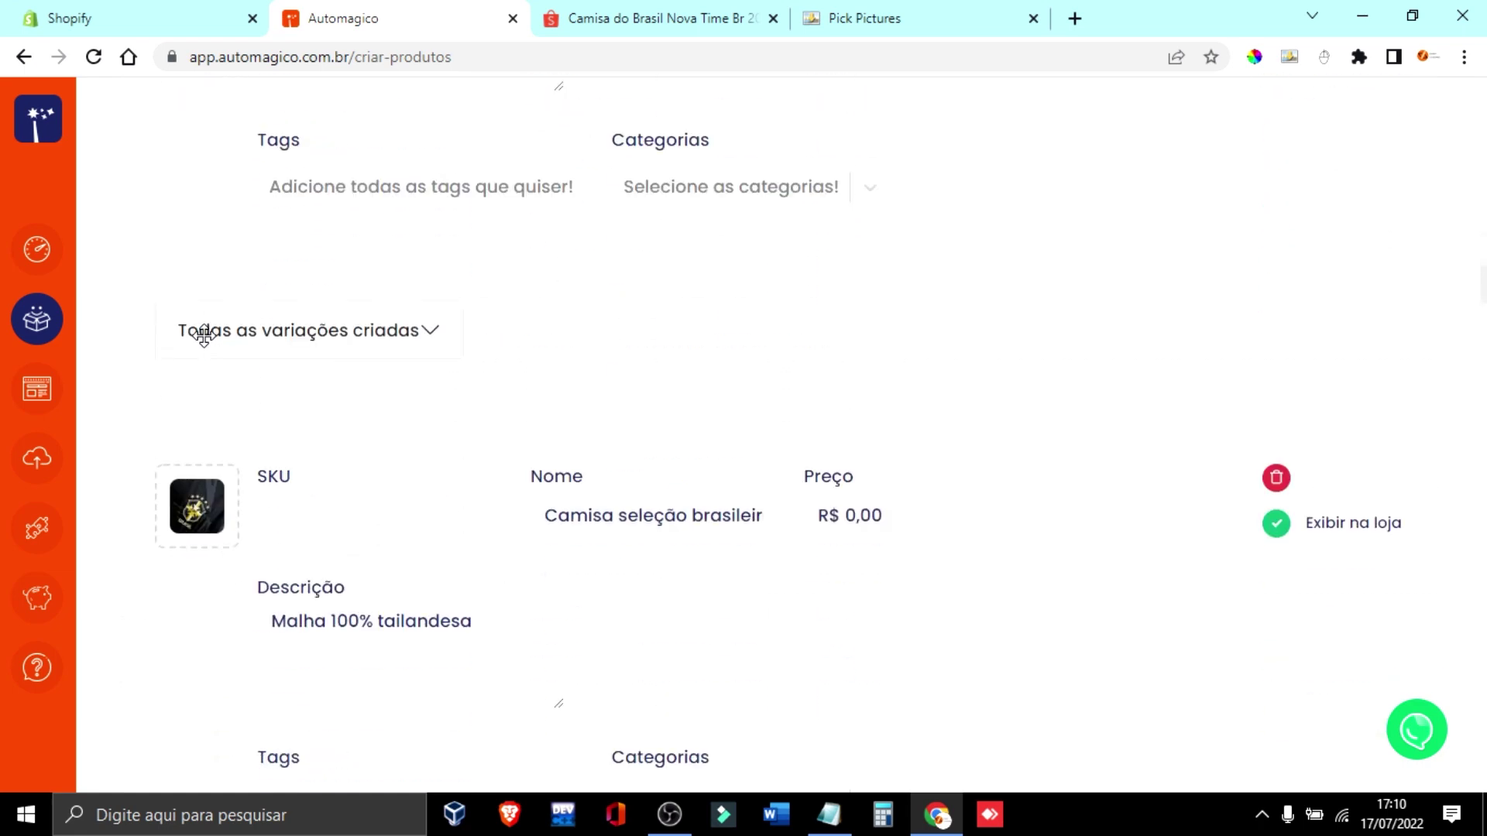
scroll(205, 360, "up", 1)
scroll(208, 356, "down", 4)
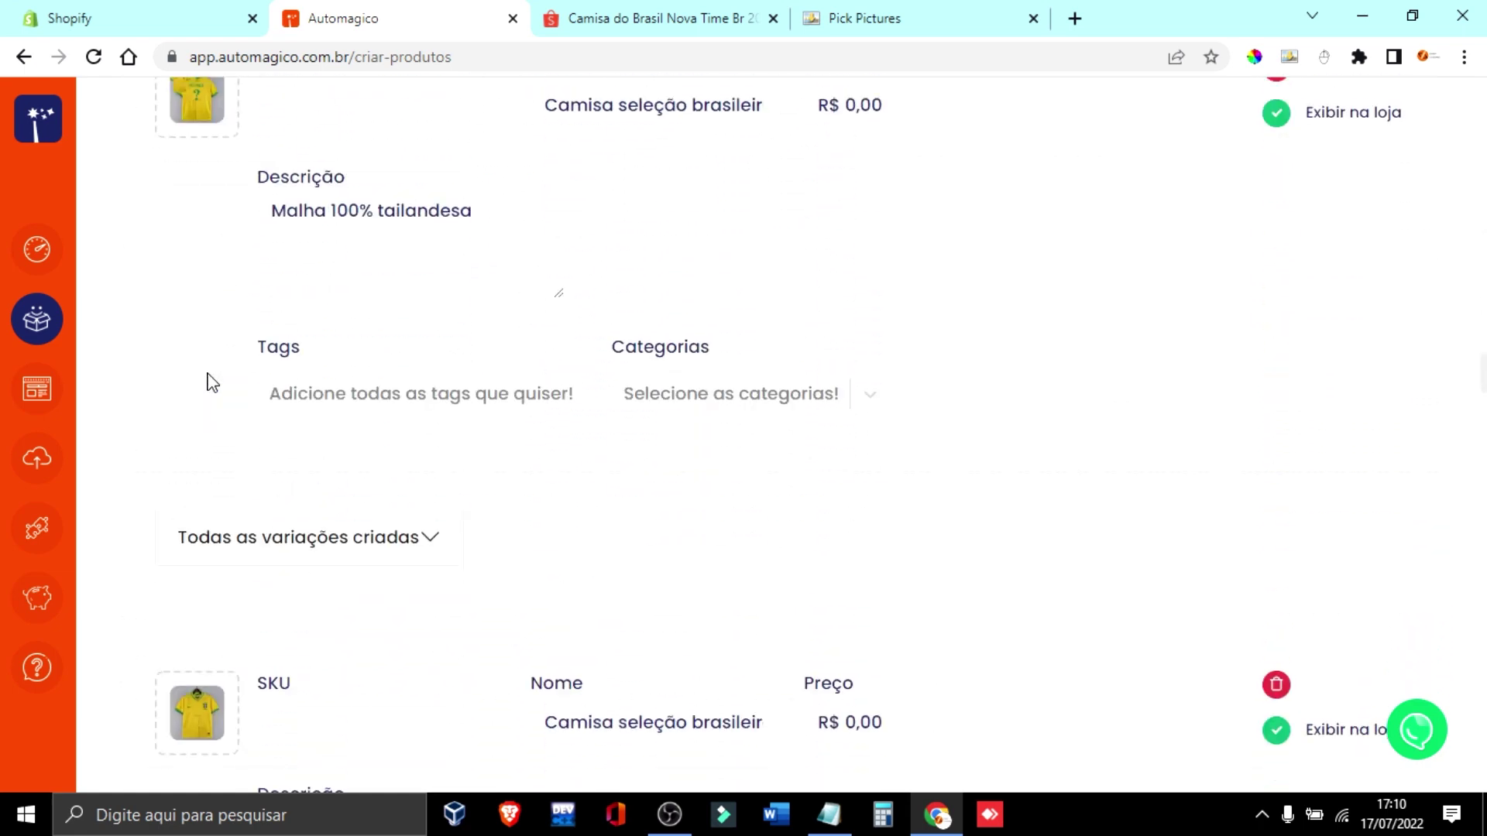
scroll(468, 627, "down", 5)
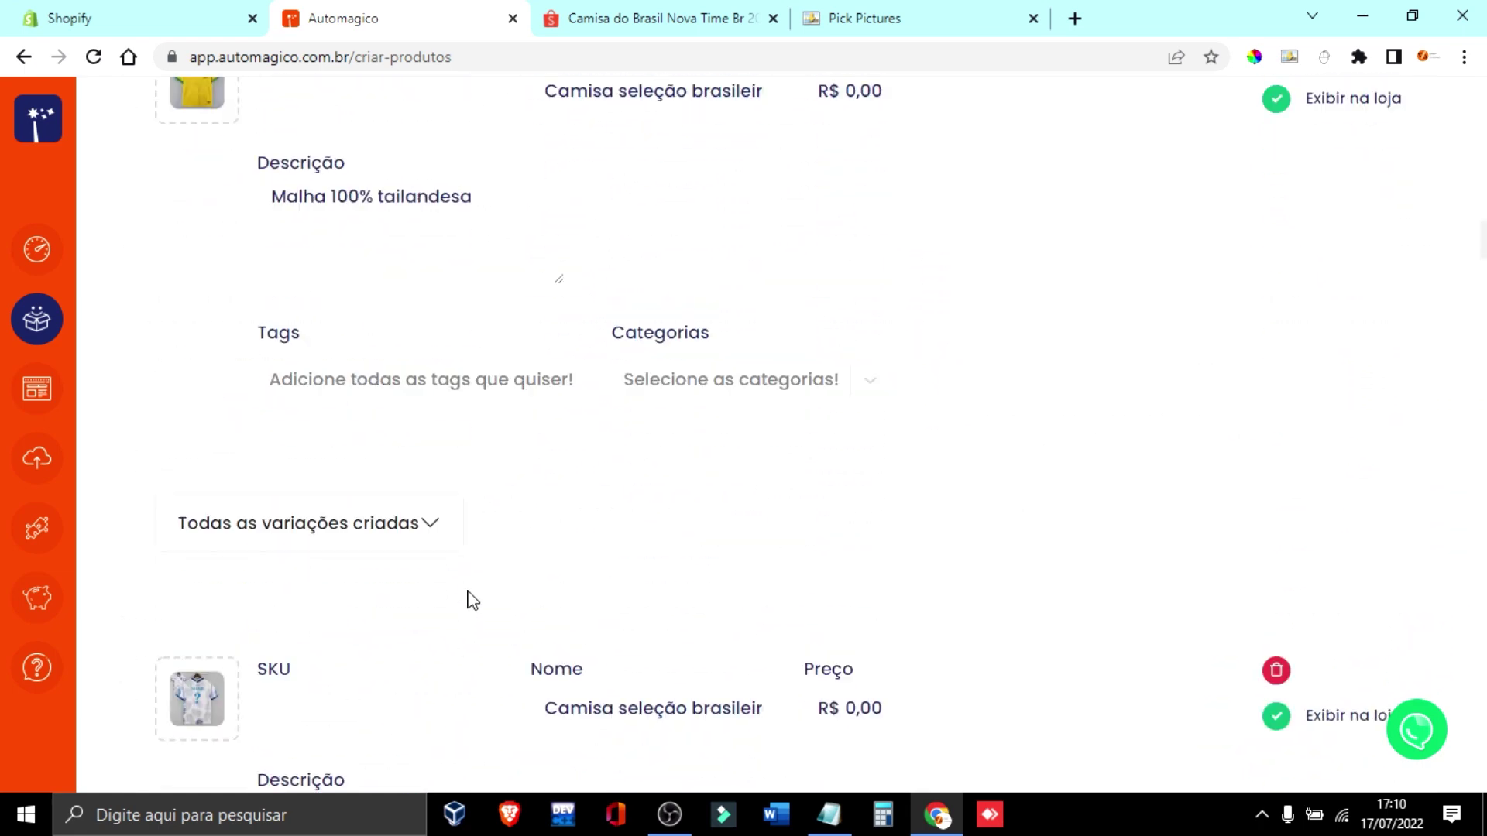
scroll(468, 600, "up", 15)
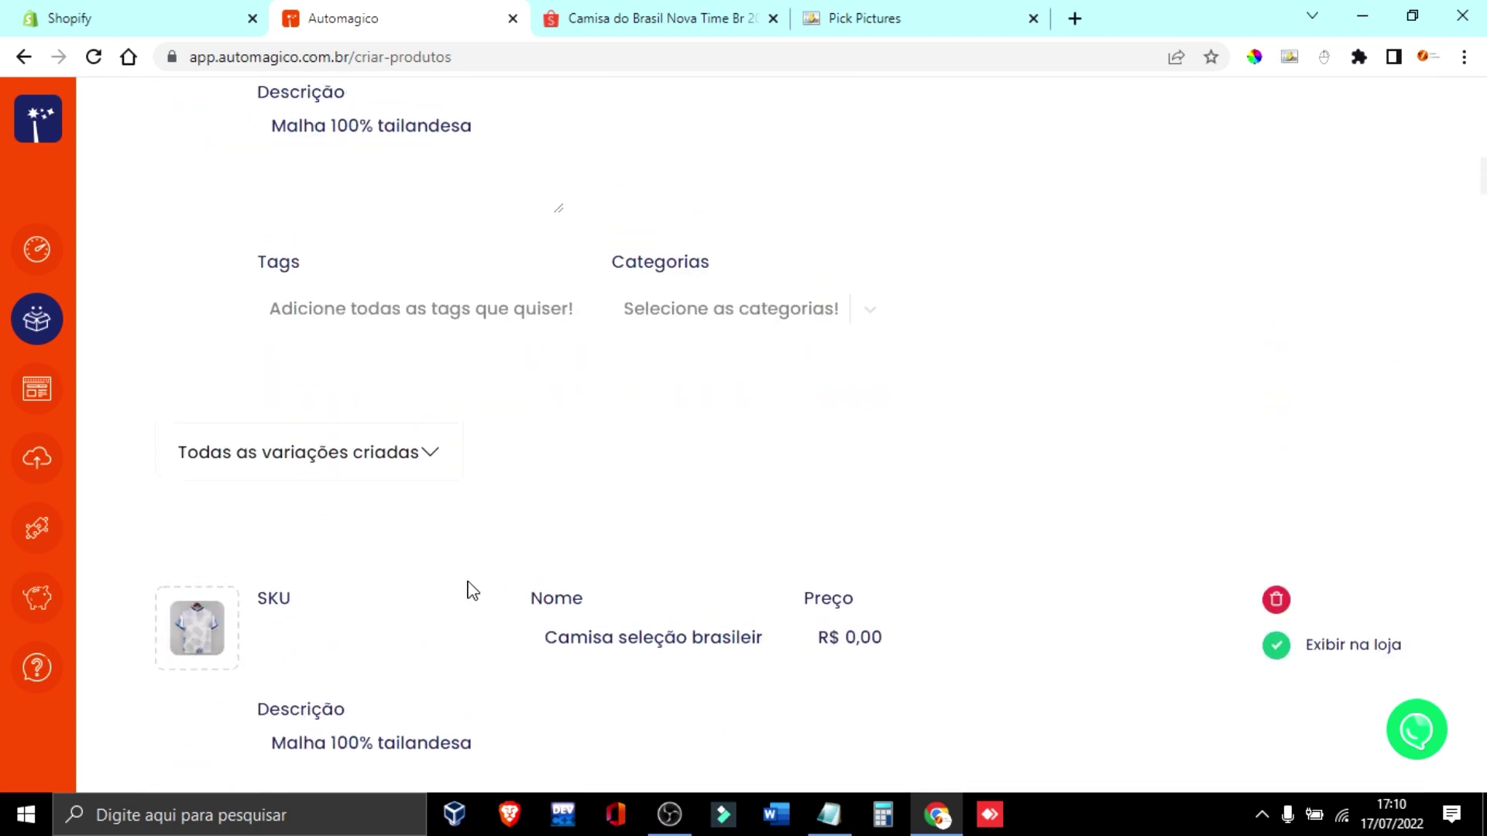
scroll(471, 591, "up", 2)
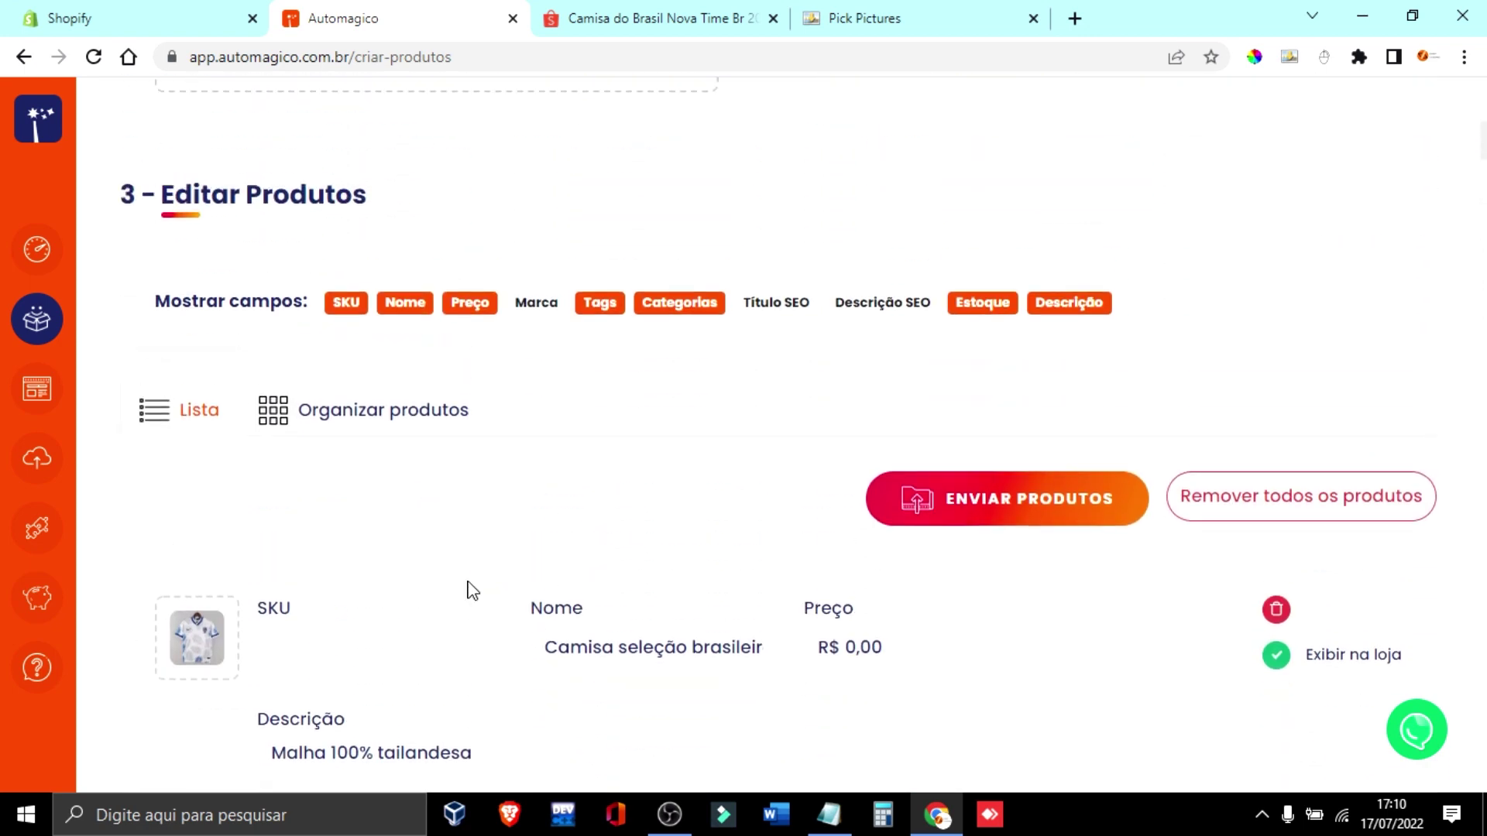
- Switch to the Organizar produtos view and gather all the white shirt images into Produto 1
left_click(363, 422)
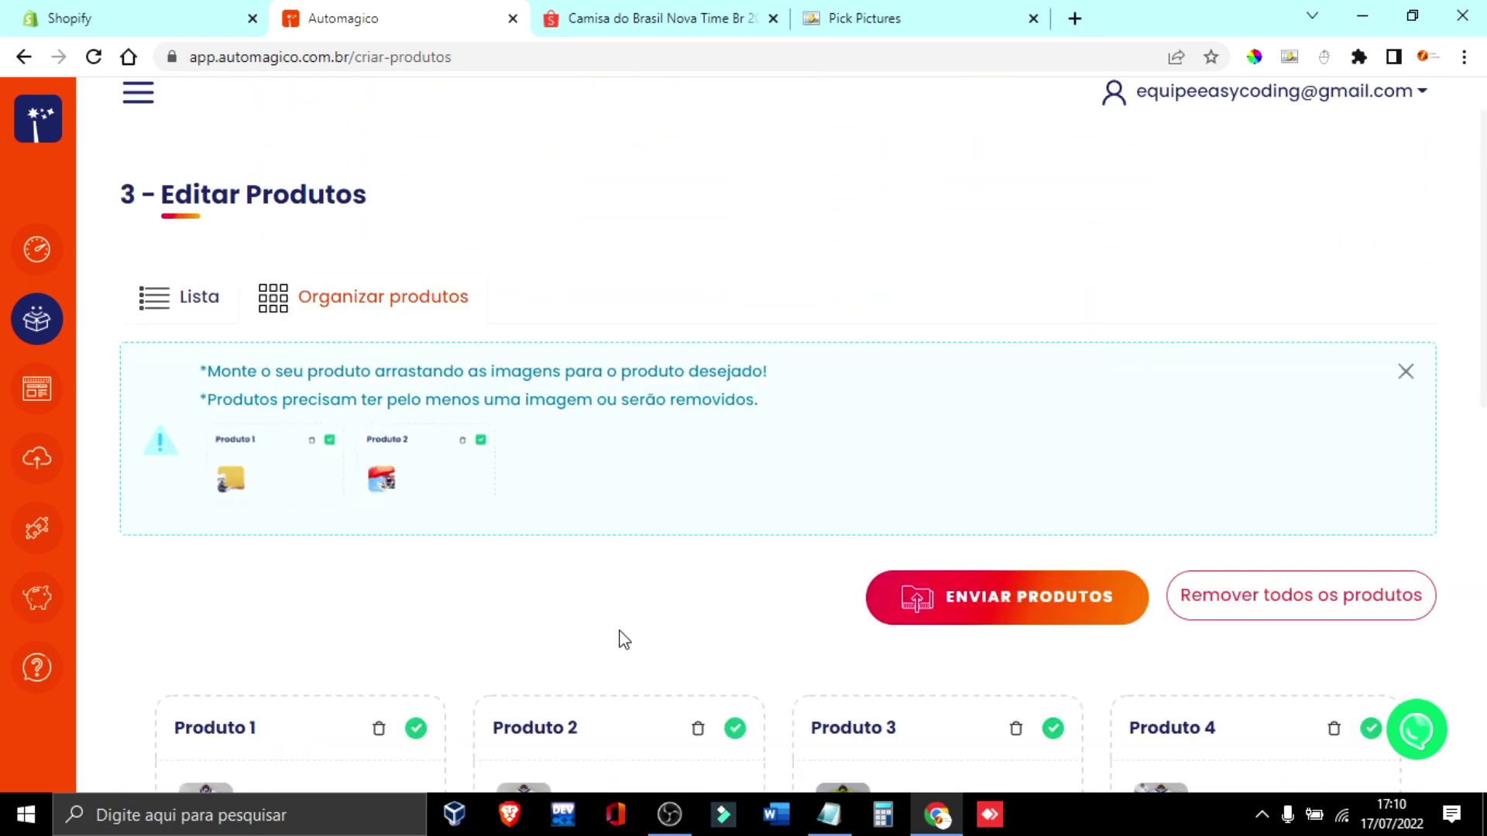
scroll(614, 620, "down", 6)
scroll(265, 322, "up", 2)
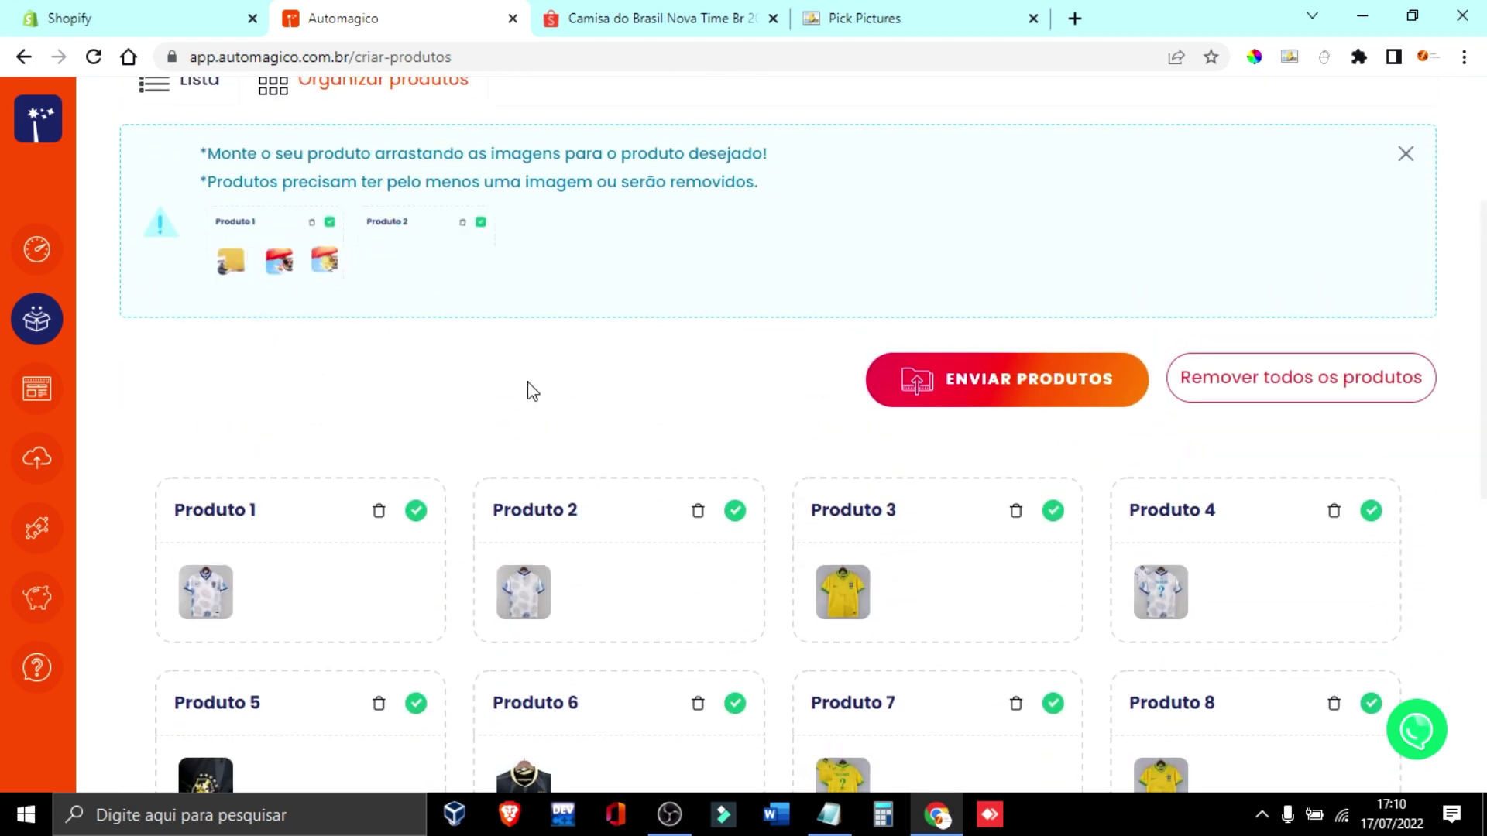
scroll(717, 476, "down", 1)
scroll(720, 479, "down", 3)
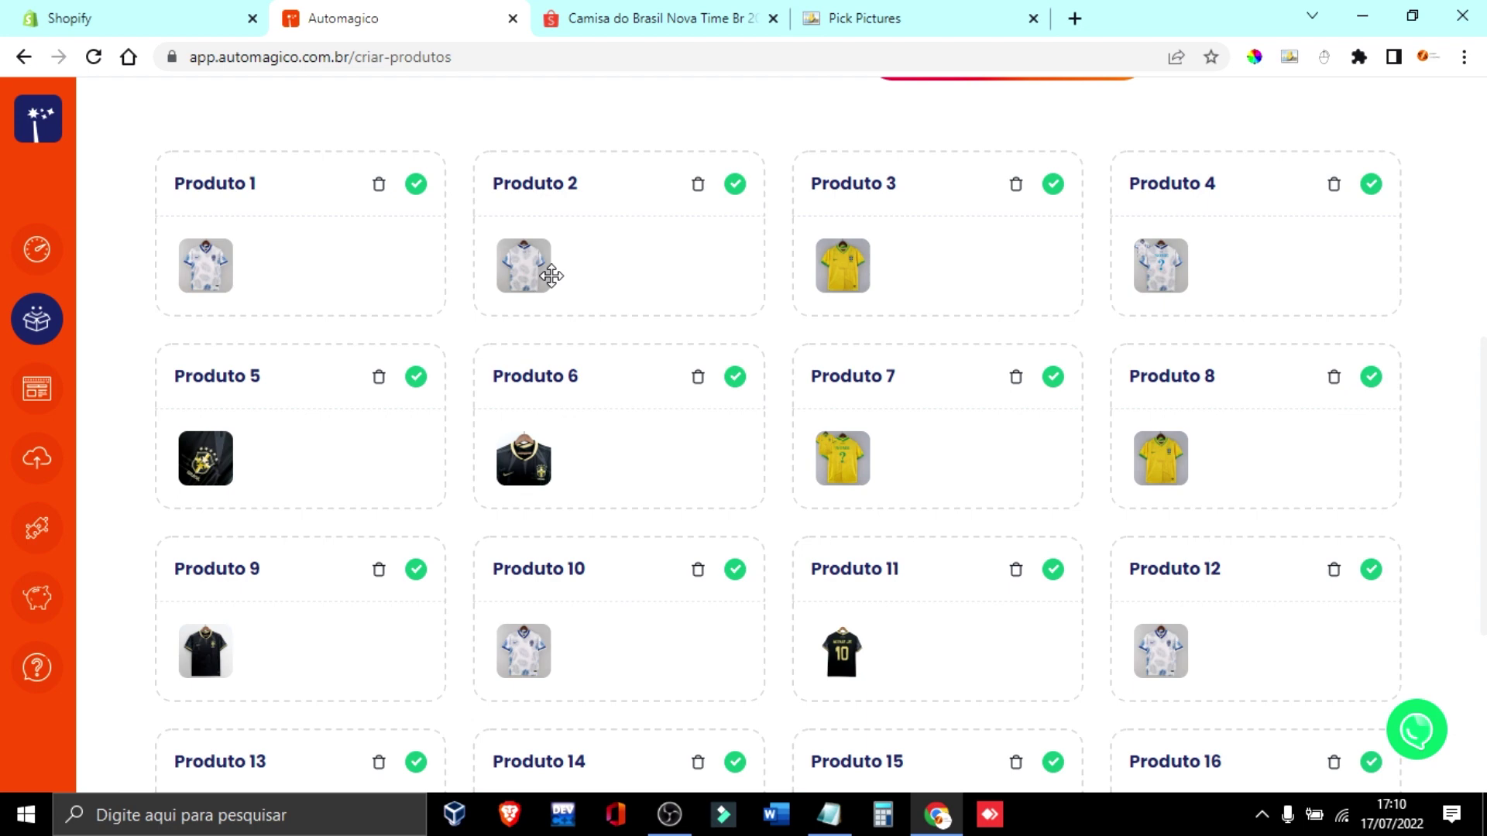
left_click_drag(525, 275, 322, 279)
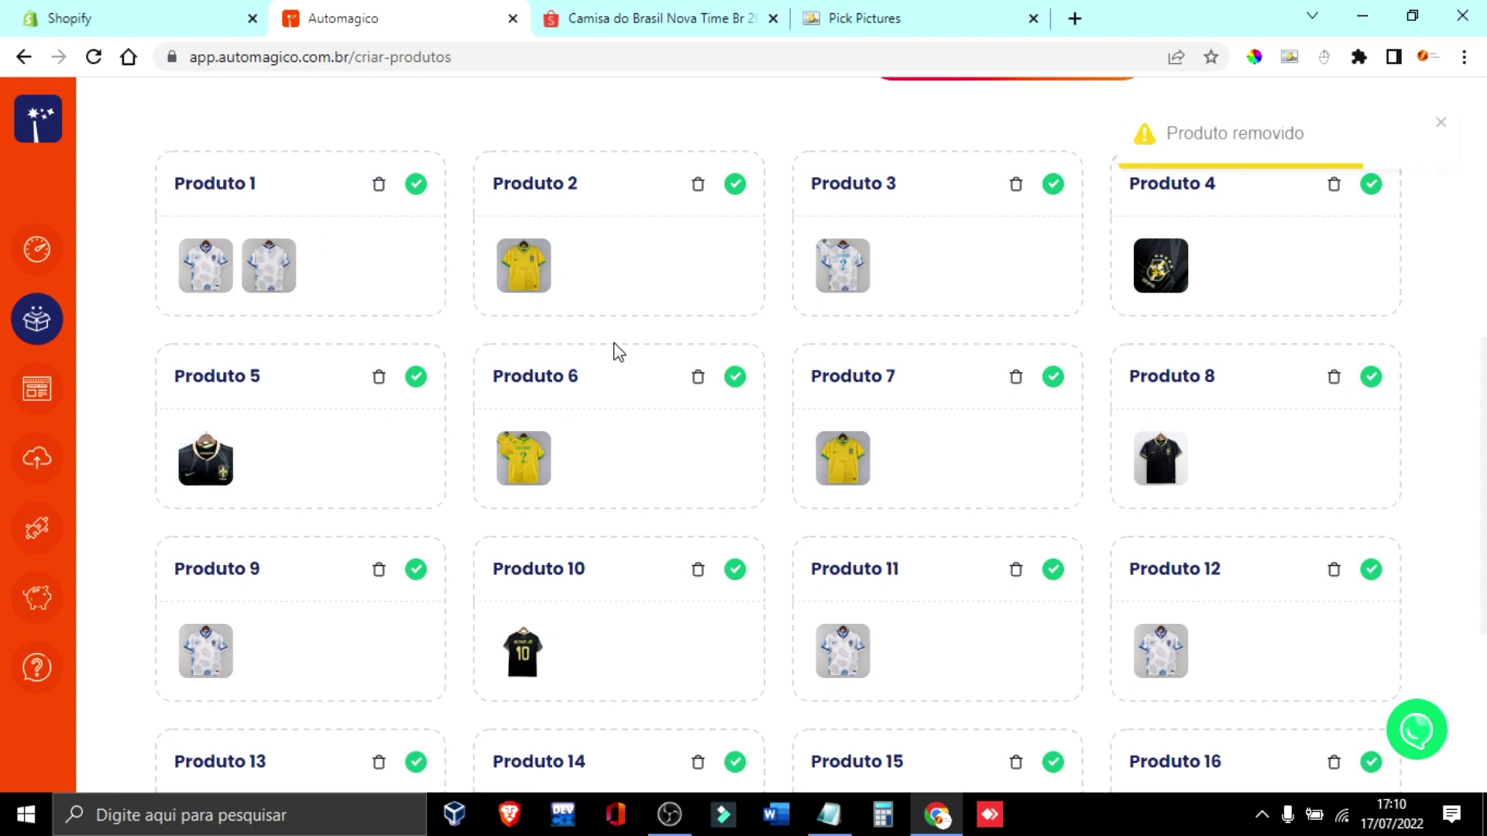
left_click_drag(860, 263, 401, 285)
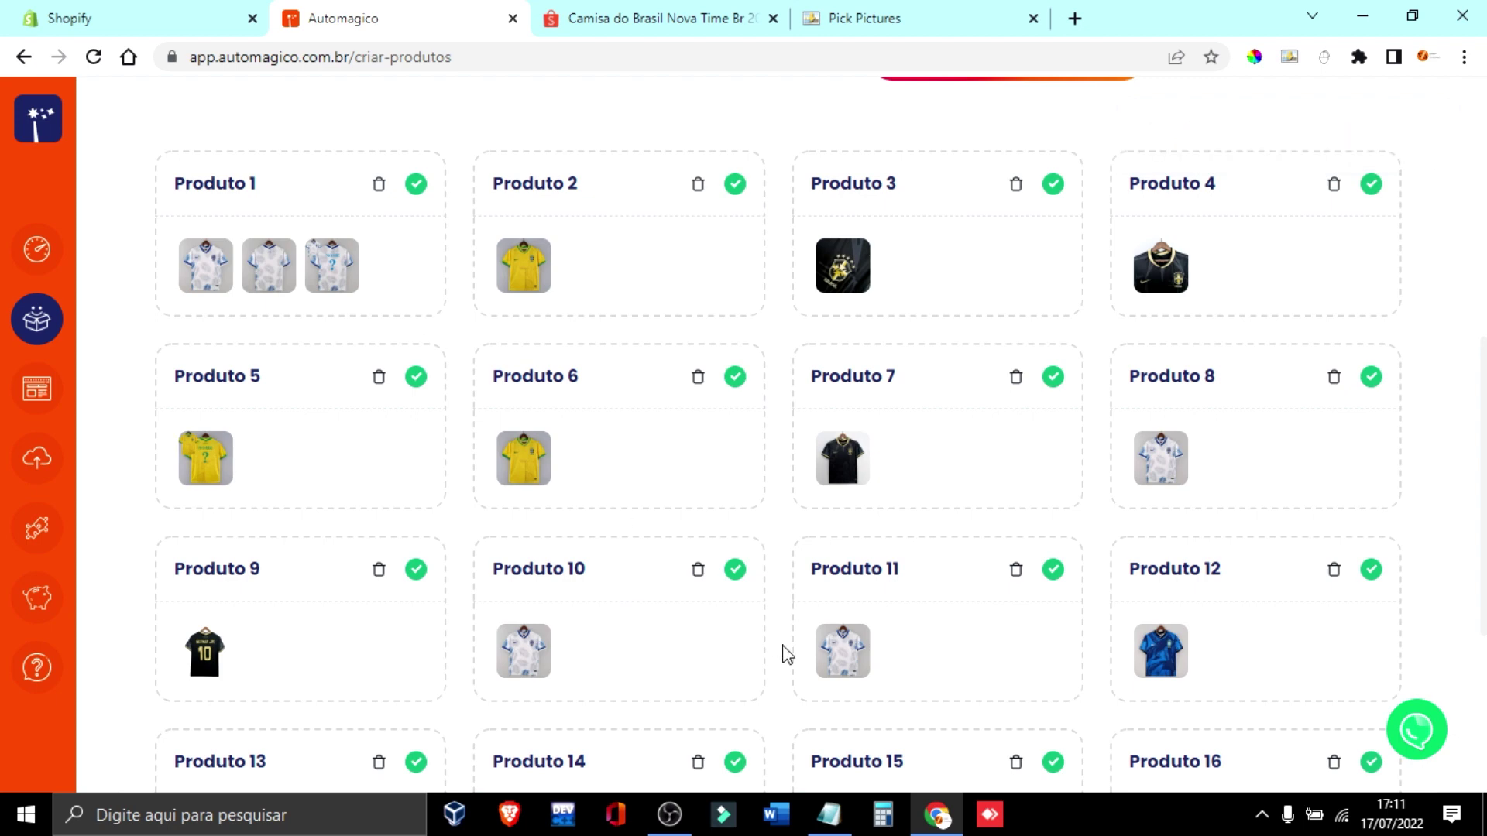
left_click_drag(844, 645, 429, 243)
left_click_drag(535, 659, 364, 255)
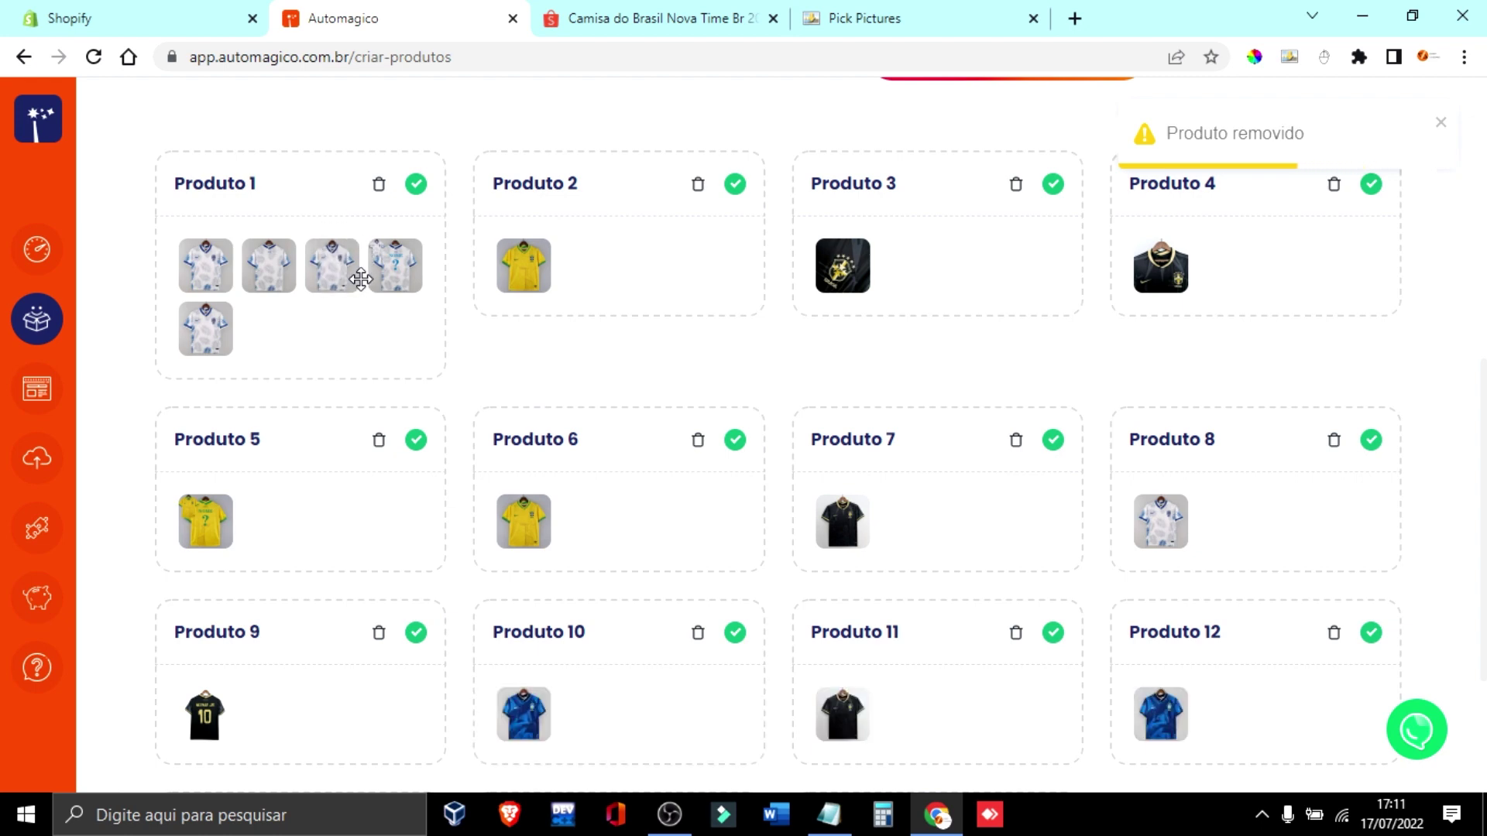
left_click_drag(1147, 550, 446, 468)
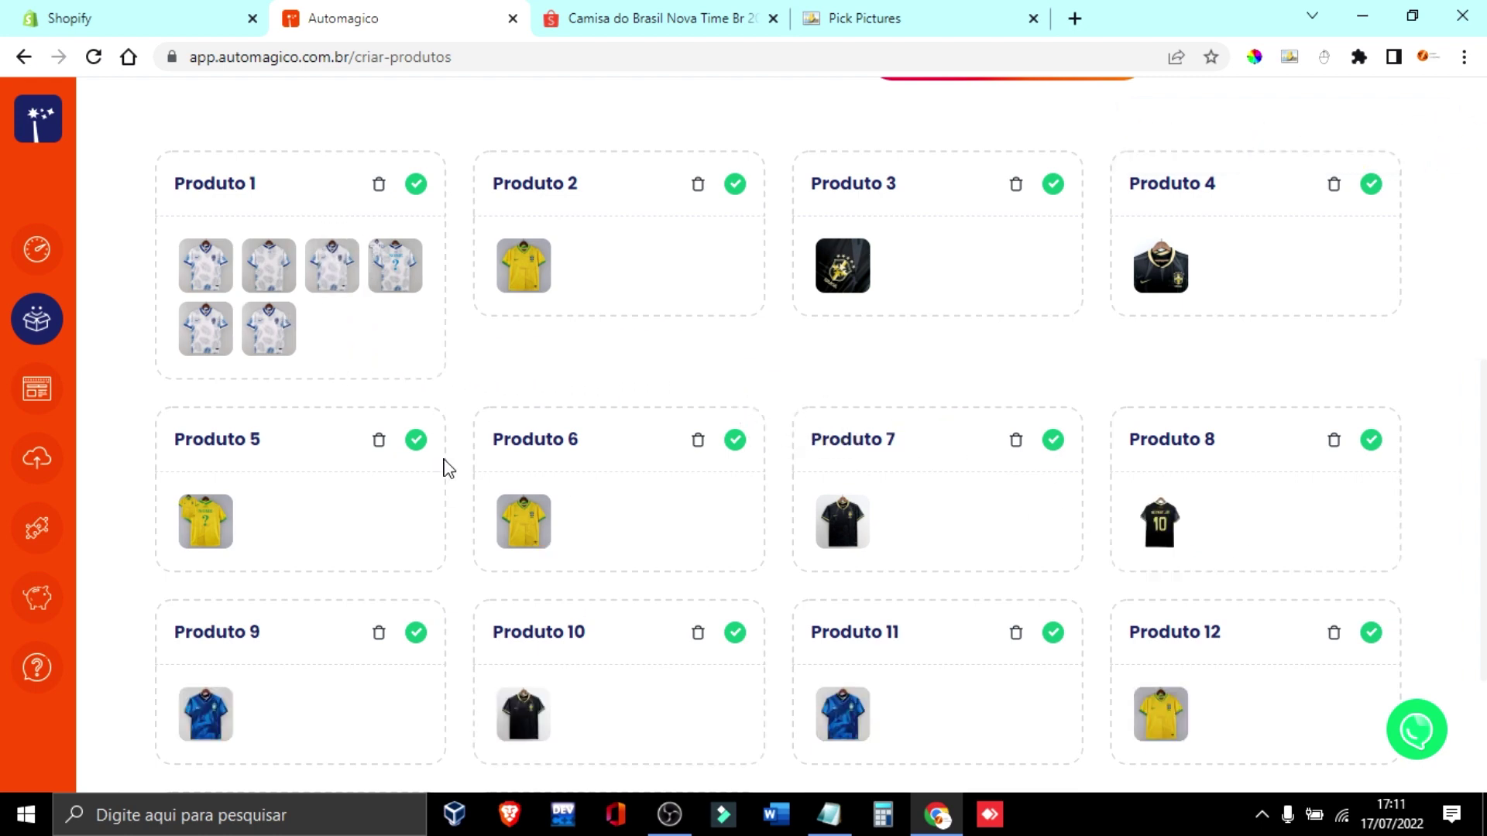
- Gather the yellow shirt images into Produto 2 and the black shirt images into Produto 3
left_click_drag(536, 519, 567, 243)
left_click_drag(1169, 728, 639, 259)
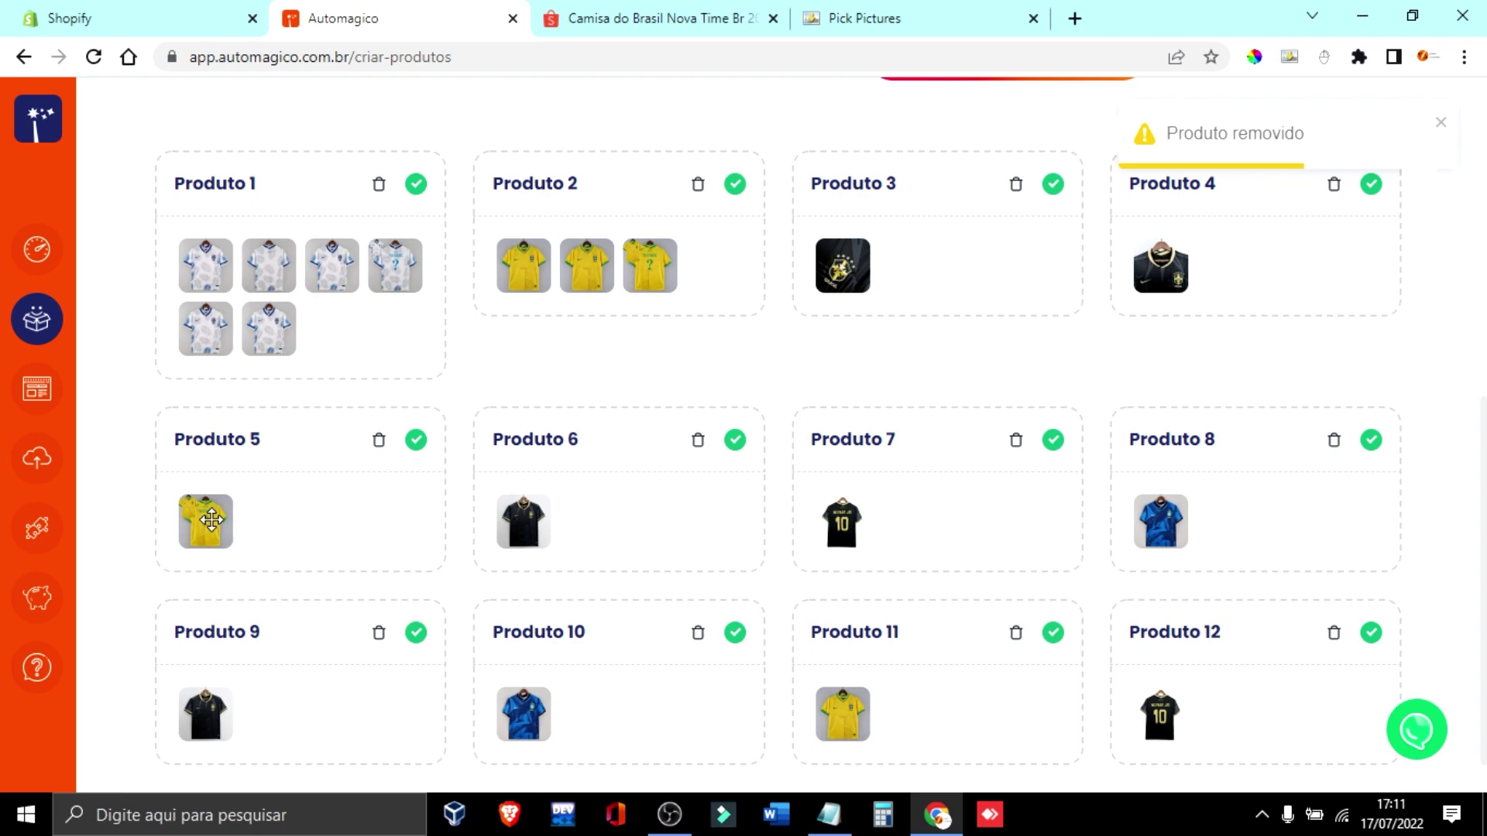
left_click_drag(205, 520, 677, 251)
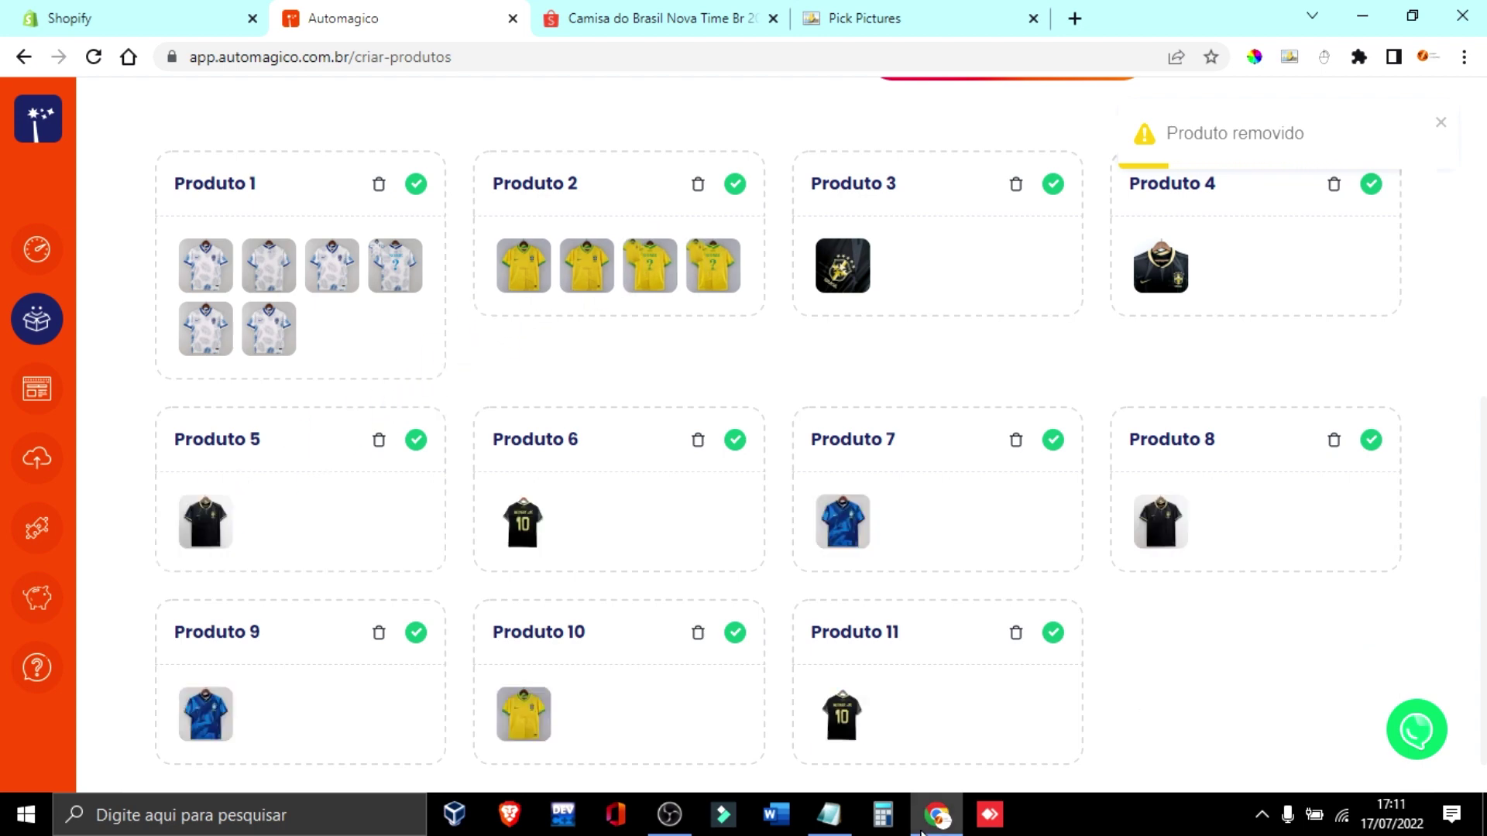
left_click_drag(541, 717, 543, 228)
left_click_drag(223, 531, 918, 338)
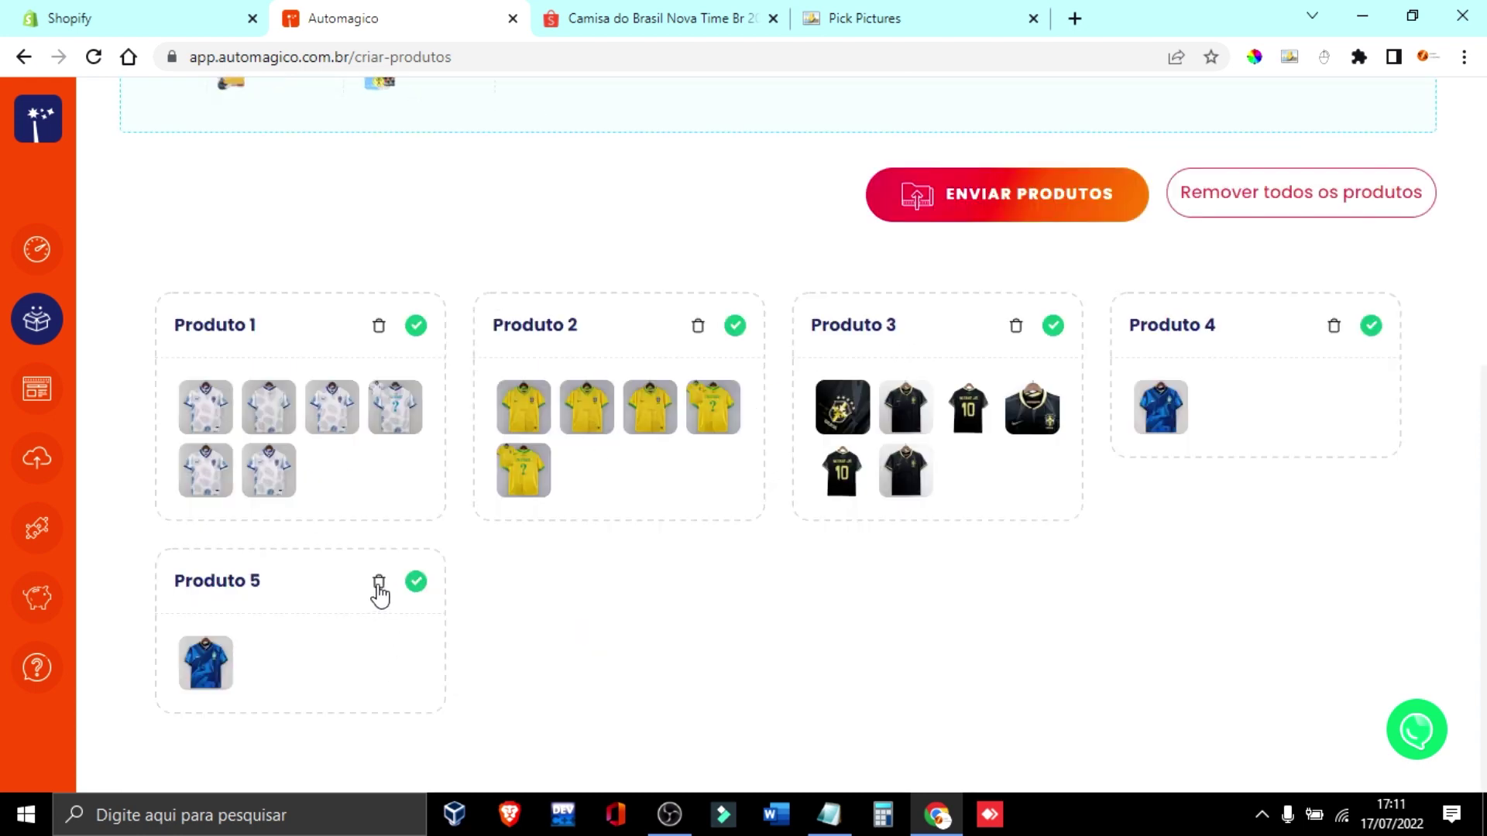
- Remove the two blue shirt products and send the remaining products to the store
left_click(379, 584)
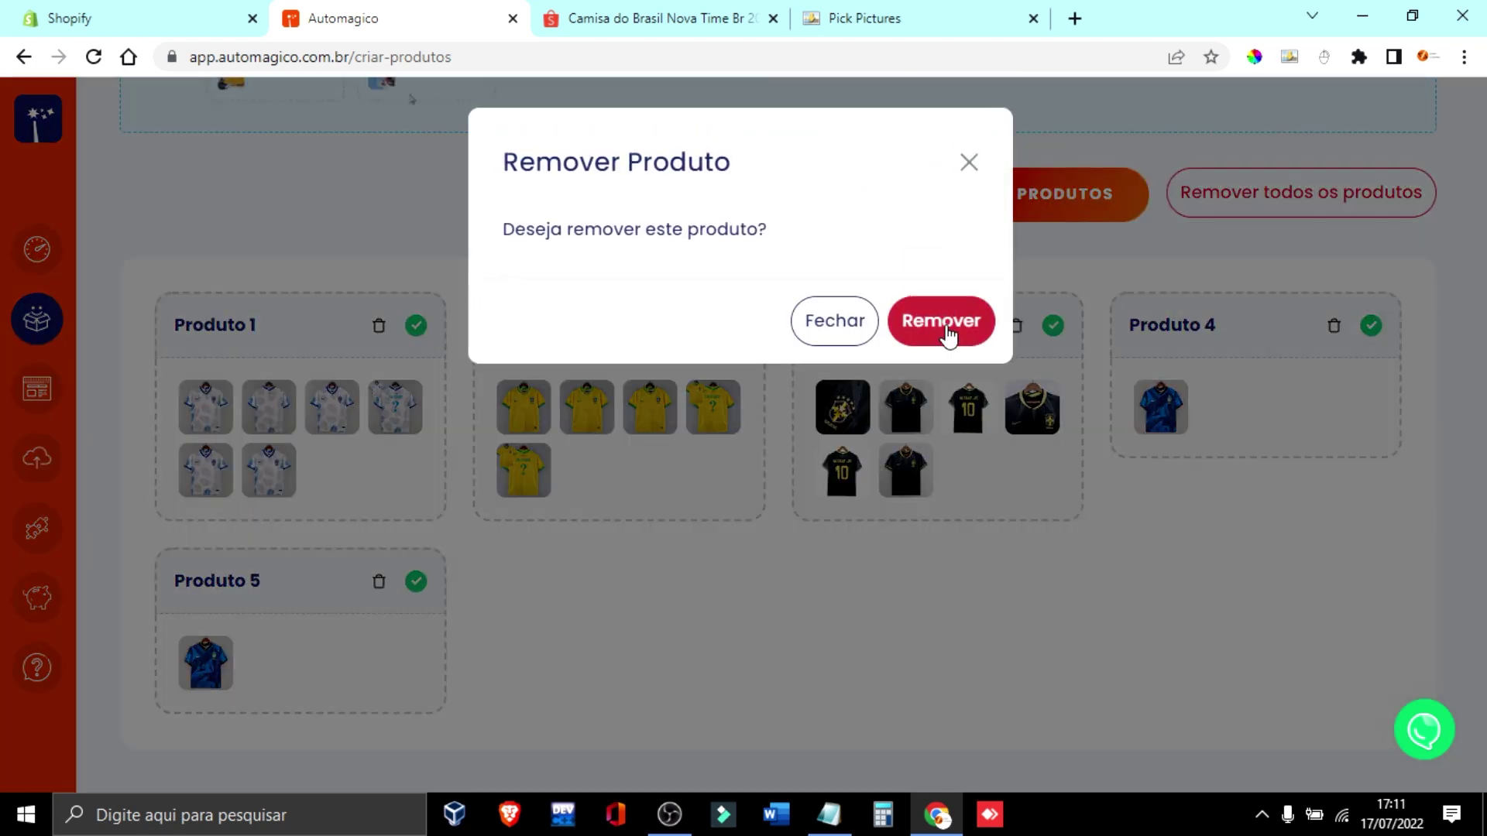
left_click(949, 335)
left_click(1335, 521)
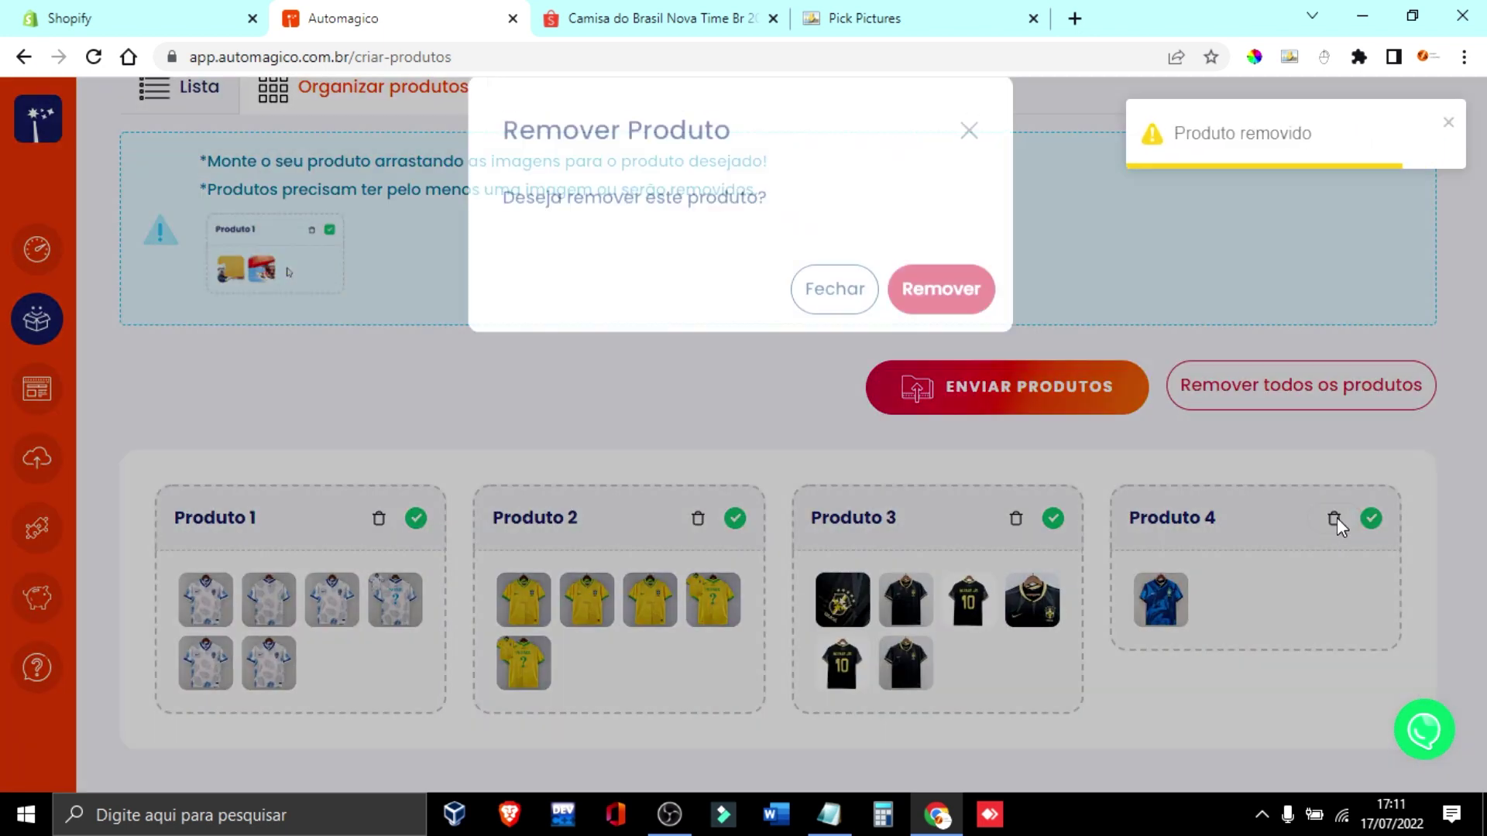
left_click(940, 325)
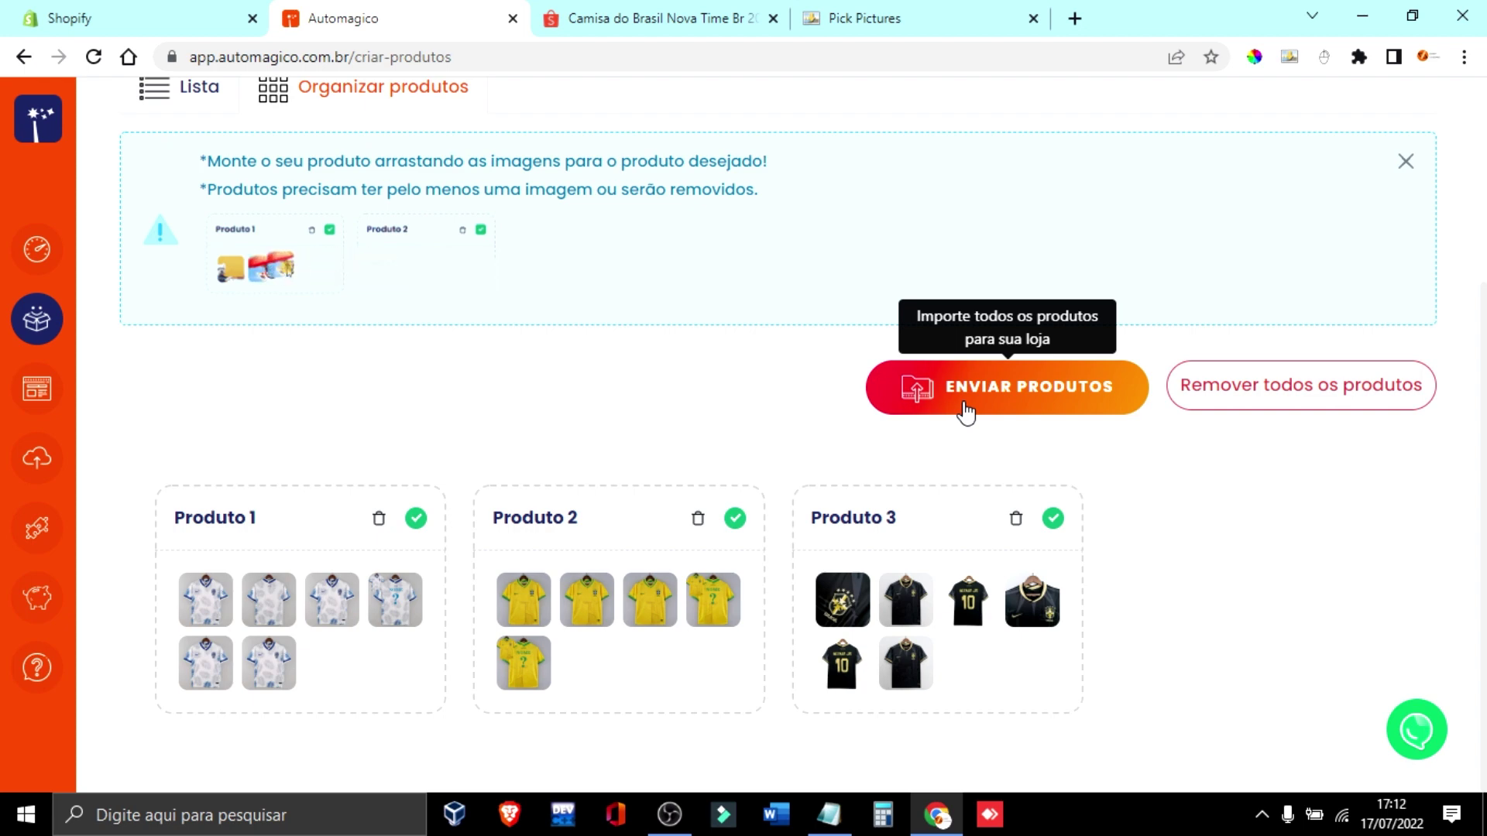
left_click(965, 411)
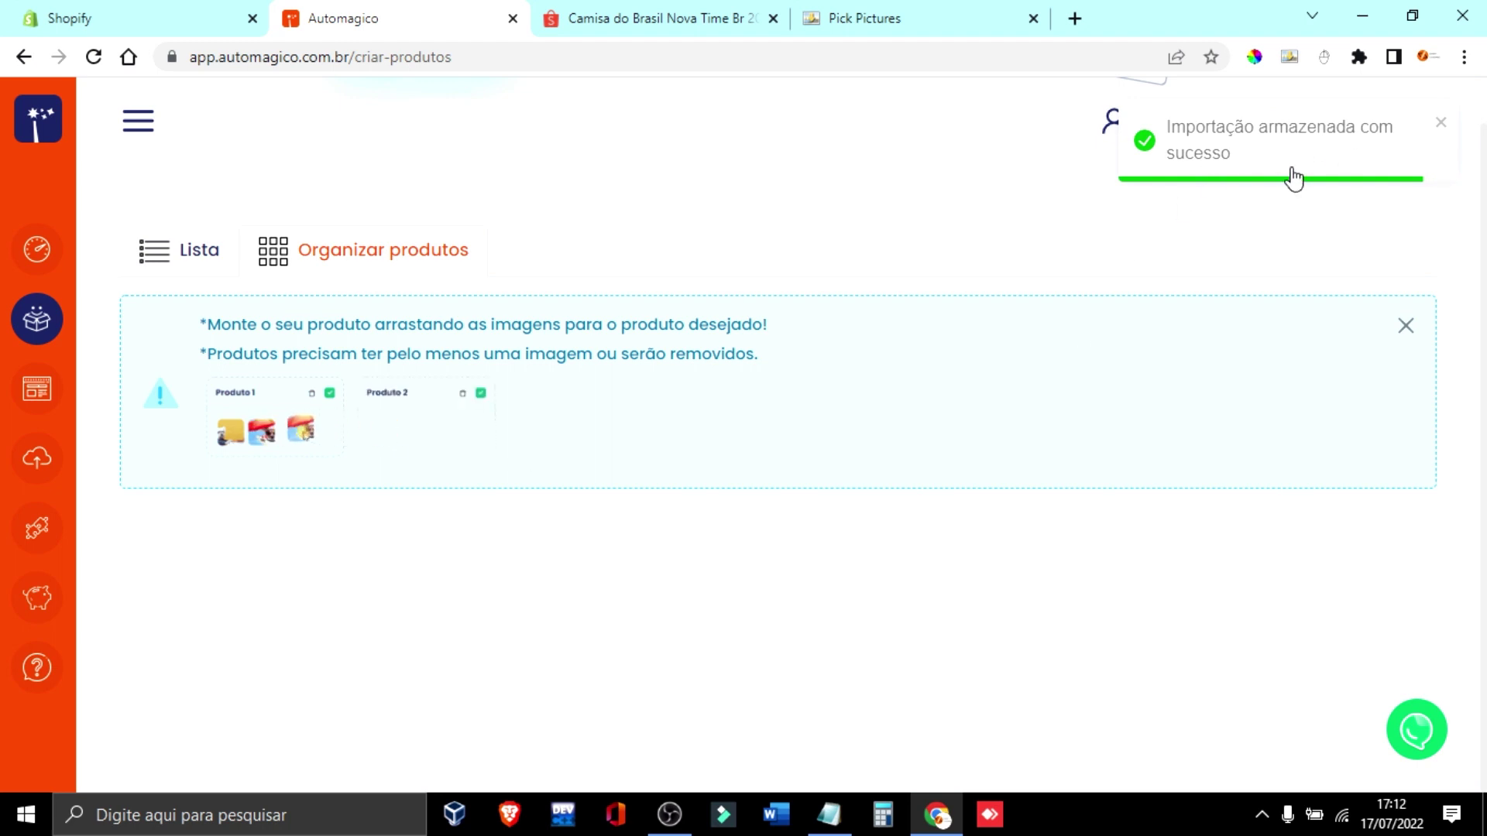
- Switch to Shopify, refresh the store's product list and open the white Camisa seleção brasileira product to check its details
left_click(11, 14)
left_click(116, 301)
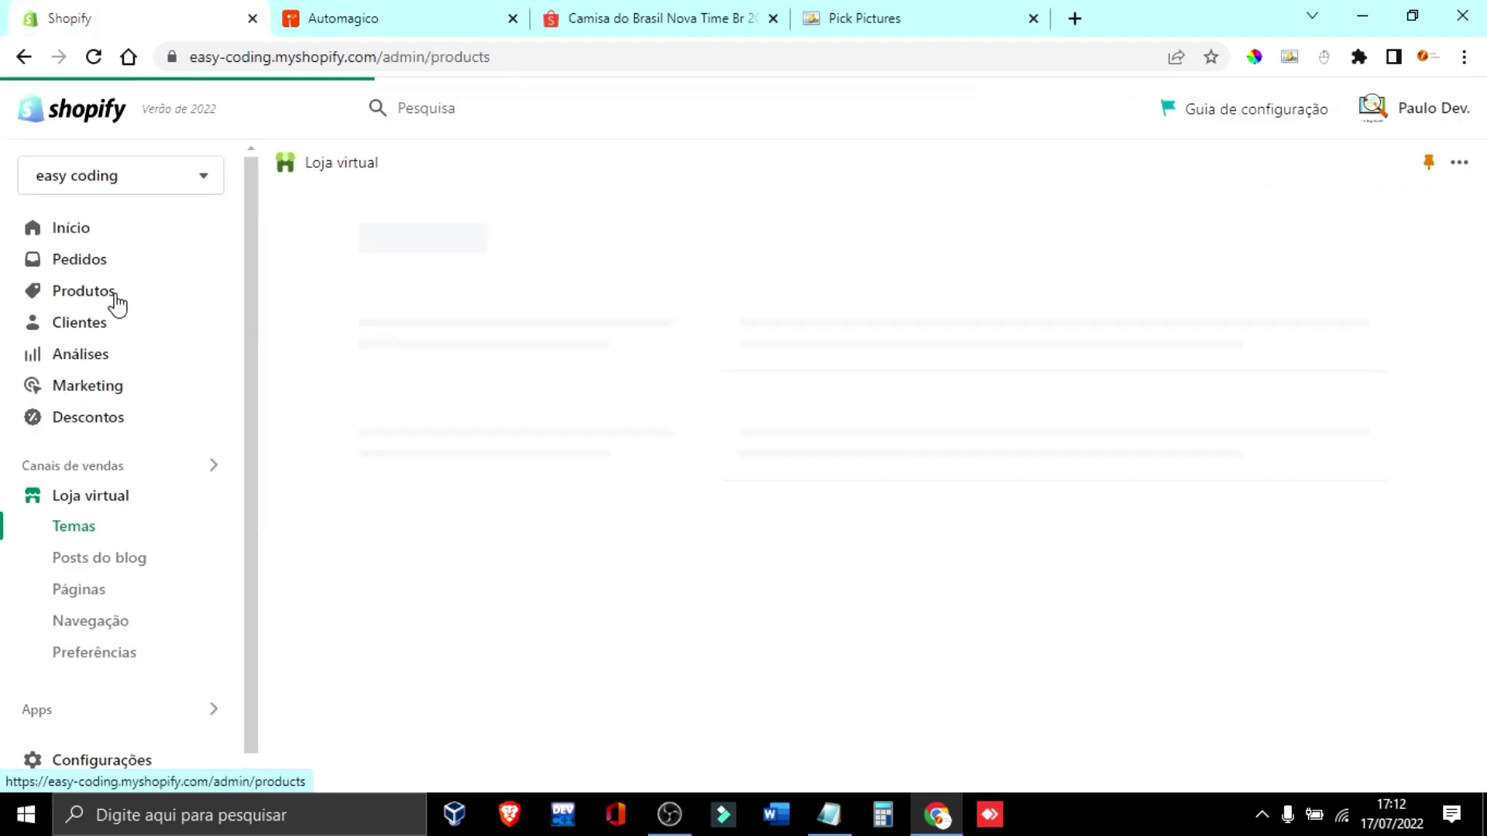
scroll(592, 496, "down", 2)
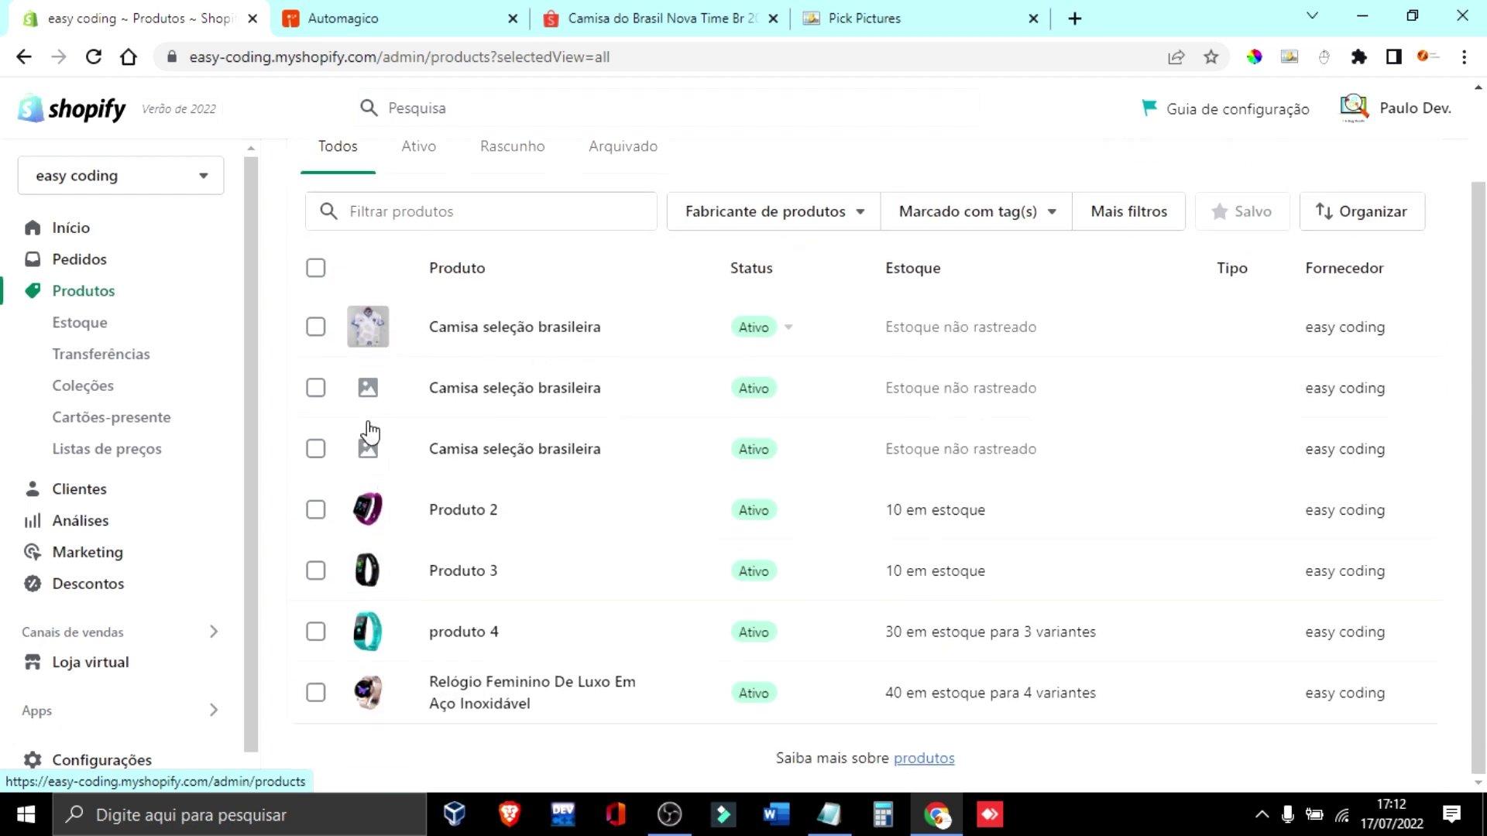
left_click(93, 57)
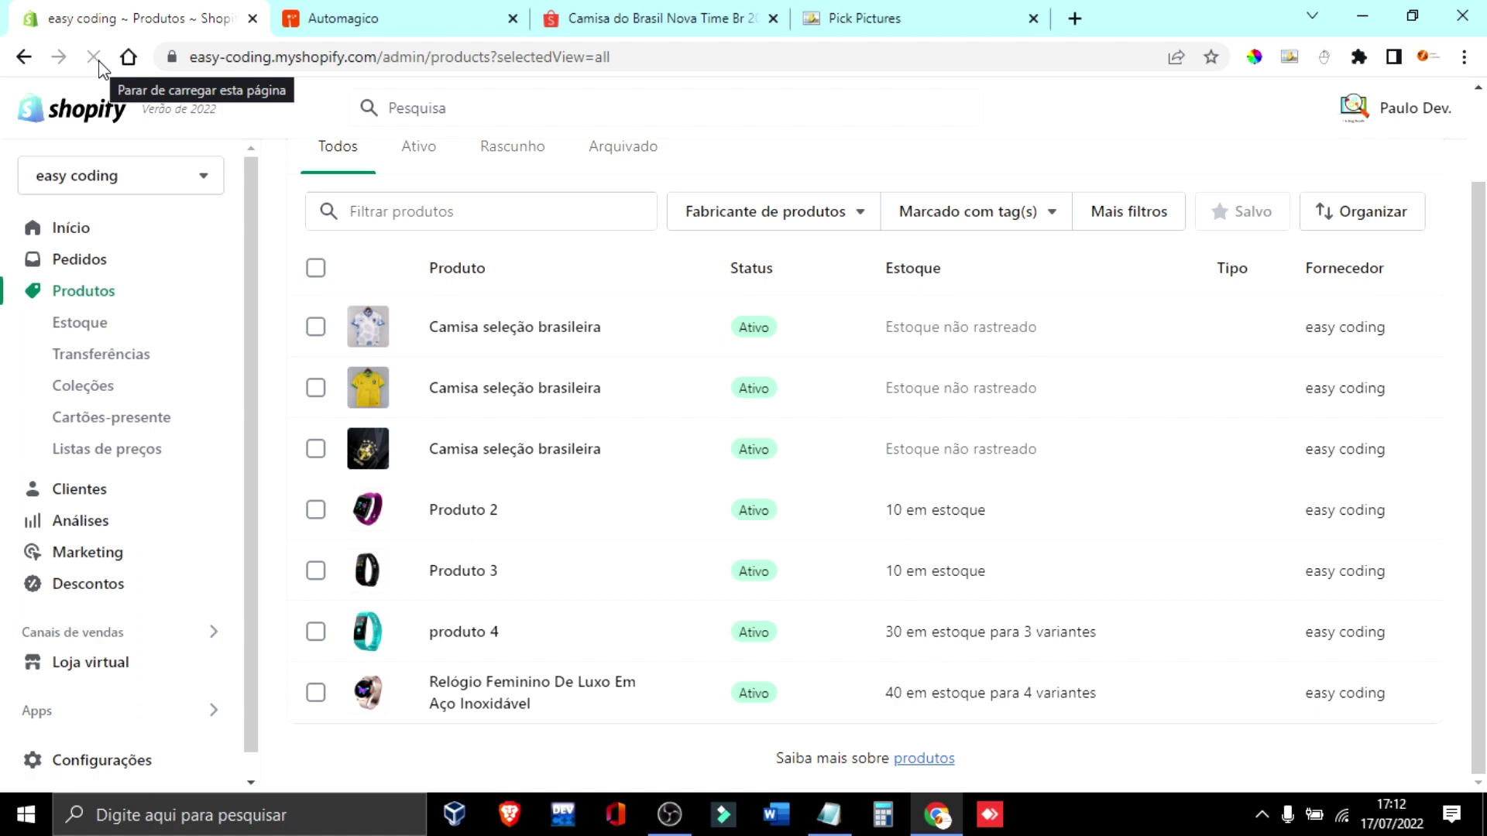
left_click(479, 349)
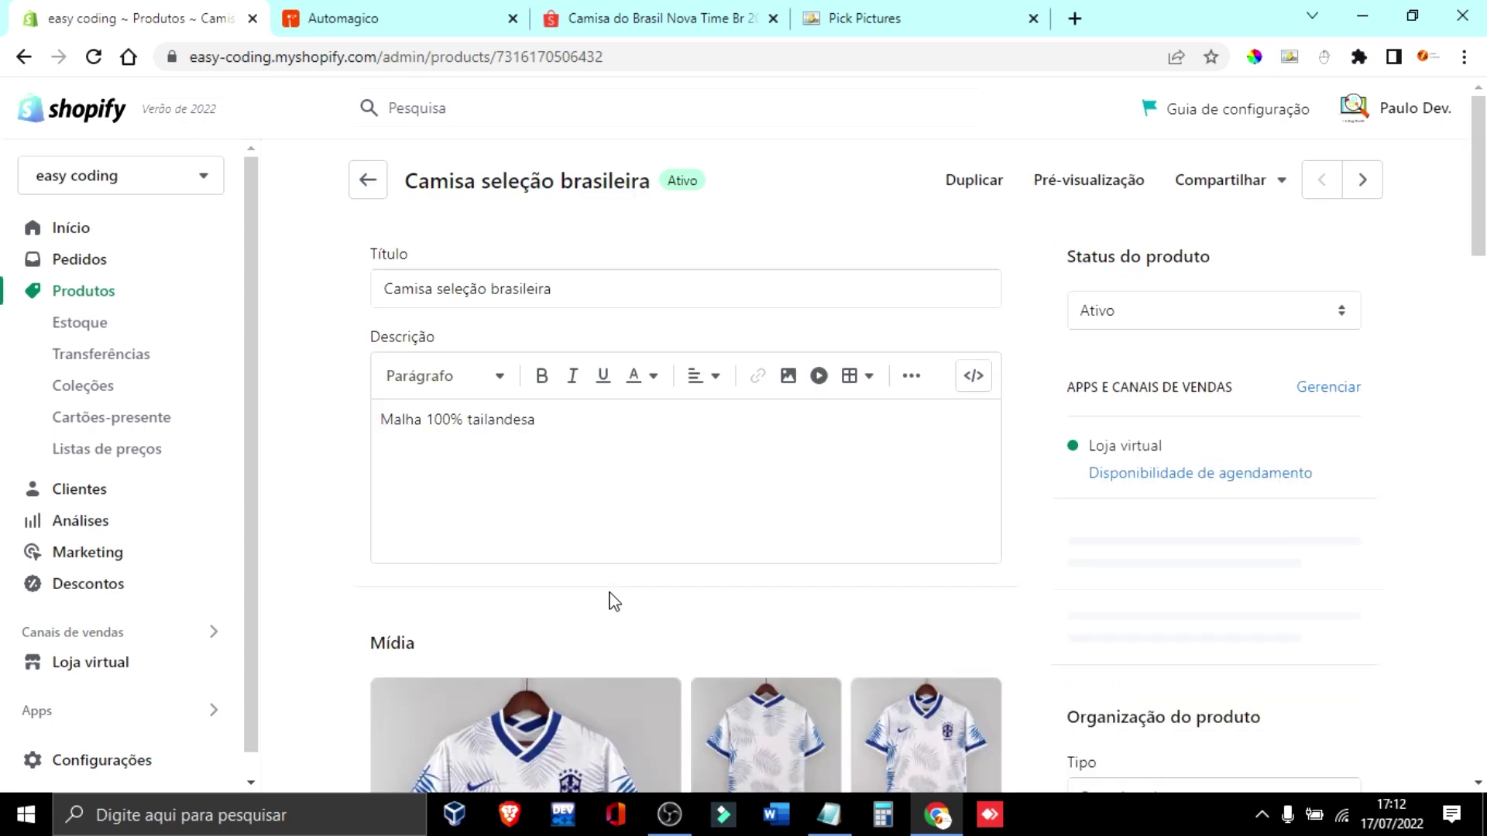
- Review the white shirt product's images, collection choices, price, stock, shipping, options and search preview
scroll(653, 617, "down", 7)
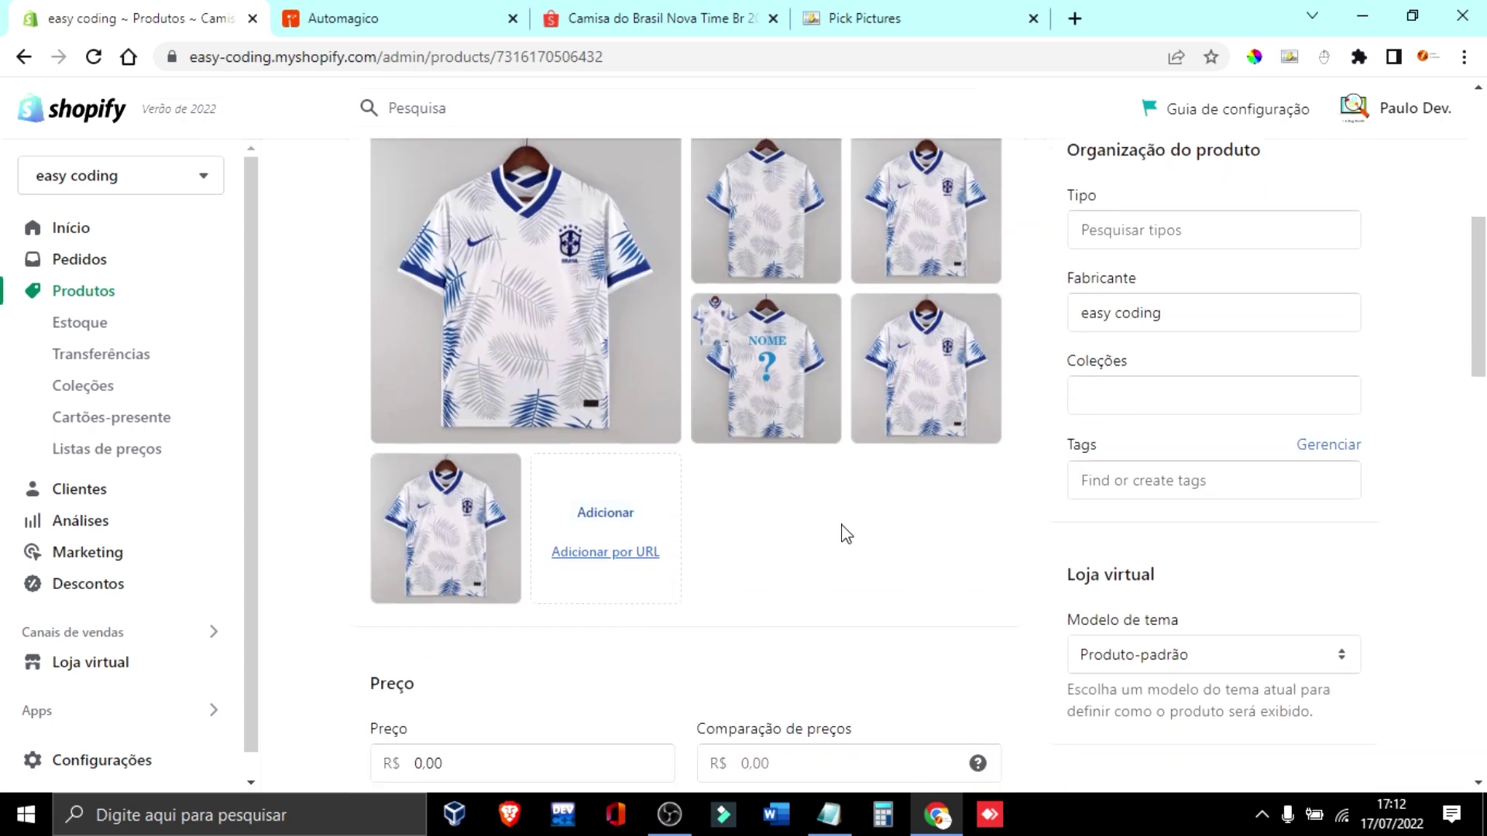
scroll(846, 535, "down", 3)
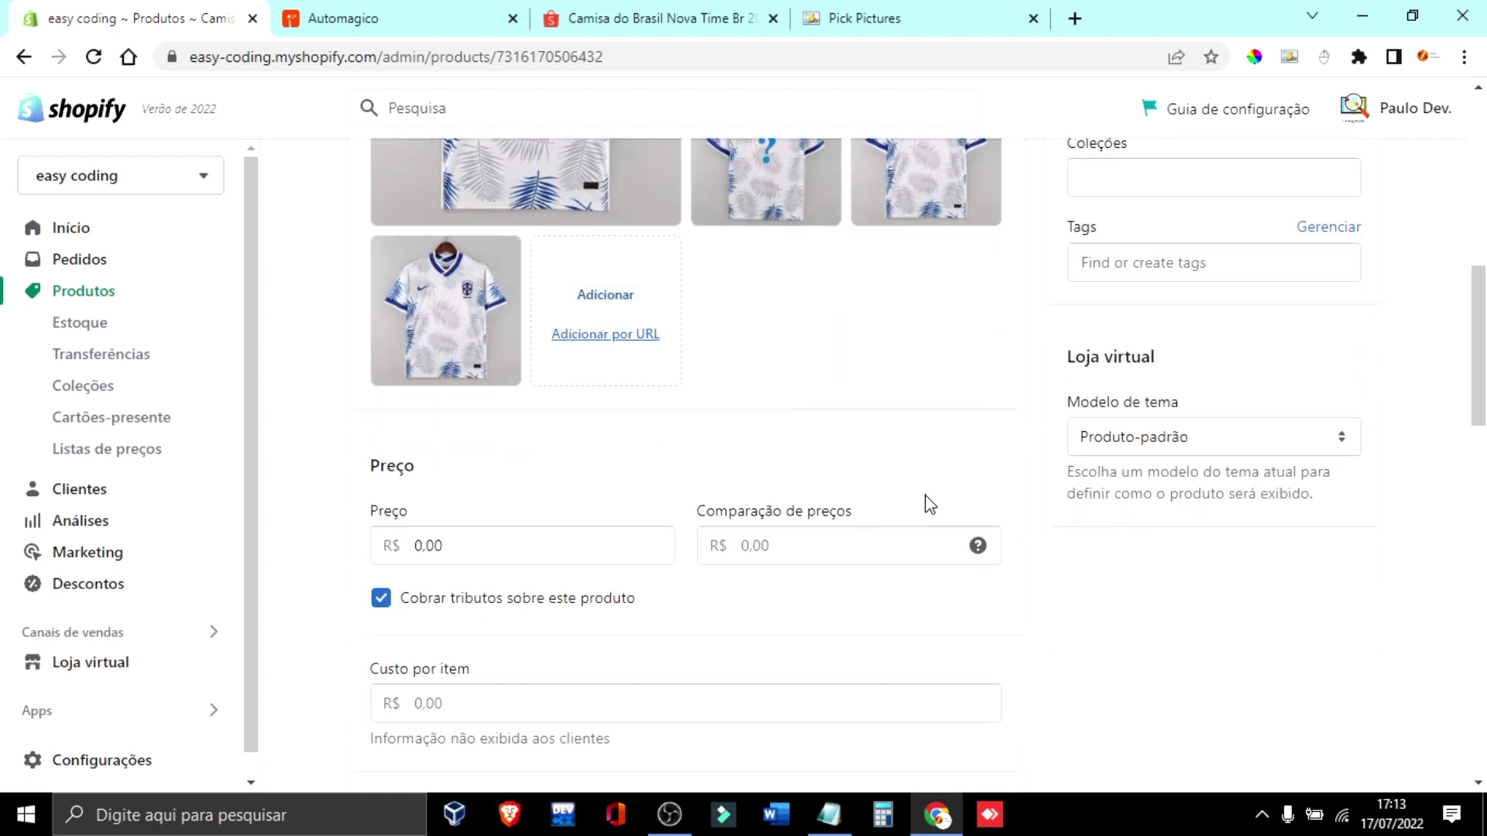
scroll(930, 505, "up", 4)
left_click(1132, 508)
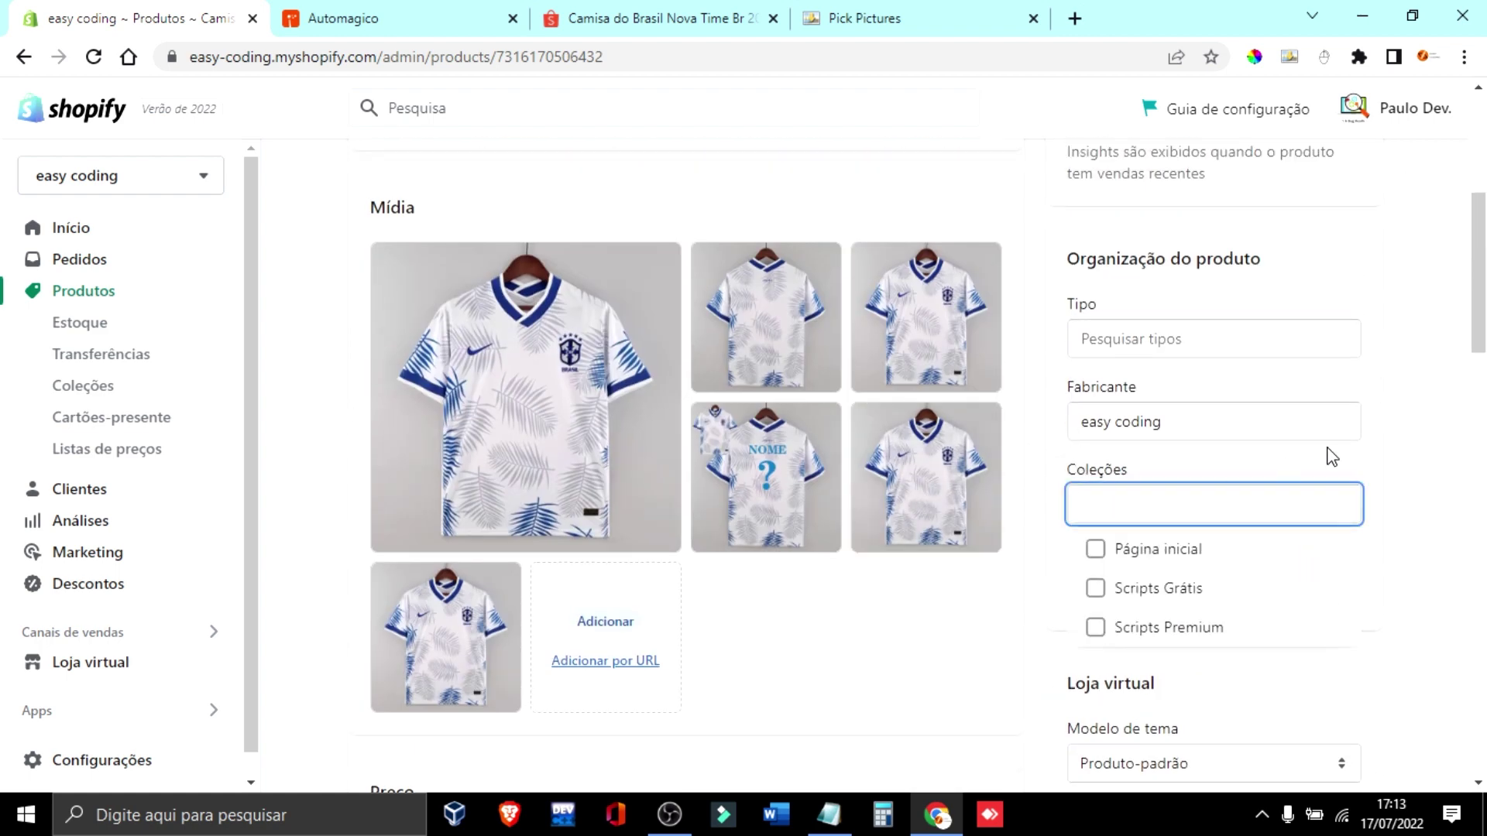
scroll(756, 641, "down", 10)
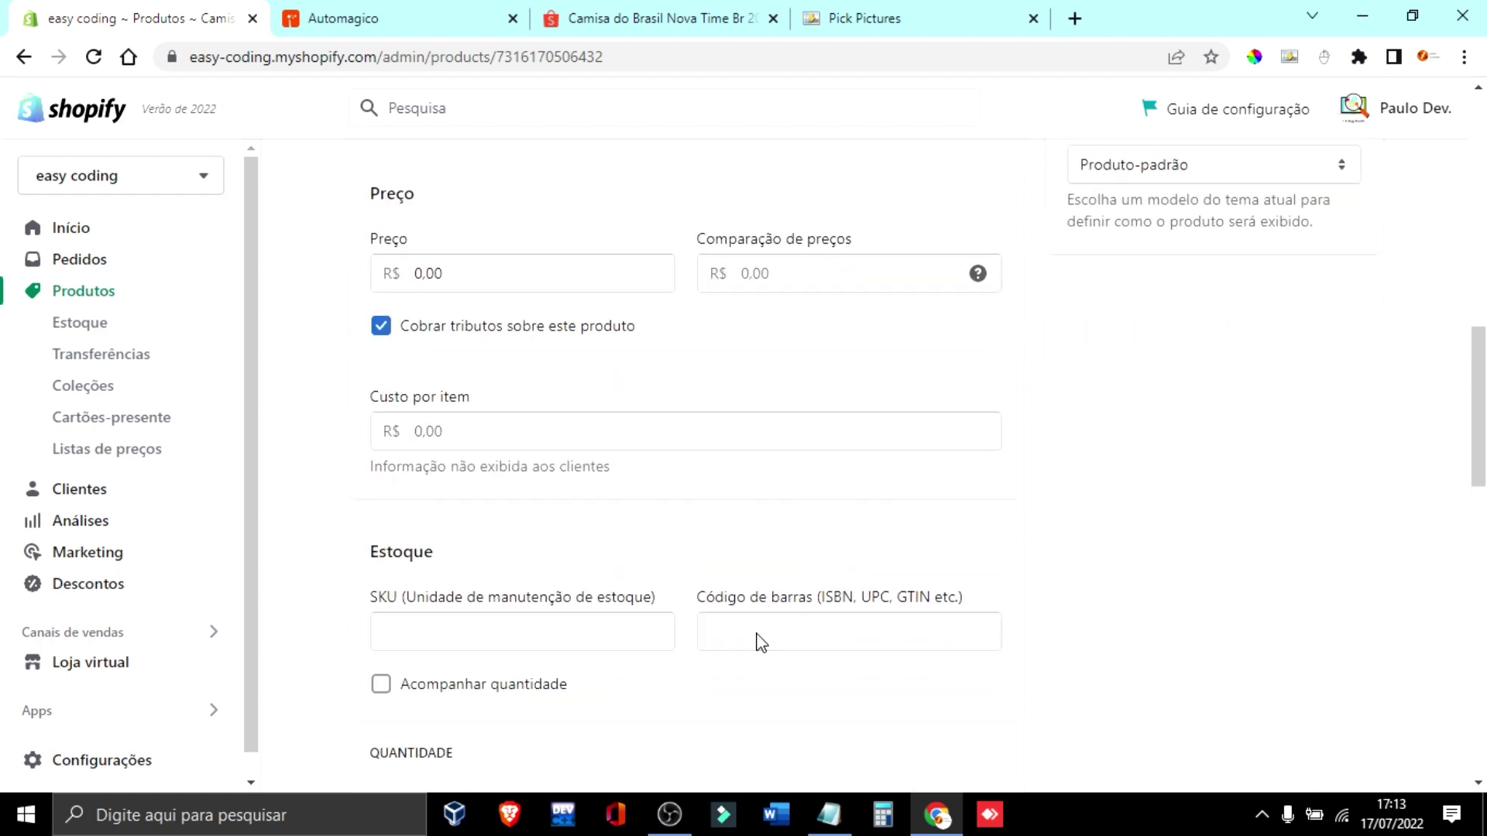
left_click(425, 21)
left_click(128, 18)
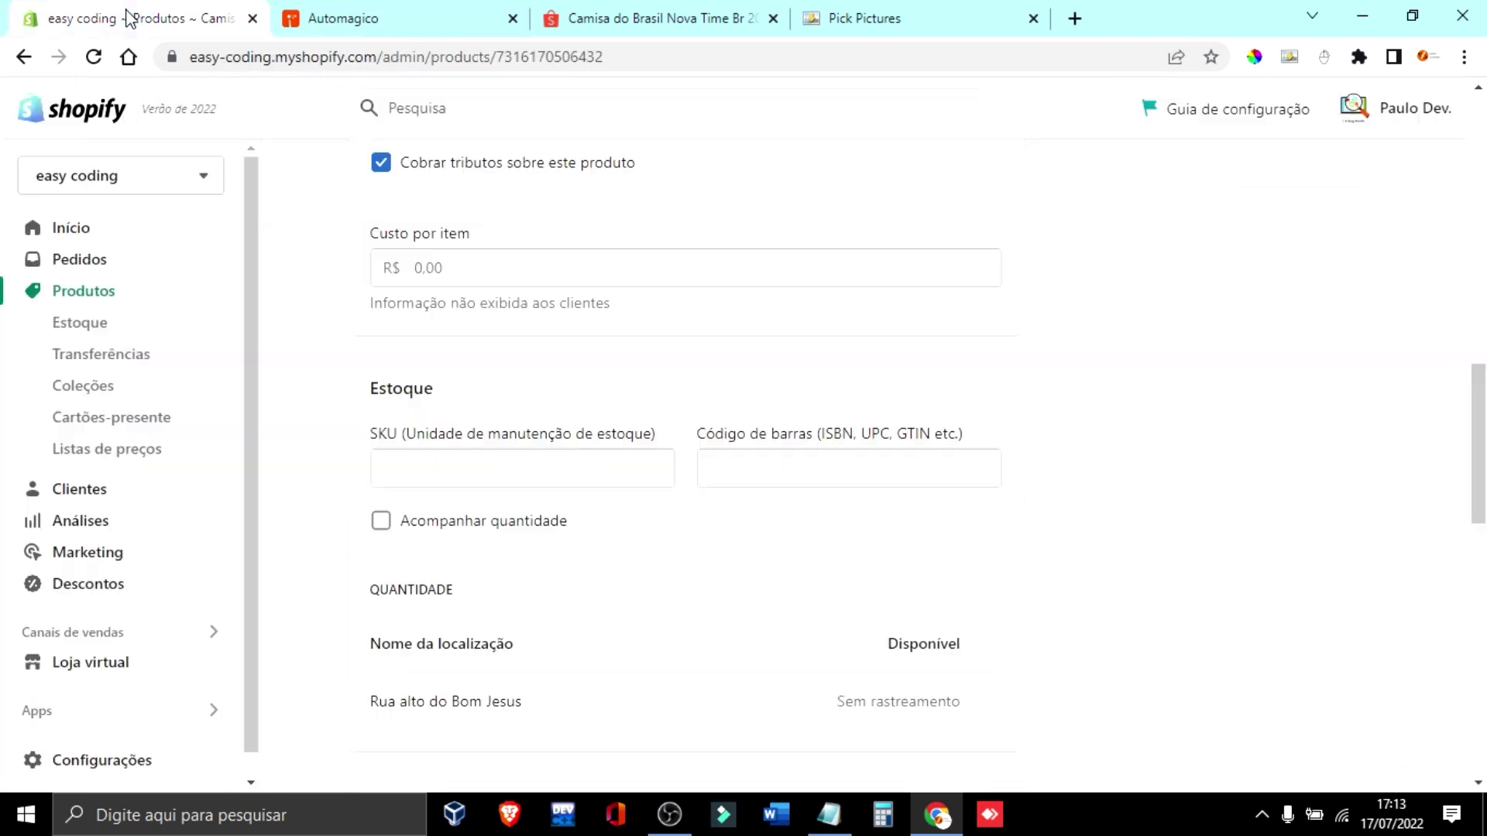
scroll(690, 558, "down", 6)
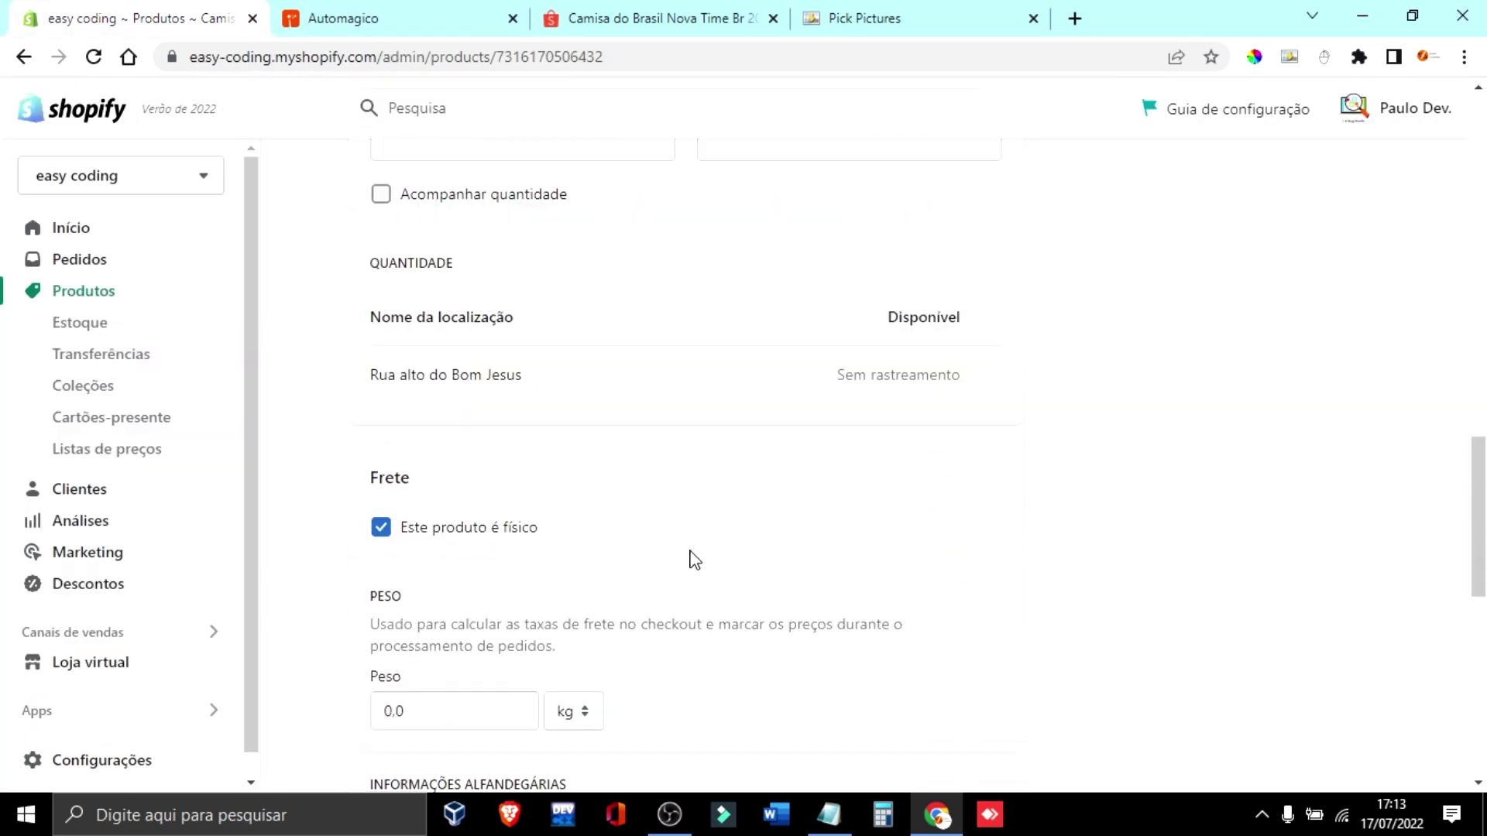
scroll(694, 559, "down", 7)
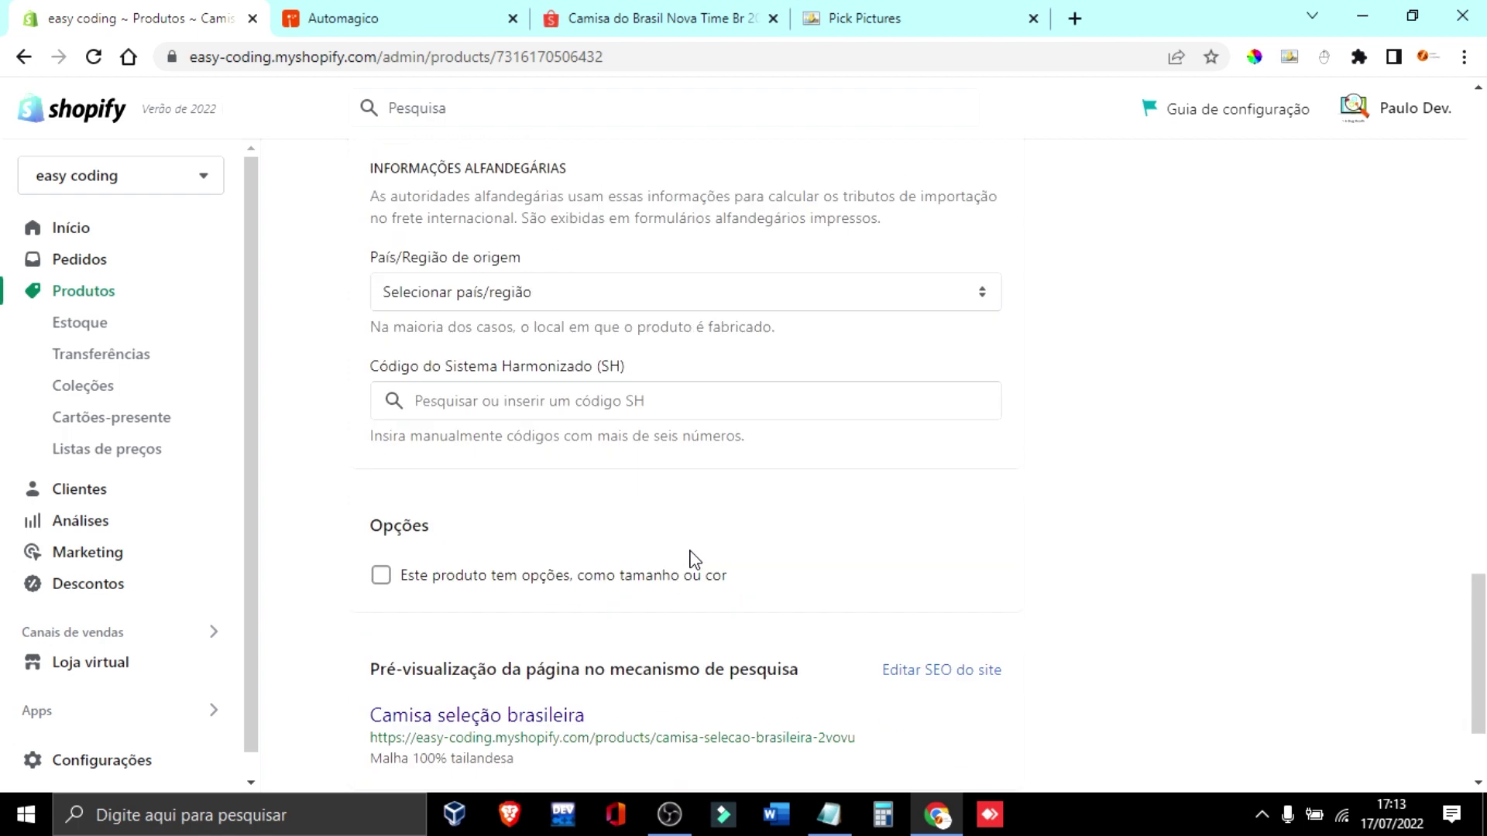
scroll(692, 562, "up", 14)
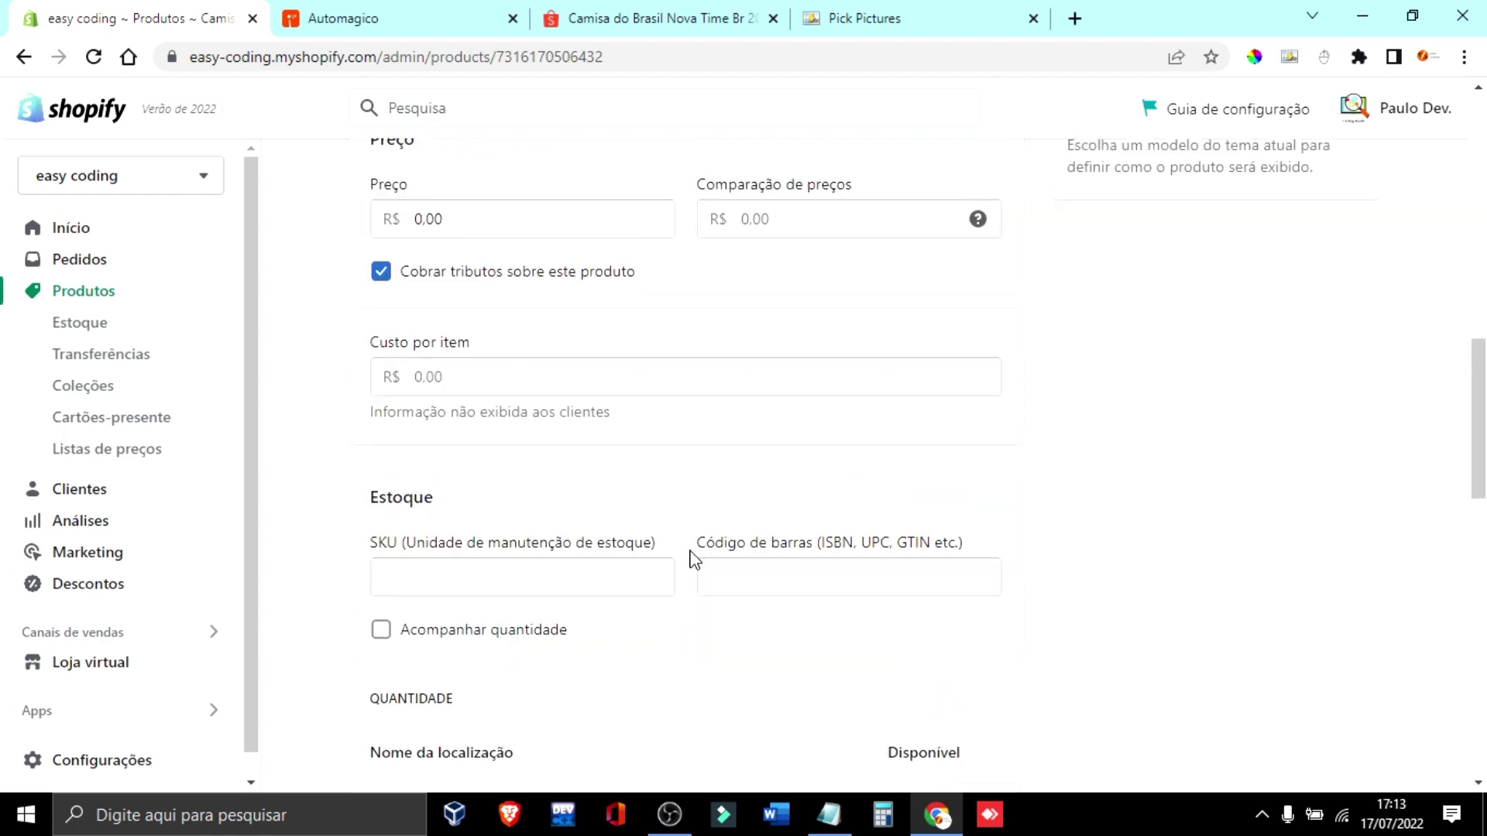
- Enable quantity tracking for the white shirt, adjust its available stock by 10 and save the product
left_click(381, 629)
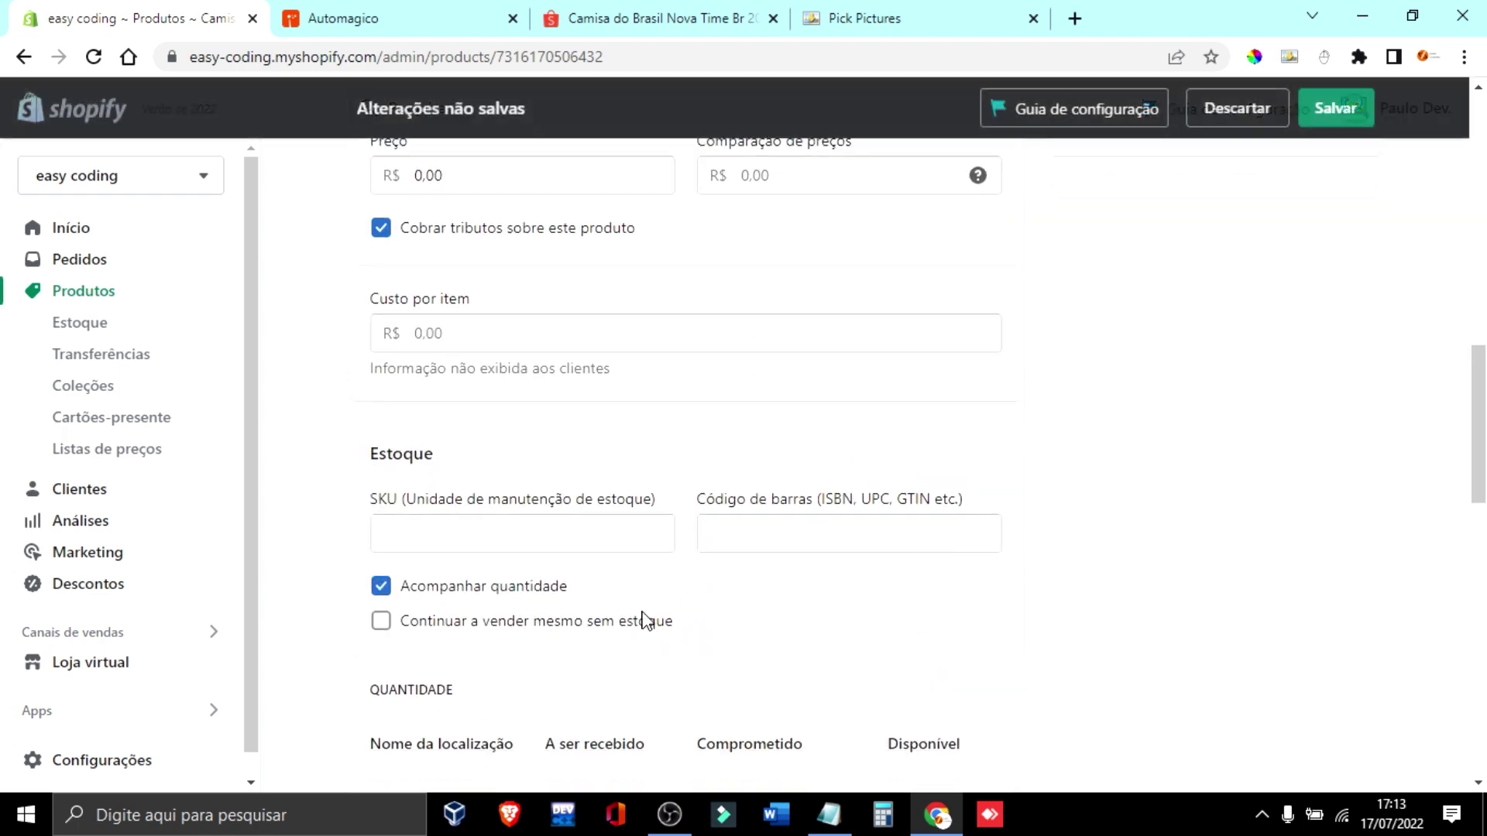
scroll(775, 623, "down", 3)
left_click(955, 636)
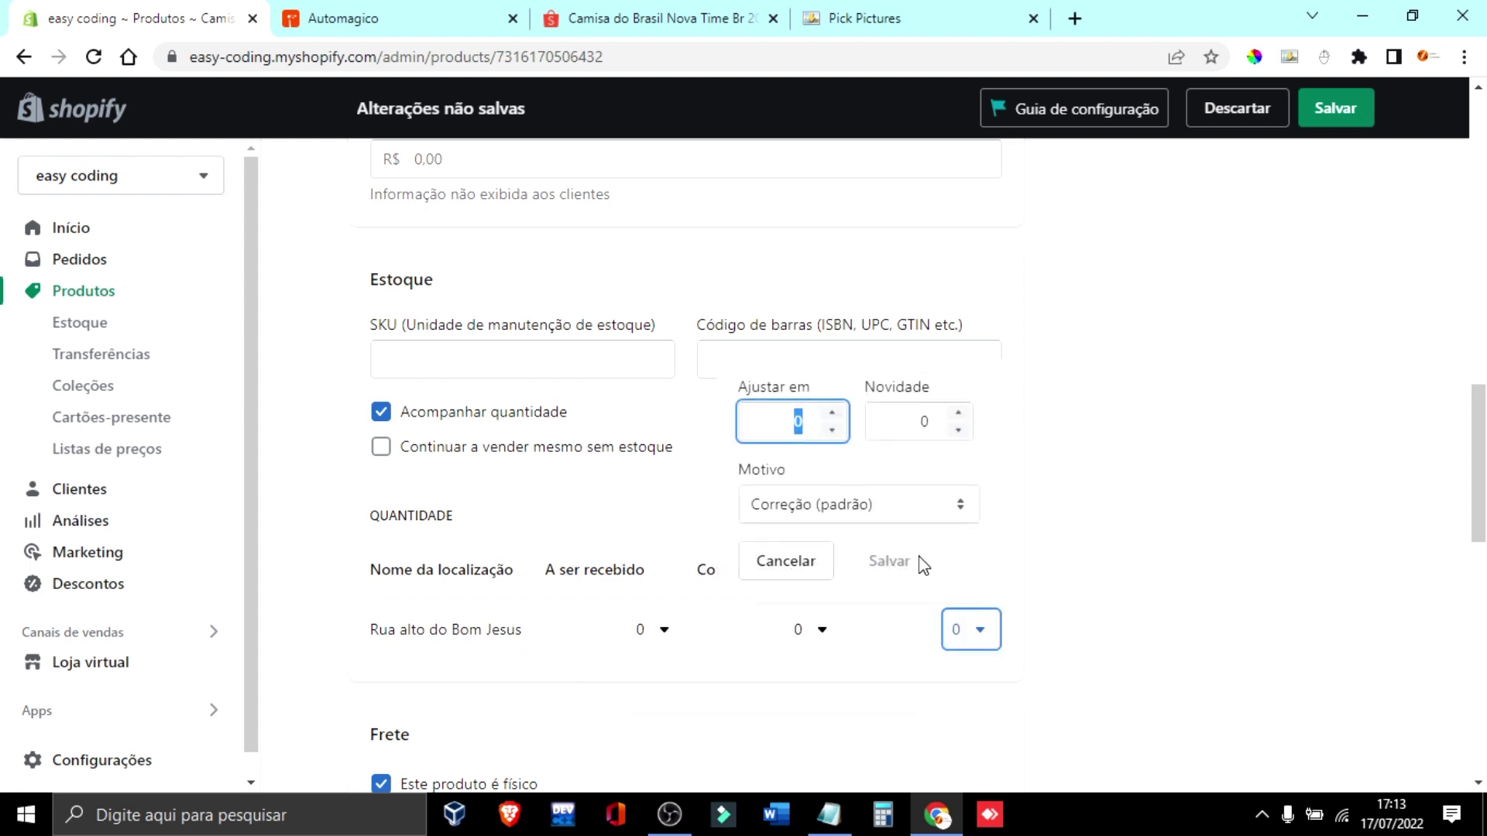
type("1")
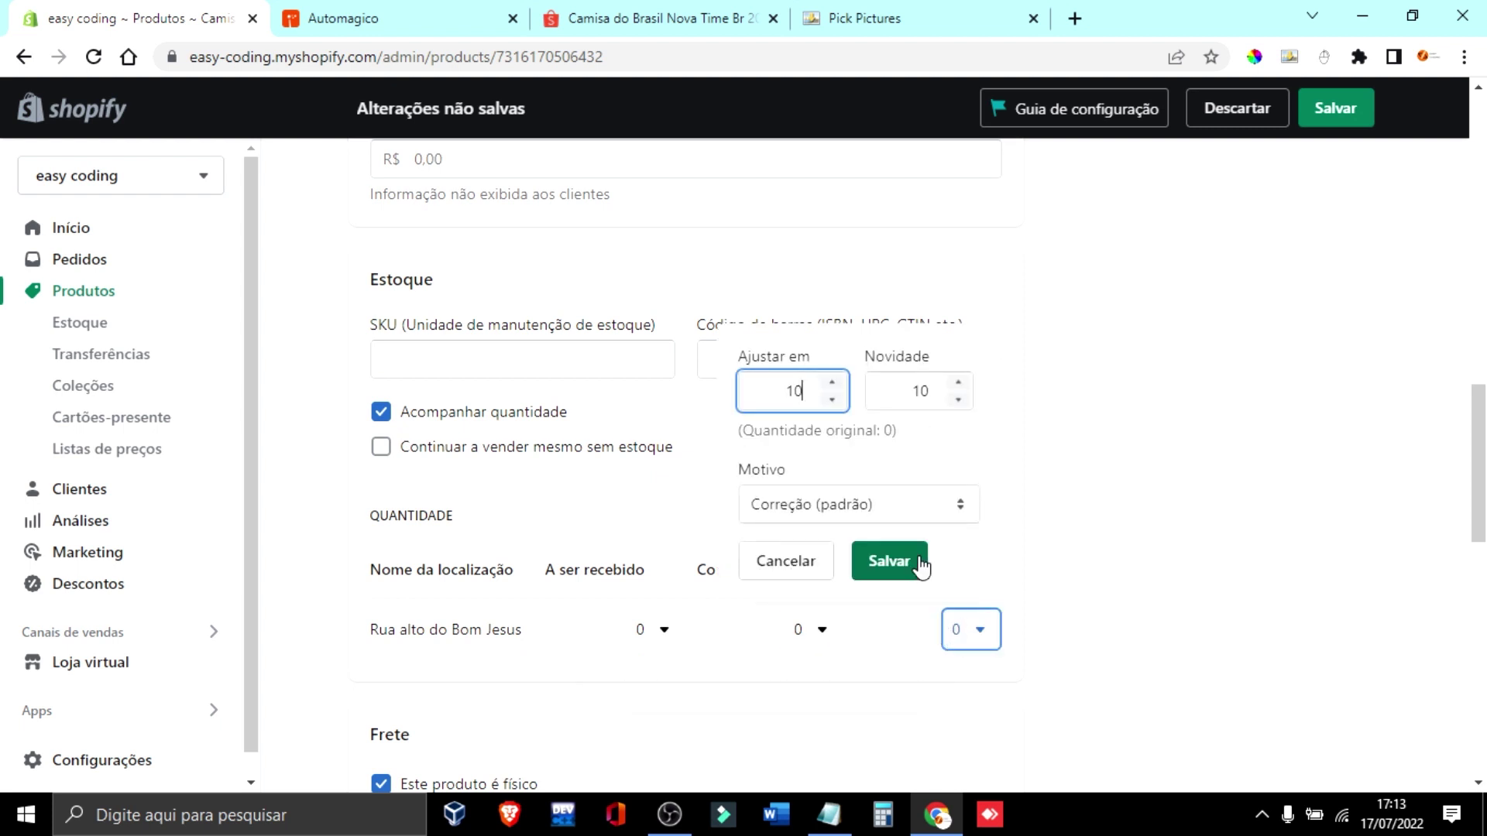
left_click(877, 572)
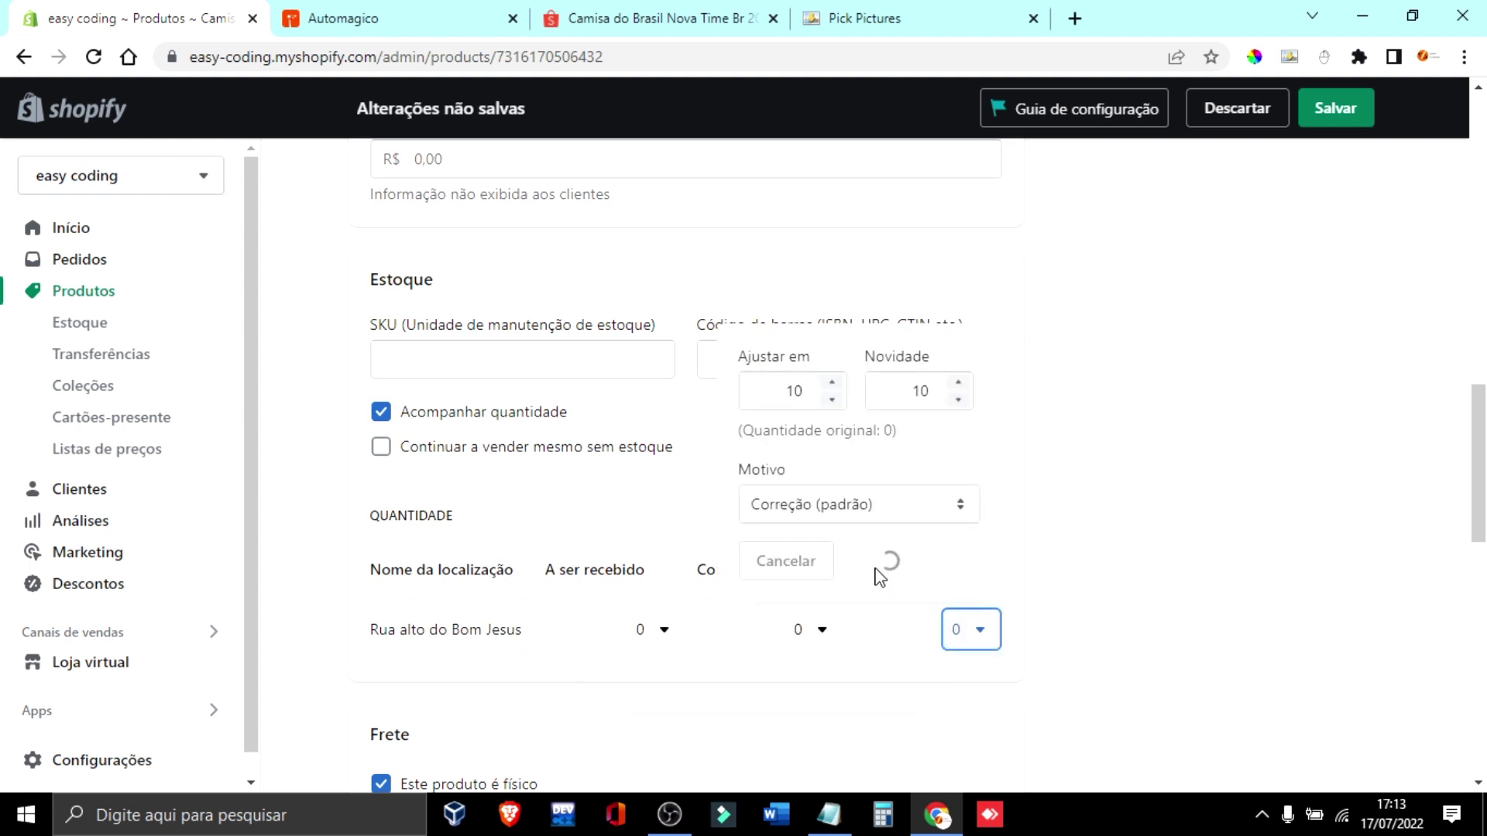
left_click(1339, 112)
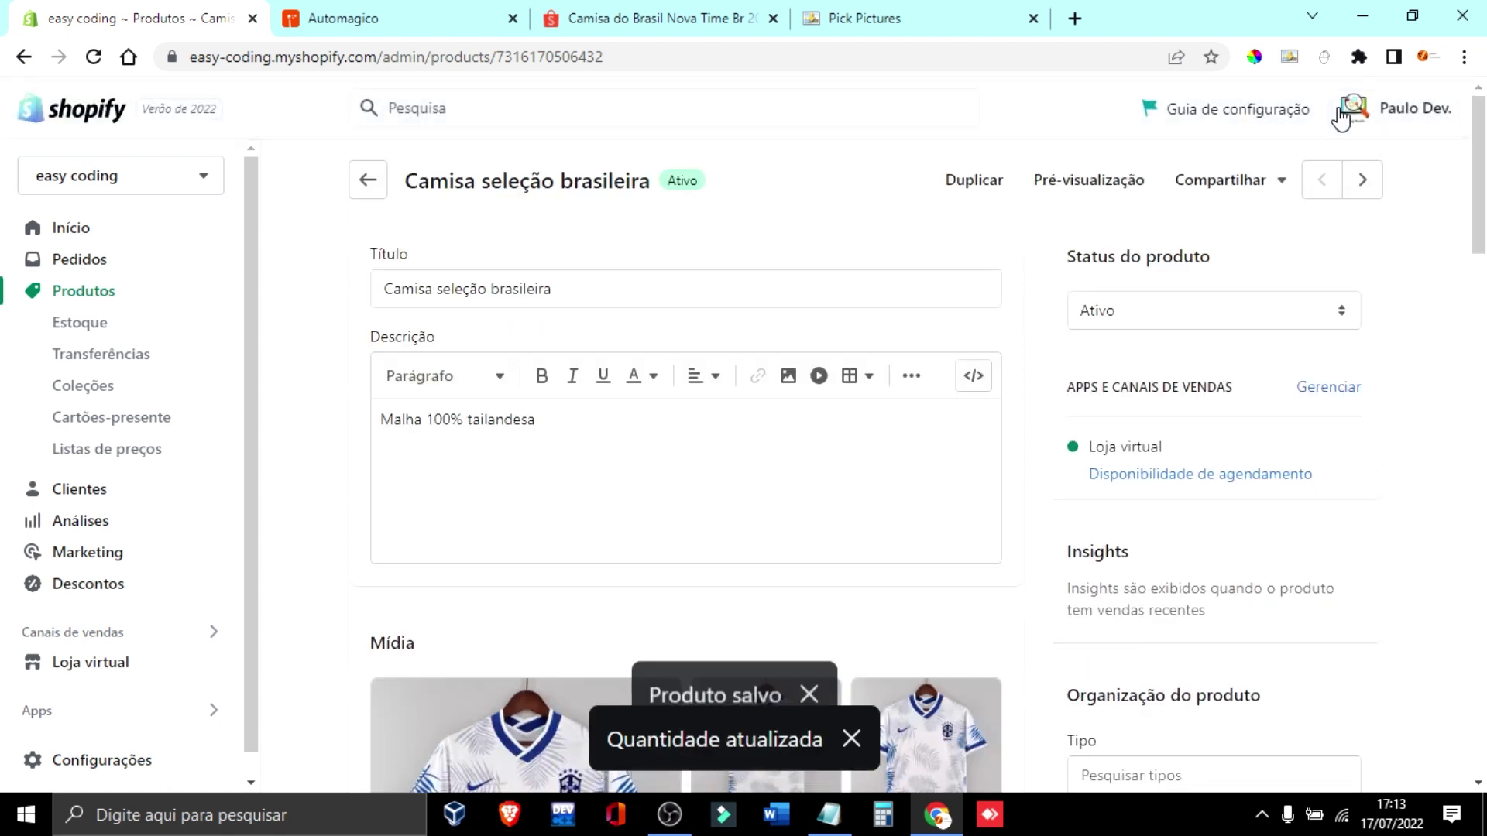
- Check the white shirt's description, then return to the product list and open the yellow Camisa seleção brasileira product
left_click_drag(374, 422, 582, 423)
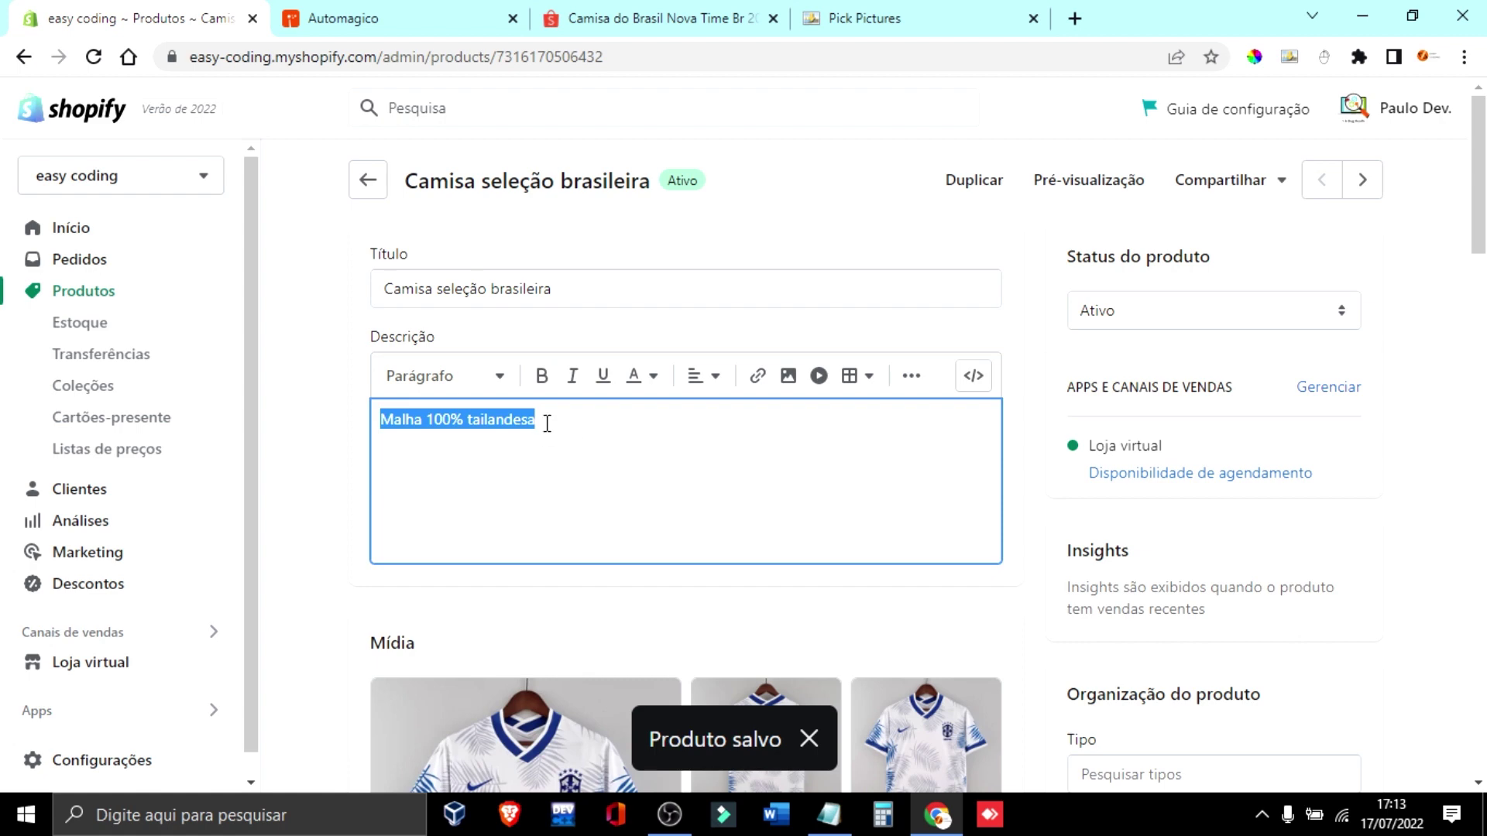
left_click(671, 467)
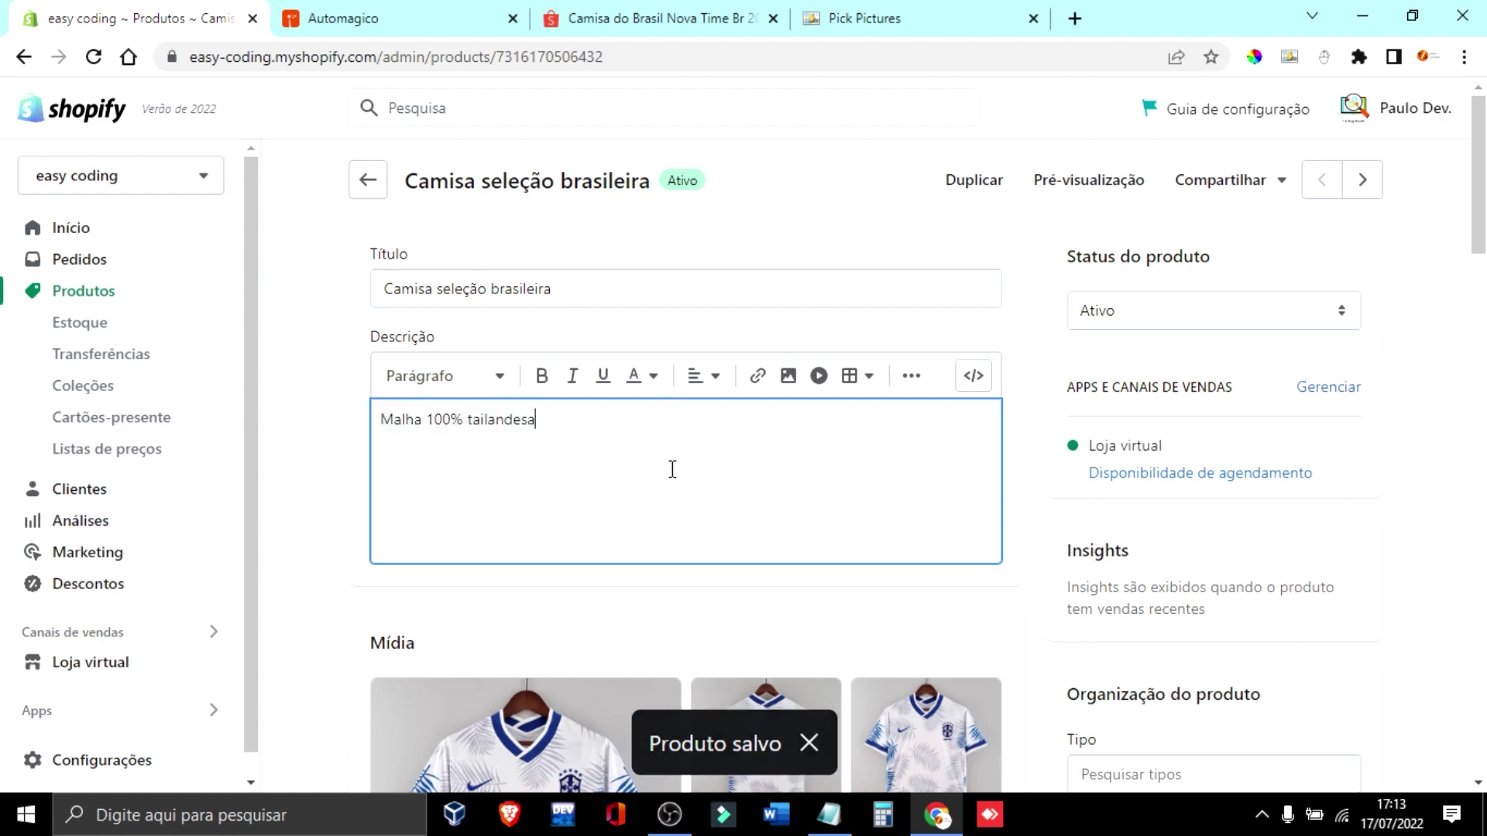
left_click(367, 184)
left_click(521, 499)
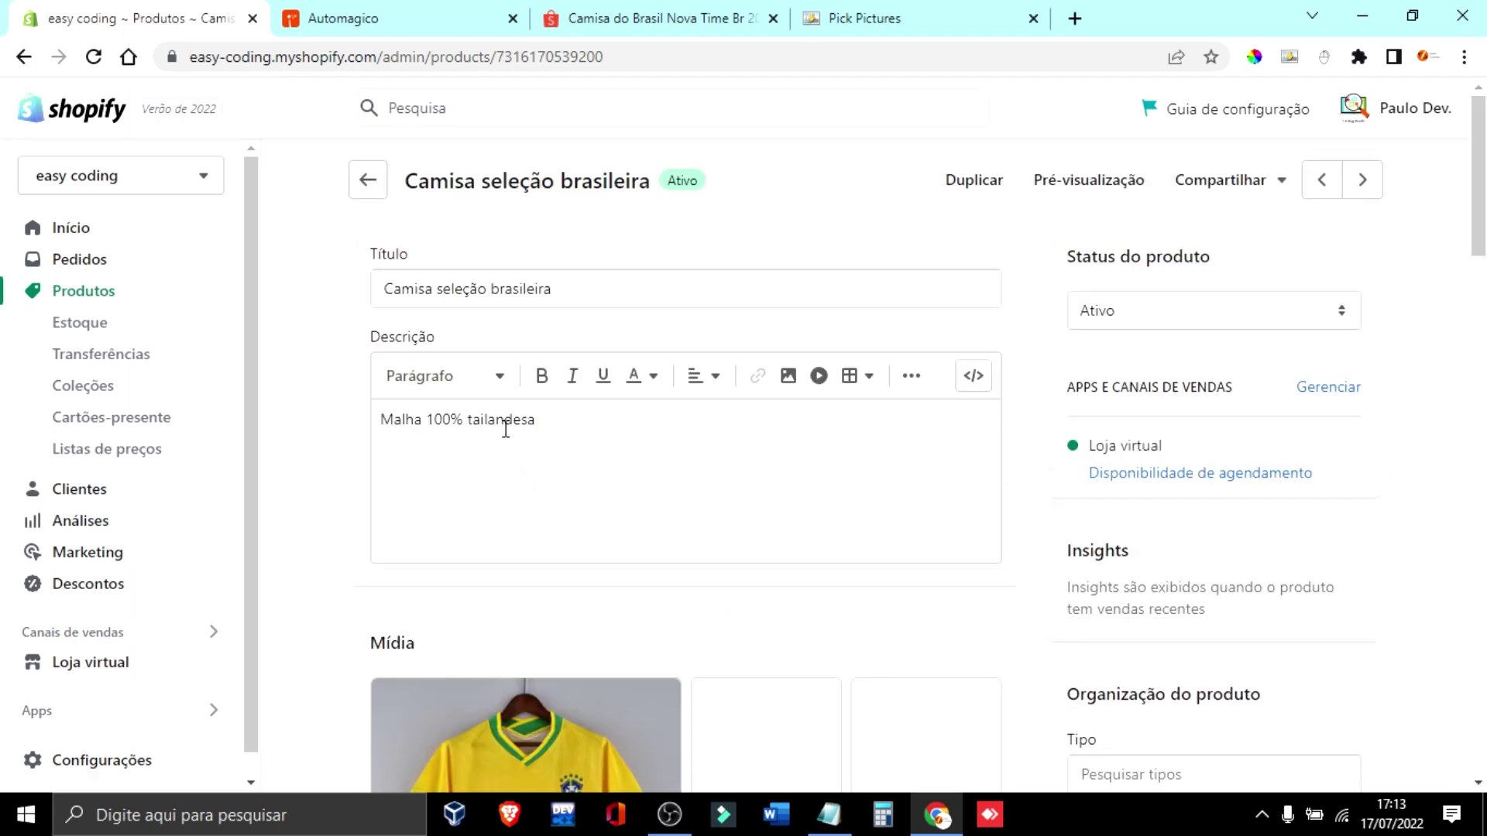
left_click(505, 422)
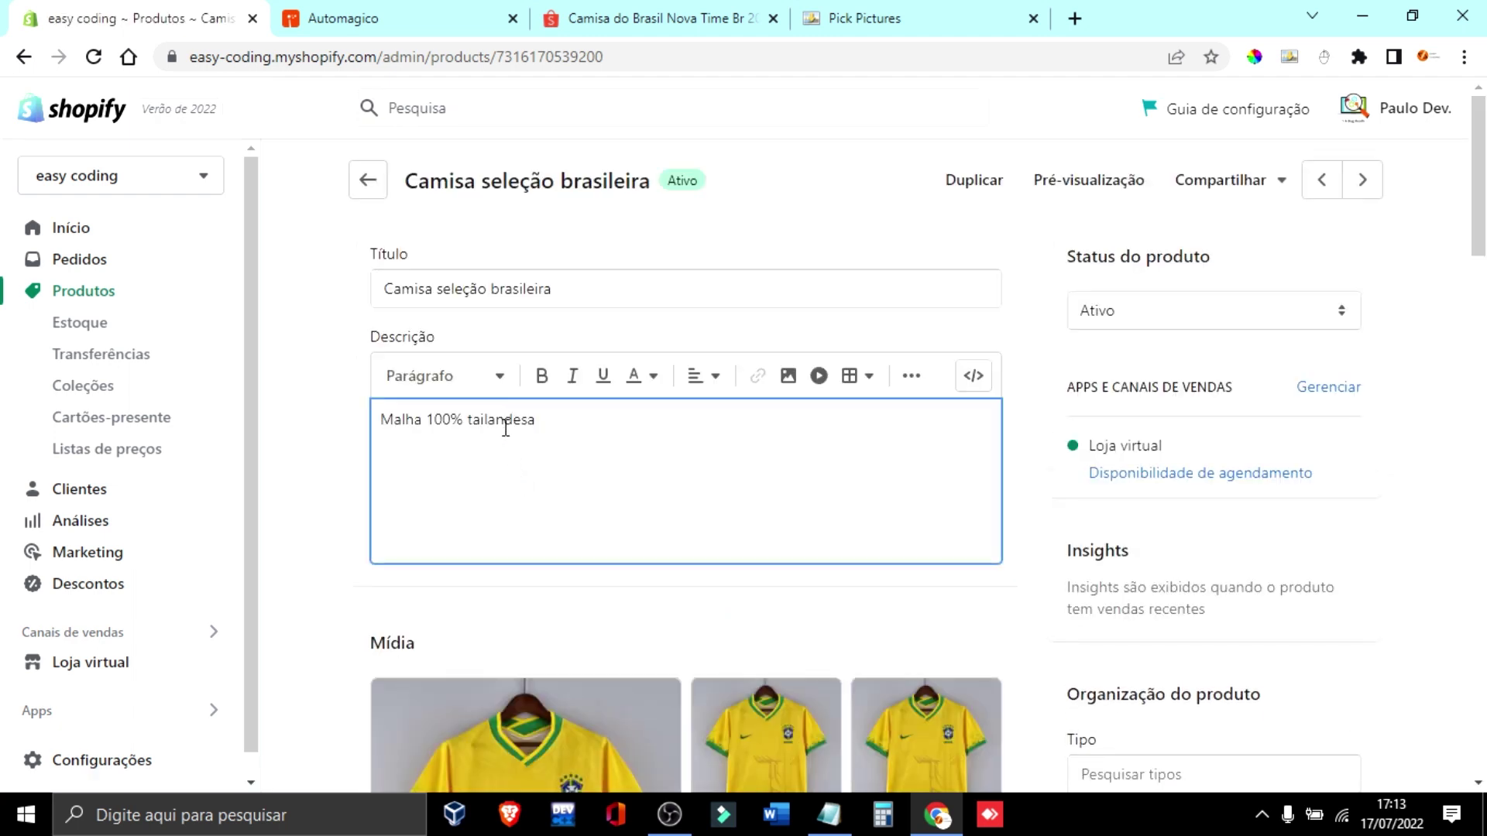
left_click(570, 296)
- Add the yellow shirt product to the Página inicial collection
scroll(1437, 455, "down", 7)
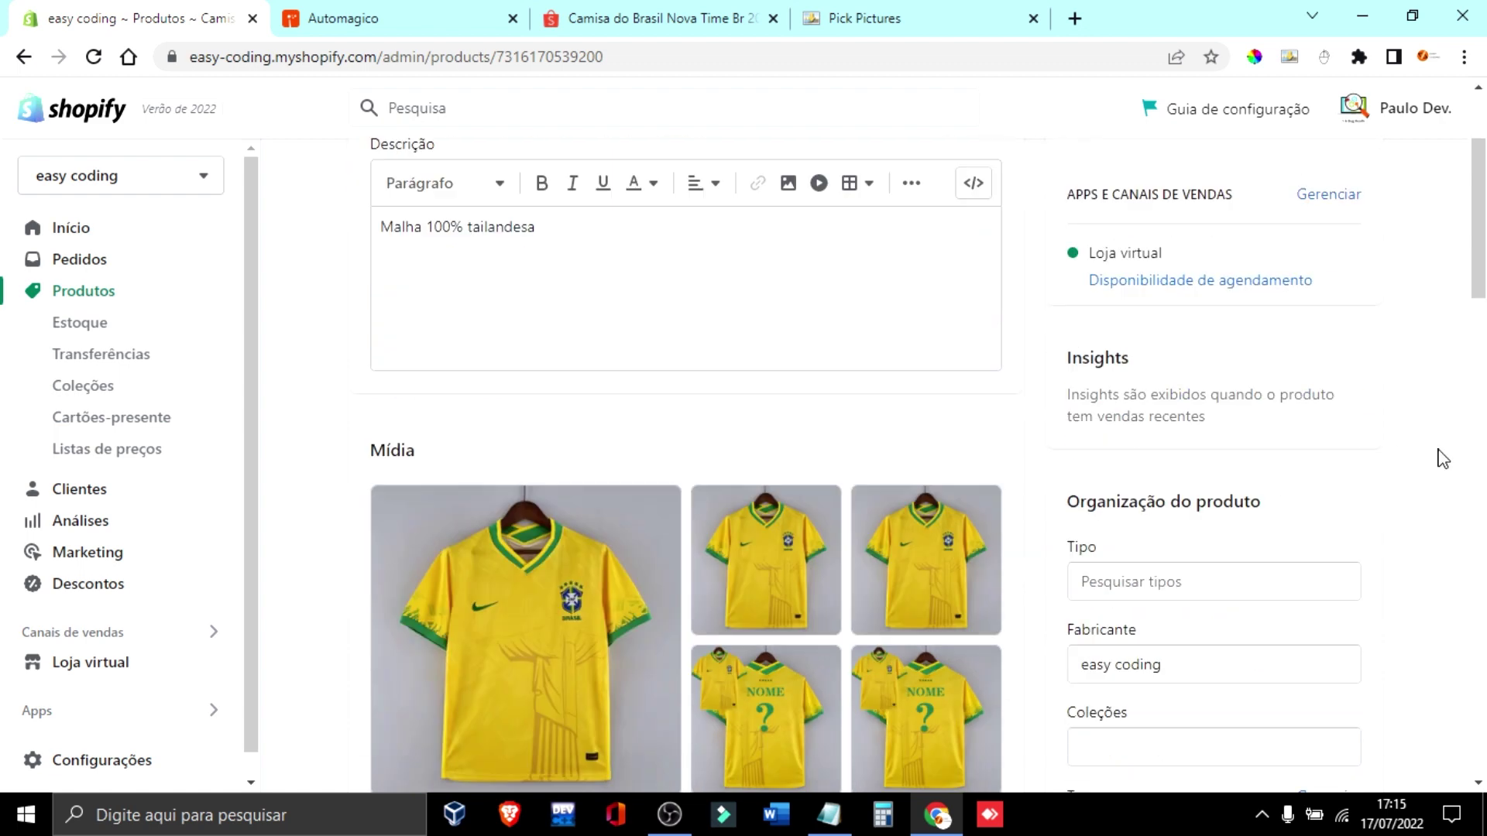
left_click(1171, 391)
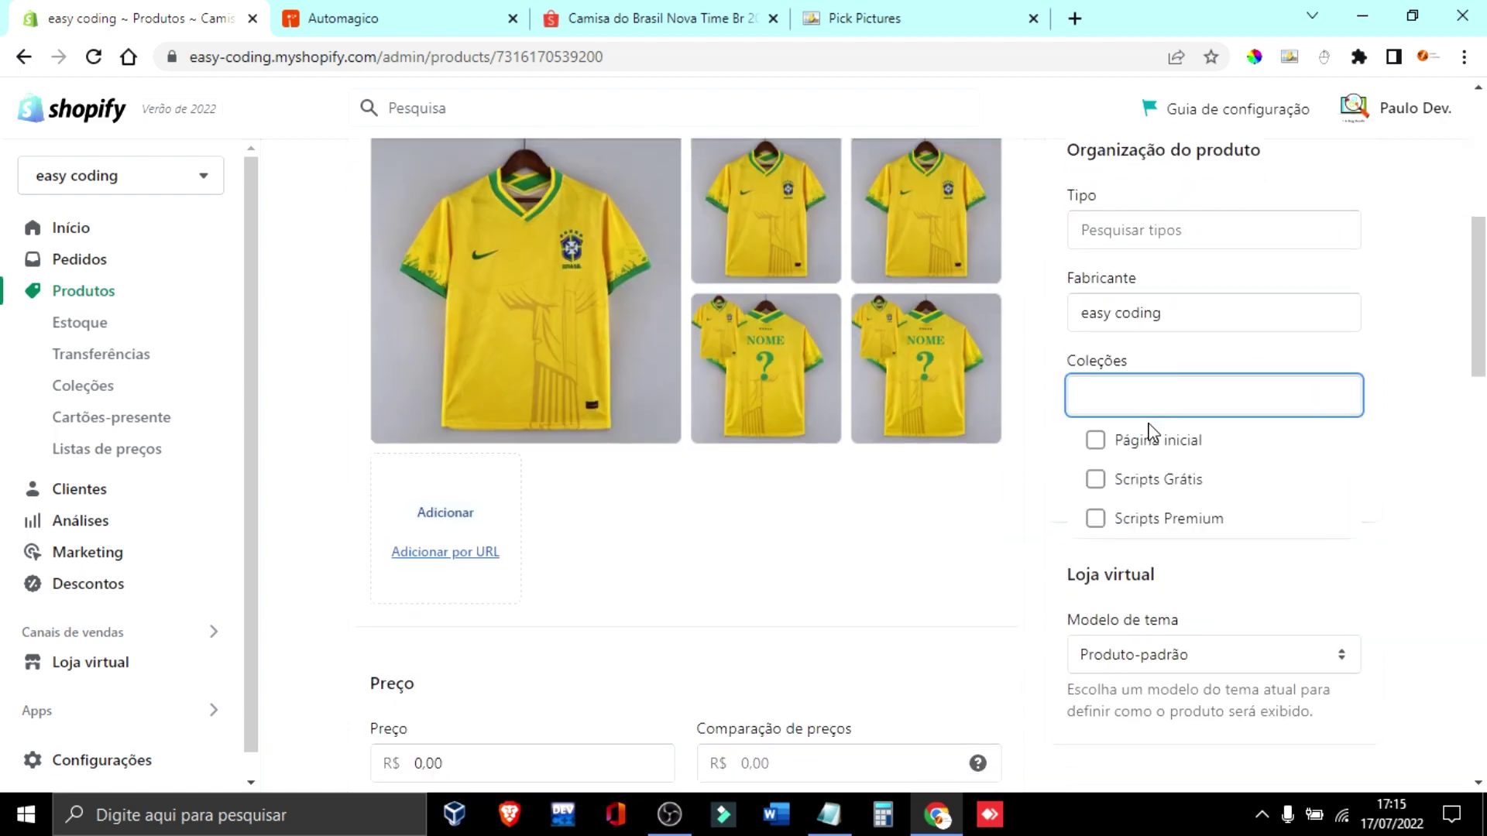
left_click(1147, 440)
left_click(1421, 419)
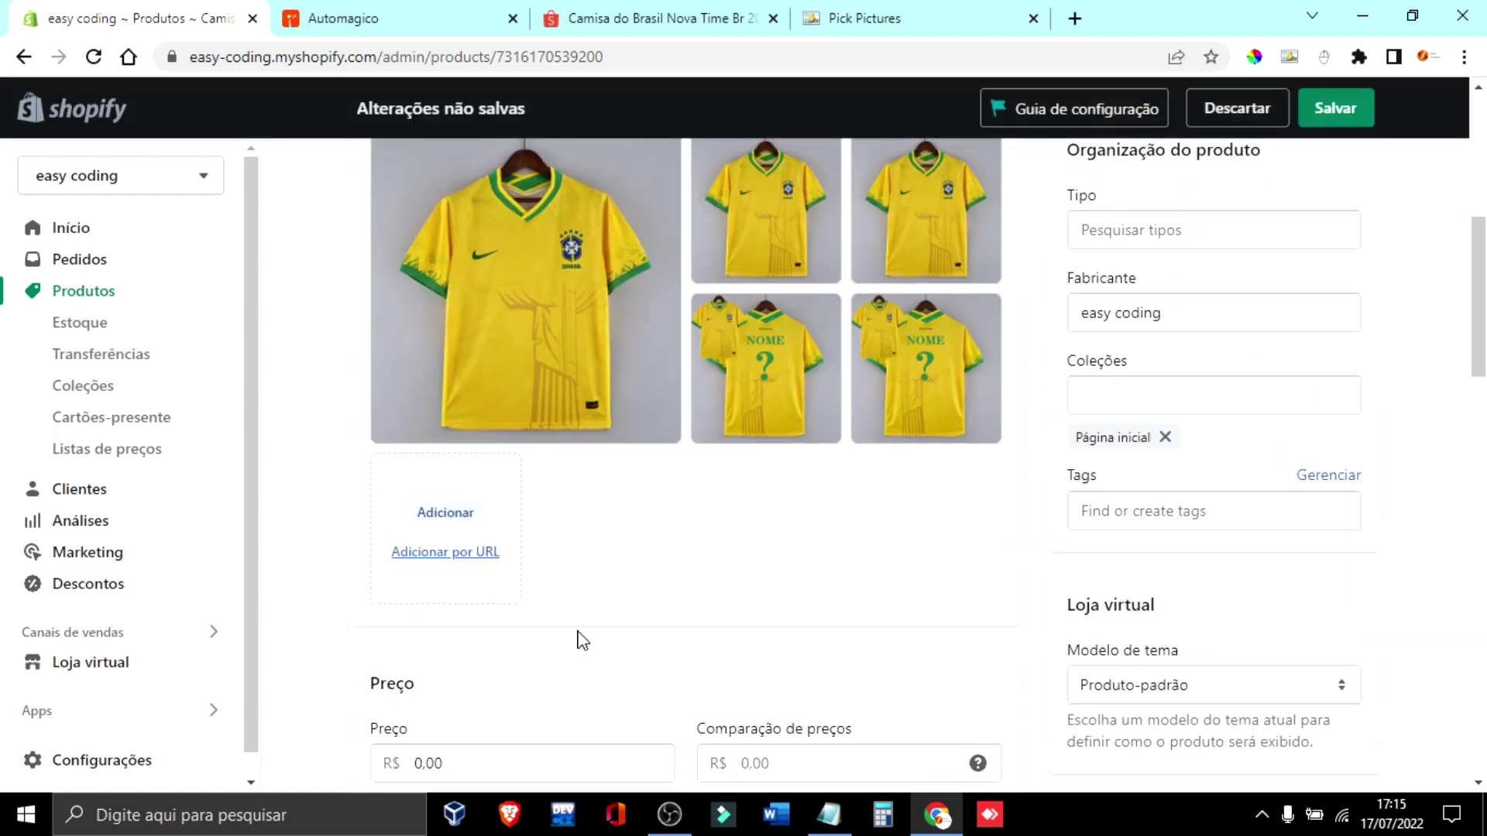
- Set the yellow shirt's price to R$ 149.00 and save the product
scroll(578, 637, "down", 4)
left_click(438, 439)
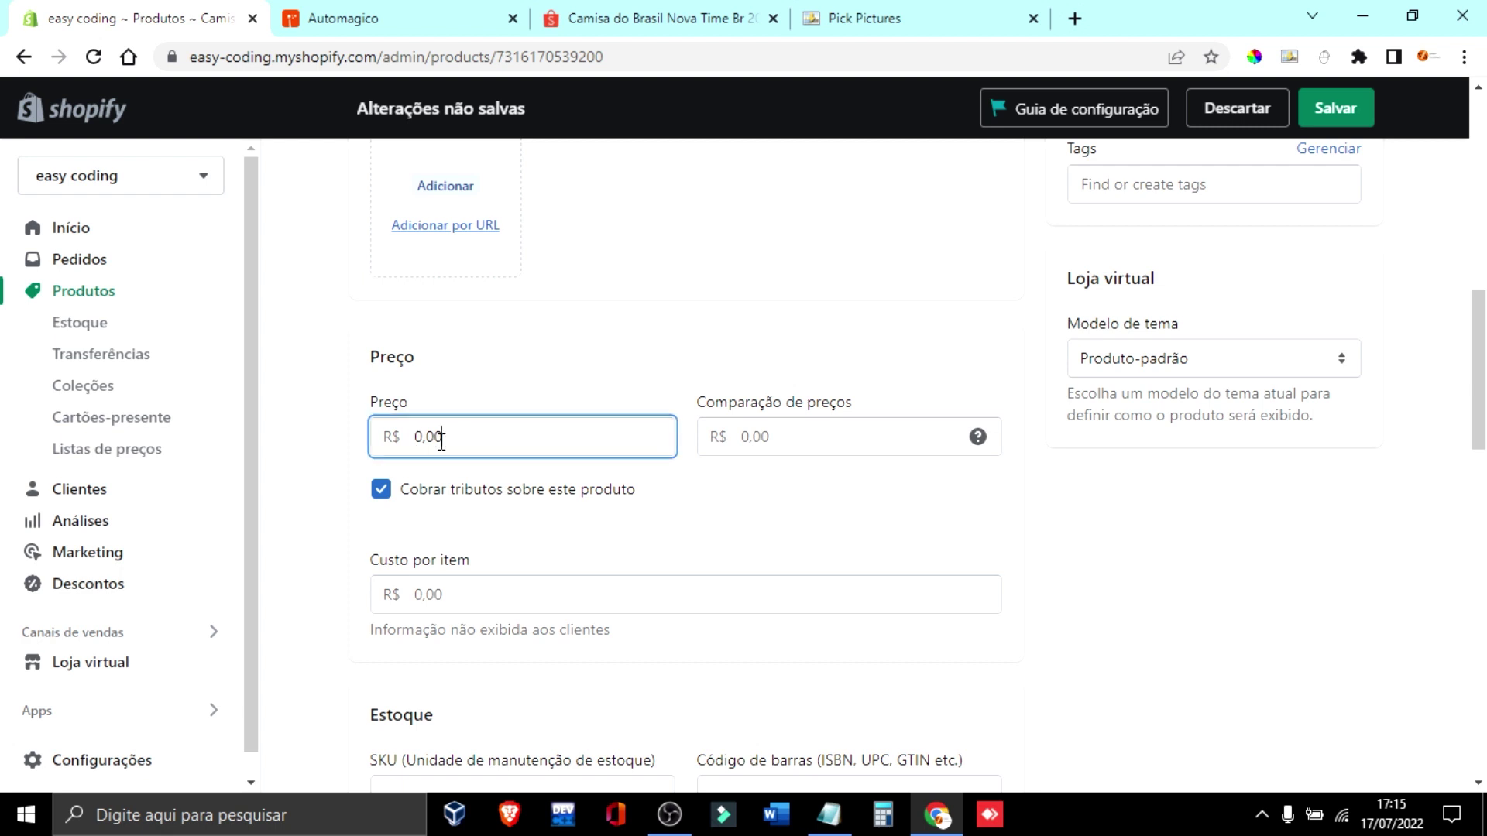
double_click(425, 436)
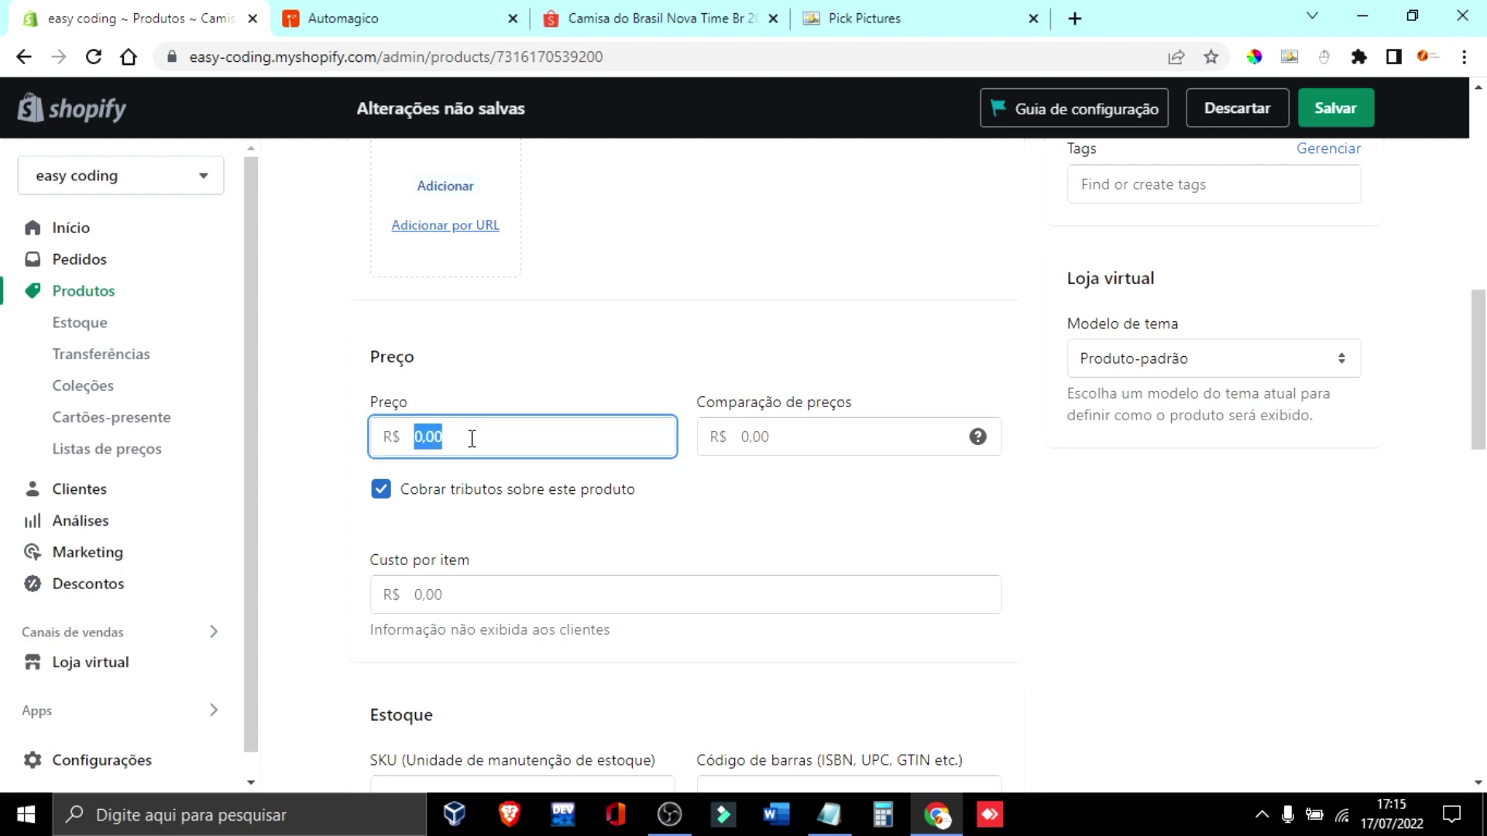
type("149")
left_click(693, 521)
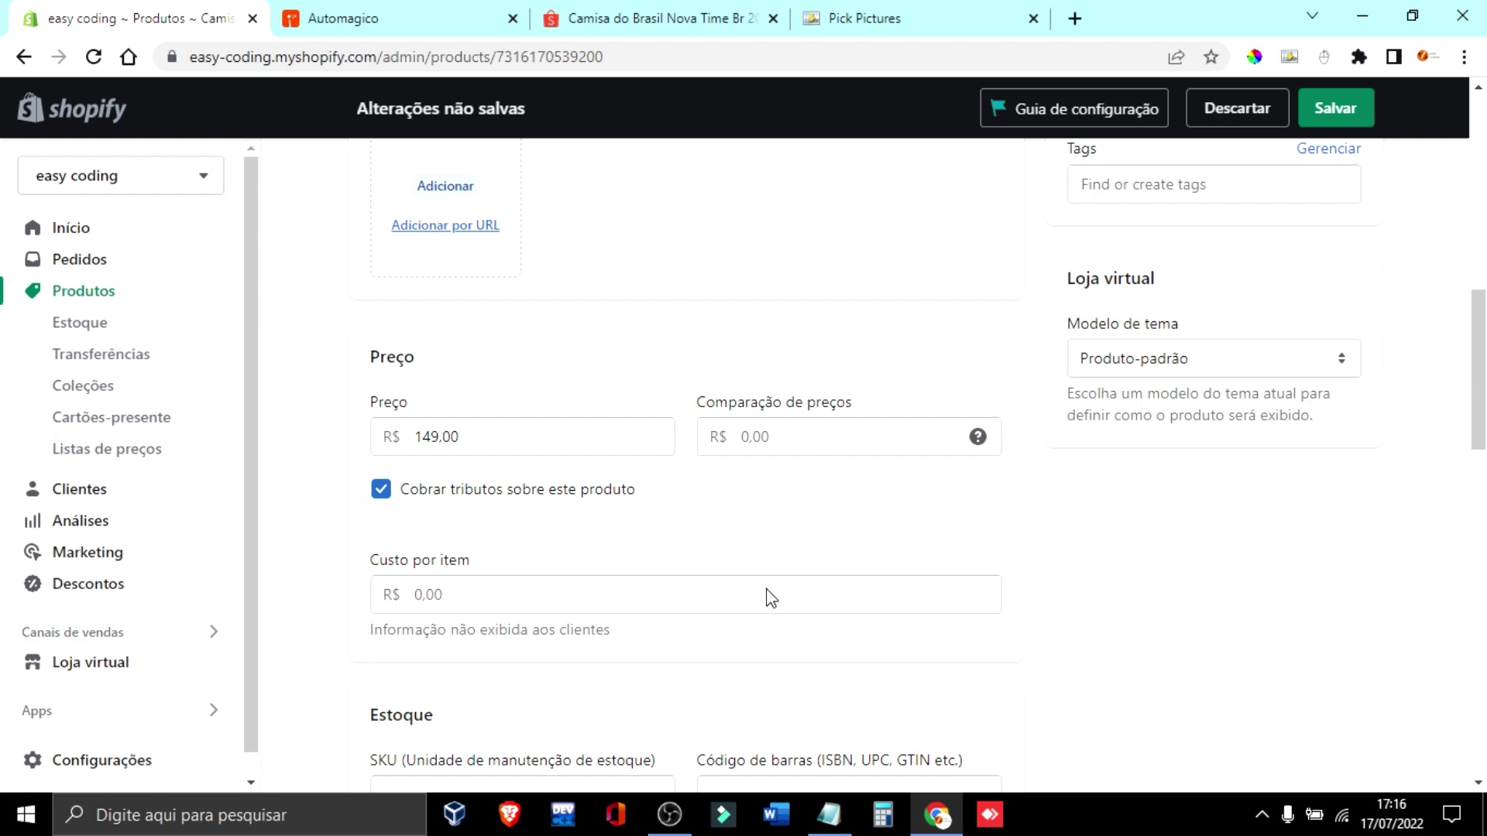
left_click(1331, 112)
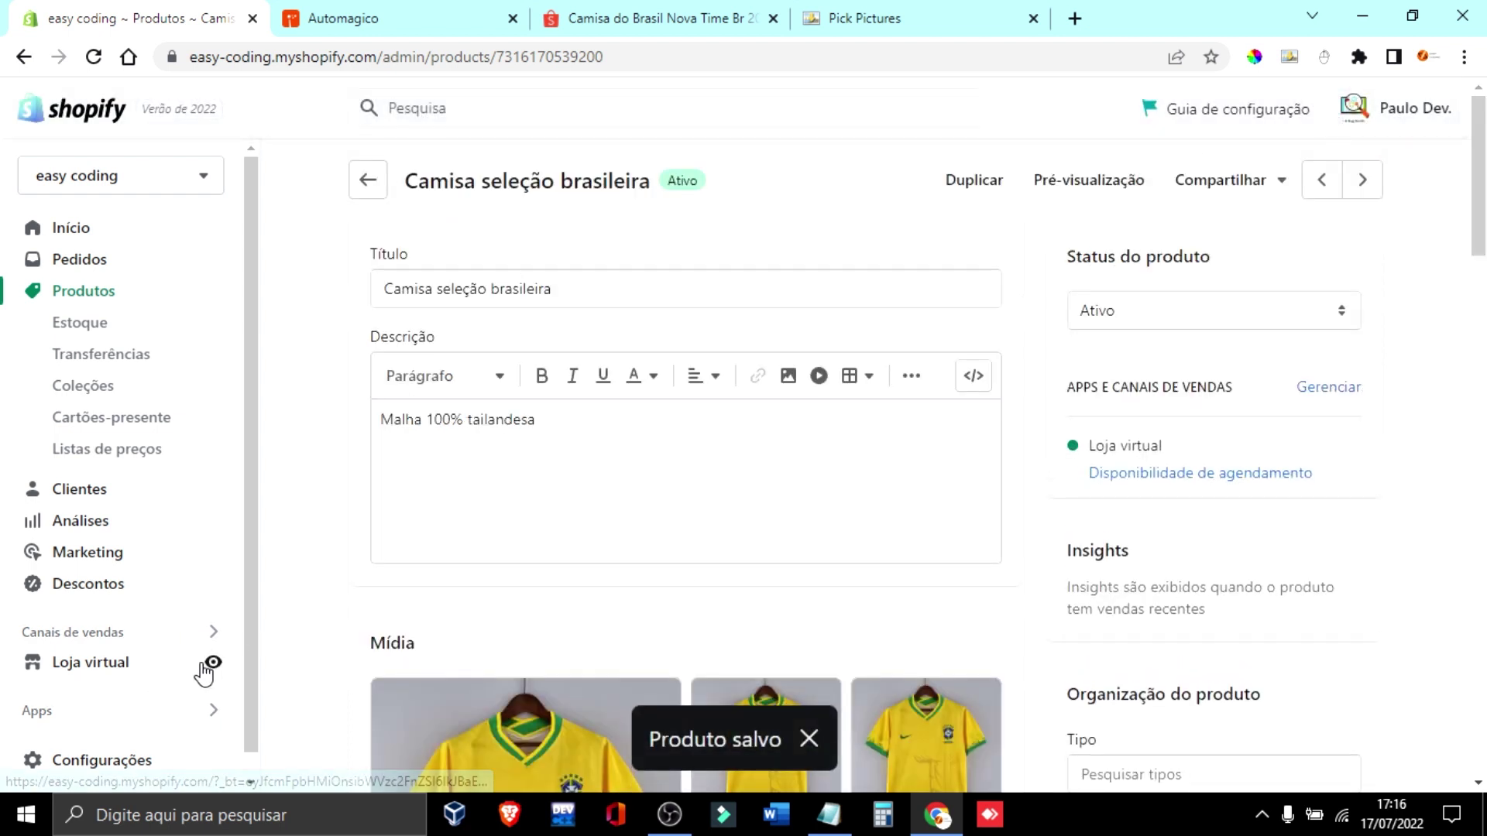
- View the online store, search it for "camisas" and open the yellow Camisa seleção brasileira product
left_click(209, 664)
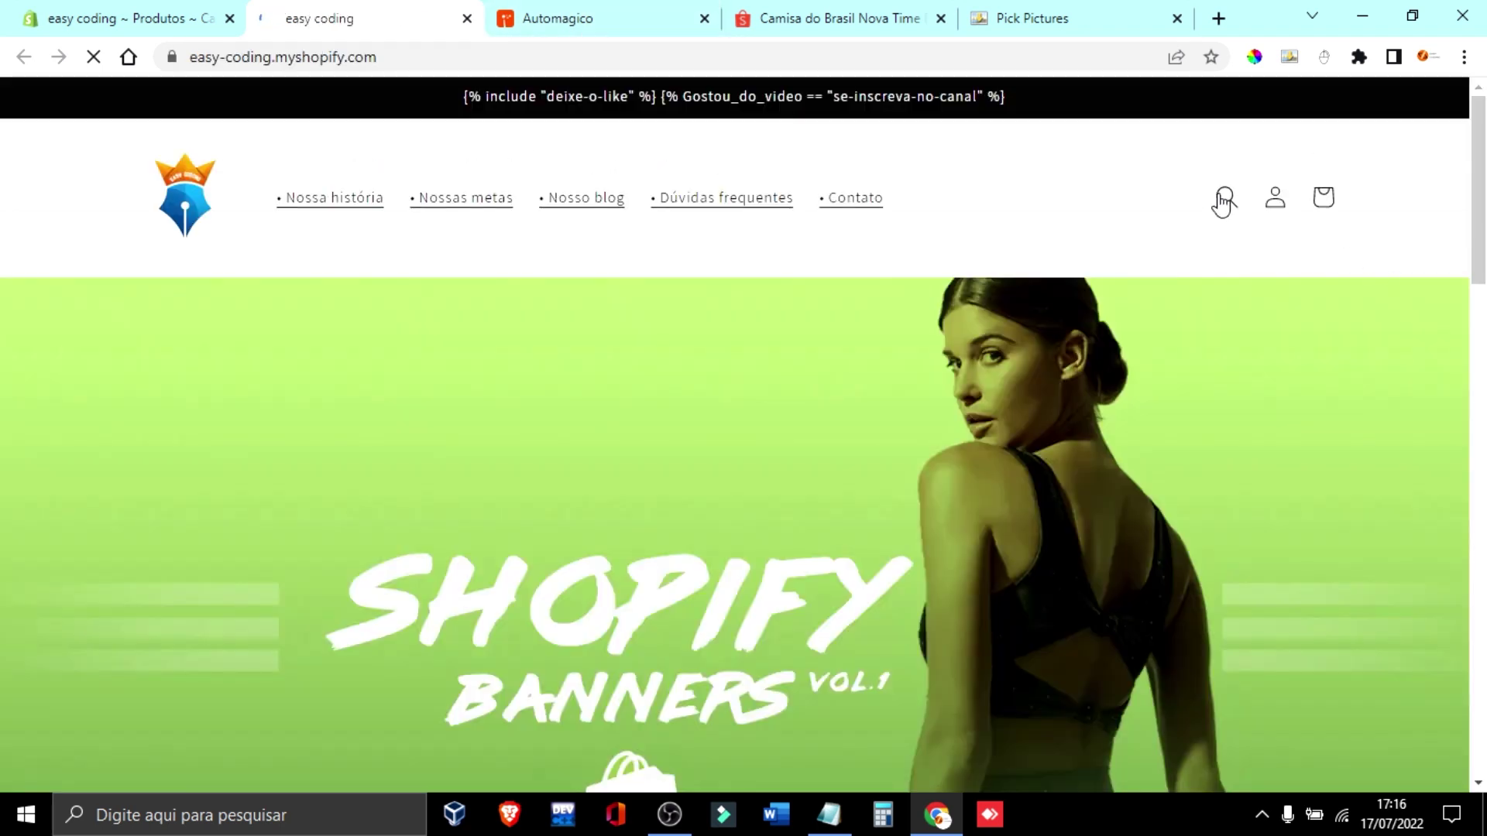
left_click(1222, 203)
type("cam")
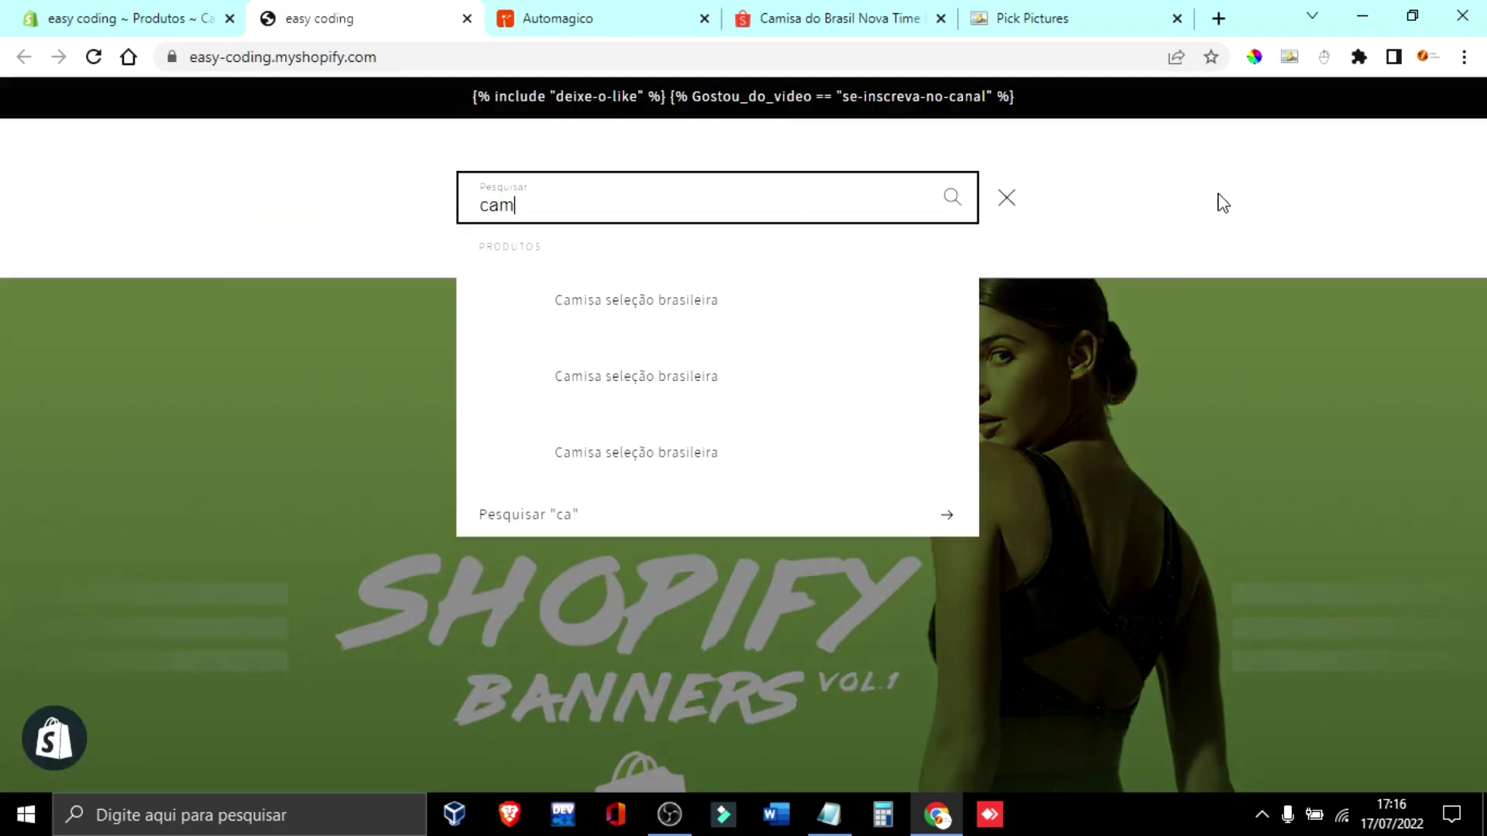
left_click(661, 364)
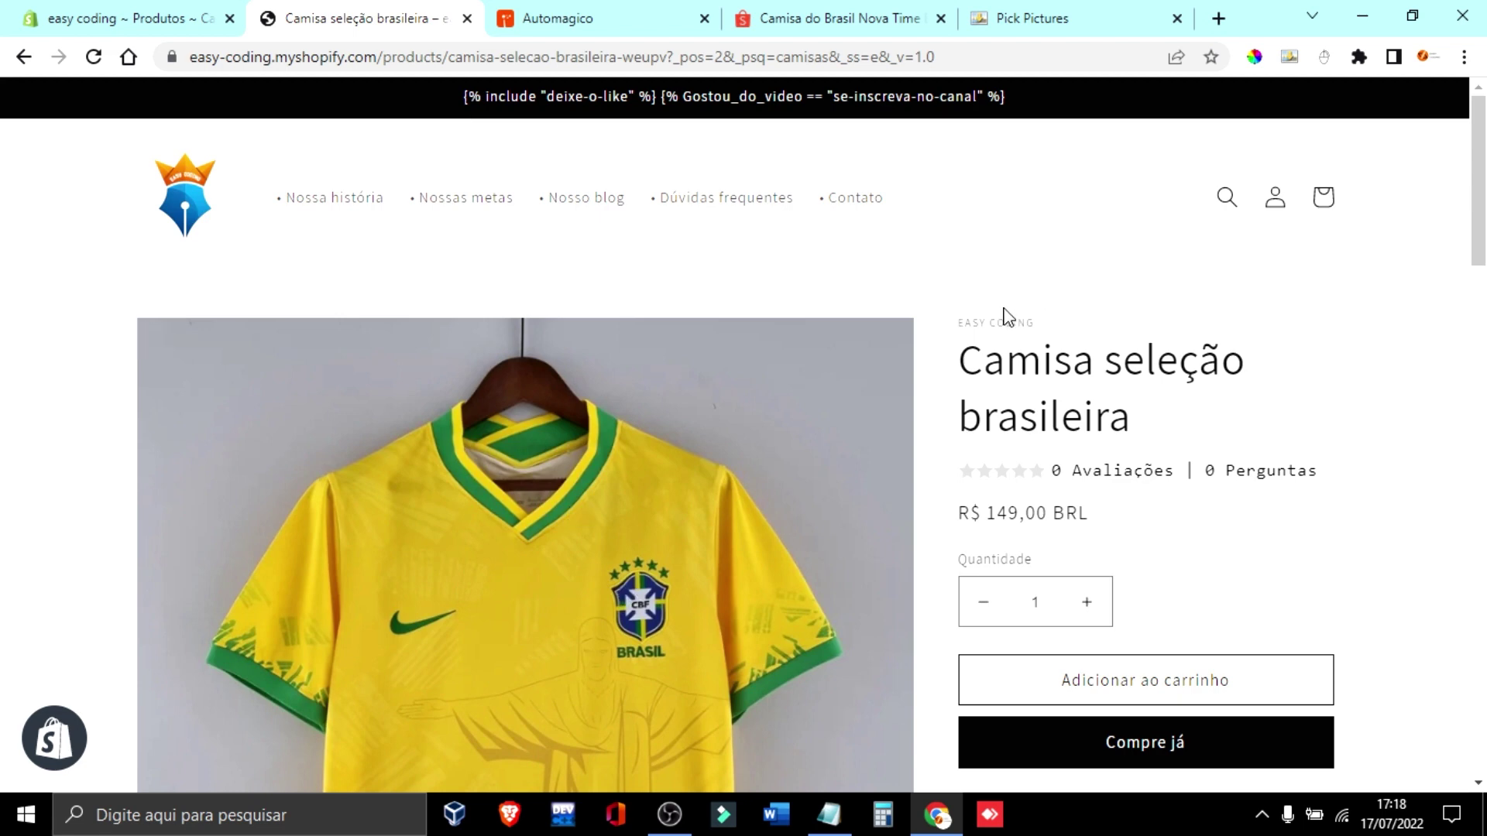
- Examine the yellow shirt's storefront page, checking its title, price, description and photos
left_click_drag(964, 355, 1169, 420)
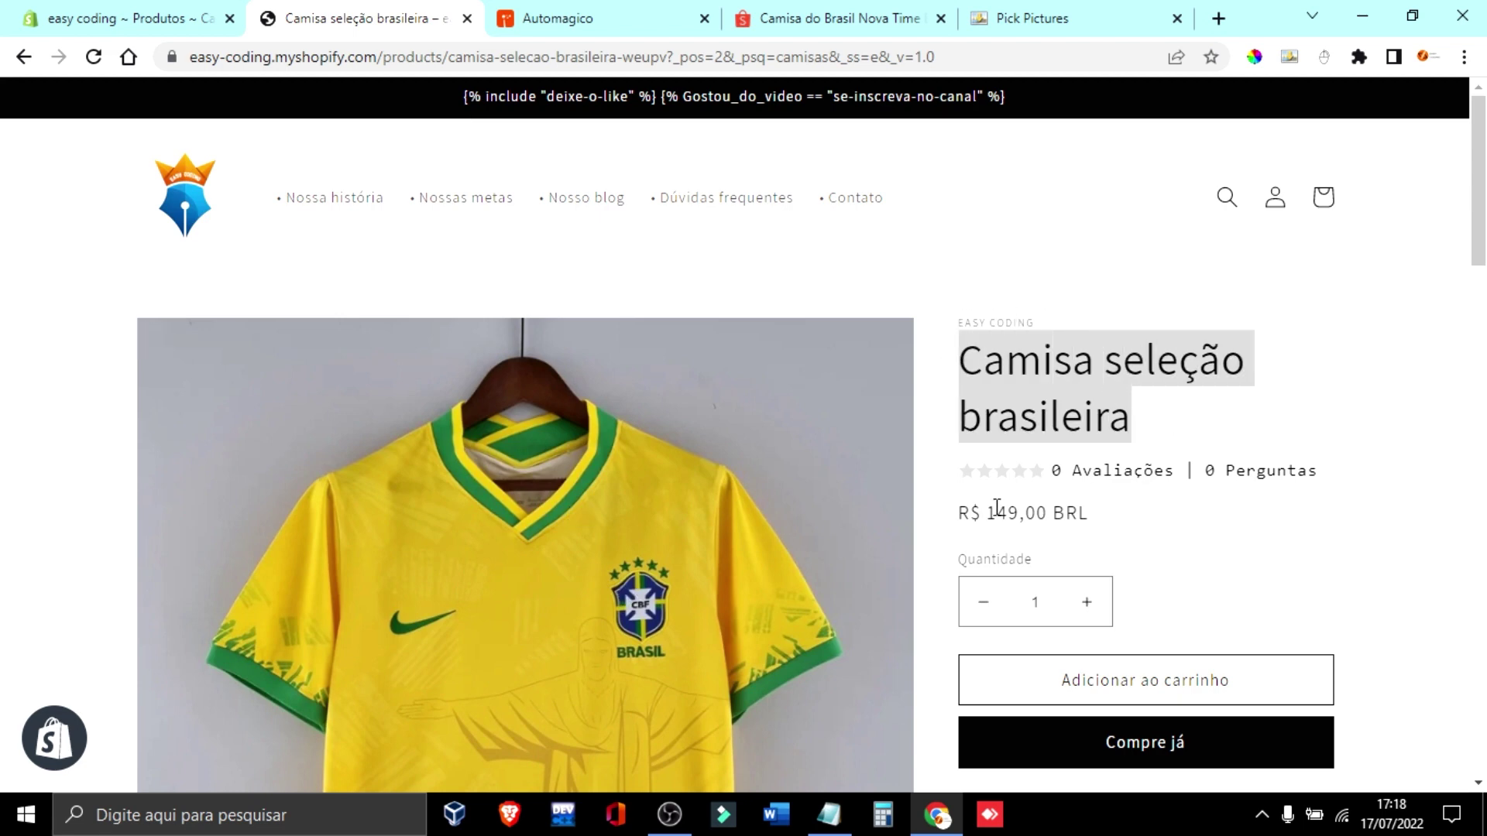
left_click_drag(989, 513, 1049, 512)
scroll(1204, 513, "down", 2)
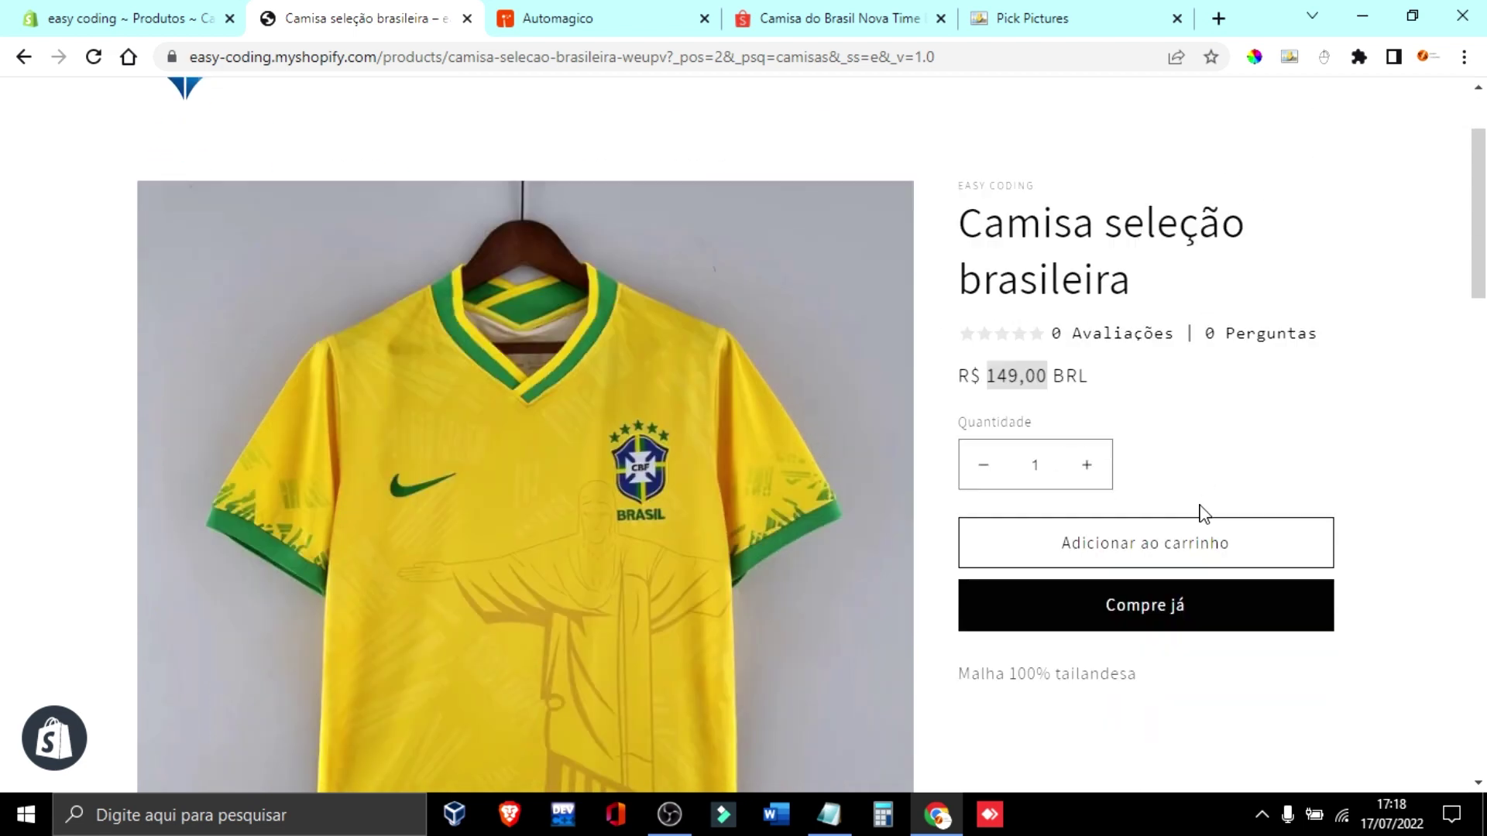
scroll(1204, 513, "down", 1)
left_click_drag(956, 614, 1143, 631)
left_click(1150, 655)
scroll(1049, 664, "down", 5)
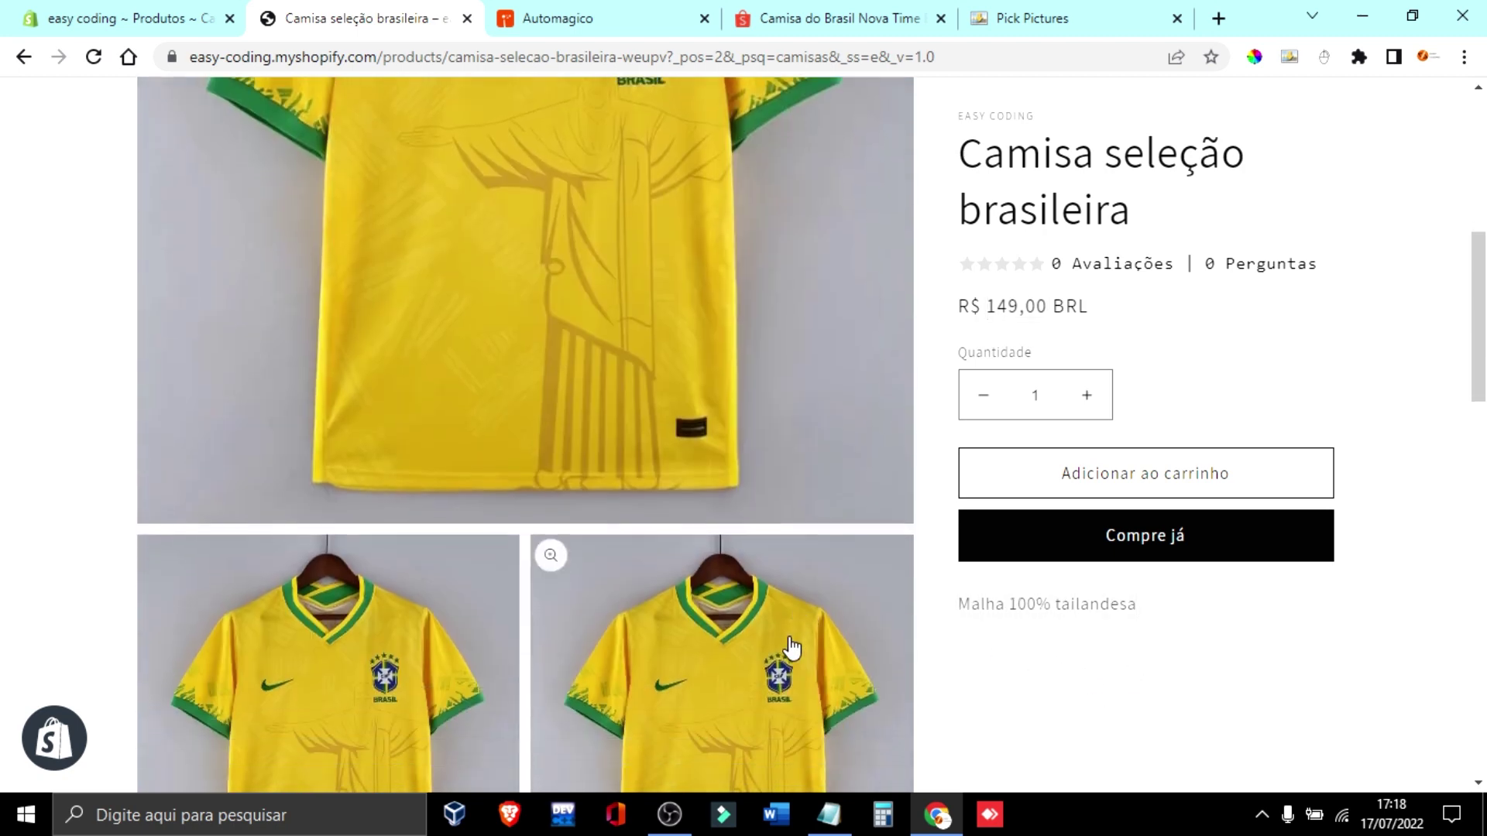
scroll(792, 647, "down", 6)
- Switch to Automagico, inspect the tags, categories, brand and SEO options of the Camisas Brasil template, and close it without changes
left_click(566, 20)
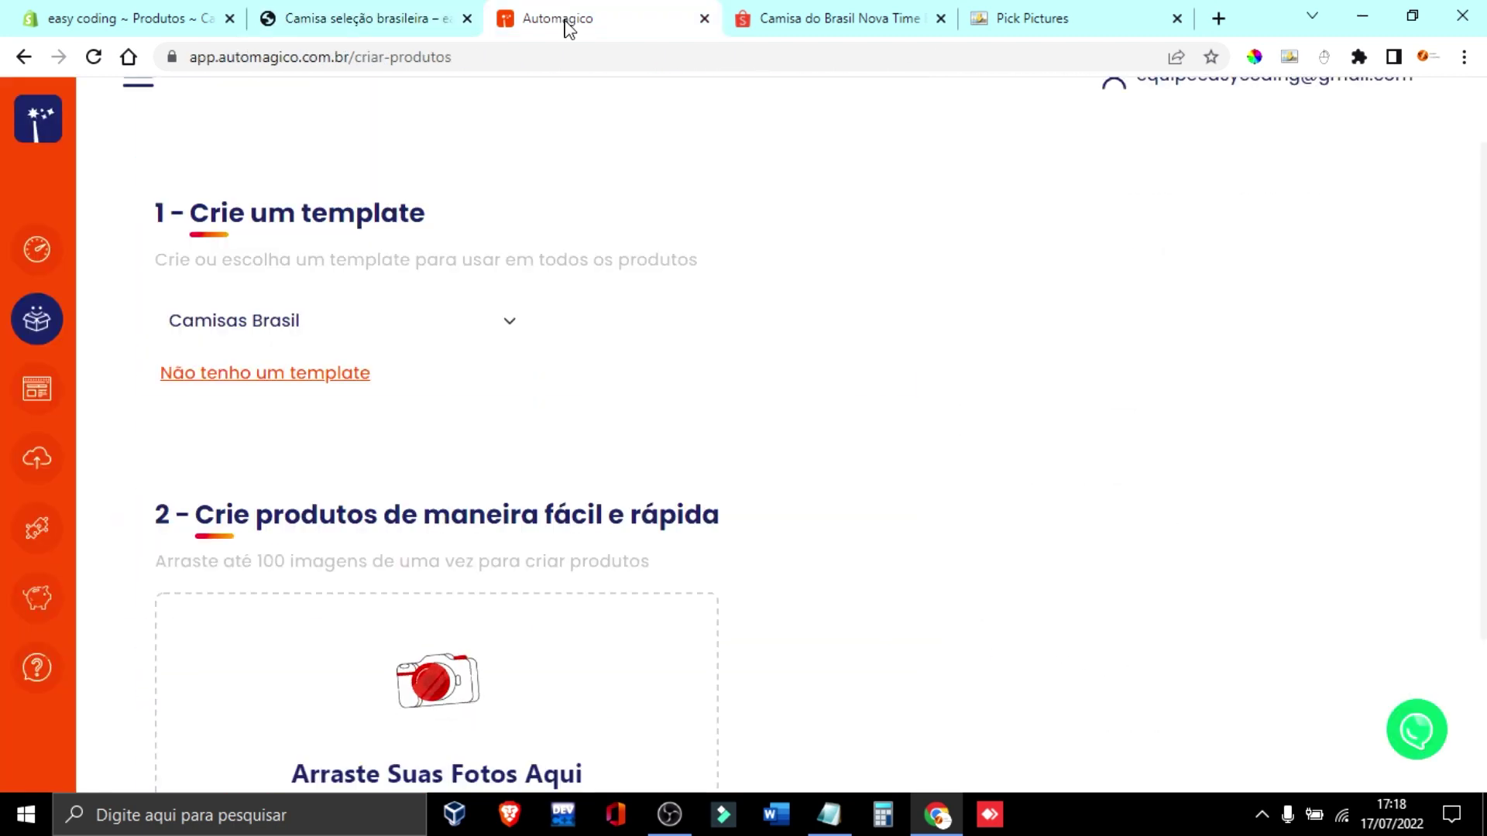
left_click(34, 396)
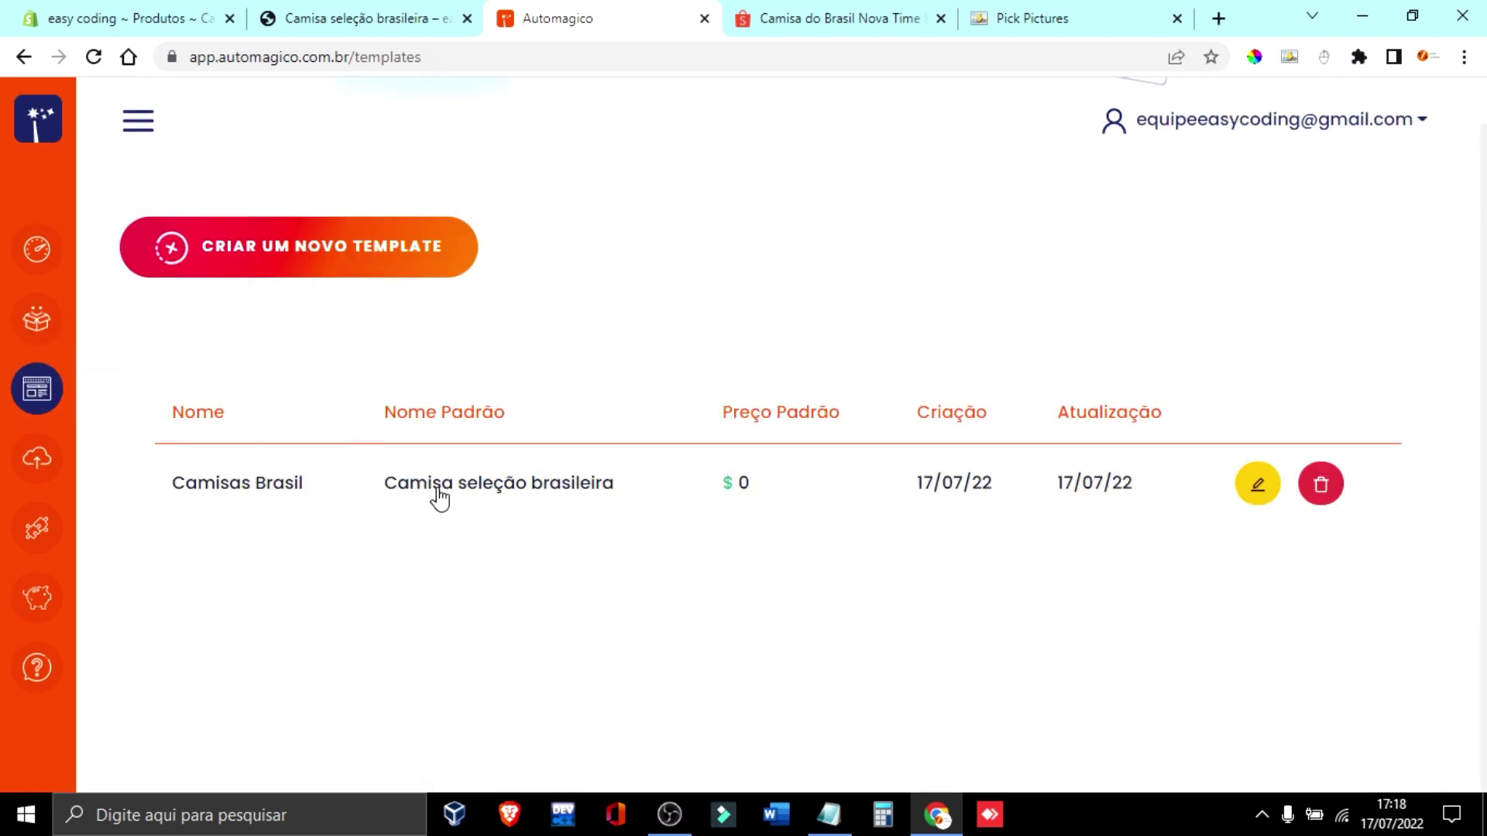
left_click(439, 500)
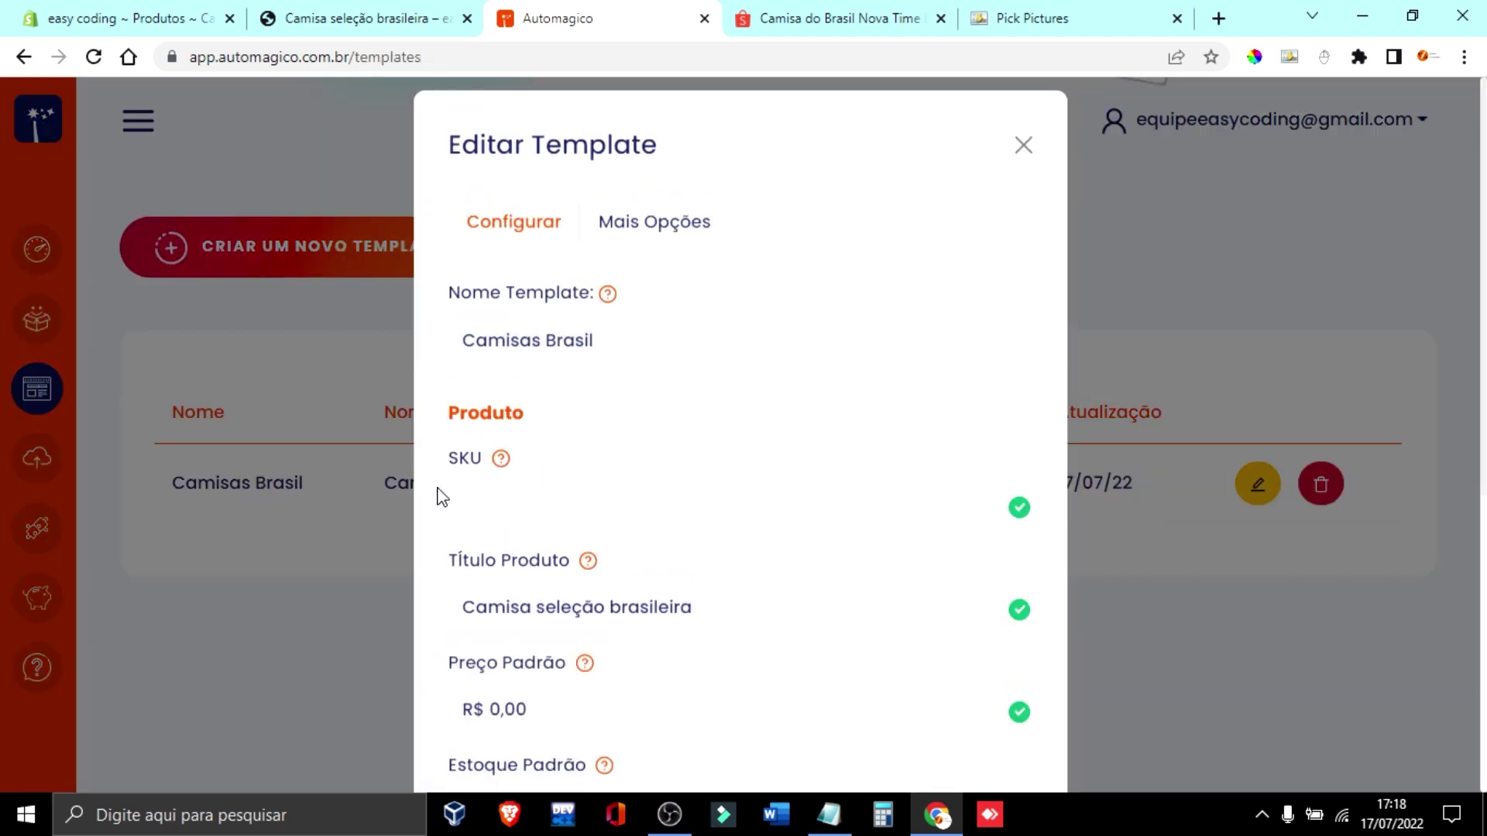
left_click(666, 243)
left_click(548, 357)
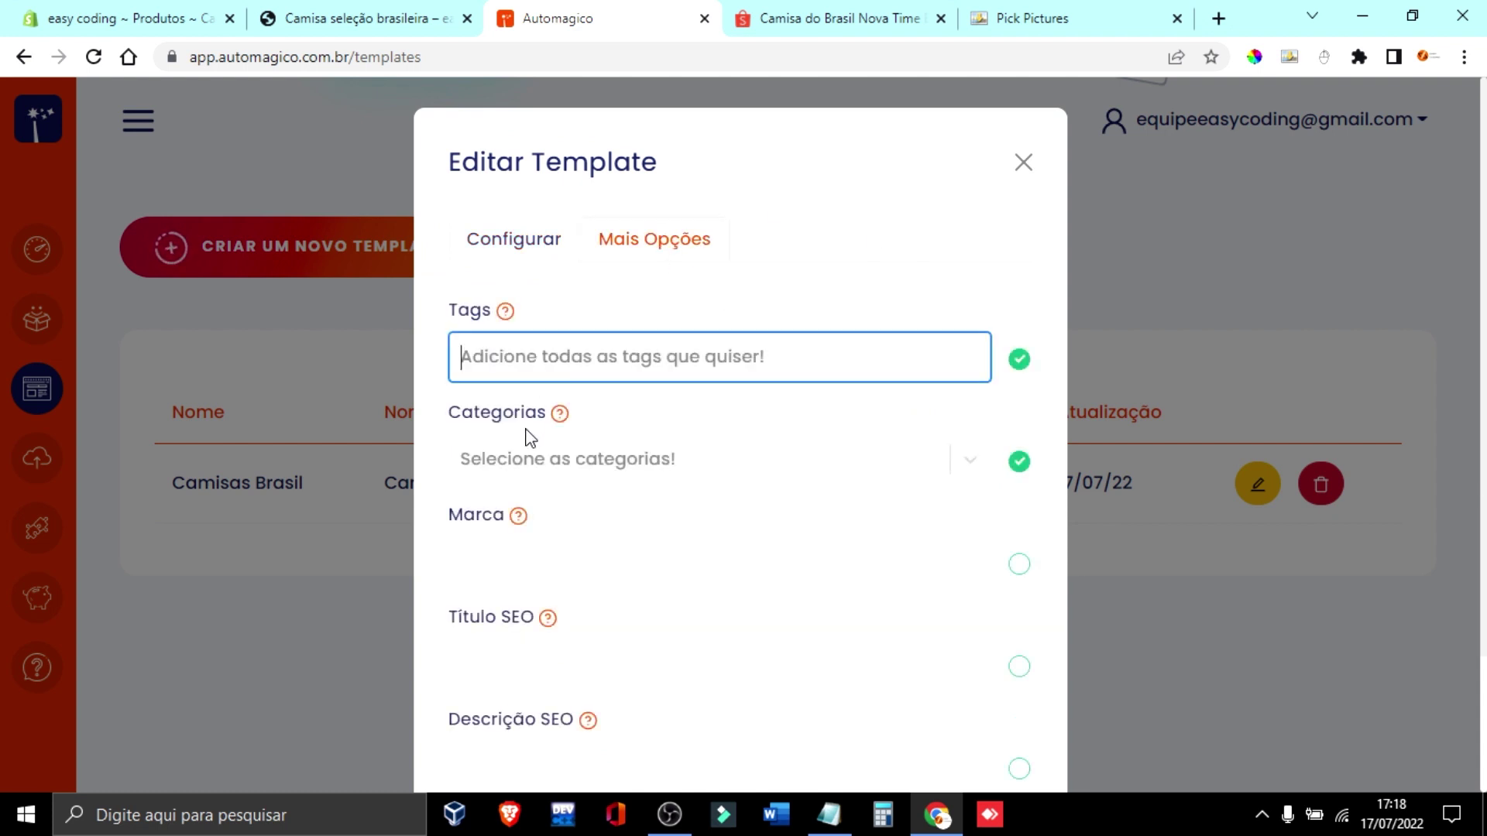
left_click(508, 459)
scroll(647, 496, "down", 2)
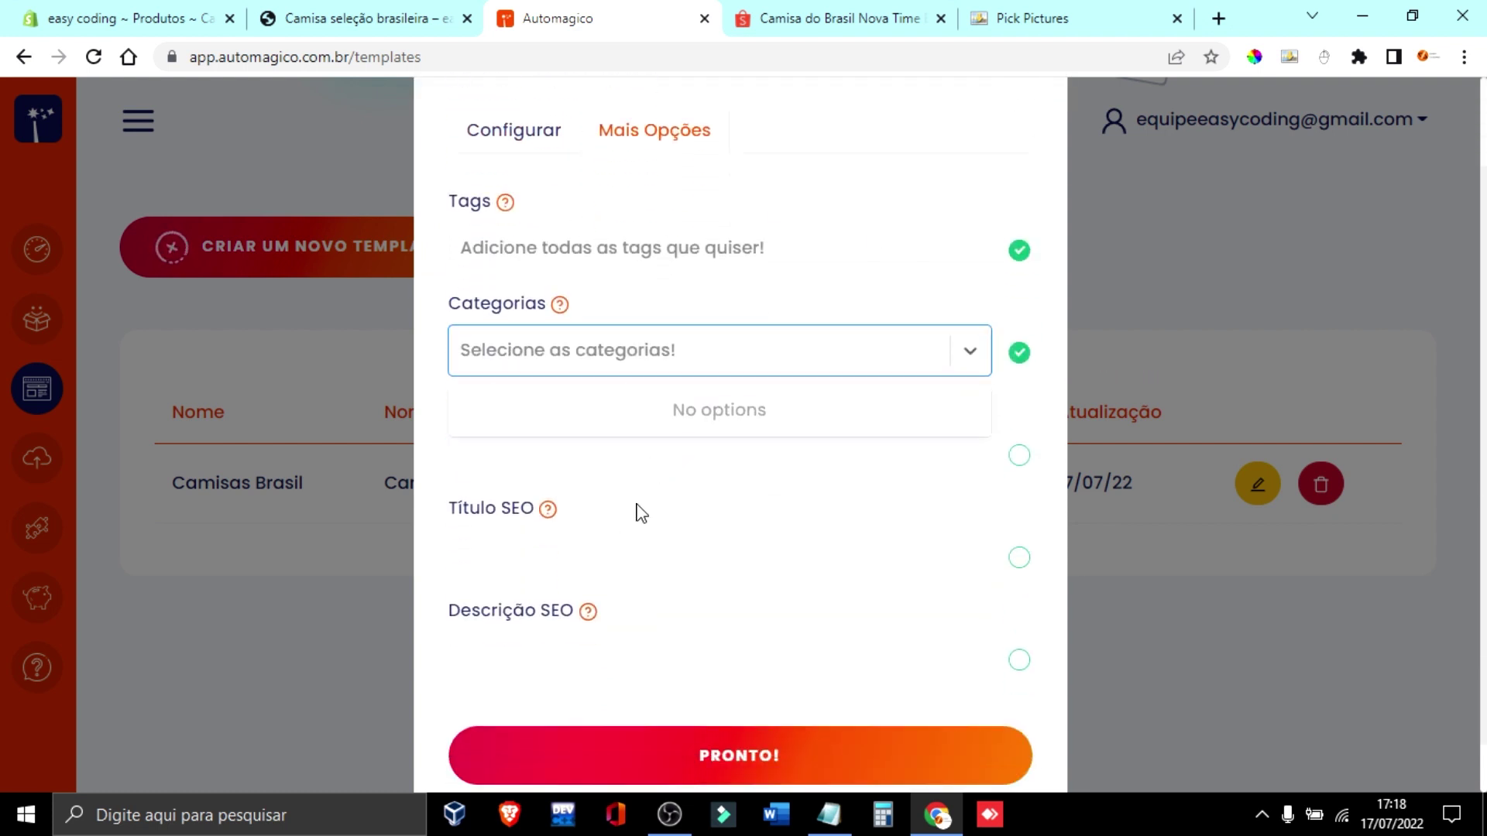
left_click(1055, 495)
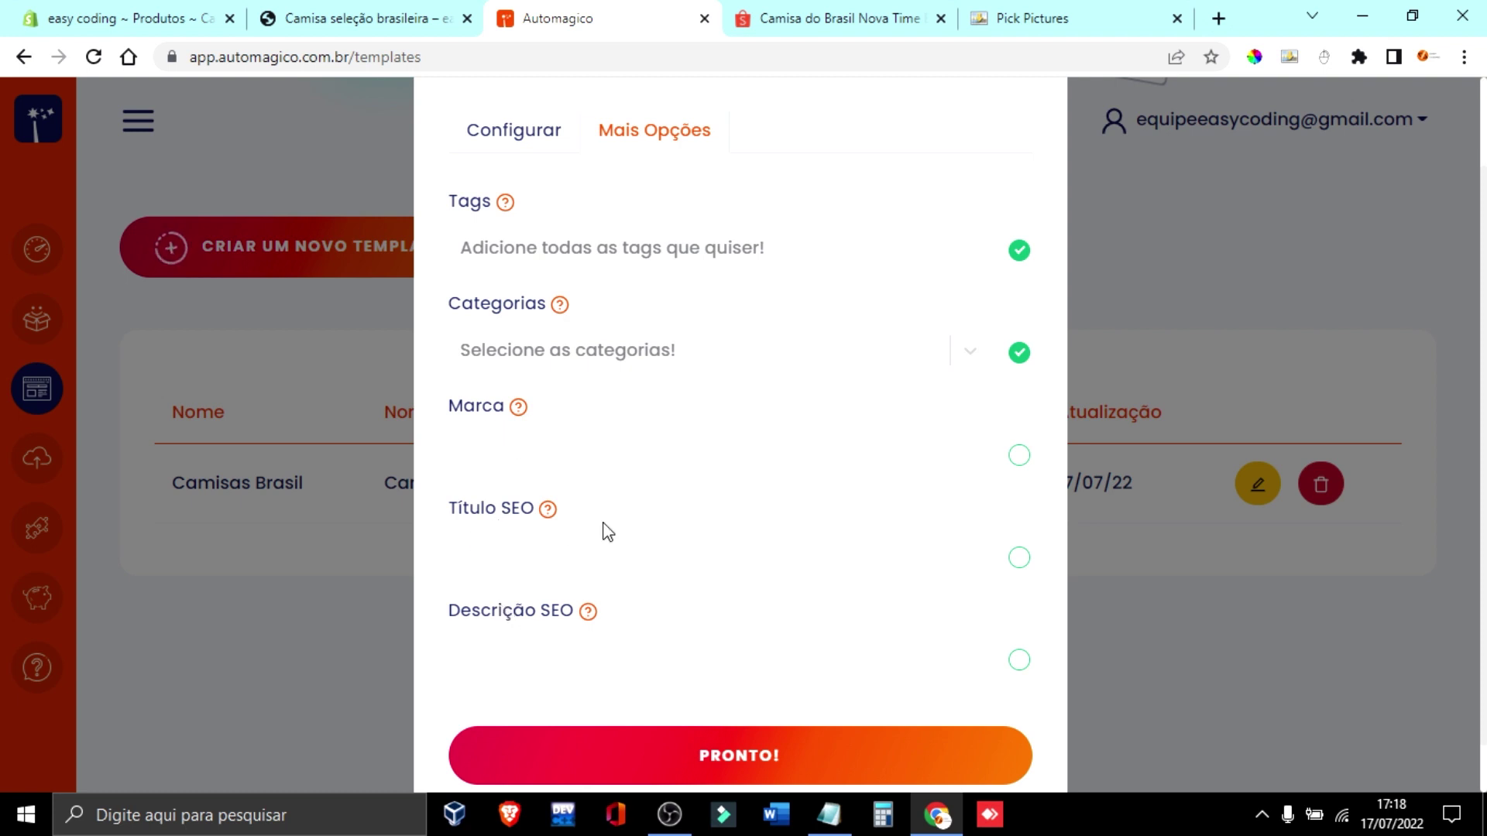
scroll(608, 531, "up", 2)
left_click(1023, 162)
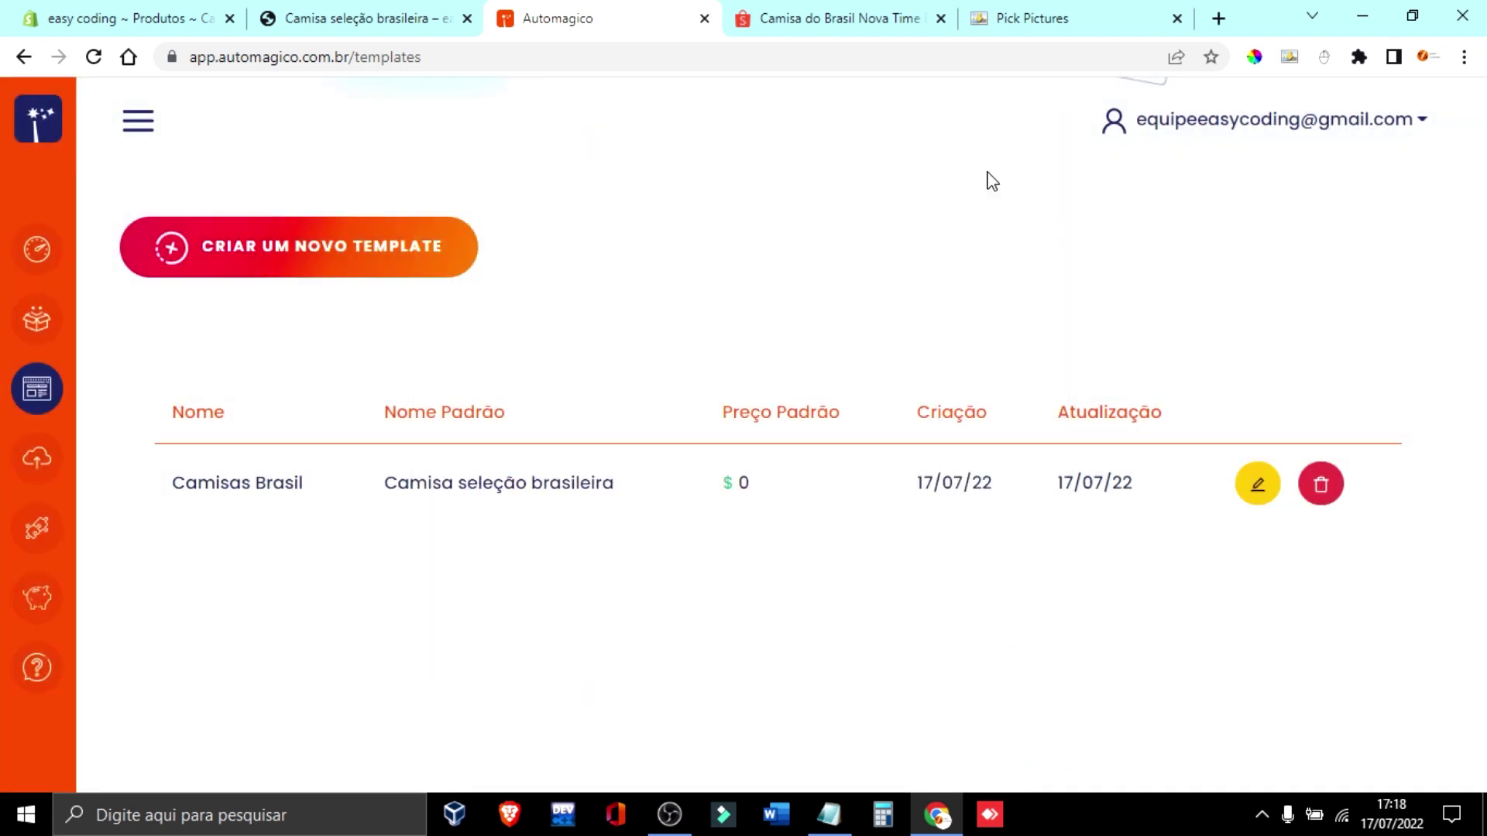
- Return to the yellow shirt's storefront page and bring its title and price back into view
left_click(365, 19)
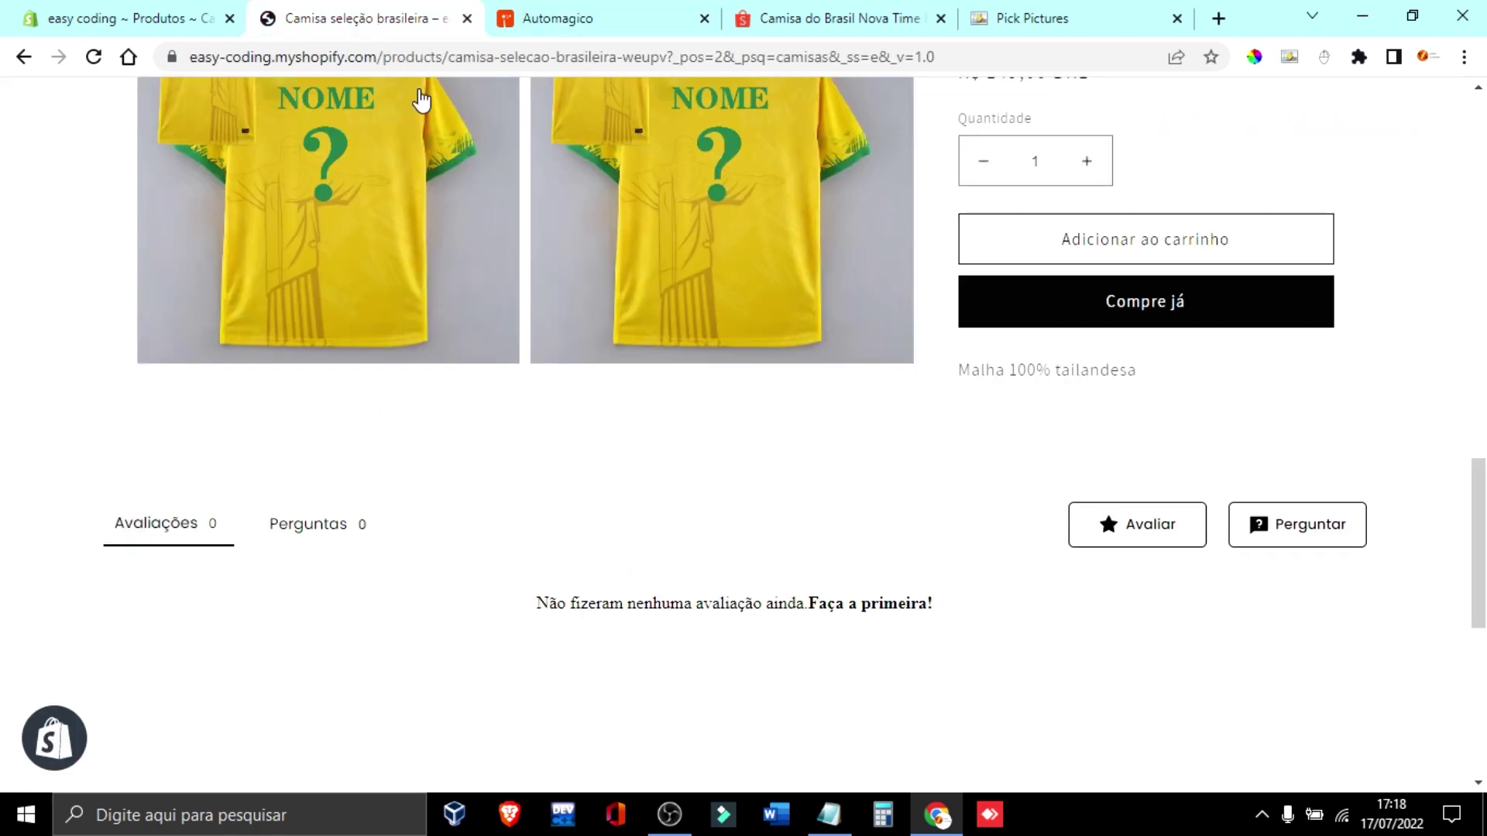
scroll(1079, 591, "up", 10)
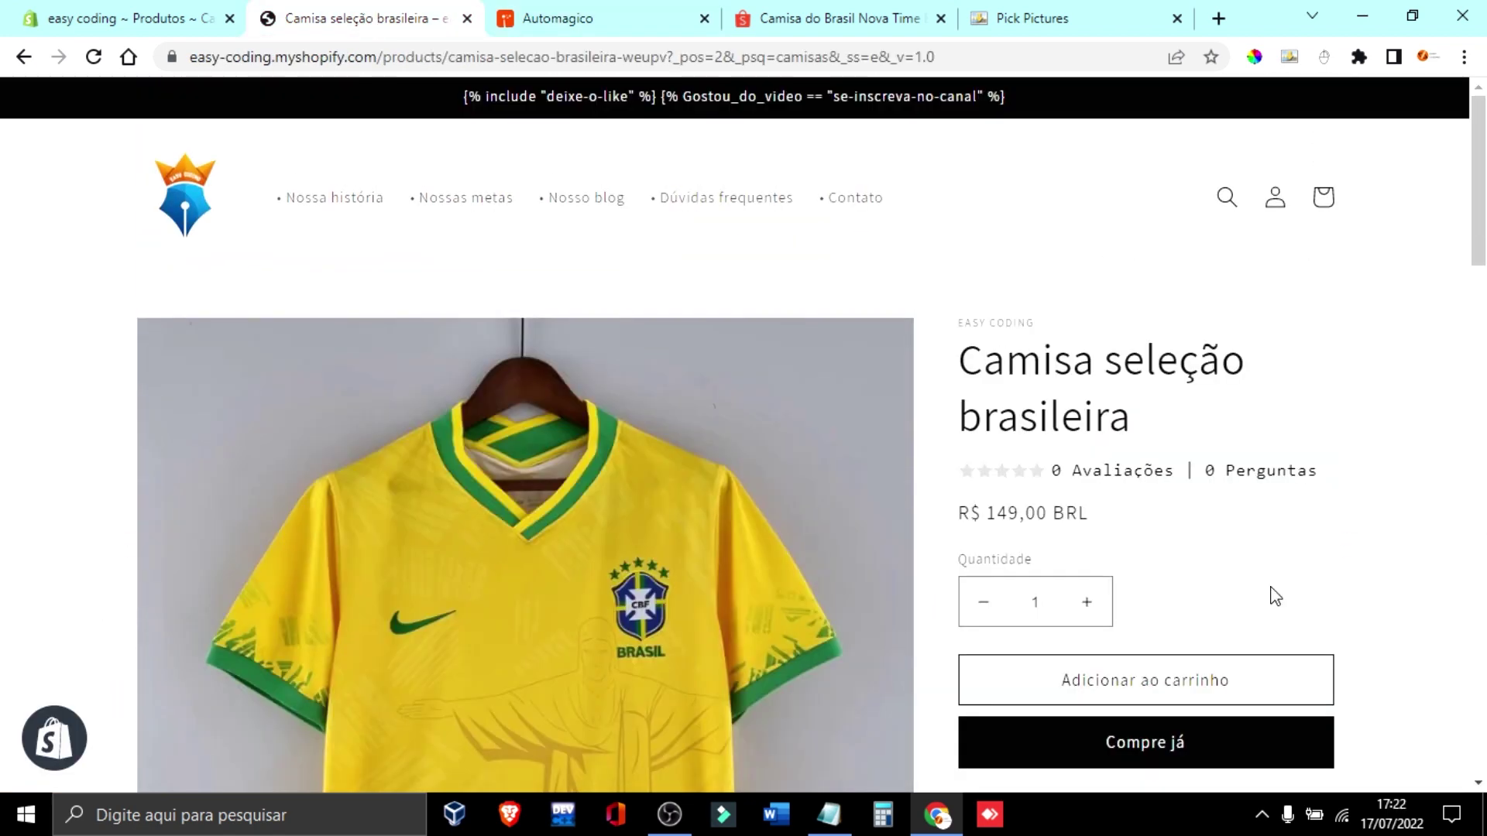